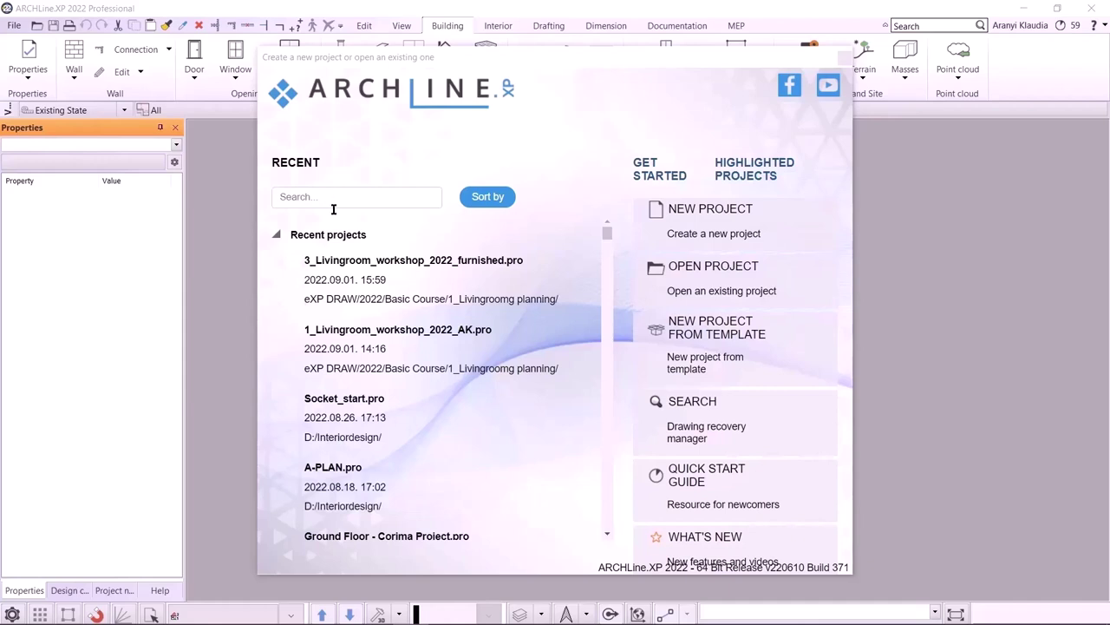
Remove 1_Livingroom_workshop_2022_AK.pro from the list of recent projects.
mouse_move(410, 337)
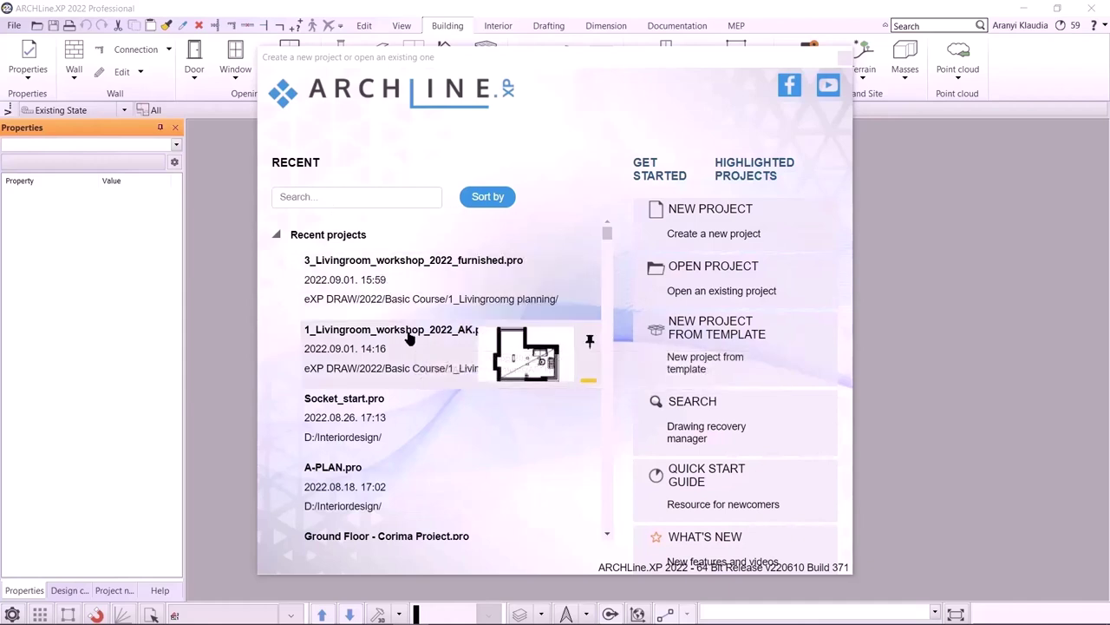
mouse_move(421, 419)
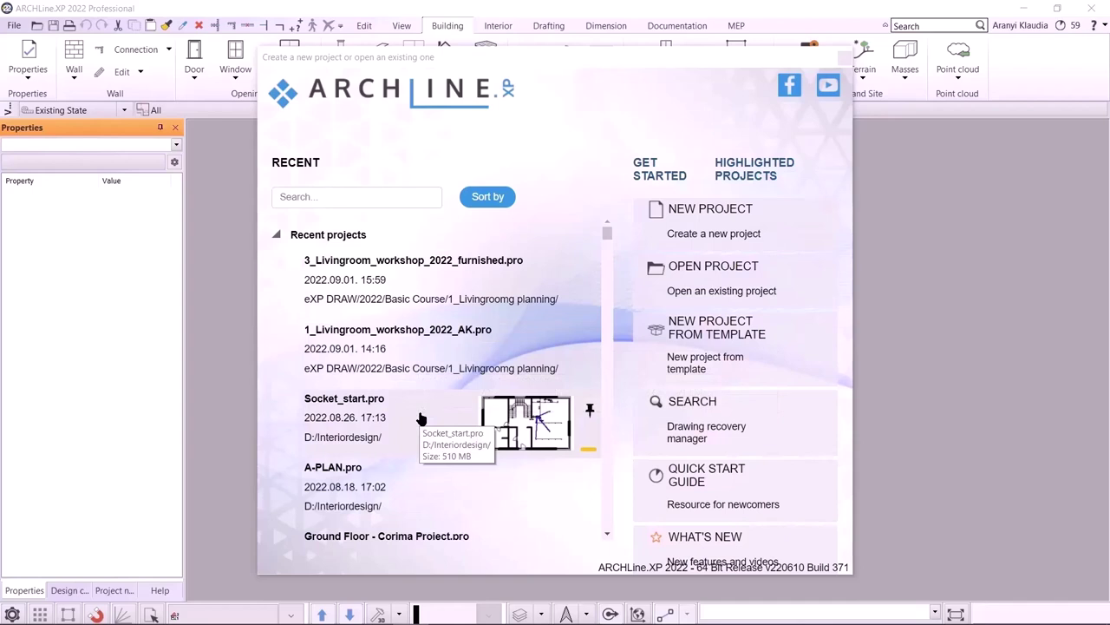
mouse_move(591, 339)
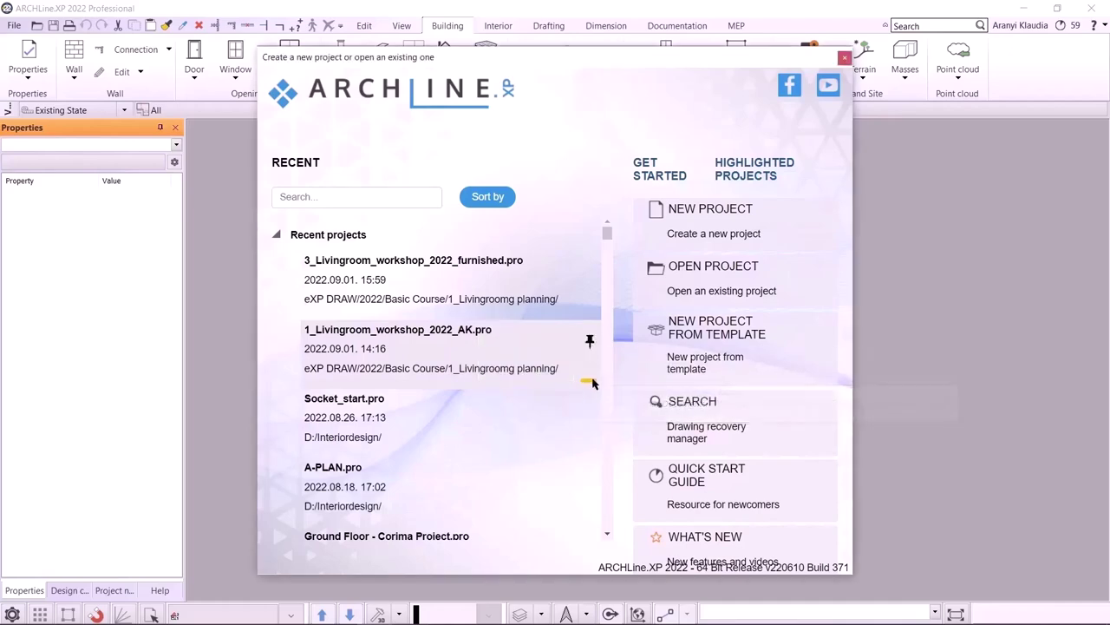
click(598, 365)
click(609, 352)
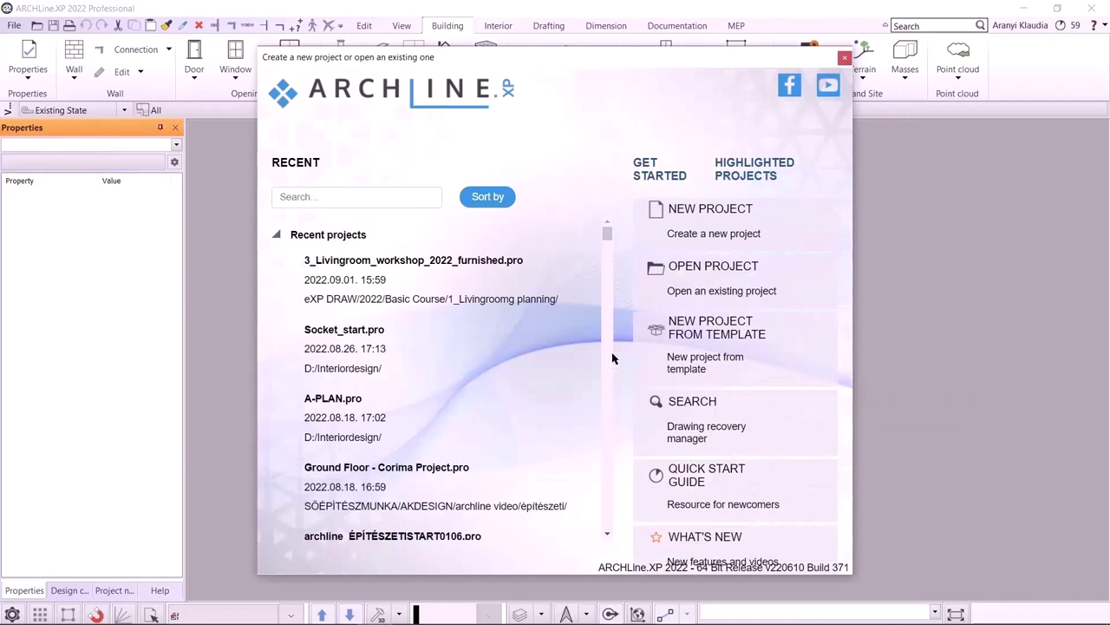
Create a new project and accept the default project properties.
click(712, 217)
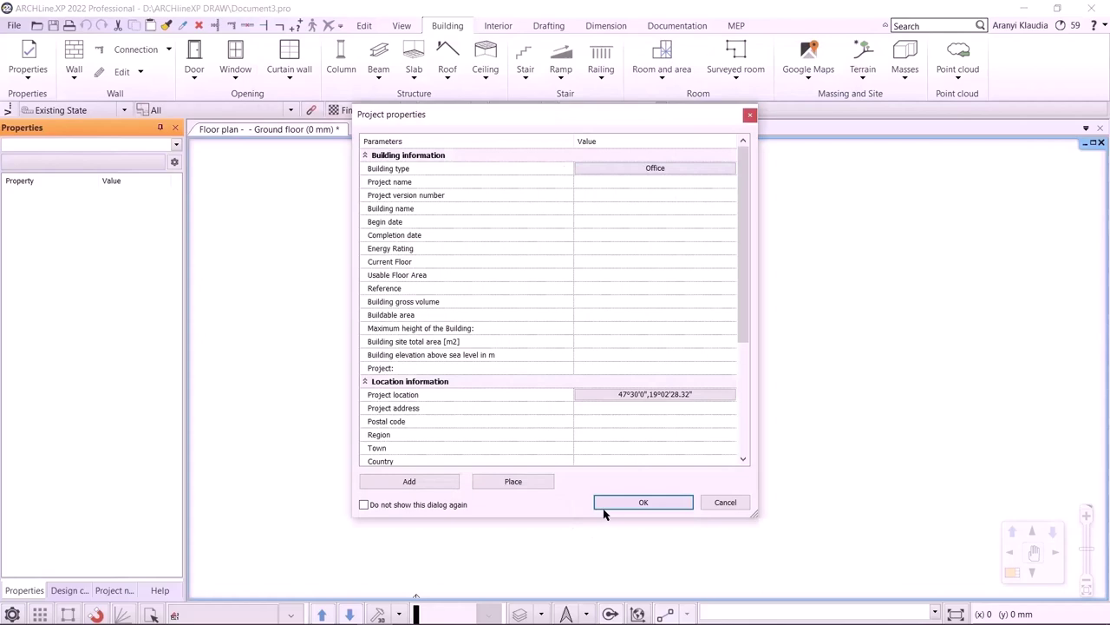
click(643, 503)
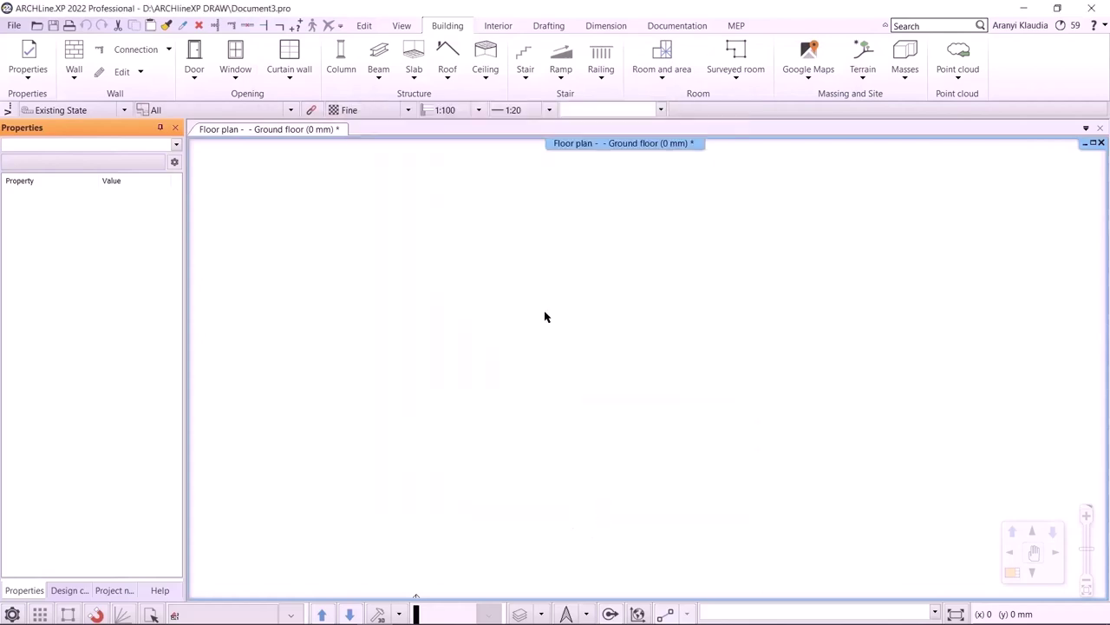
Save the project as AK-WS-2022 in Documents, under ARCHlineXP DRAW/2022/Basic Course/2_Basic.
click(16, 26)
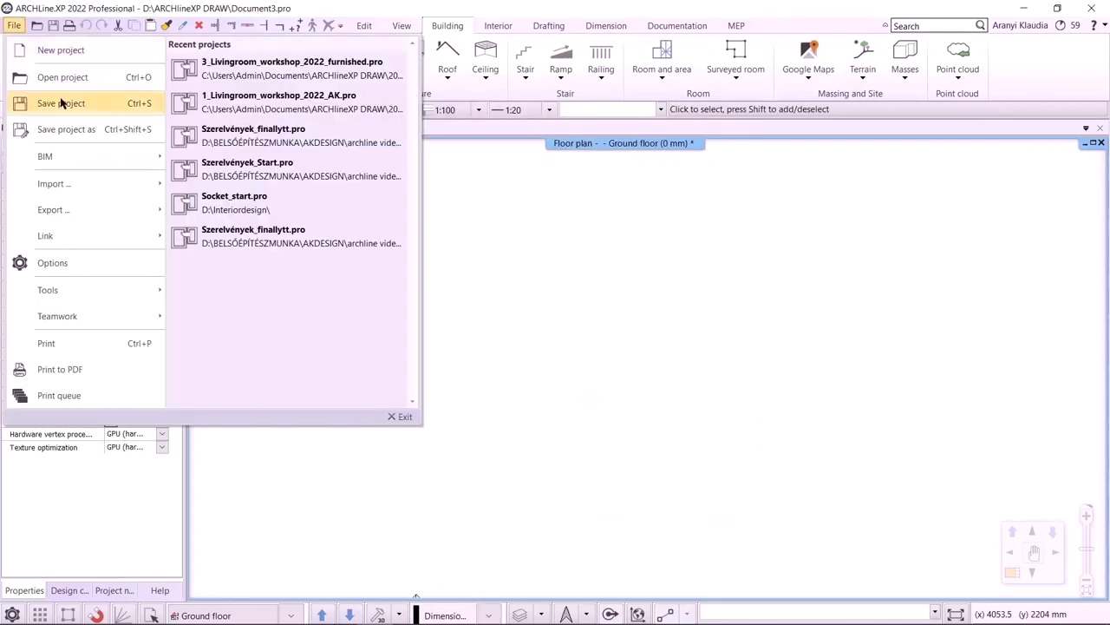
click(130, 103)
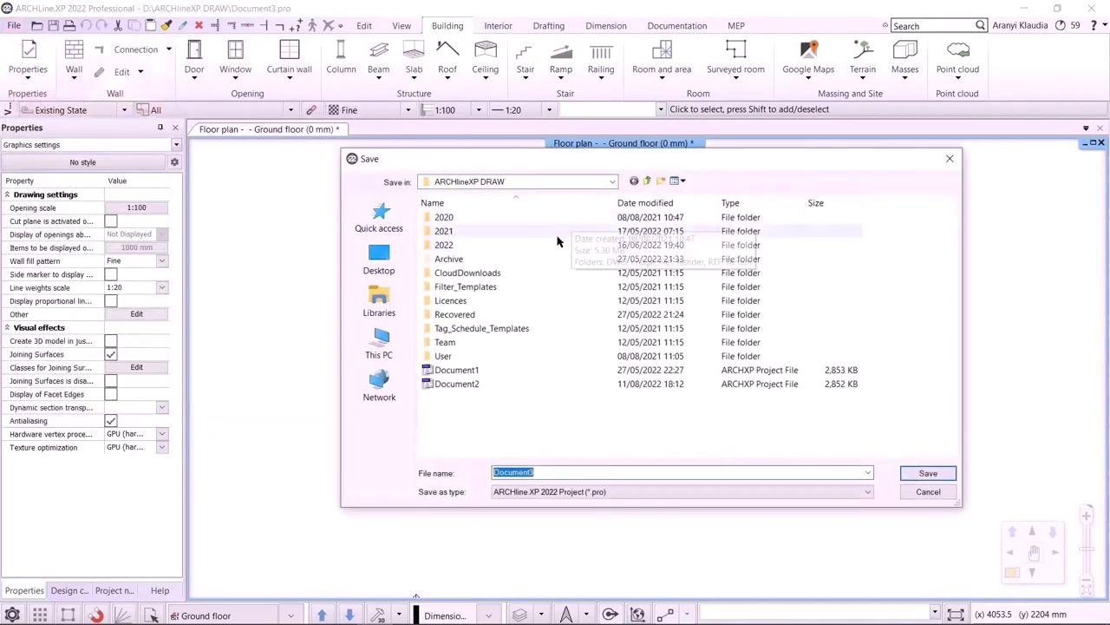
click(383, 340)
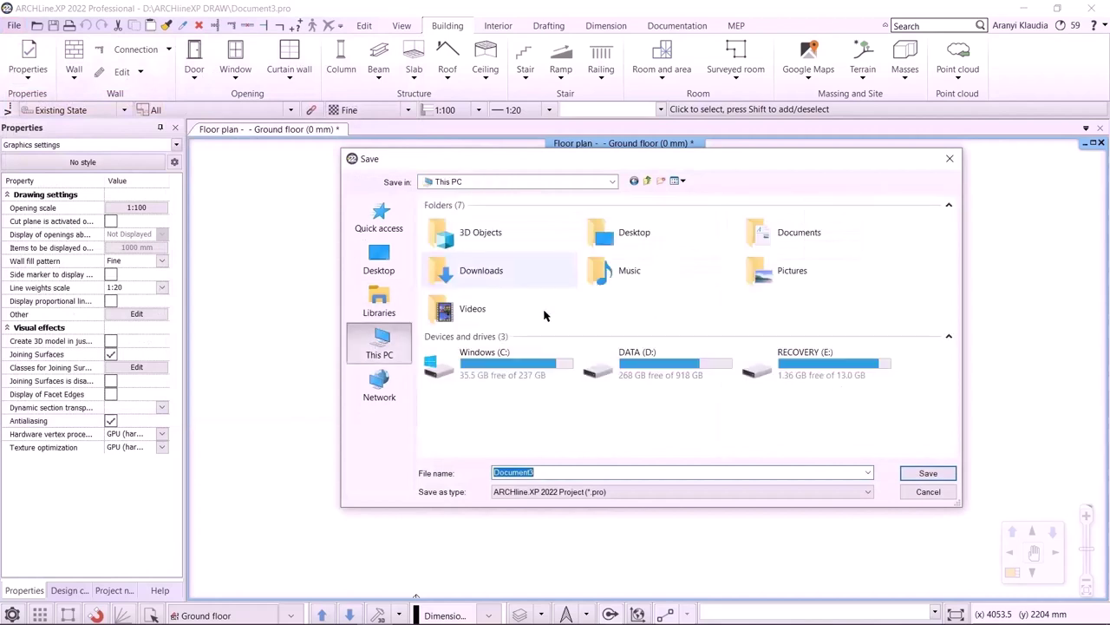
double_click(746, 235)
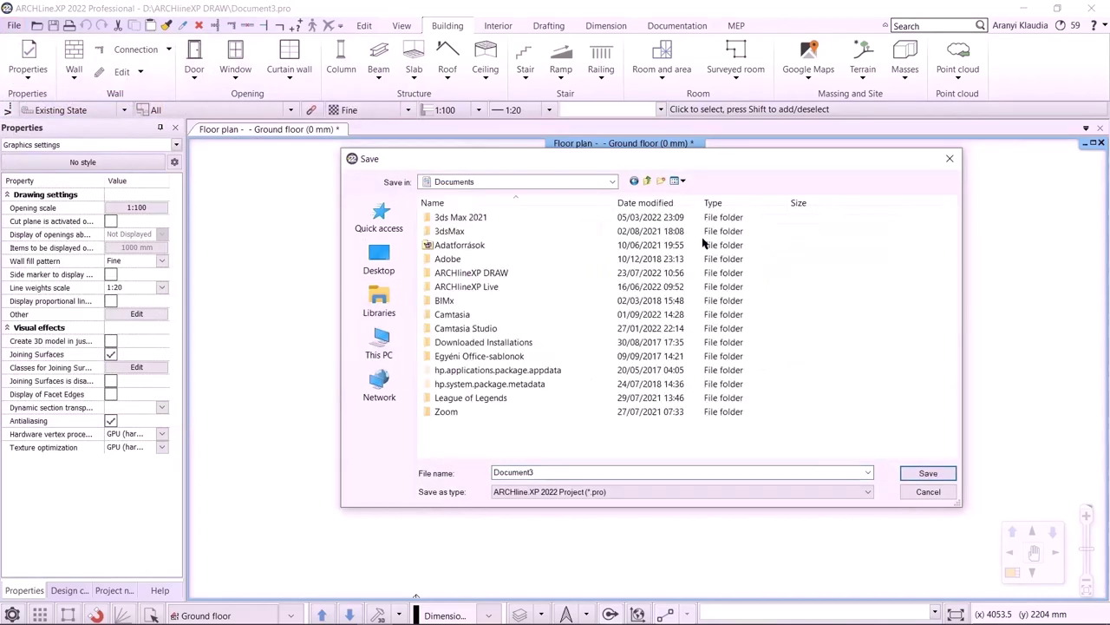
double_click(471, 273)
click(634, 249)
double_click(634, 249)
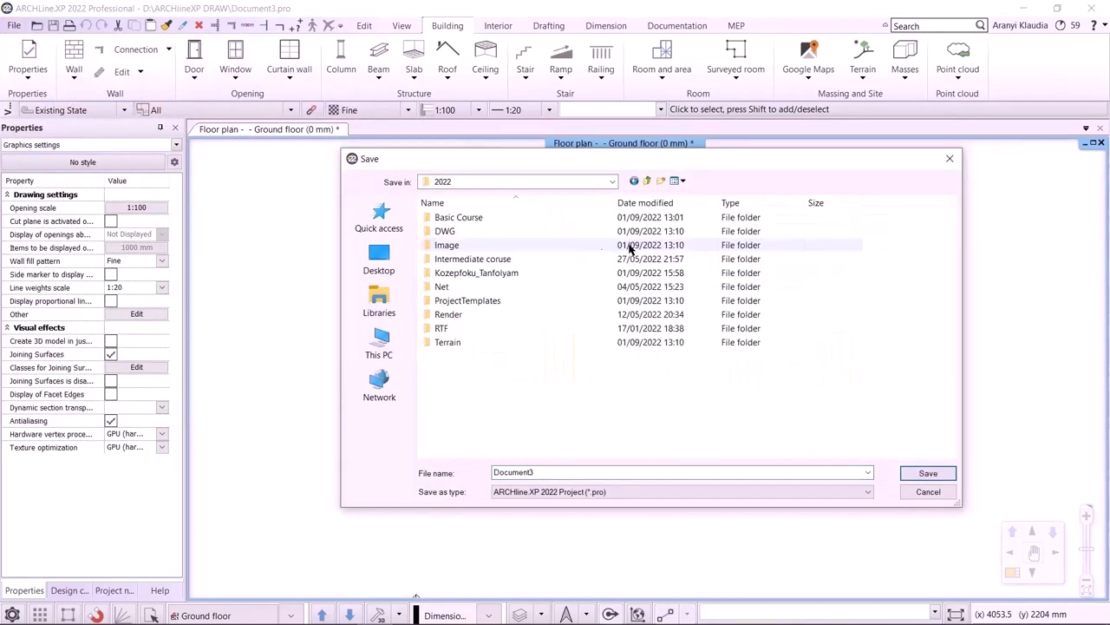
double_click(451, 217)
double_click(507, 231)
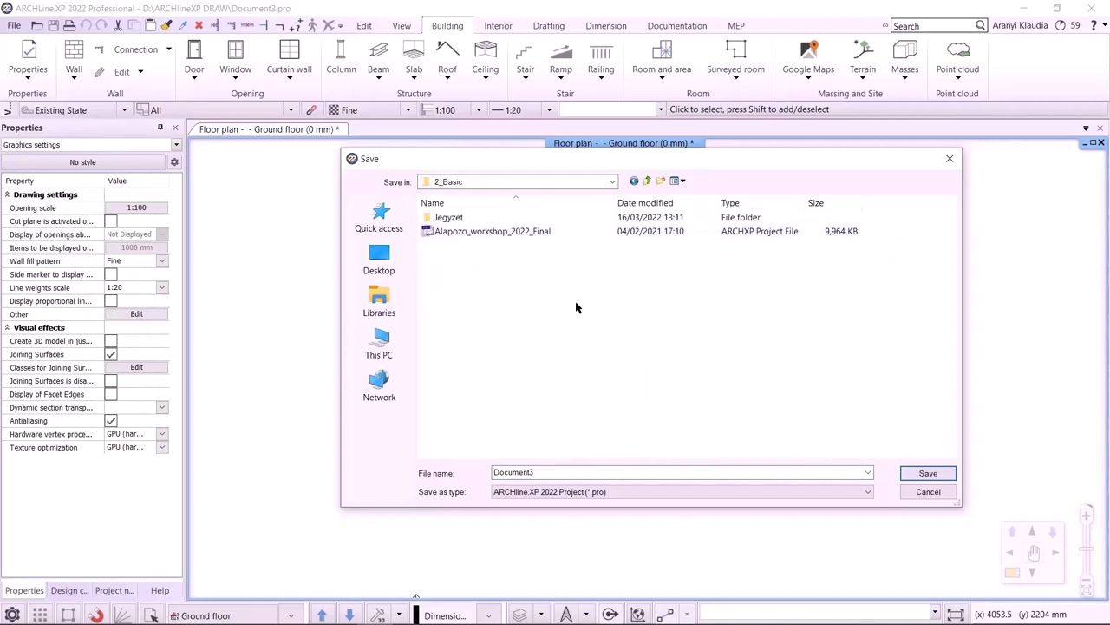
double_click(555, 472)
text(AK-WS-2022)
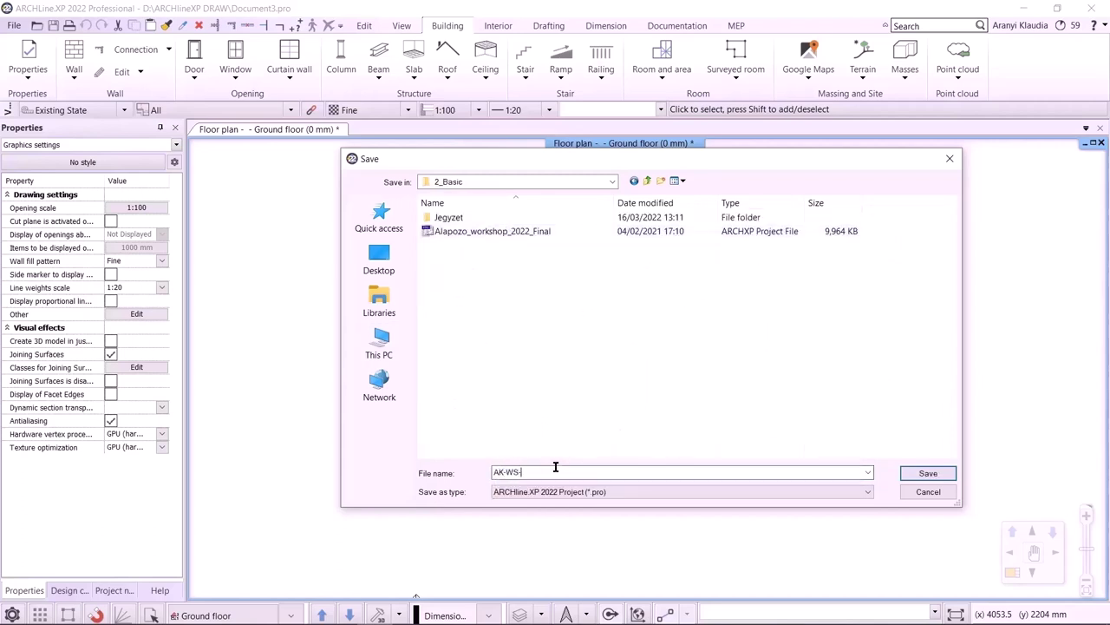
click(928, 472)
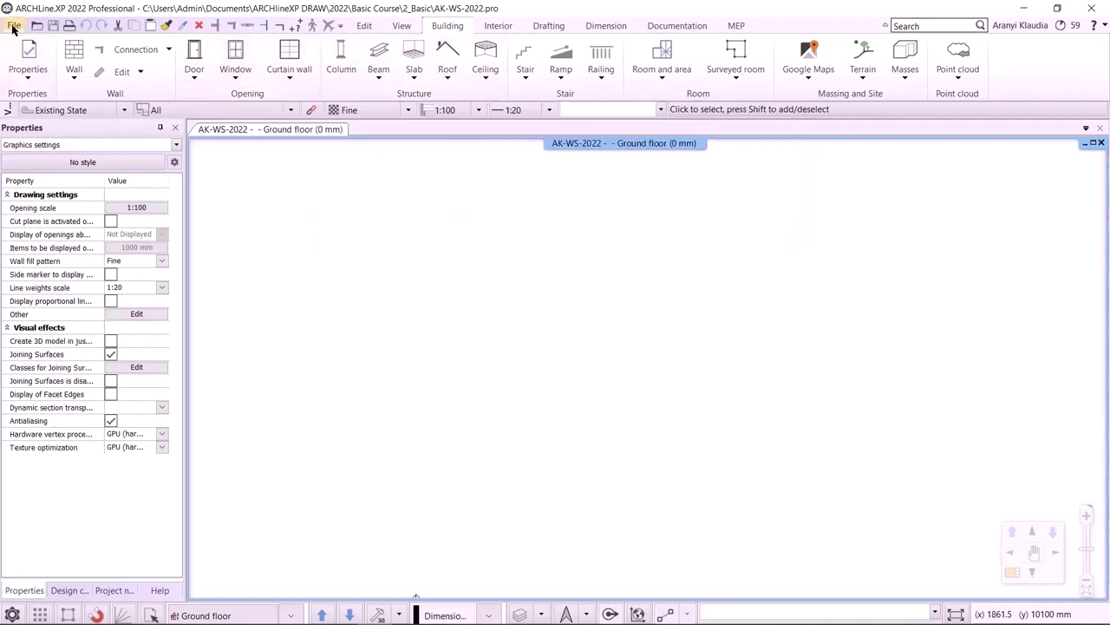
Examine the quick access toolbar's customization options and the list of toolbars that can be shown, leaving them as they are.
right_click(310, 28)
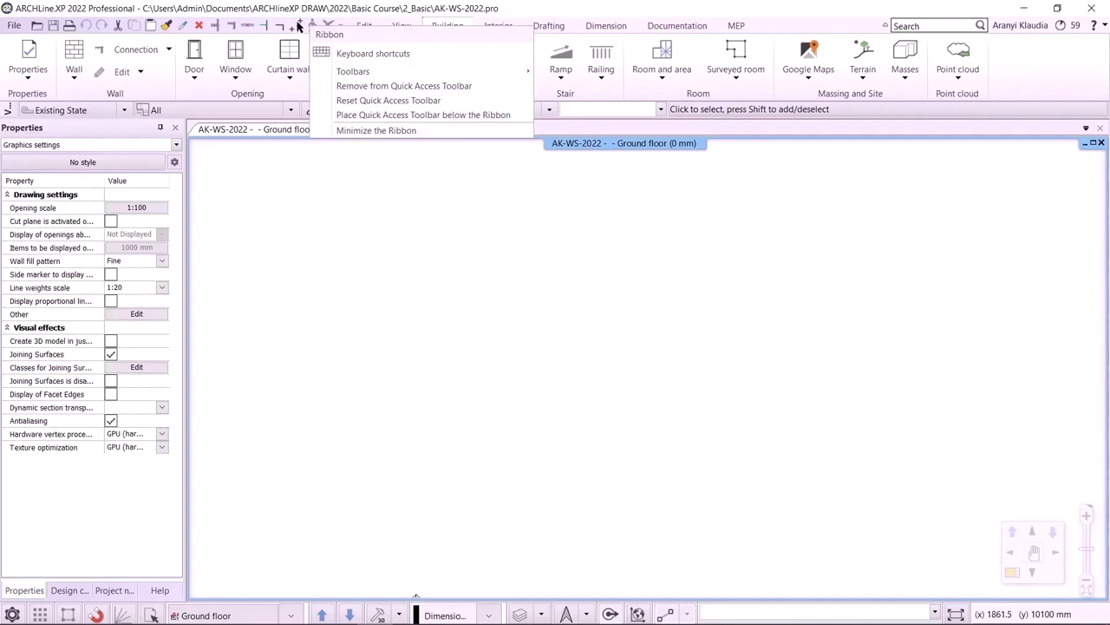
right_click(339, 27)
right_click(339, 27)
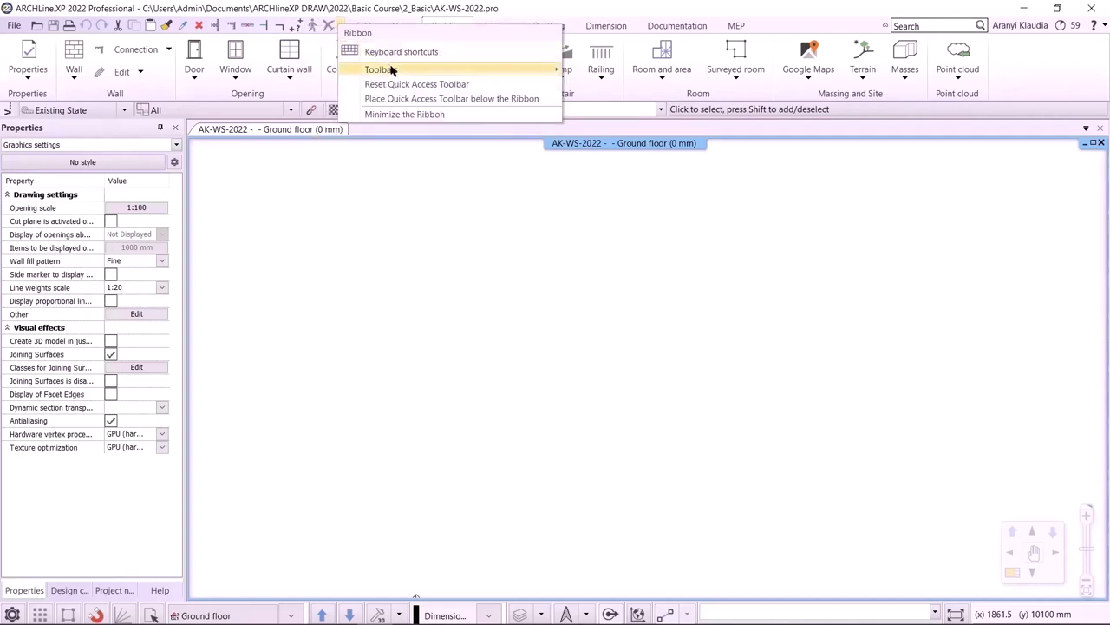
mouse_move(391, 70)
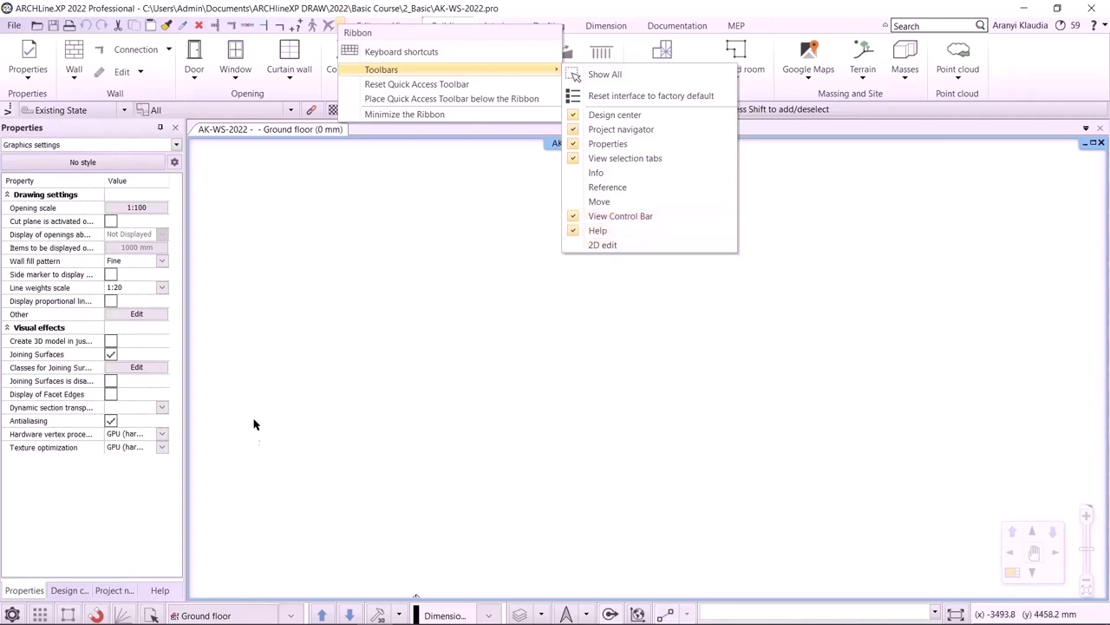
click(227, 469)
click(227, 469)
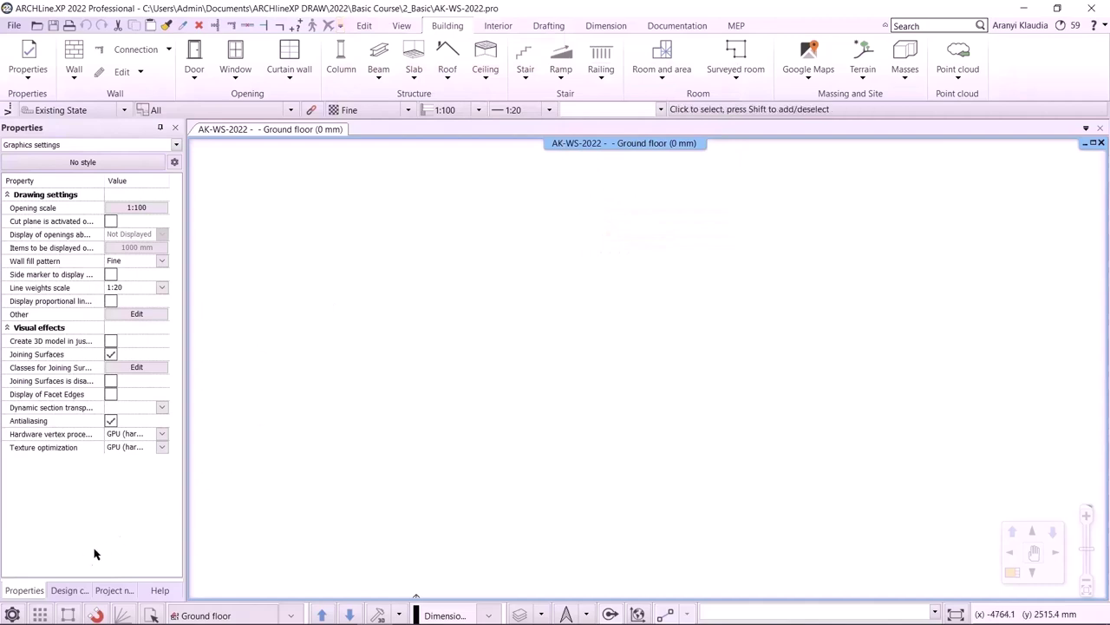
Look through the contents of the Properties, Design center, Project navigator and Help palettes, ending on the Design center.
click(56, 596)
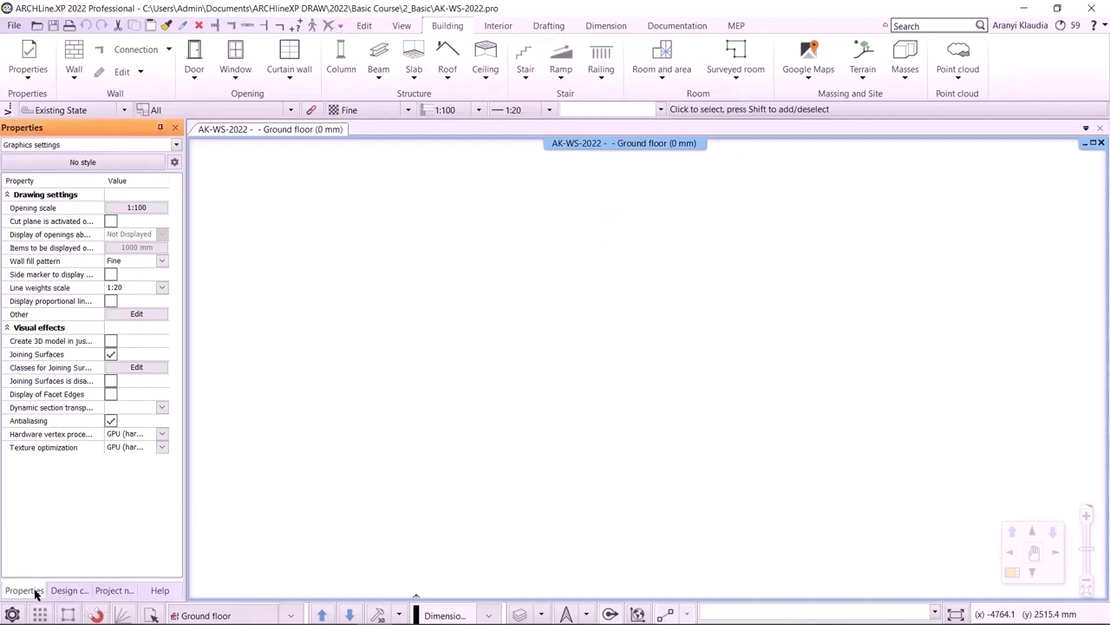
click(61, 591)
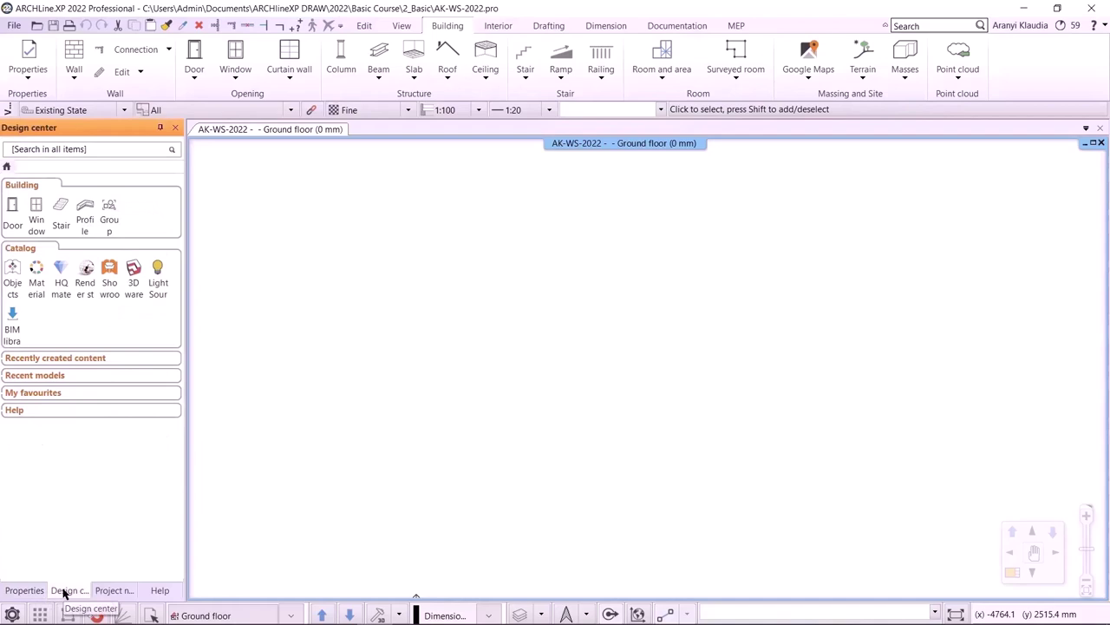
click(111, 593)
click(156, 592)
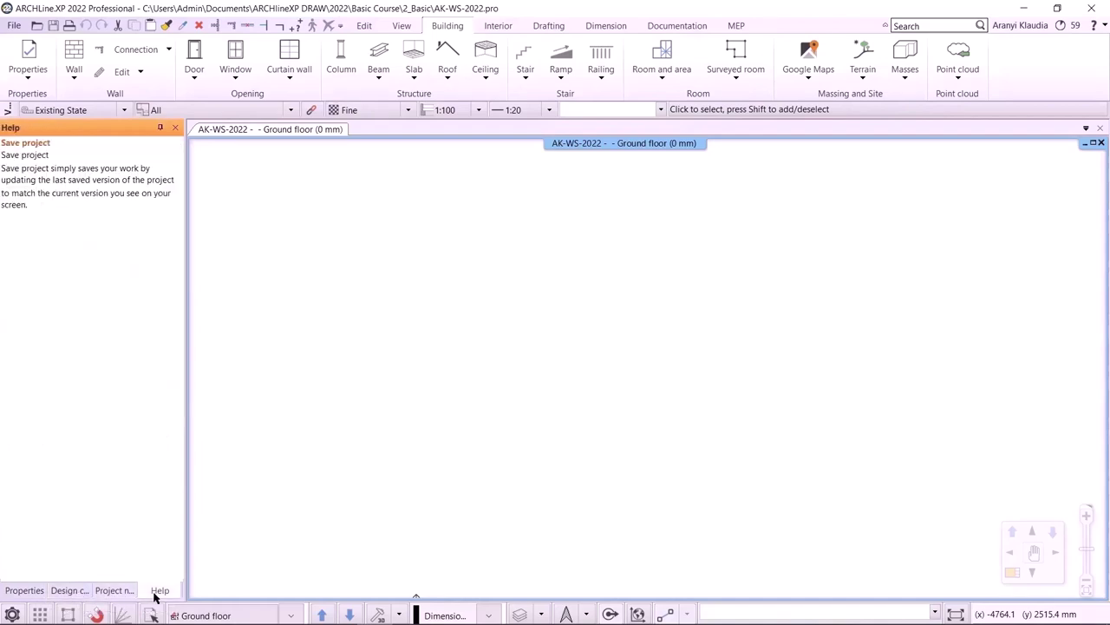
click(71, 593)
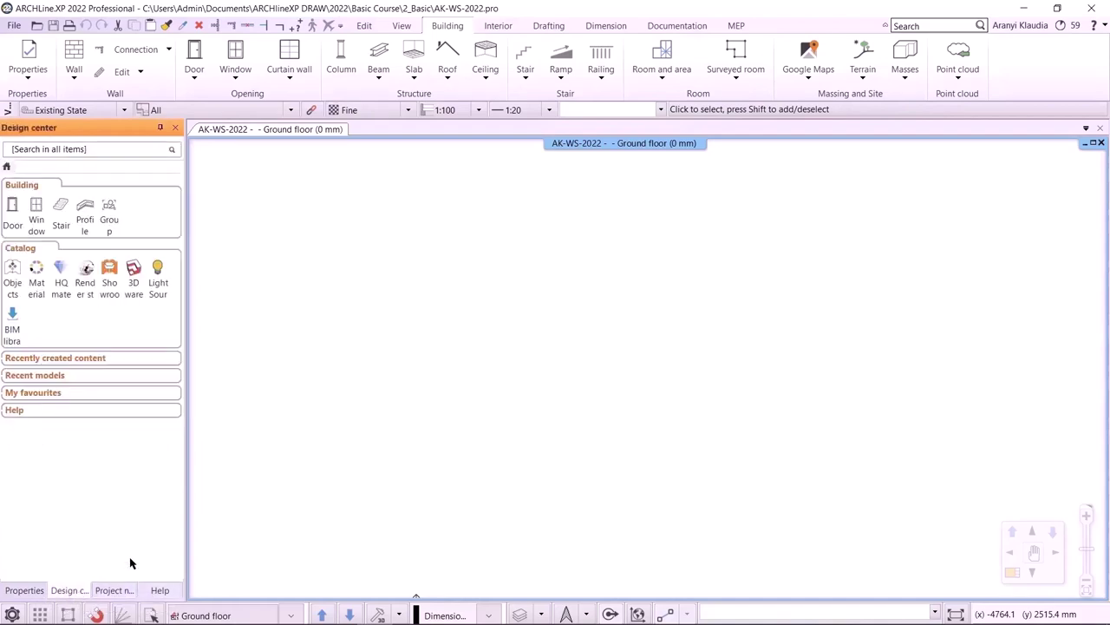
Set the docked palettes to auto-hide, preview them, pin them back and show the Design center again.
click(159, 128)
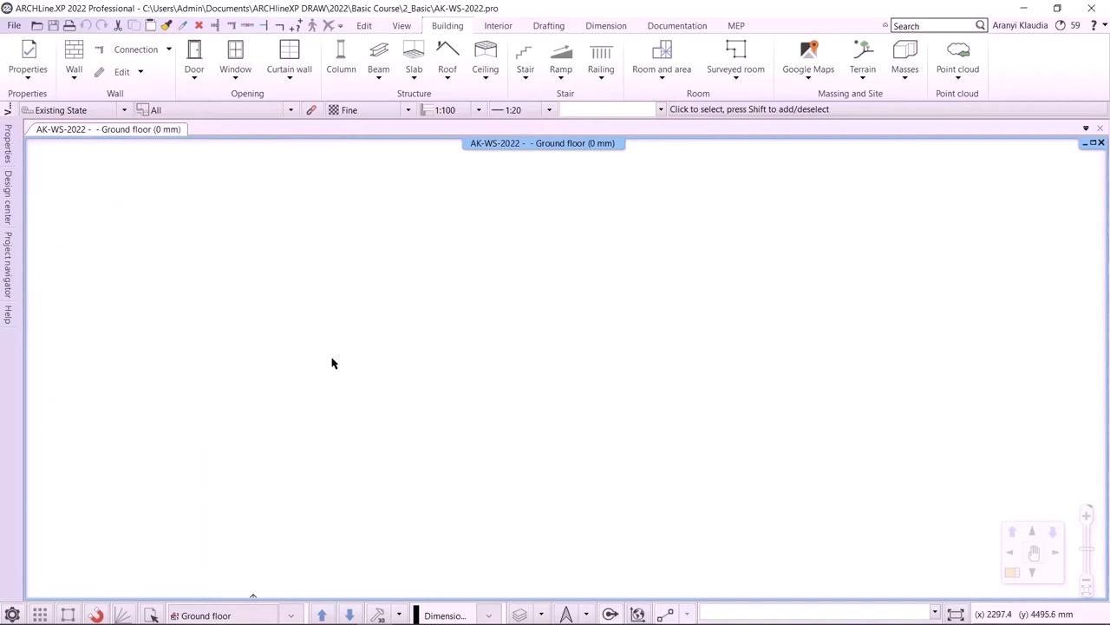
mouse_move(8, 147)
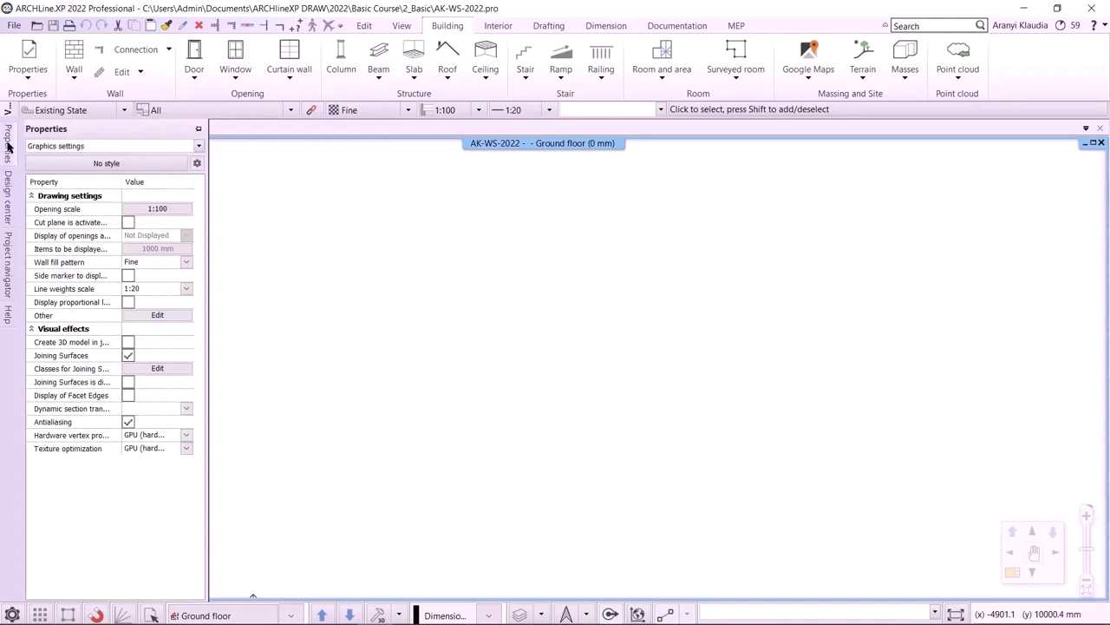
mouse_move(7, 274)
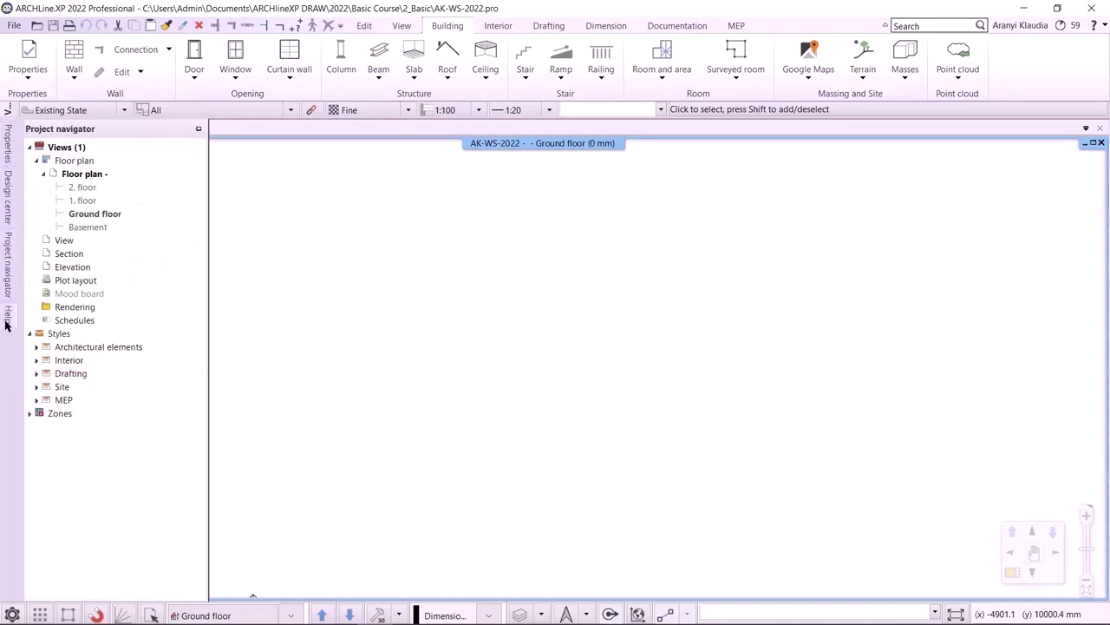
mouse_move(7, 323)
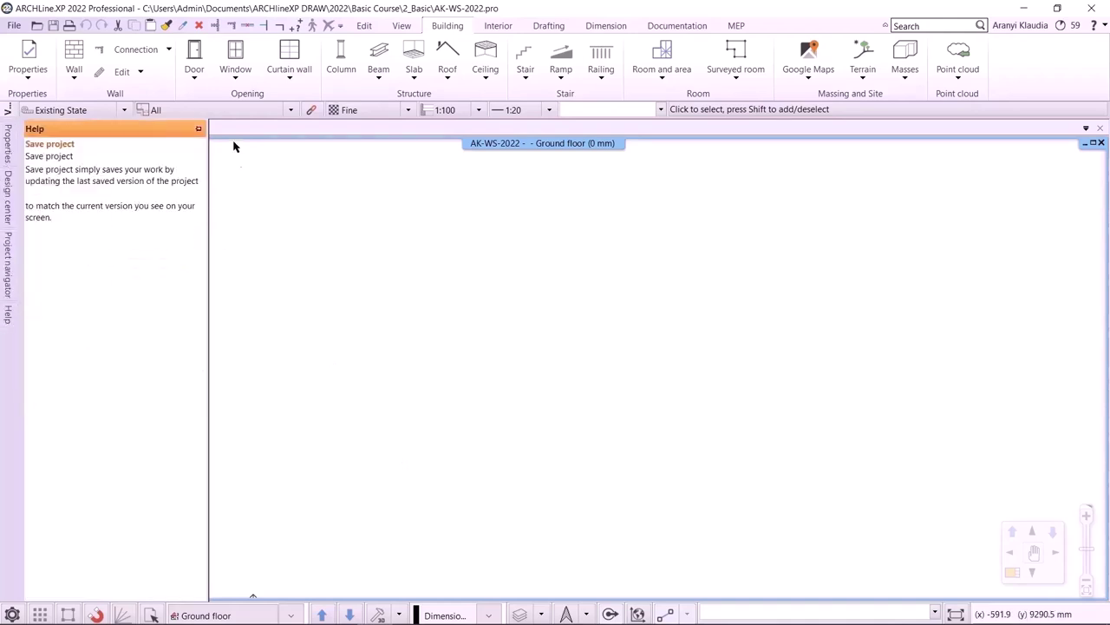
click(198, 129)
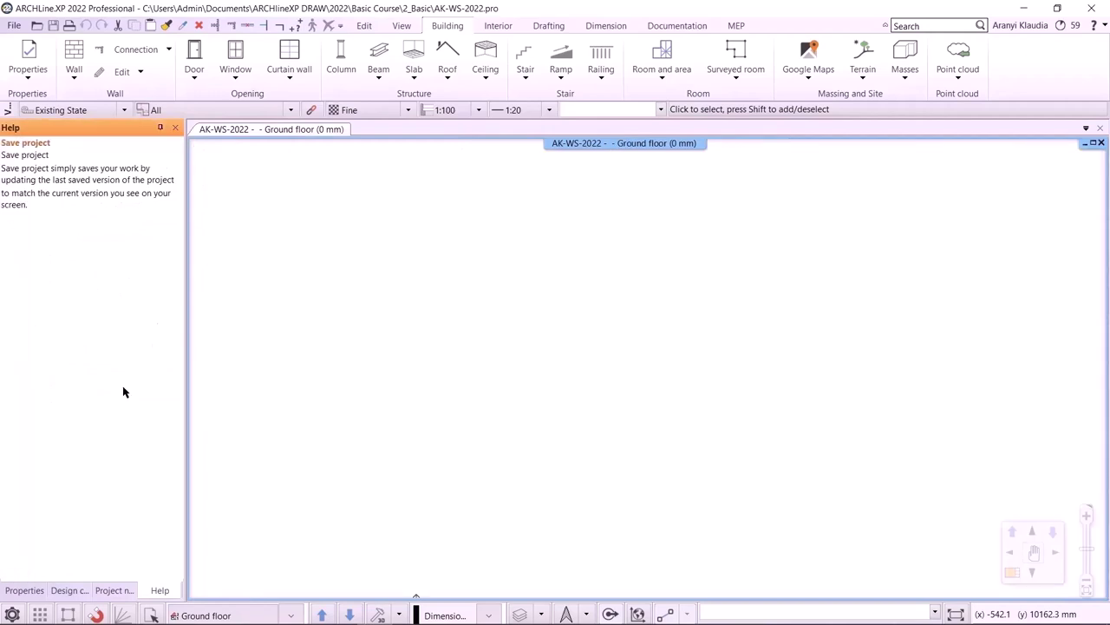
click(70, 590)
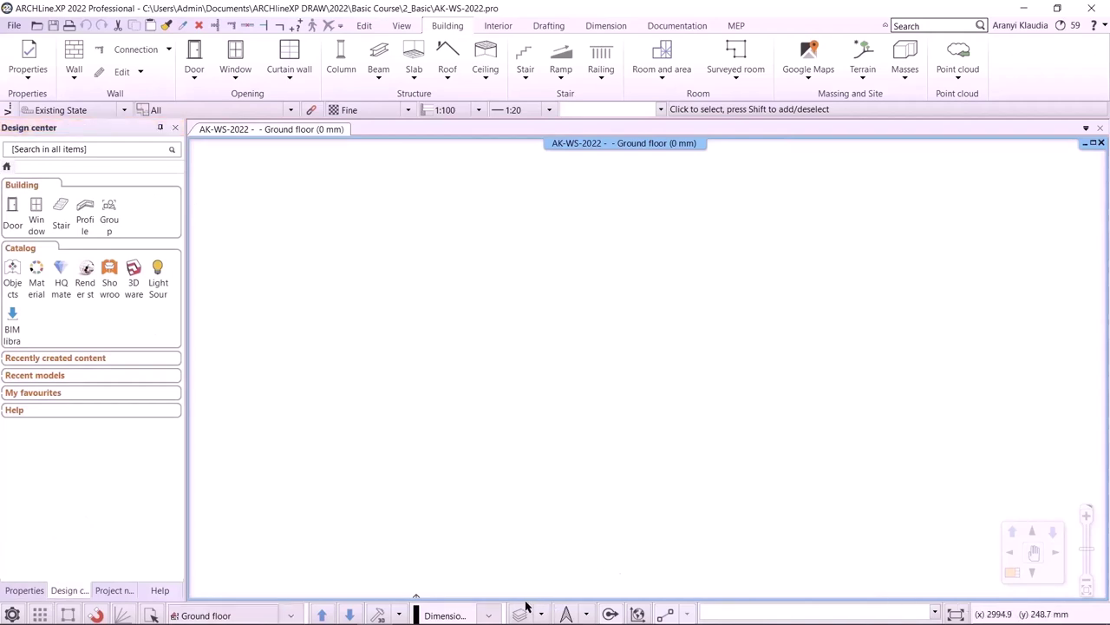
Examine the building level settings, close them unchanged, and look at the available 3D model generation options.
click(266, 615)
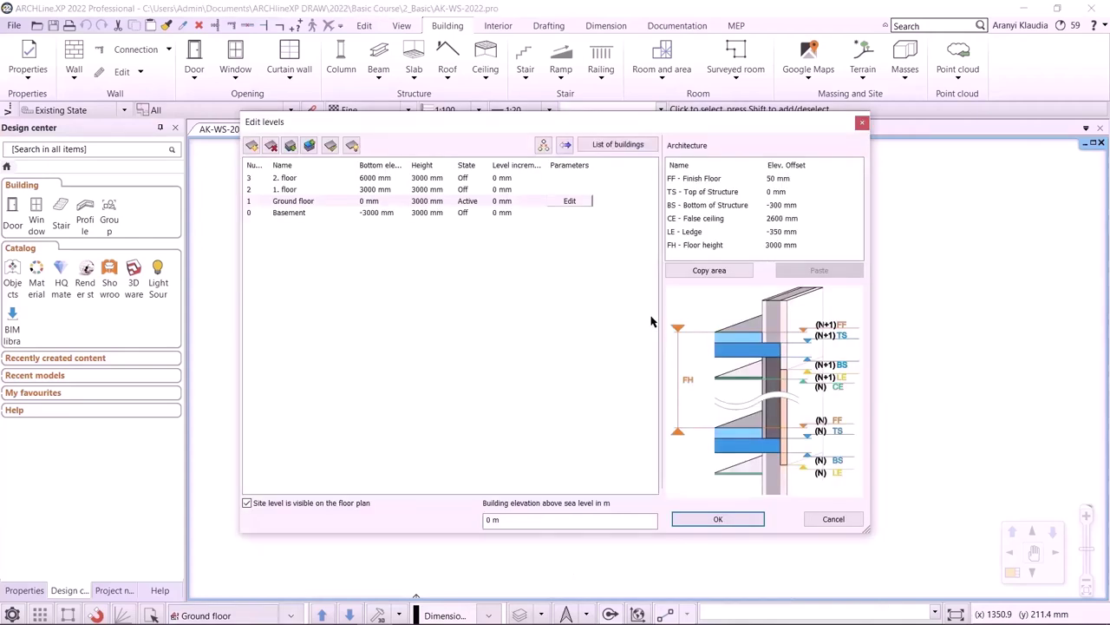
click(863, 123)
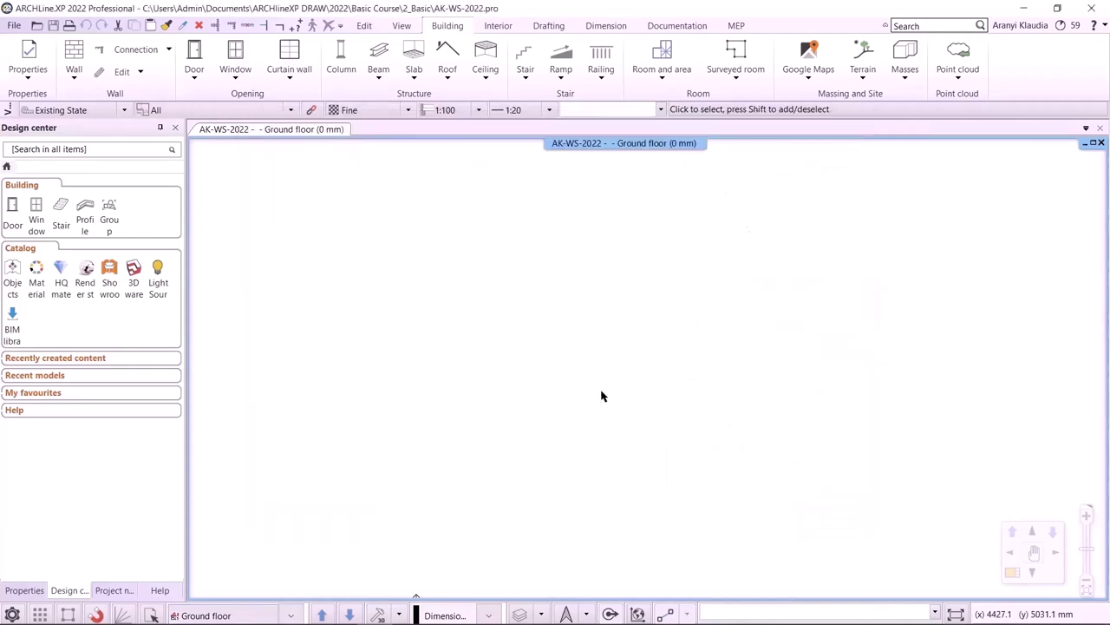
click(399, 614)
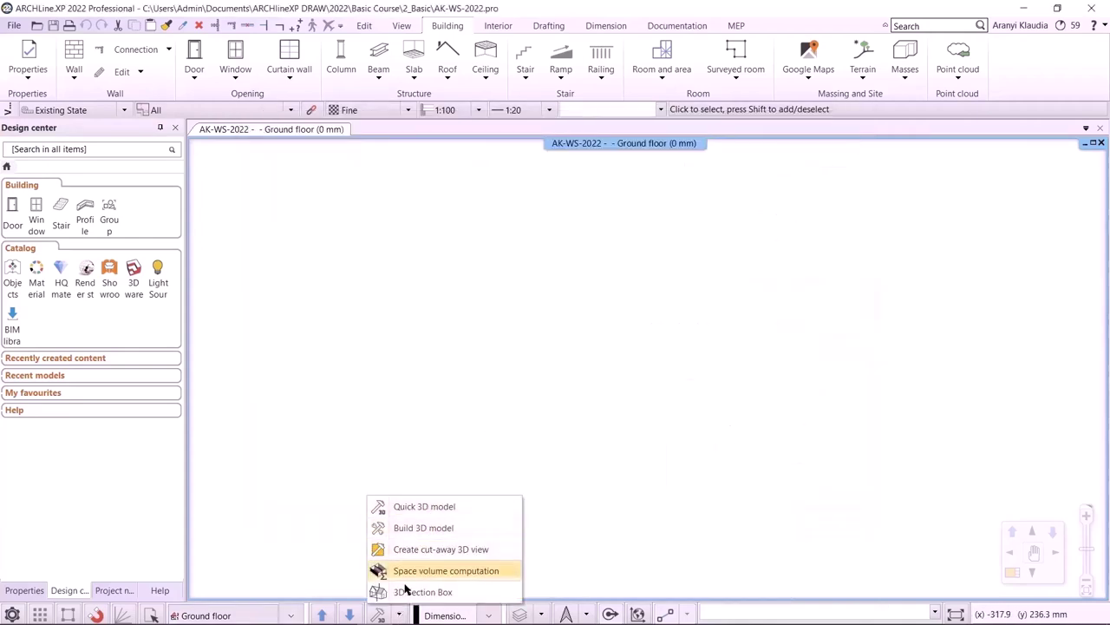
Examine the project's layer list, filters and variations in Layer Properties Management, and close it without changes.
click(520, 614)
click(527, 616)
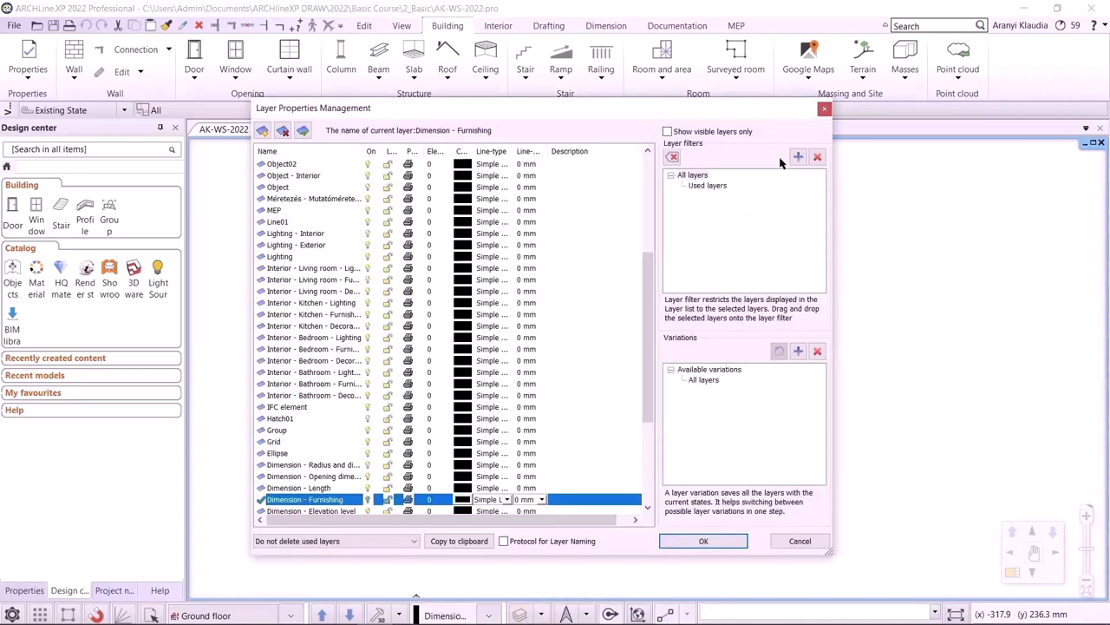
click(825, 110)
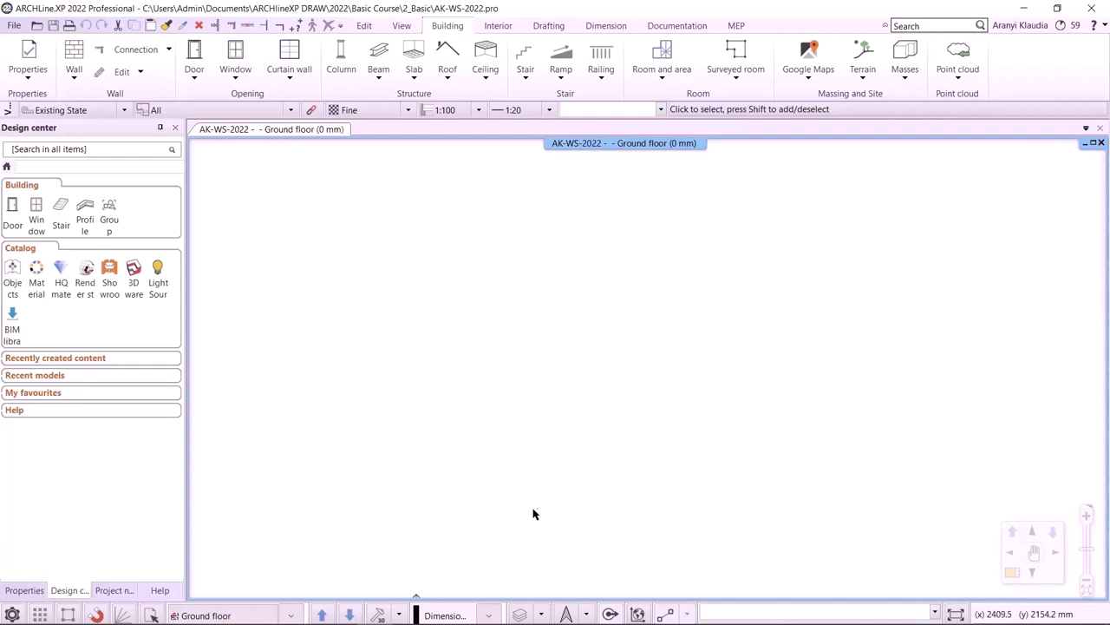
Switch the drawing area to full-screen display and restore the normal layout with ribbon and palettes.
click(955, 614)
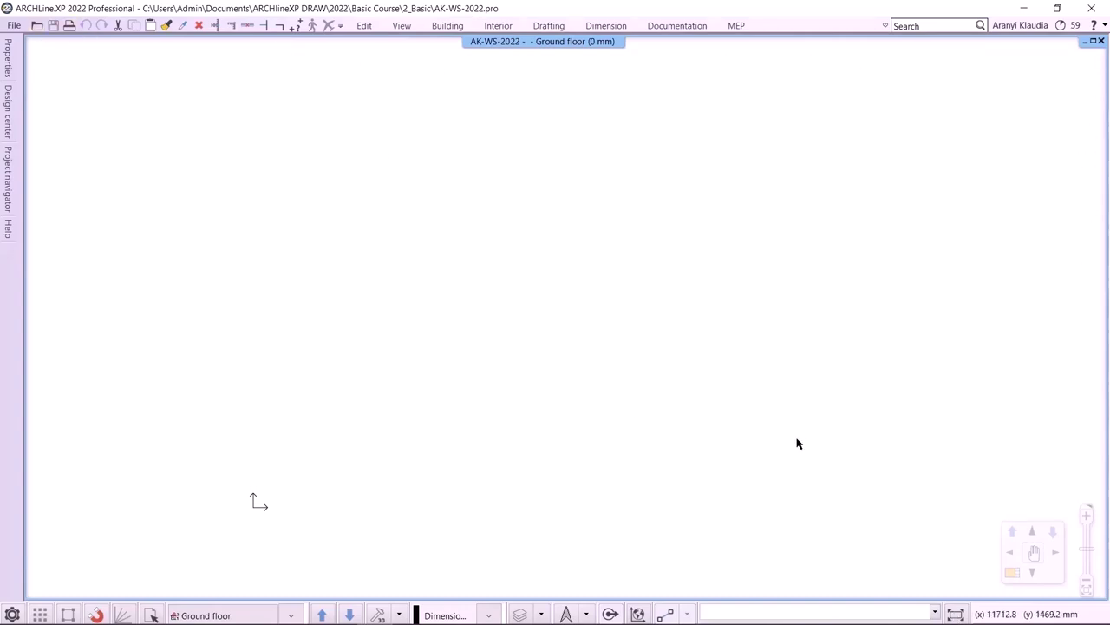
click(955, 614)
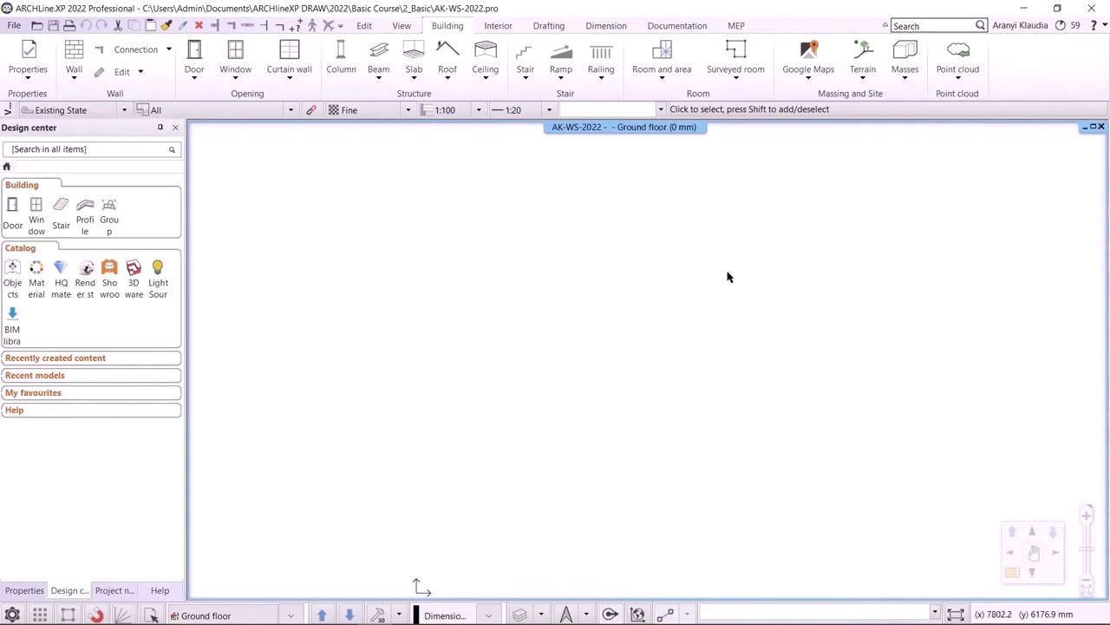
Draw a connected chain of five simple lines on the ground floor, about 3587, 2977, 1937, 2080 and 3911 mm long.
click(548, 25)
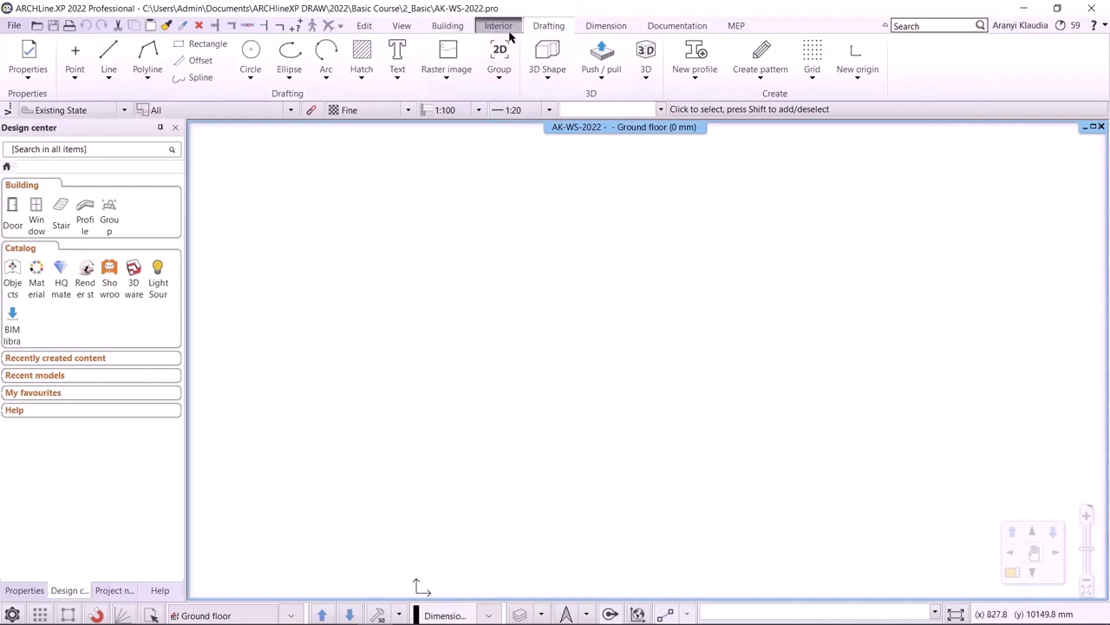
click(108, 54)
click(344, 361)
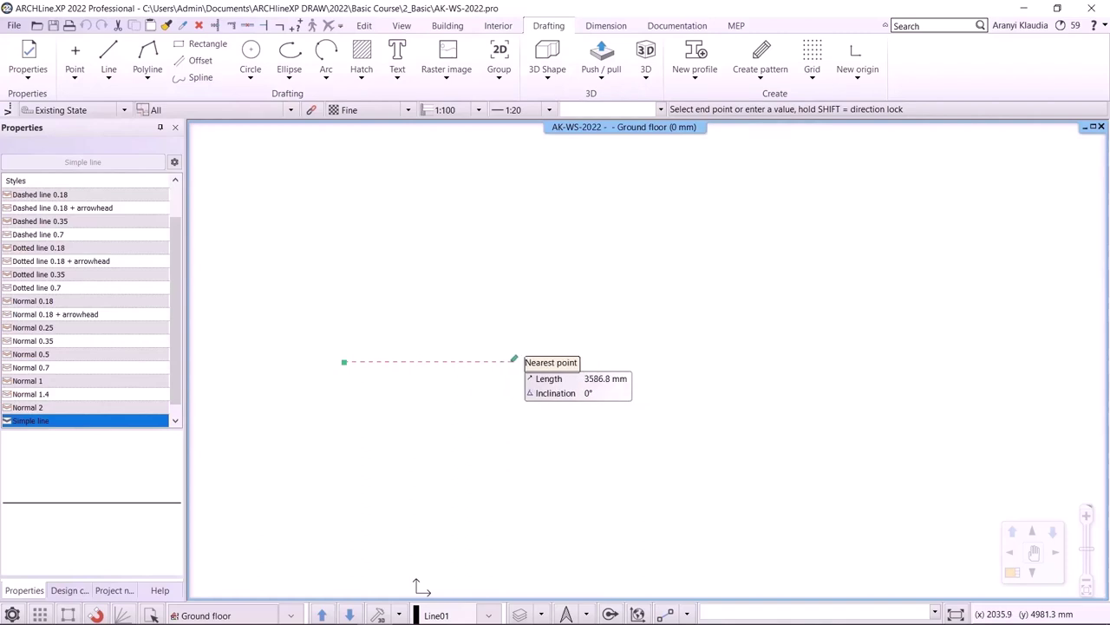
click(512, 361)
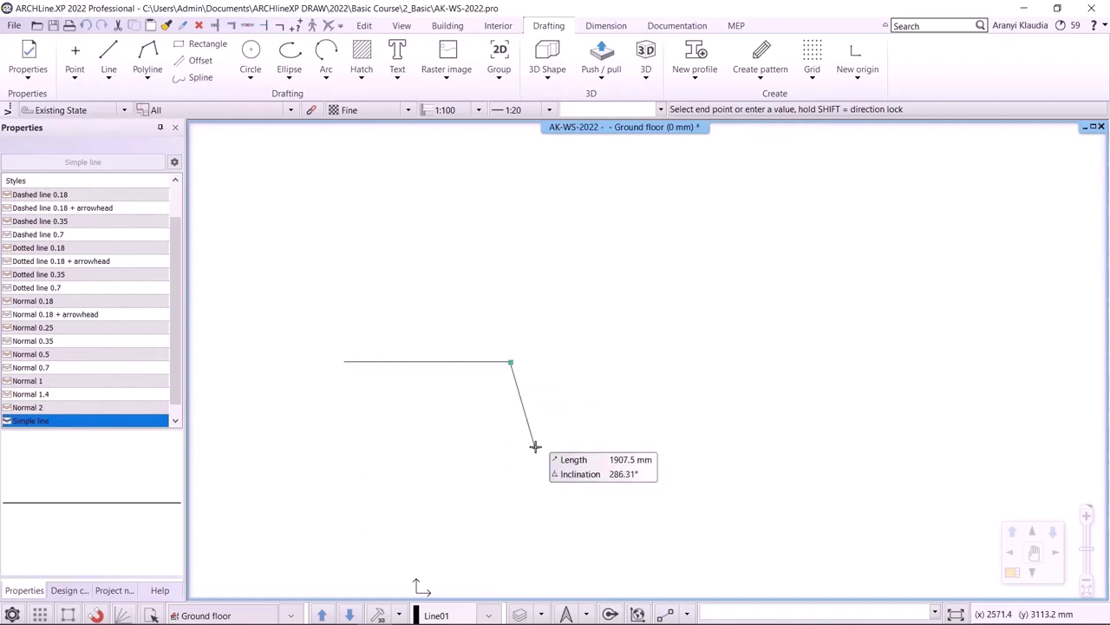
click(511, 223)
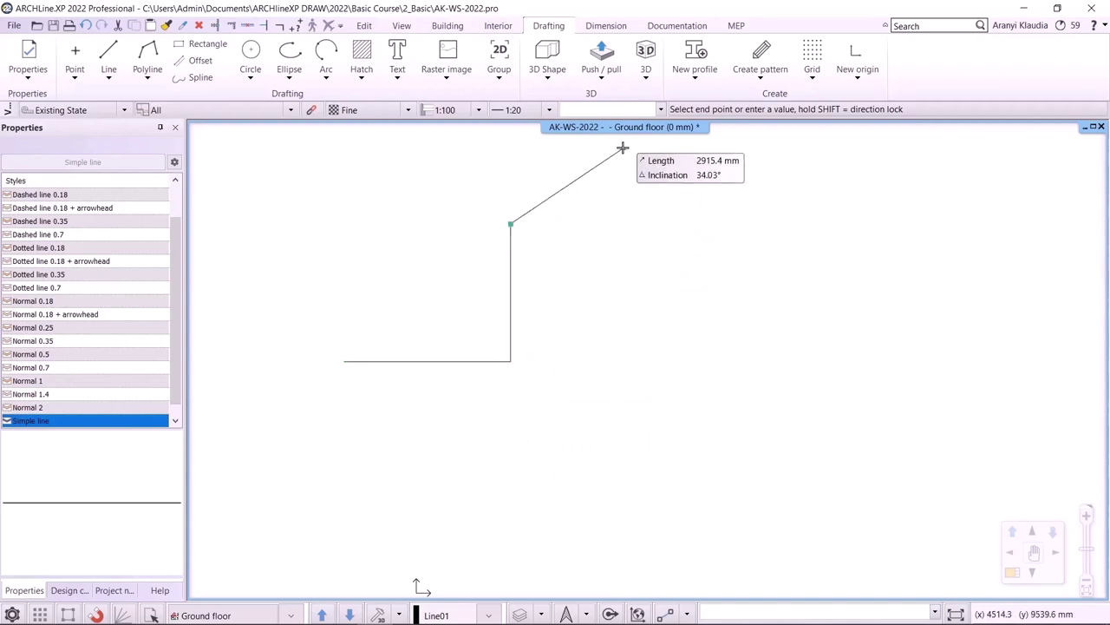
click(574, 162)
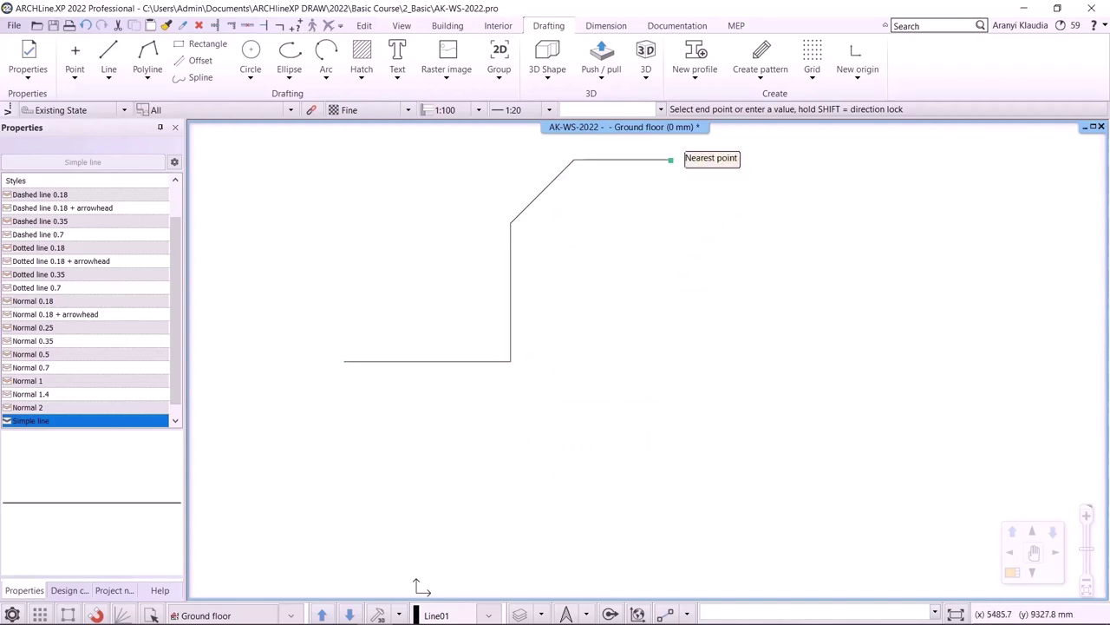
click(670, 160)
click(670, 341)
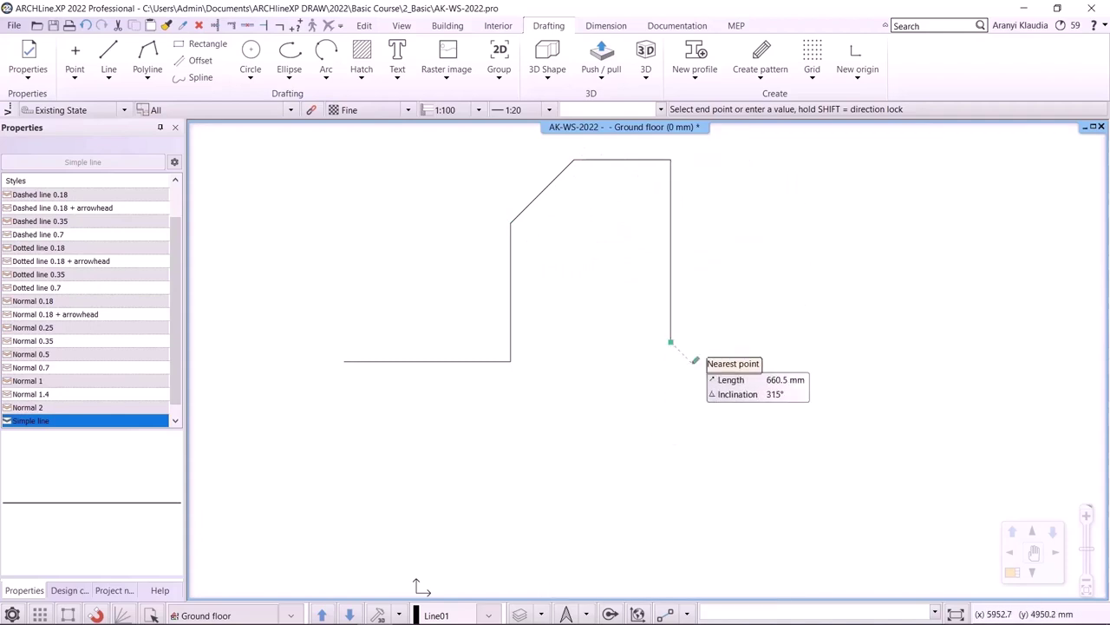
key(Return)
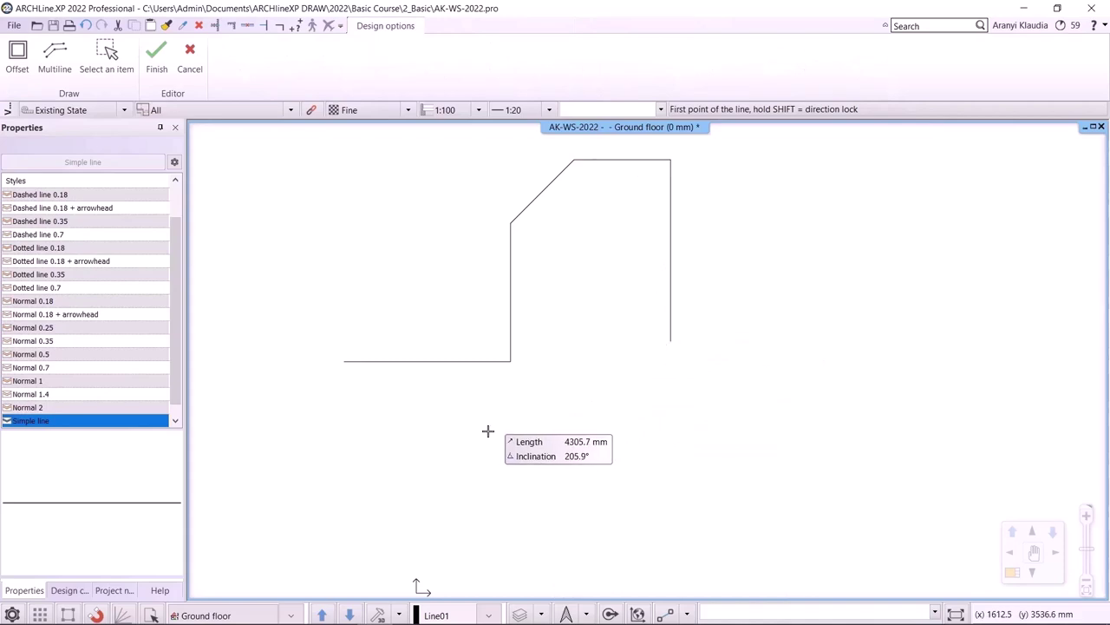
Draw a second chain of two simple lines below the first, one horizontal and one slanting downward.
click(347, 421)
click(508, 422)
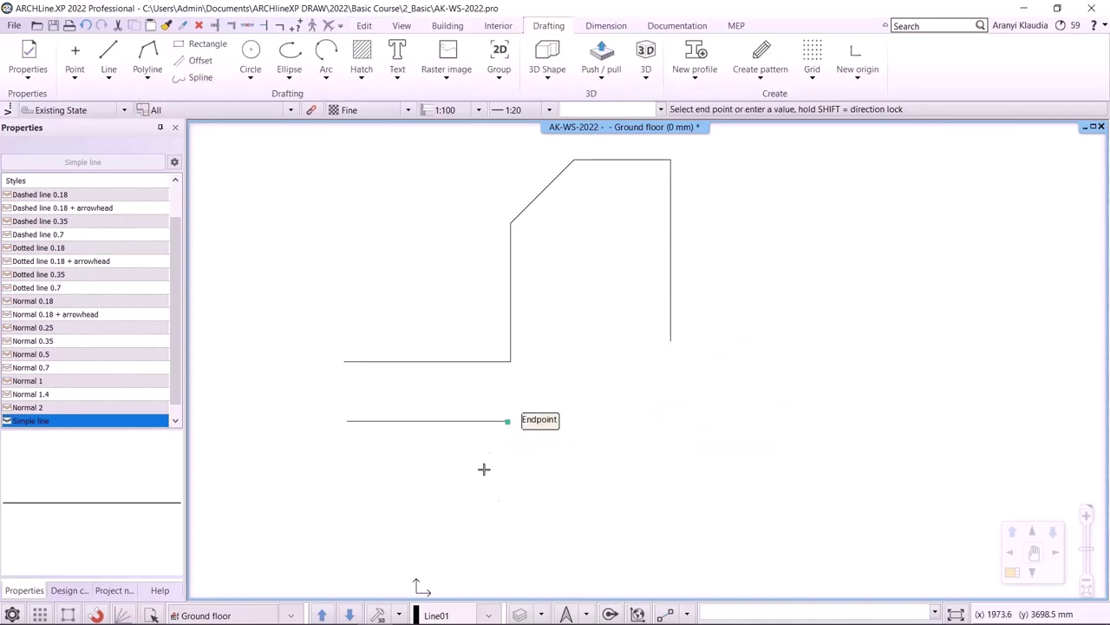
click(492, 544)
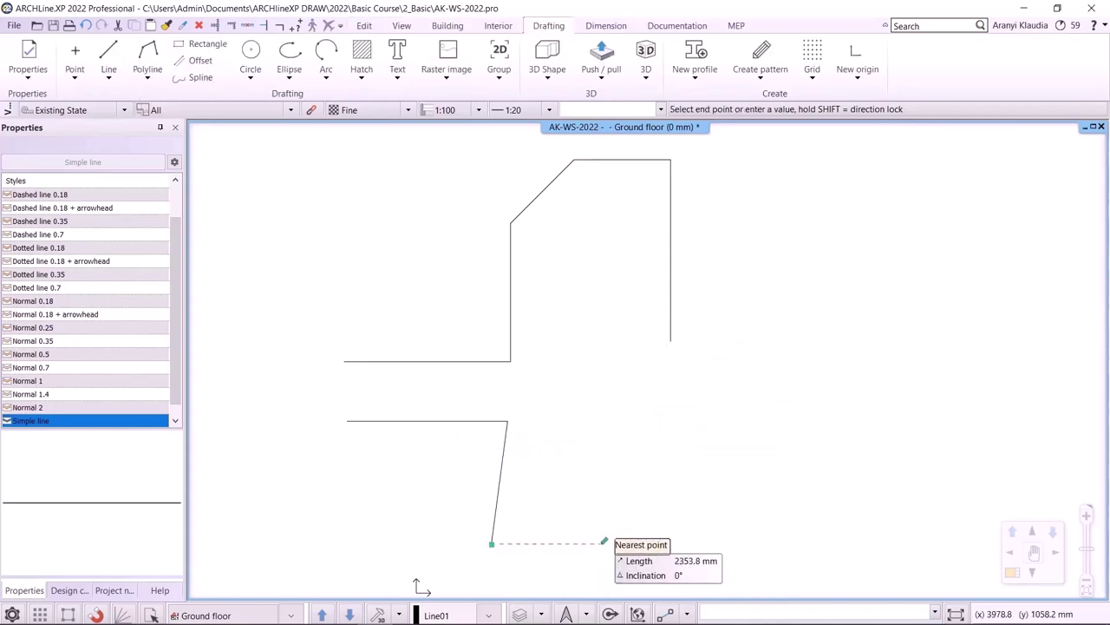
key(Escape)
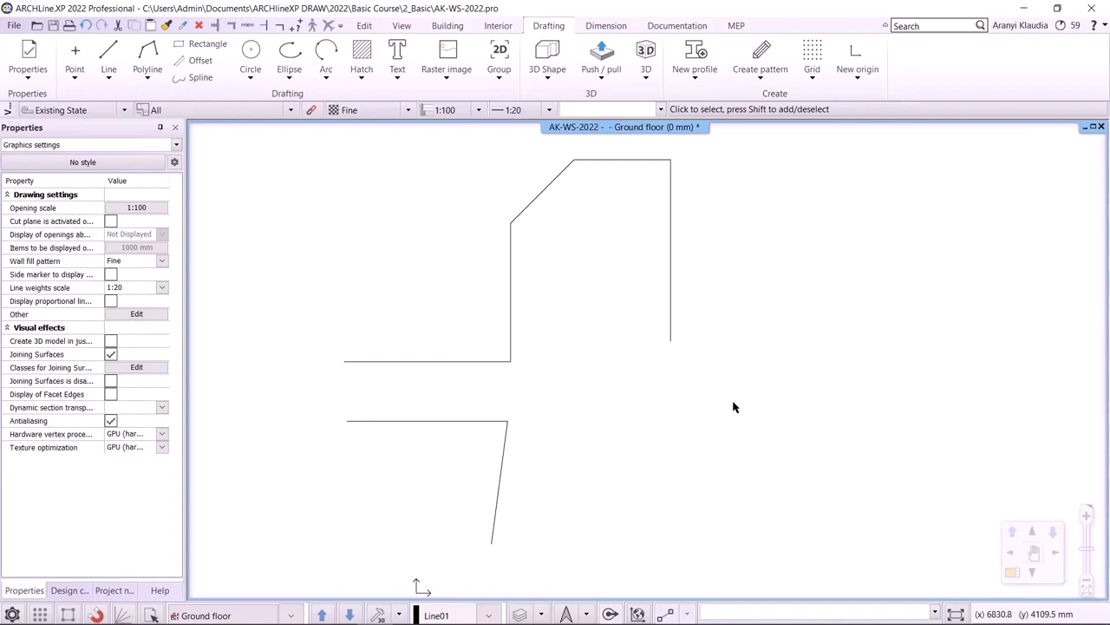
Draw a stair-shaped normal polyline beside the line chains, with four segments about 2005, 1582, 1619 and 1694 mm long.
click(148, 56)
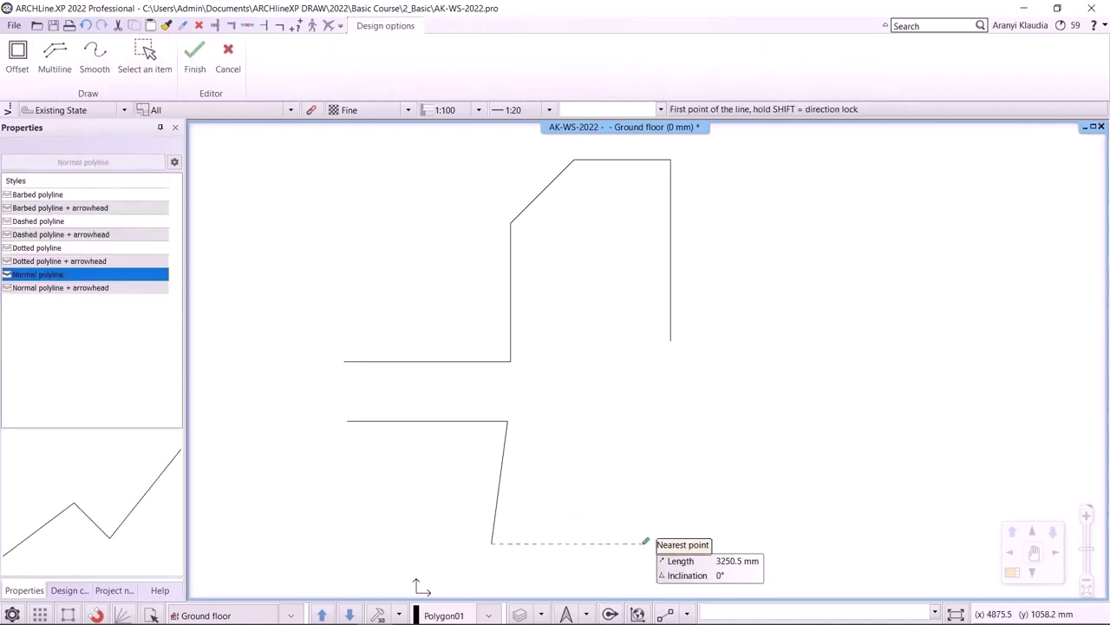
click(640, 544)
click(734, 543)
click(734, 470)
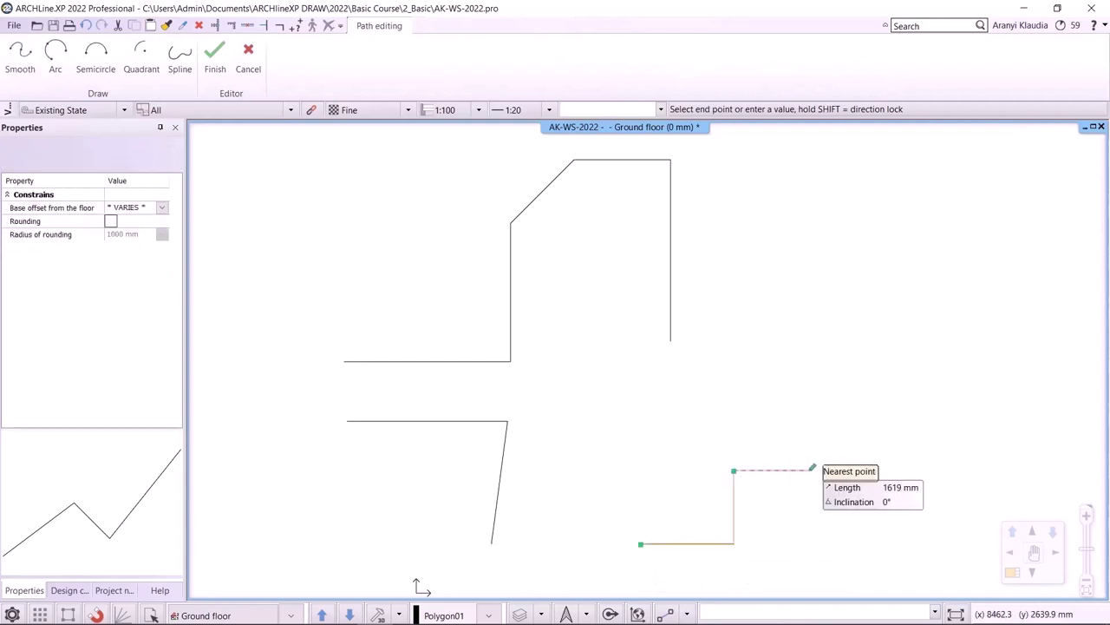
click(809, 471)
click(809, 392)
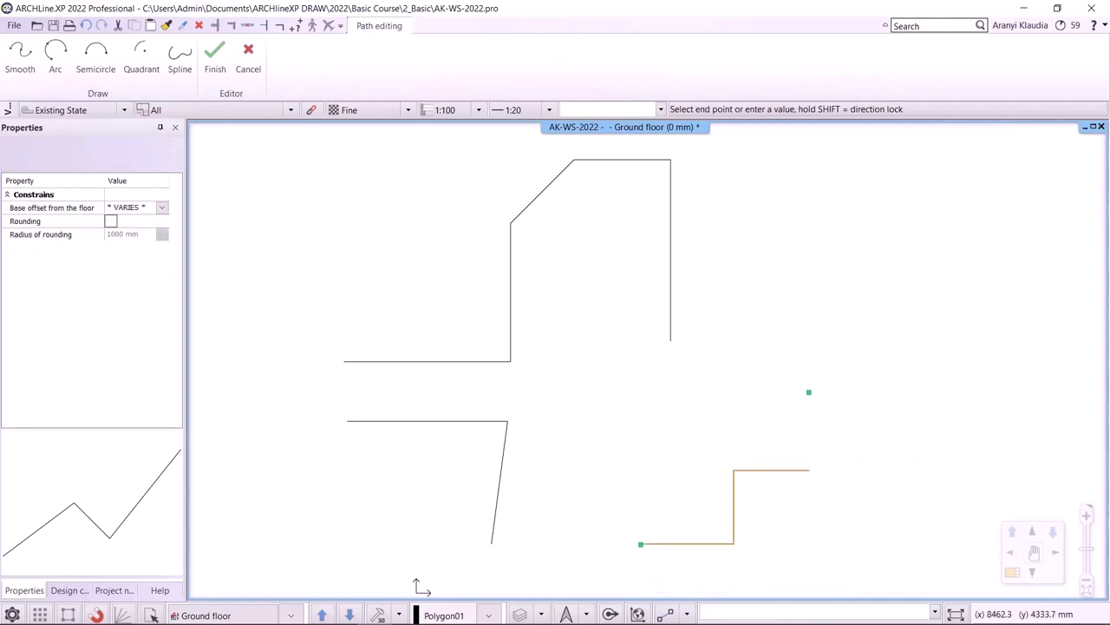
right_click(824, 388)
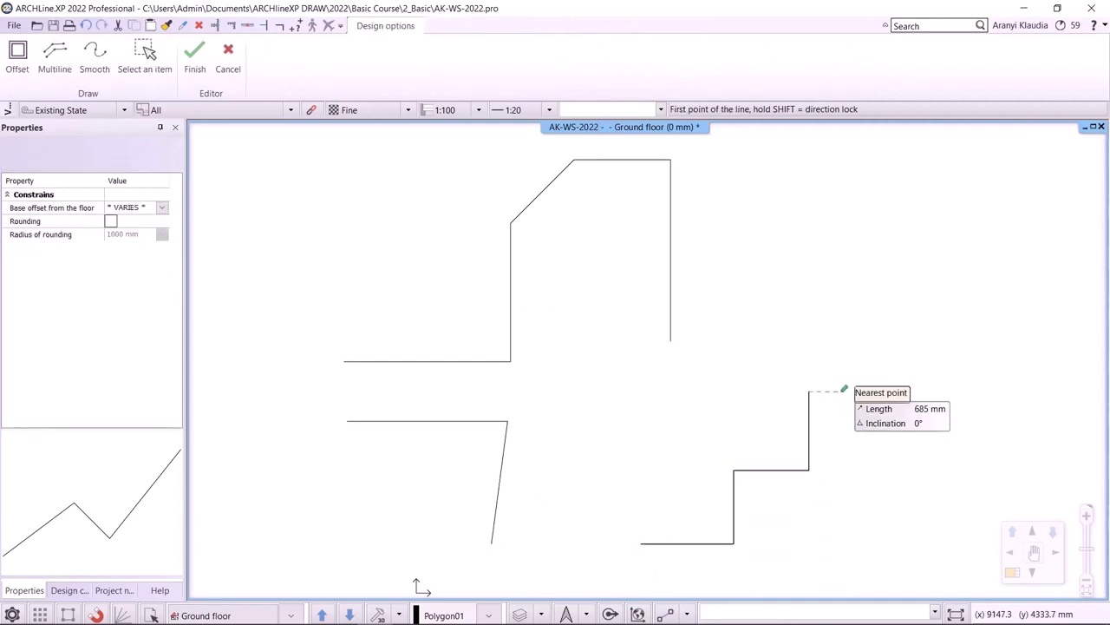
key(Escape)
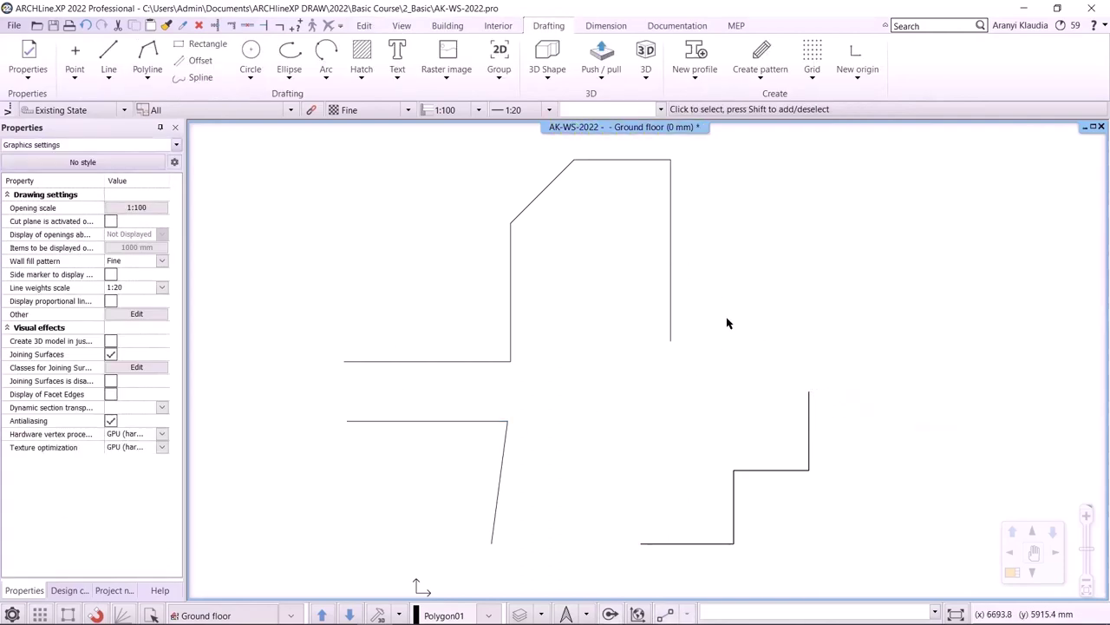
Select individual lines of the five-line chain and the stepped polyline to compare how each is selected, then clear the selection.
click(670, 269)
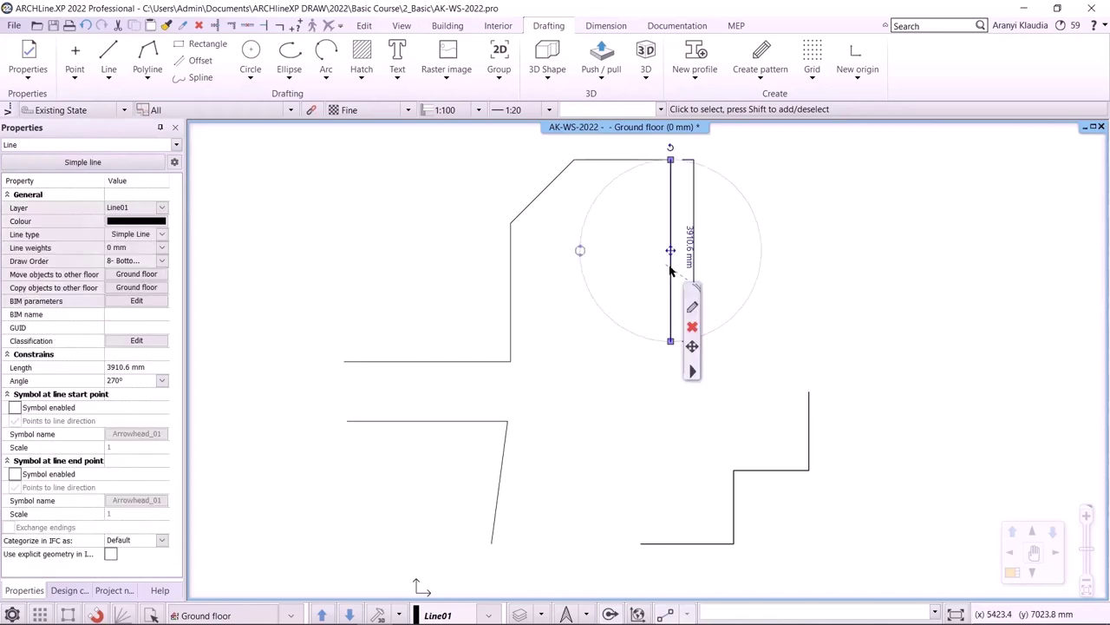
click(653, 161)
click(512, 292)
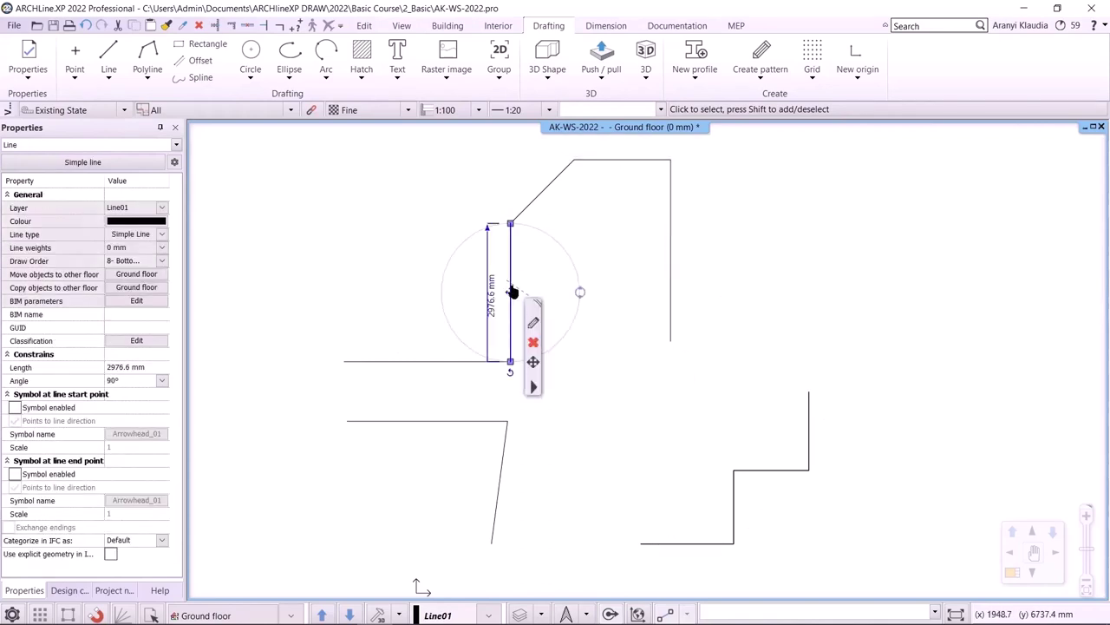
click(734, 496)
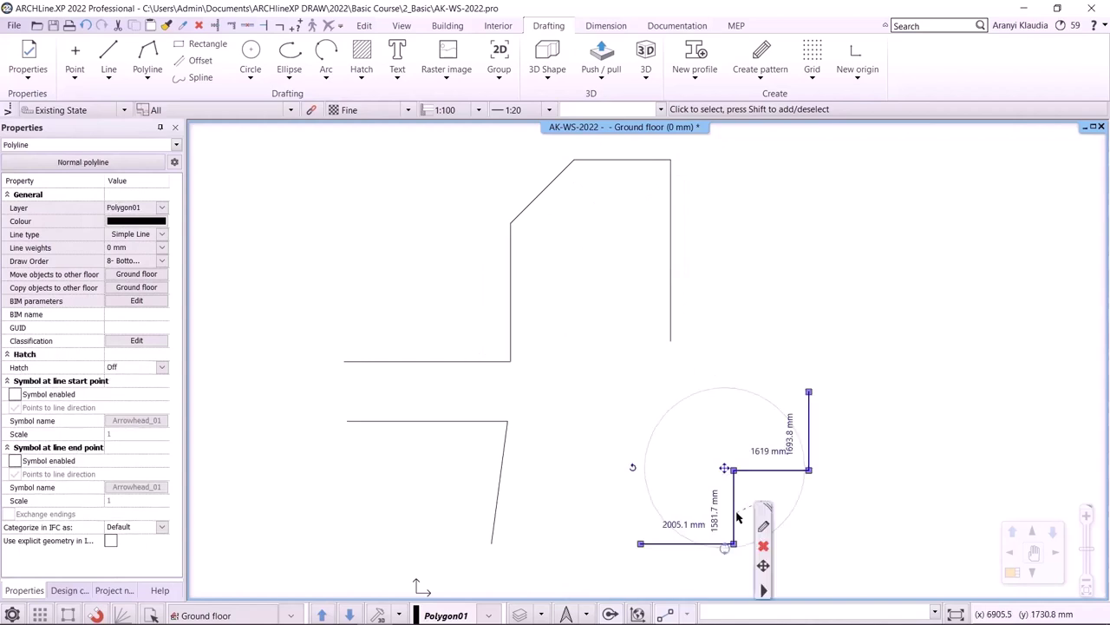
click(694, 437)
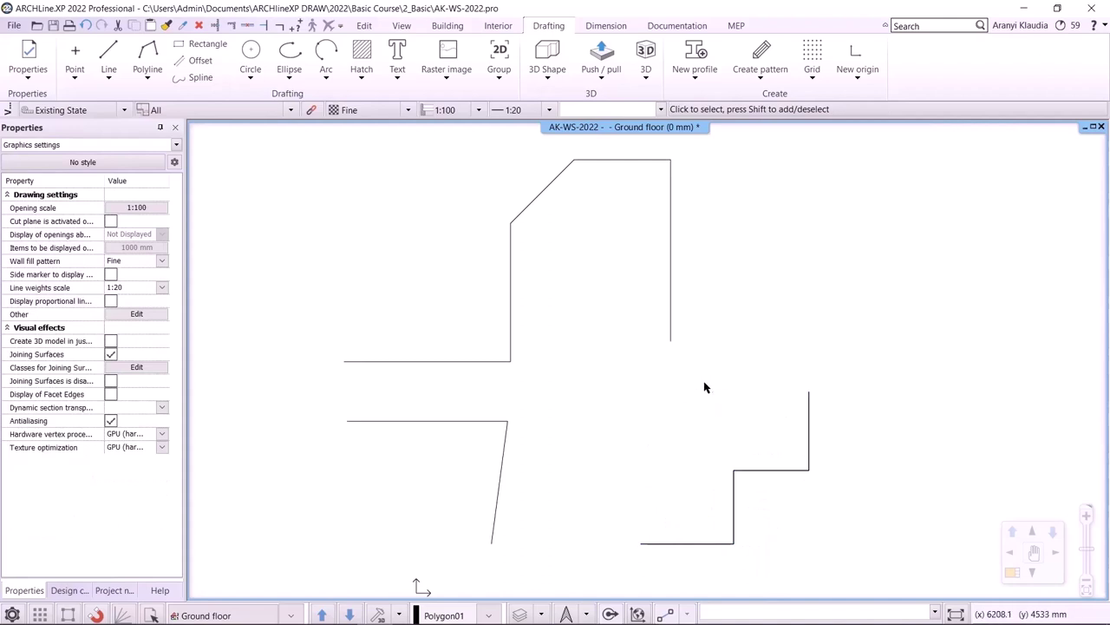
Join the upper chain of five separate lines into a single polyline and deselect it.
click(670, 234)
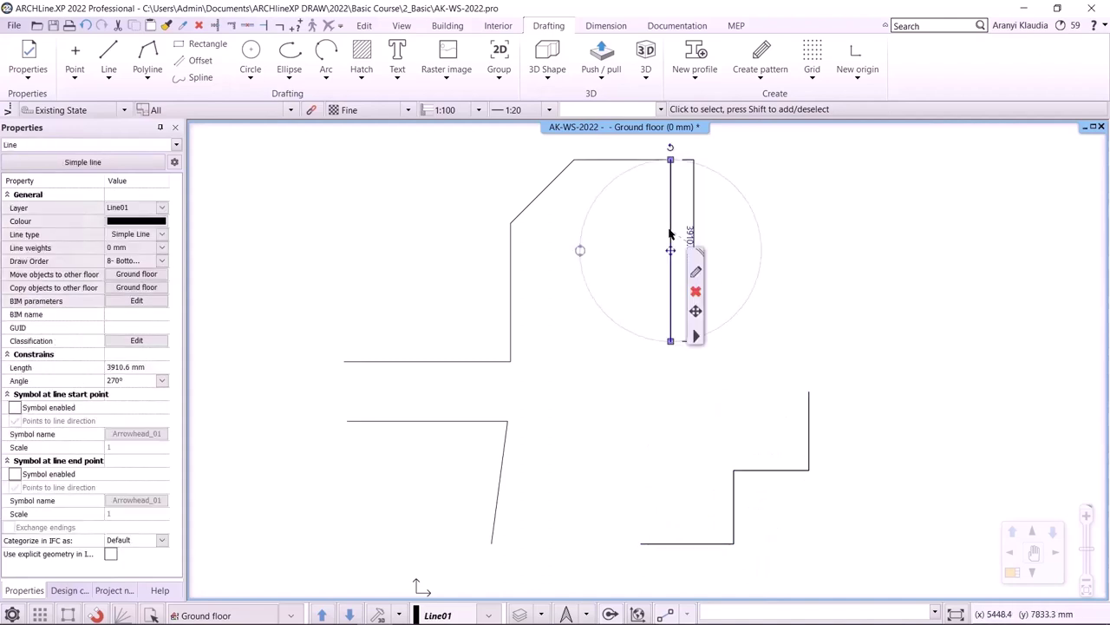
key(Escape)
right_click(705, 330)
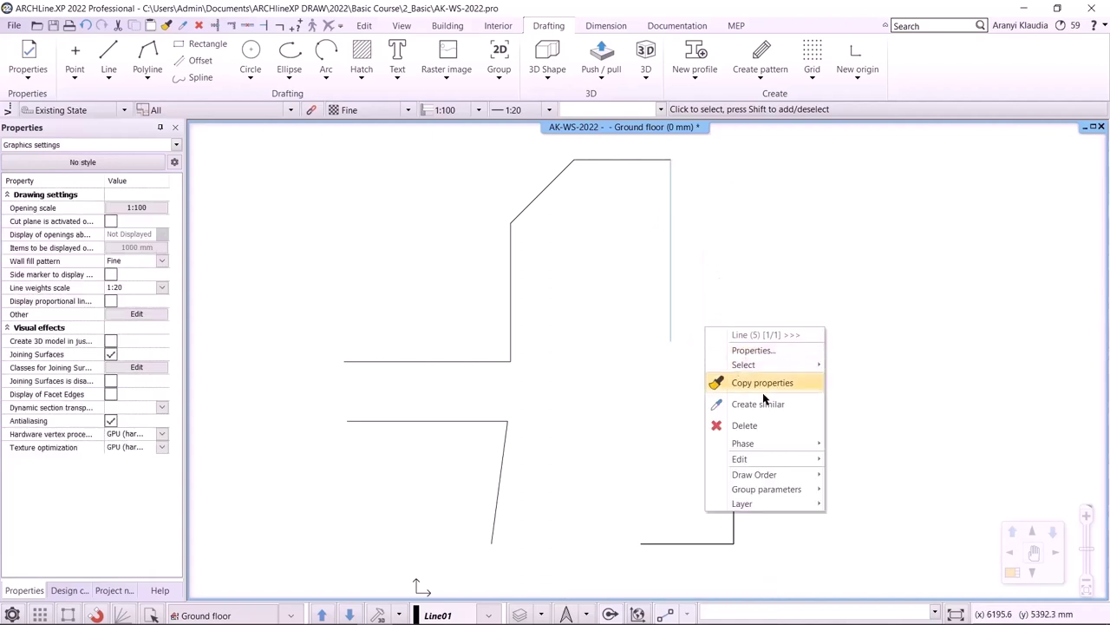
mouse_move(788, 461)
click(894, 432)
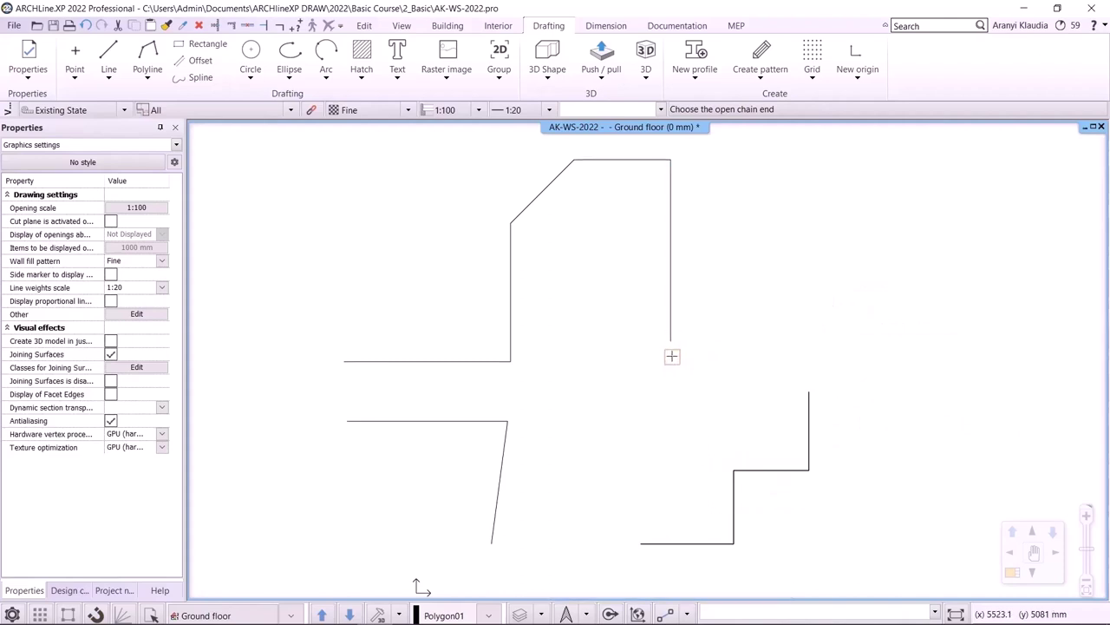
click(669, 330)
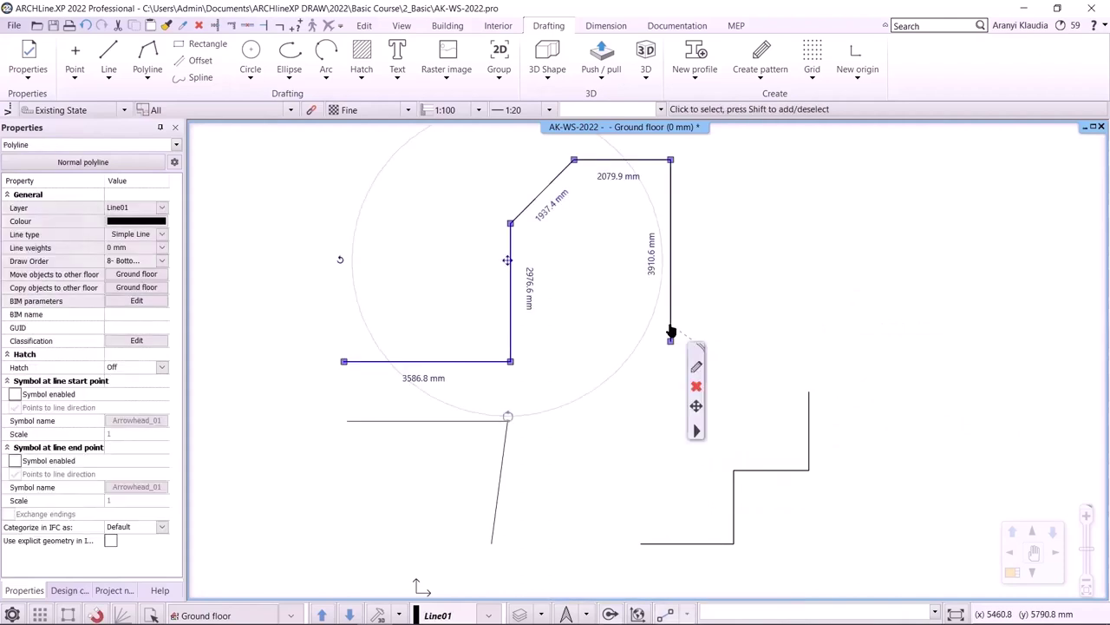
click(724, 292)
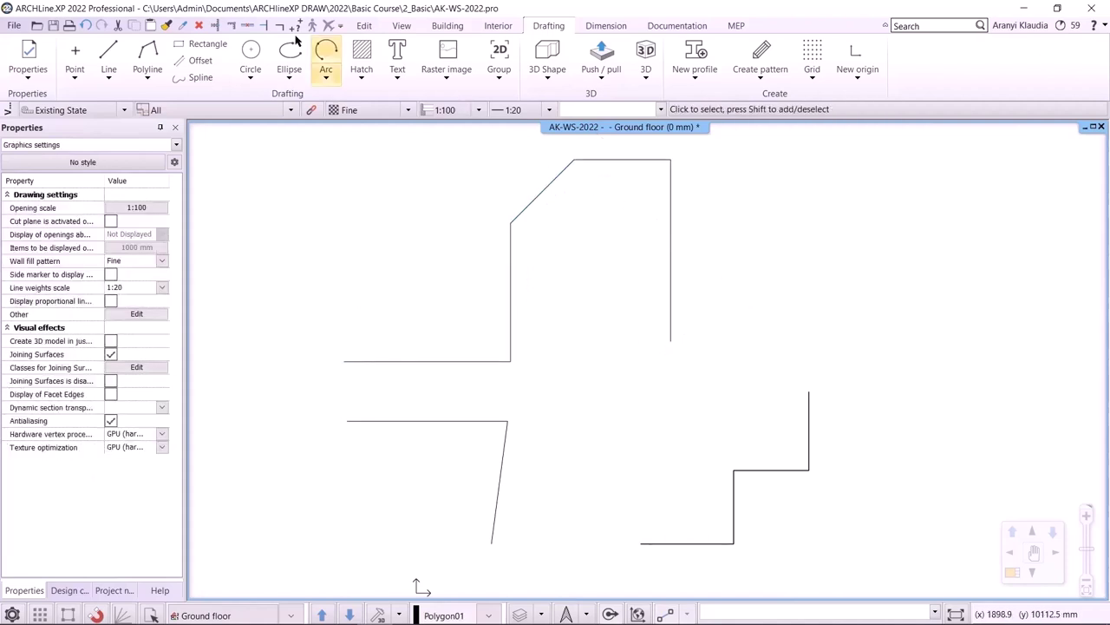
Draw a rectangle about 1955 by 1221 mm inside the upper open polyline.
click(206, 43)
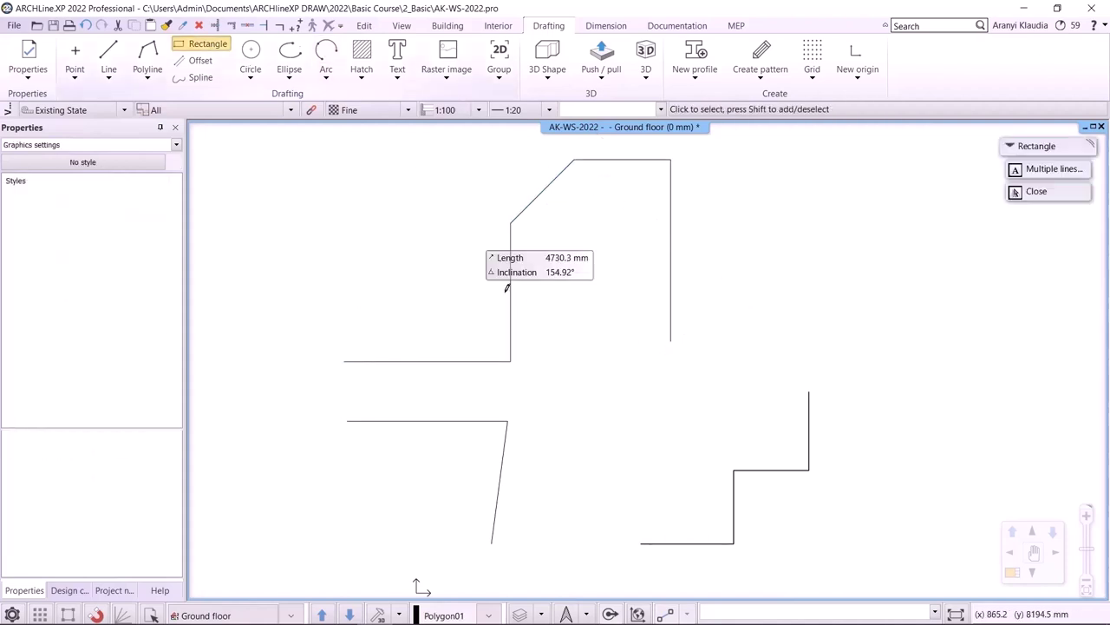
click(560, 272)
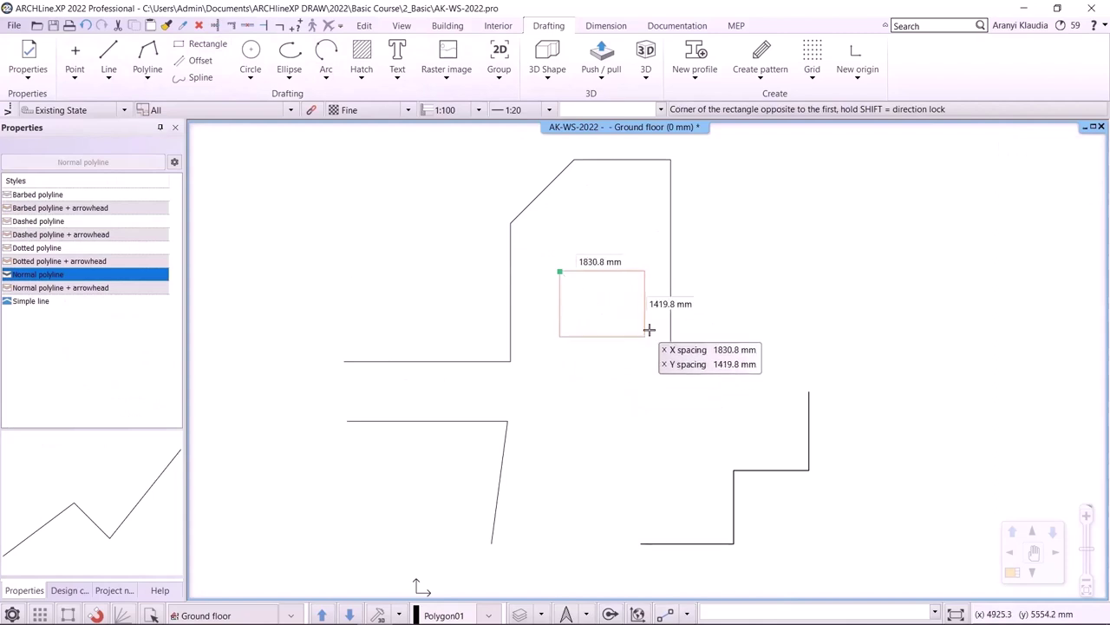
click(650, 327)
key(Escape)
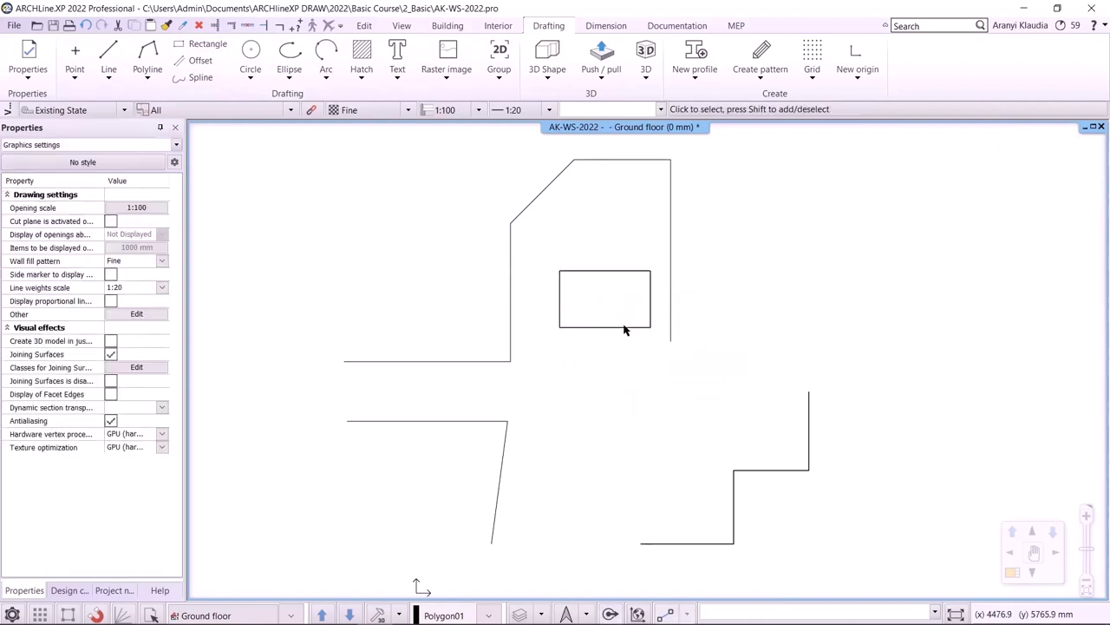
Set the rectangle's width to 1000 mm and its height to 2000 mm.
click(624, 328)
click(605, 344)
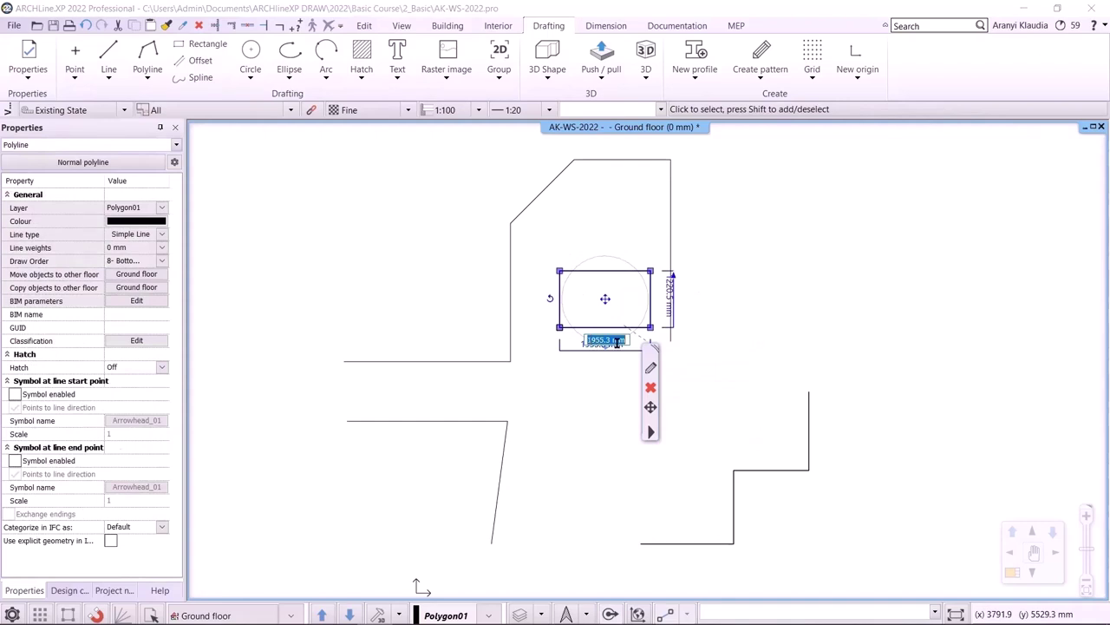
text(1000)
key(Return)
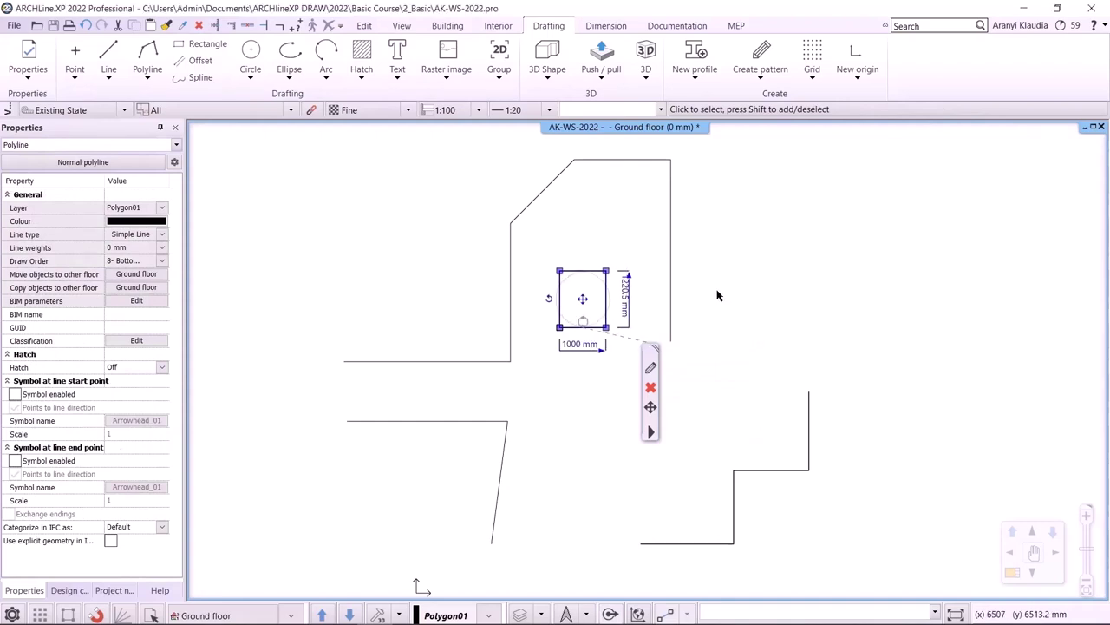
click(624, 295)
text(100)
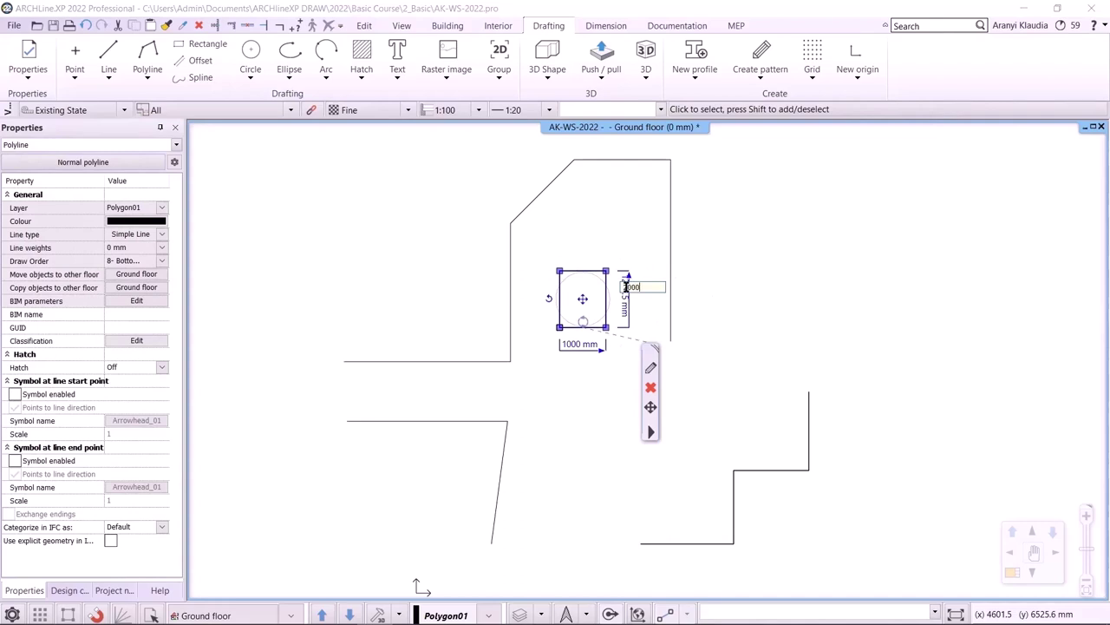
text(0)
key(Return)
click(743, 338)
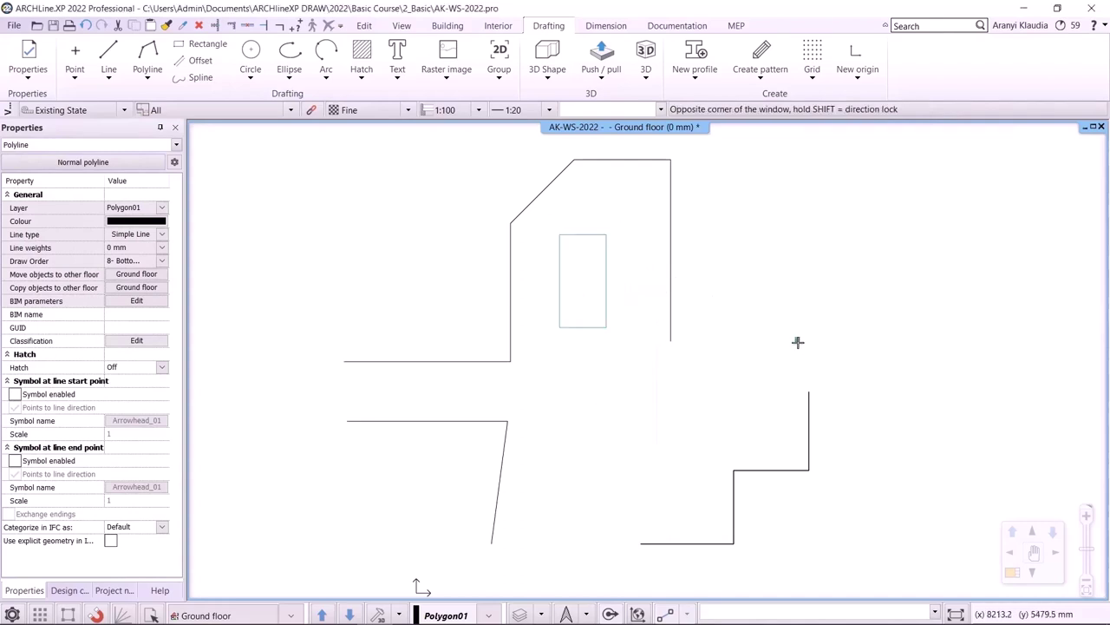
Draw a second, larger rectangle overlapping the open ends of the two horizontal lines.
click(207, 44)
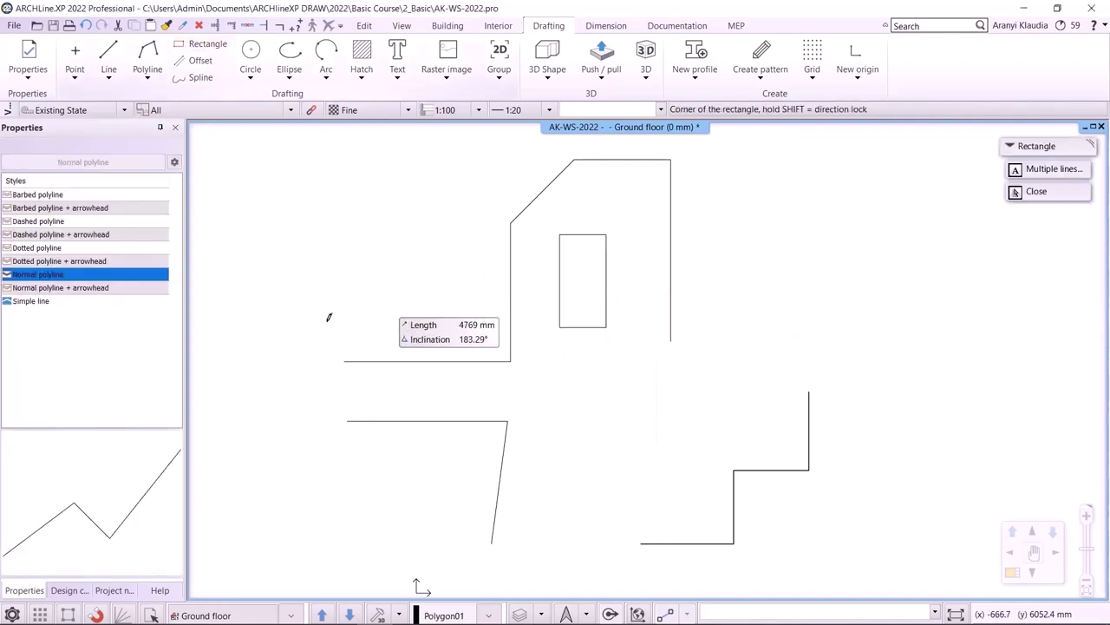
click(240, 299)
click(367, 476)
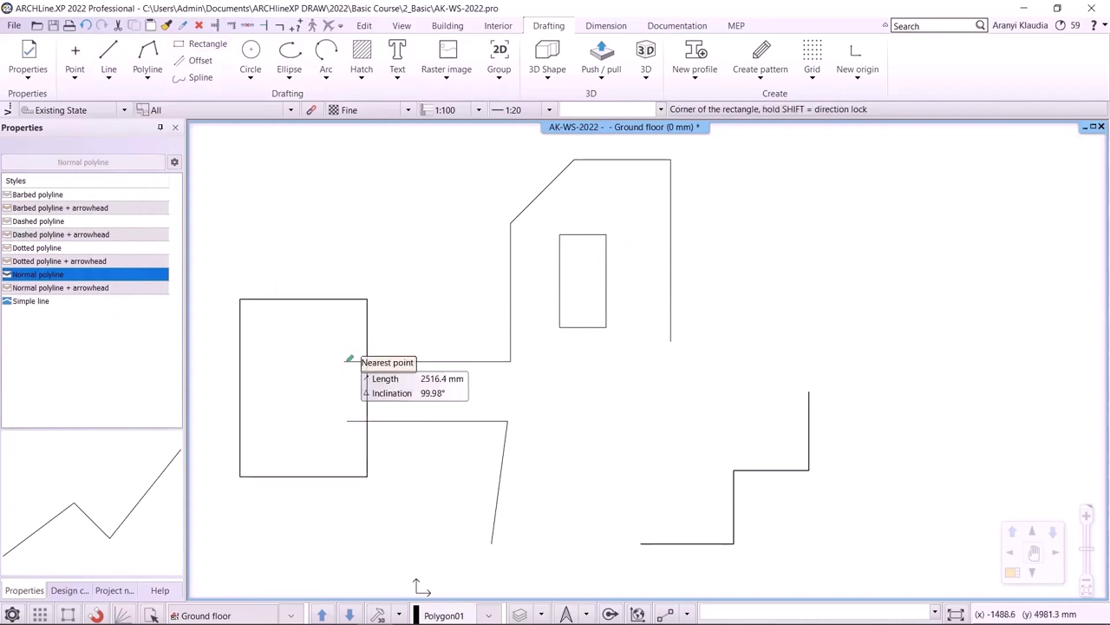
Draw a large circle centred between the lower line chain and the stepped polyline, overlapping the stepped polyline.
click(250, 54)
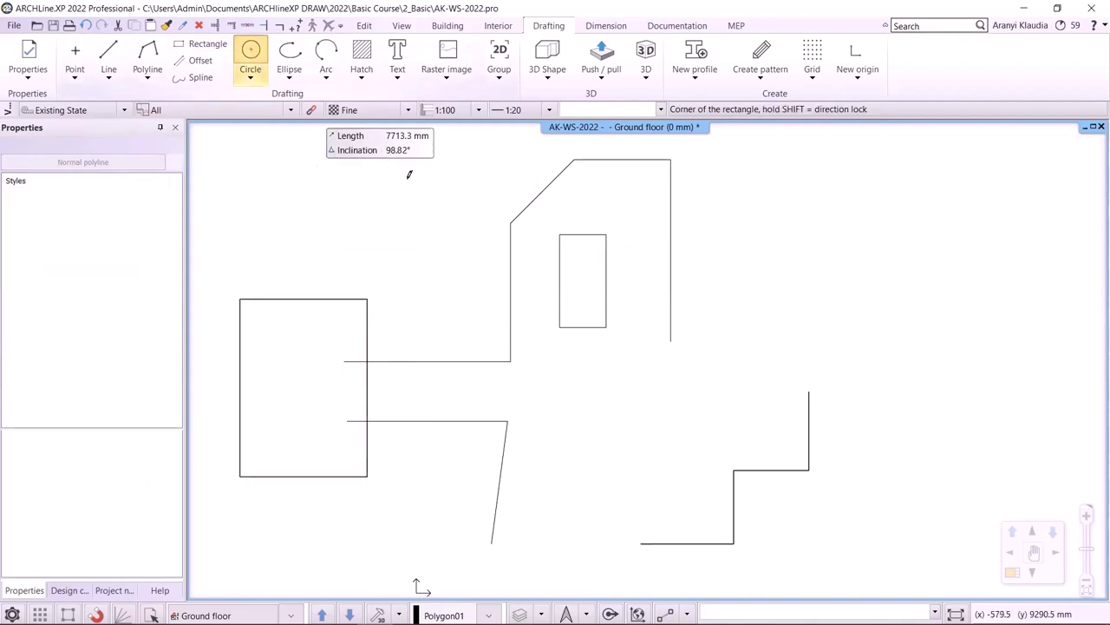
click(672, 460)
click(739, 350)
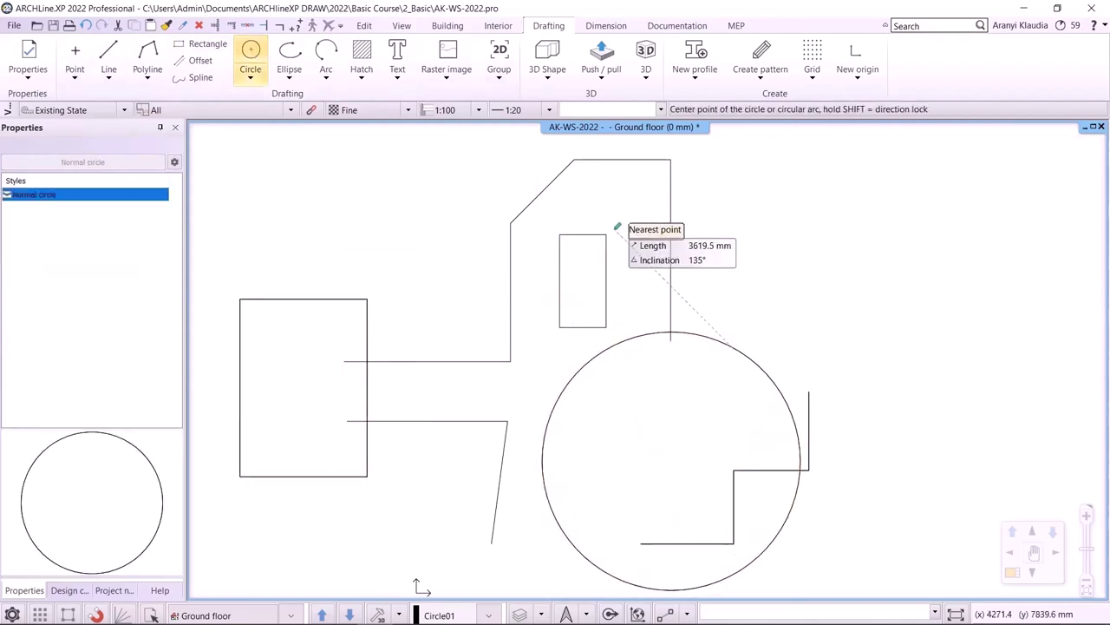
Draw a small circle above the rectangle inside the upper polyline and a circle of 1000 mm radius just outside that polyline's long vertical side.
click(615, 195)
text(10)
key(Return)
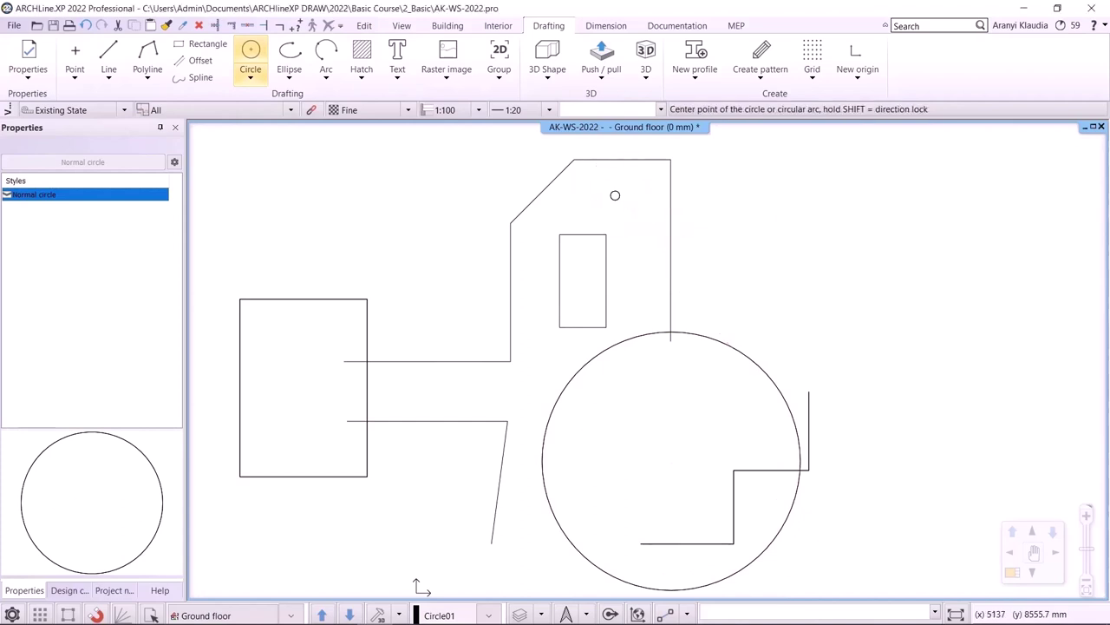
click(720, 223)
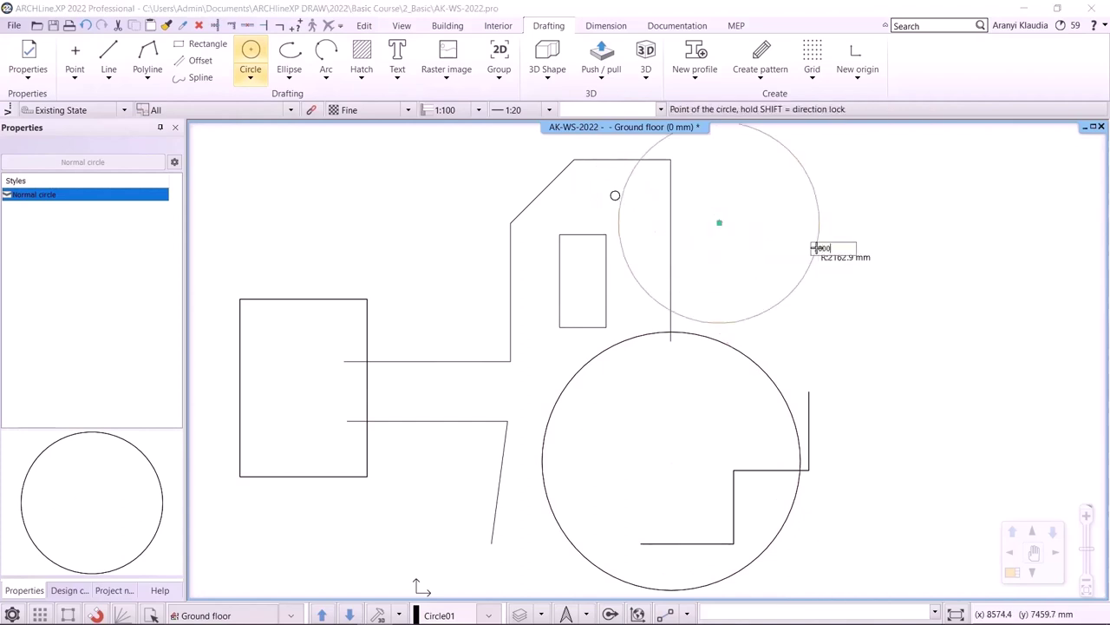
text(1000)
key(Return)
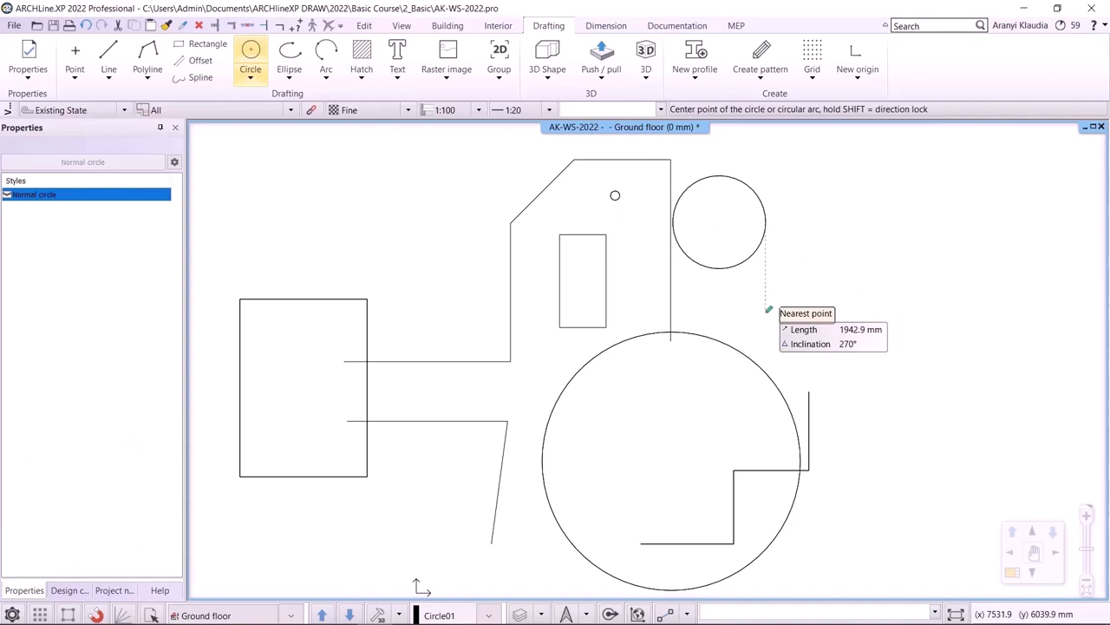
key(Escape)
Draw a U-shaped line chain beyond the stepped polyline: 3000 mm horizontally, 2000 mm upwards, and back 3000 mm to above the start point.
click(108, 57)
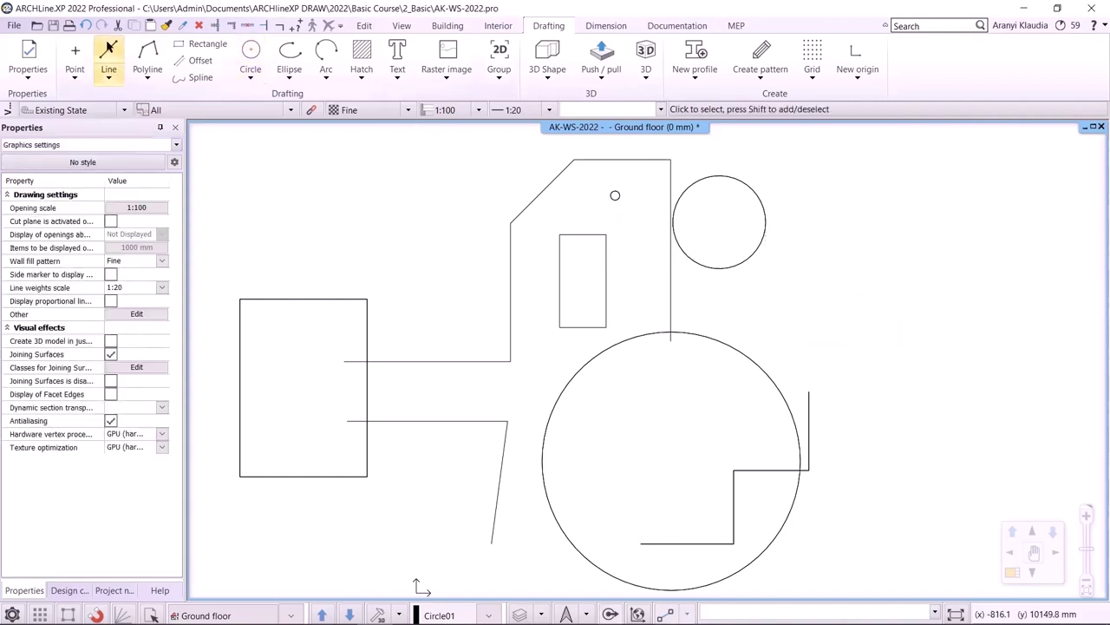
middle_drag(1068, 320, 863, 268)
click(725, 334)
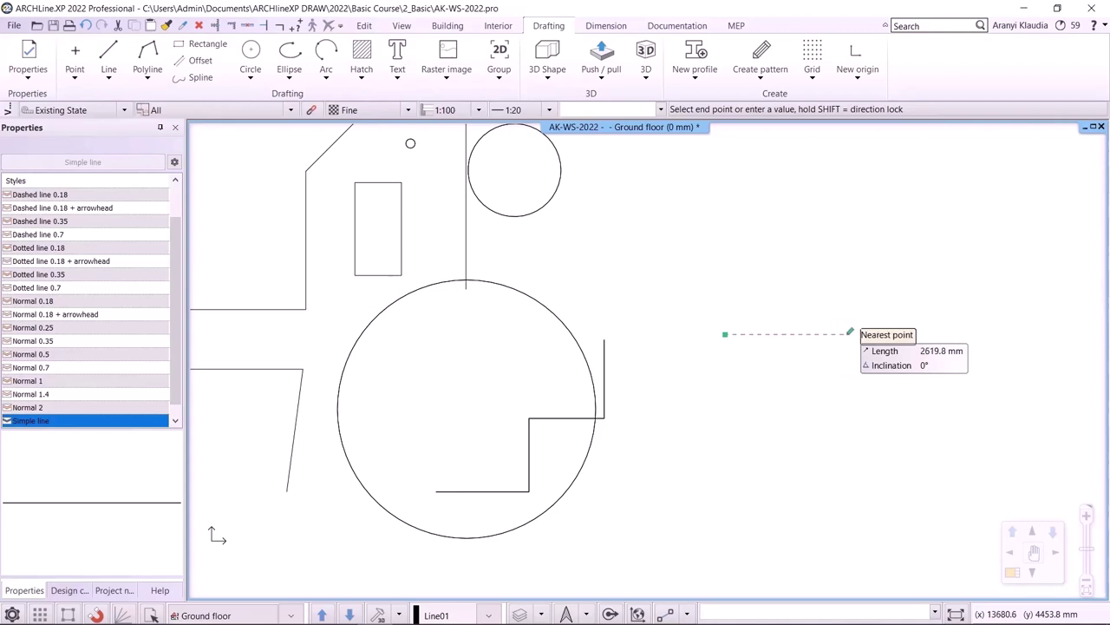
text(3000)
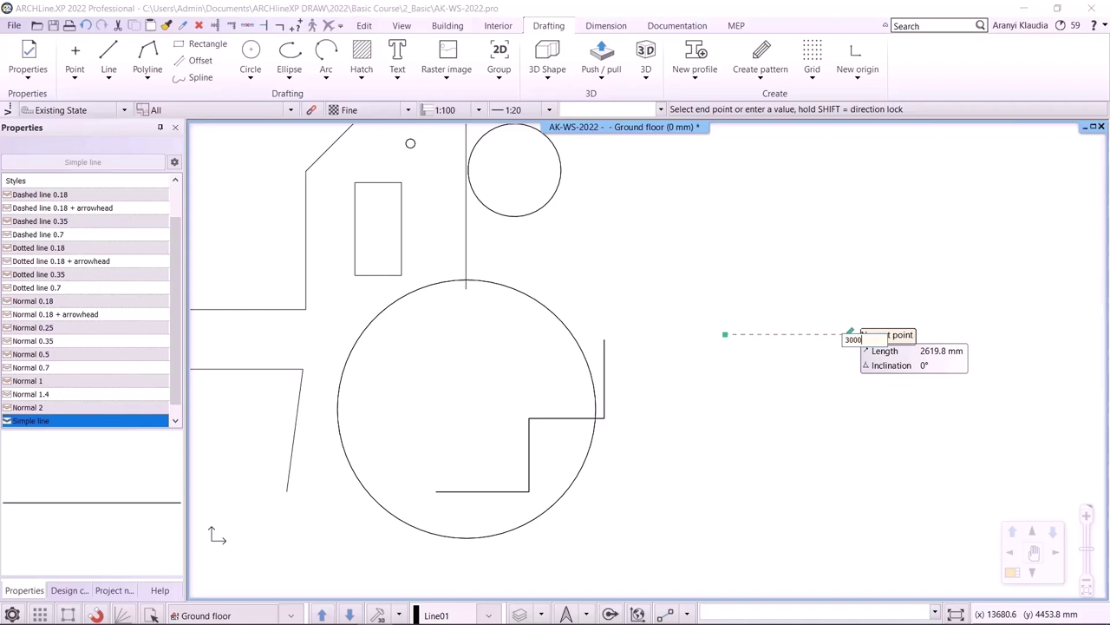
key(Return)
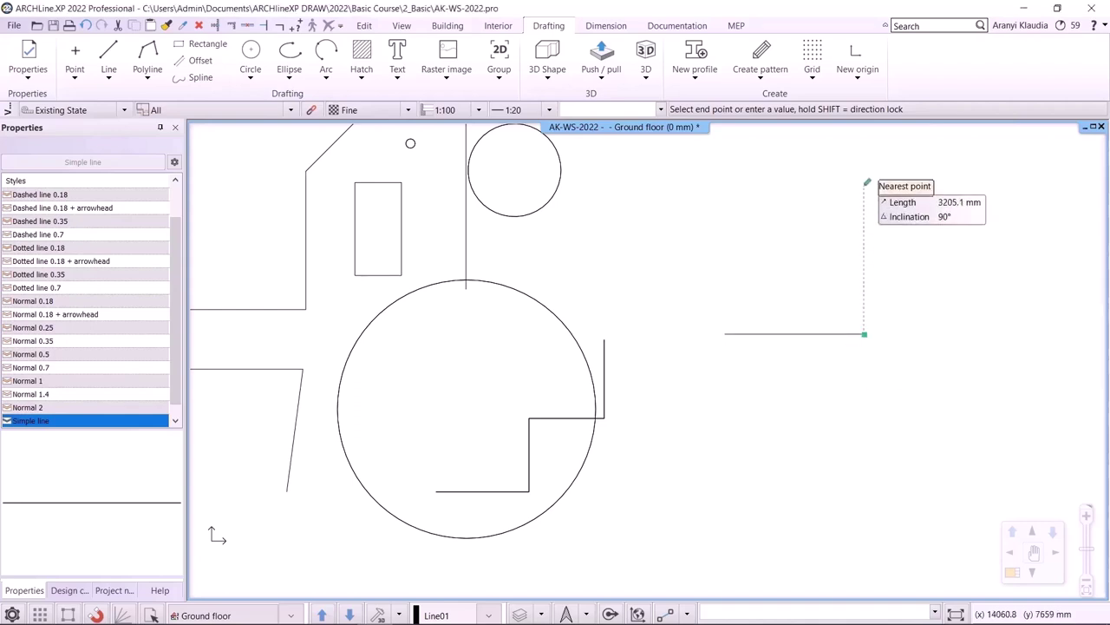
text(2000)
key(Return)
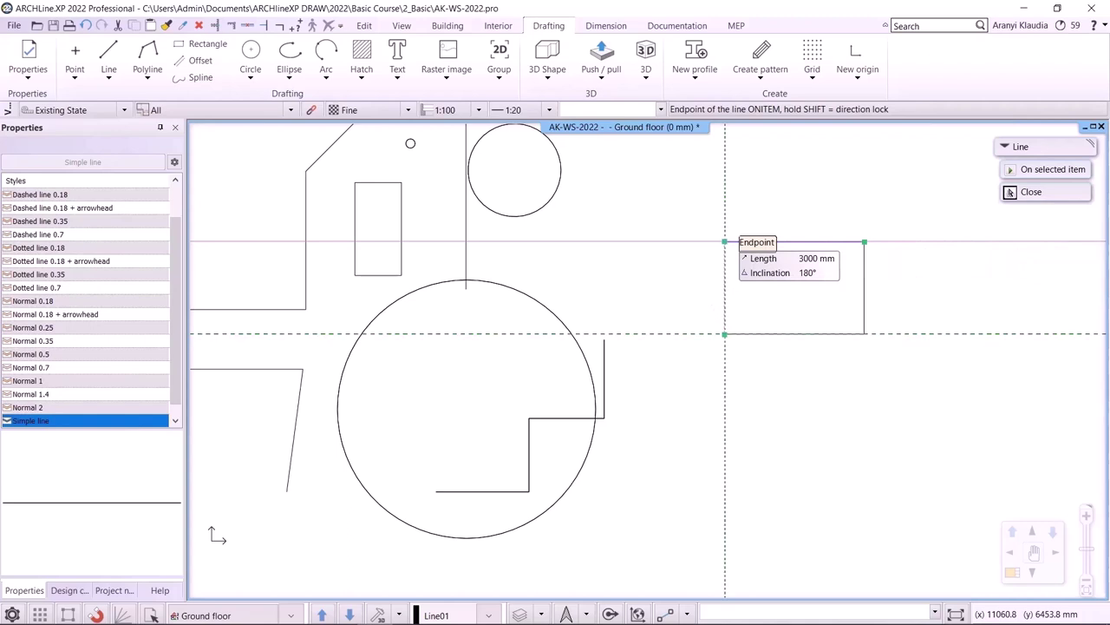
click(725, 241)
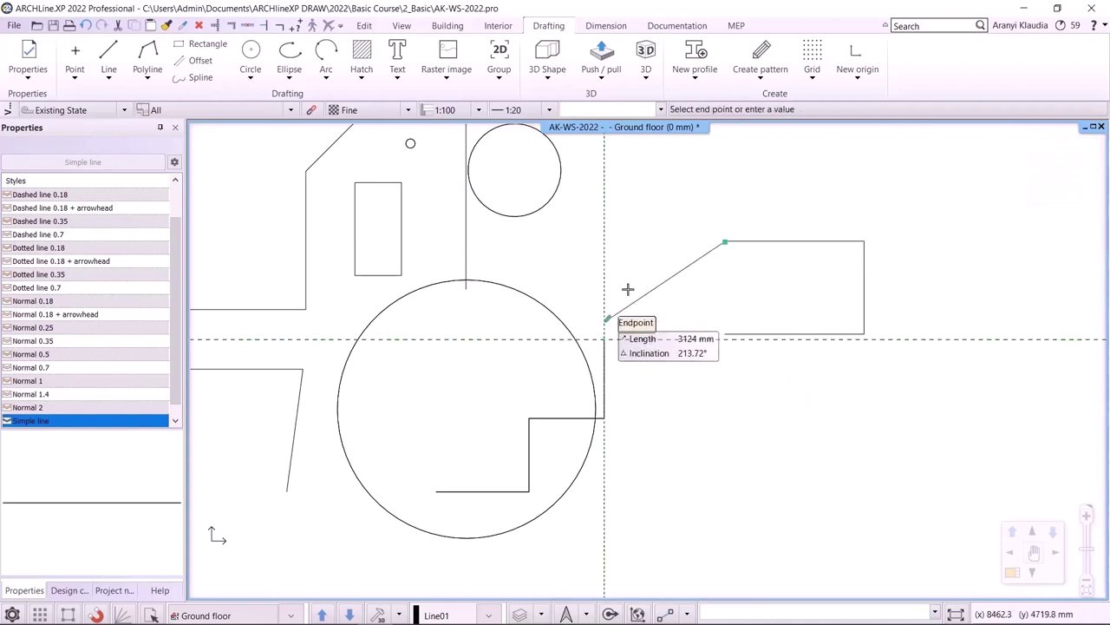
Continue the chain's upper line horizontally until it aligns with the free vertical end of the stepped polyline, and end the chain.
right_click(603, 237)
click(605, 241)
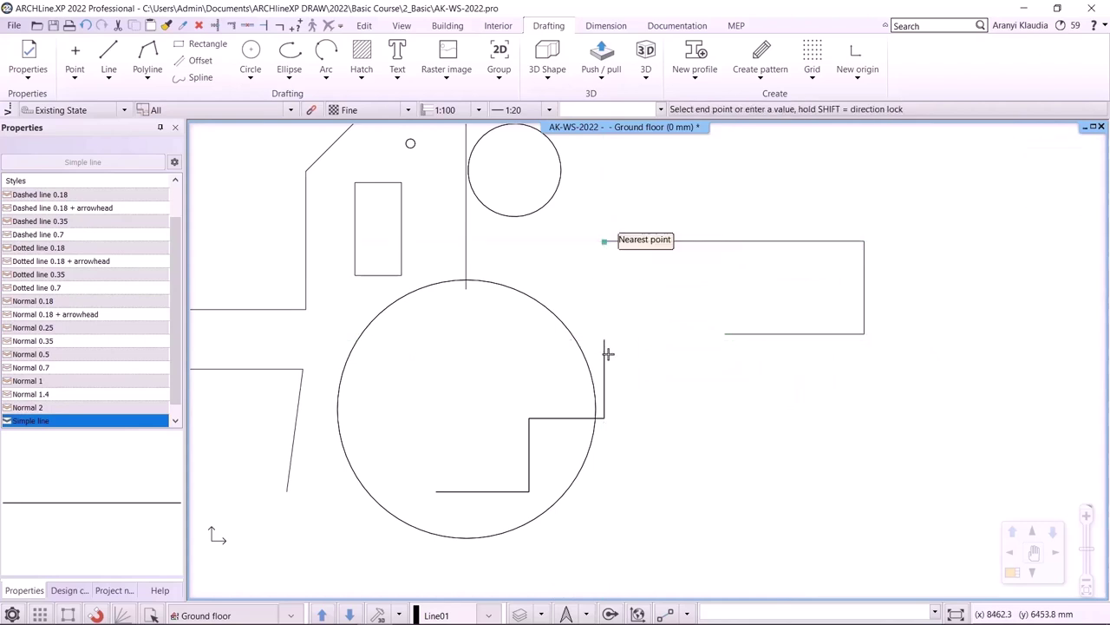
click(86, 26)
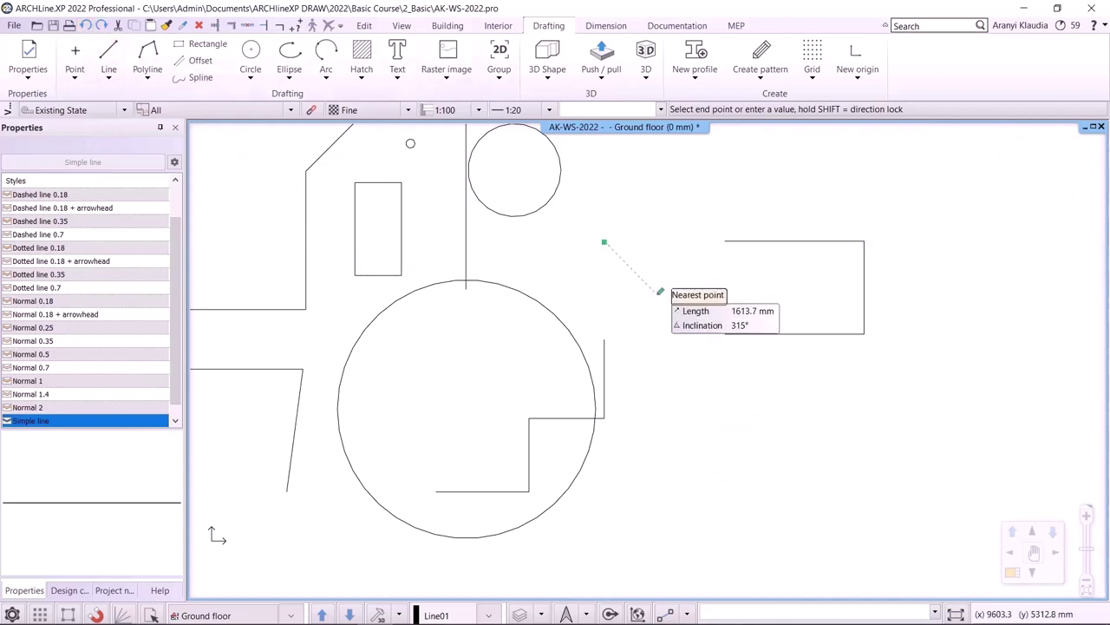
key(Escape)
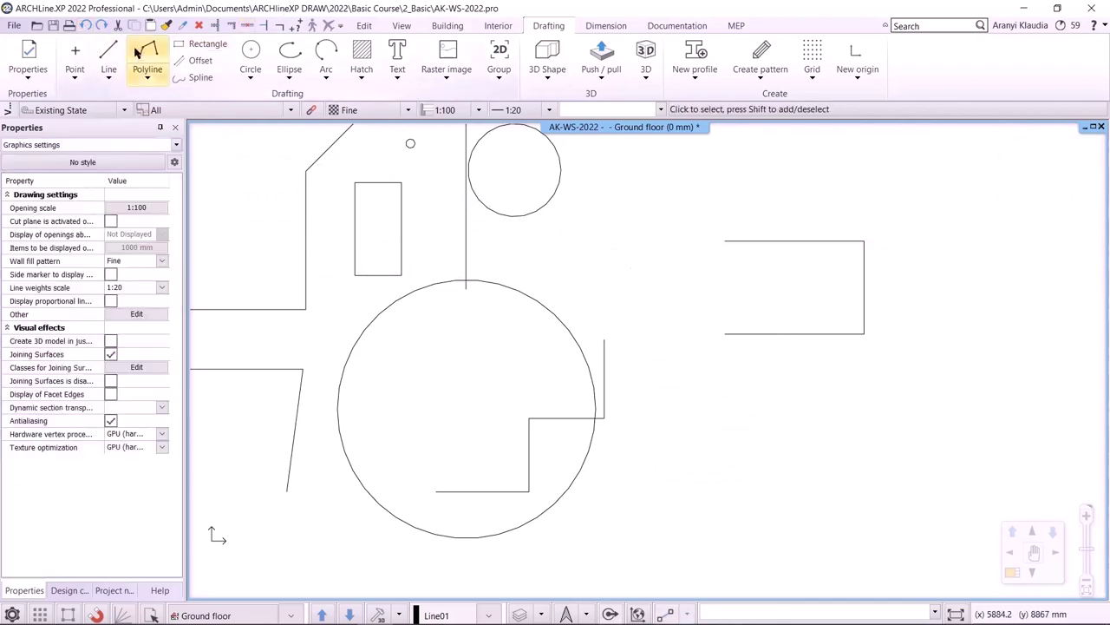
Draw a single sloping line at an inclination of 30° above the U-shaped line chain.
click(108, 52)
mouse_move(855, 324)
middle_down()
mouse_move(777, 350)
mouse_move(535, 472)
middle_up()
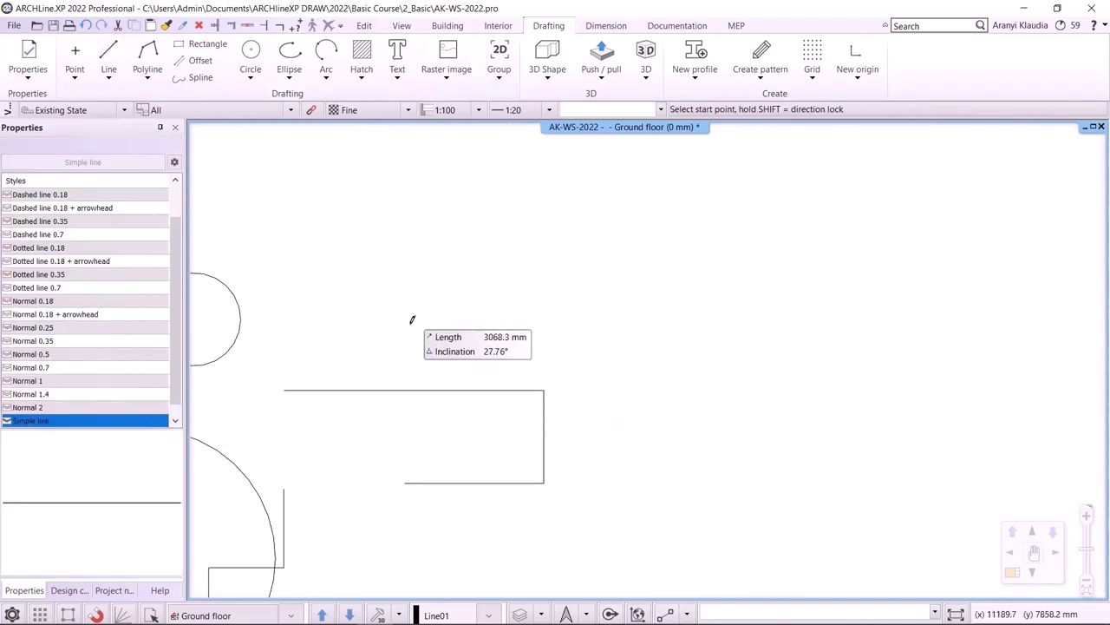
click(365, 327)
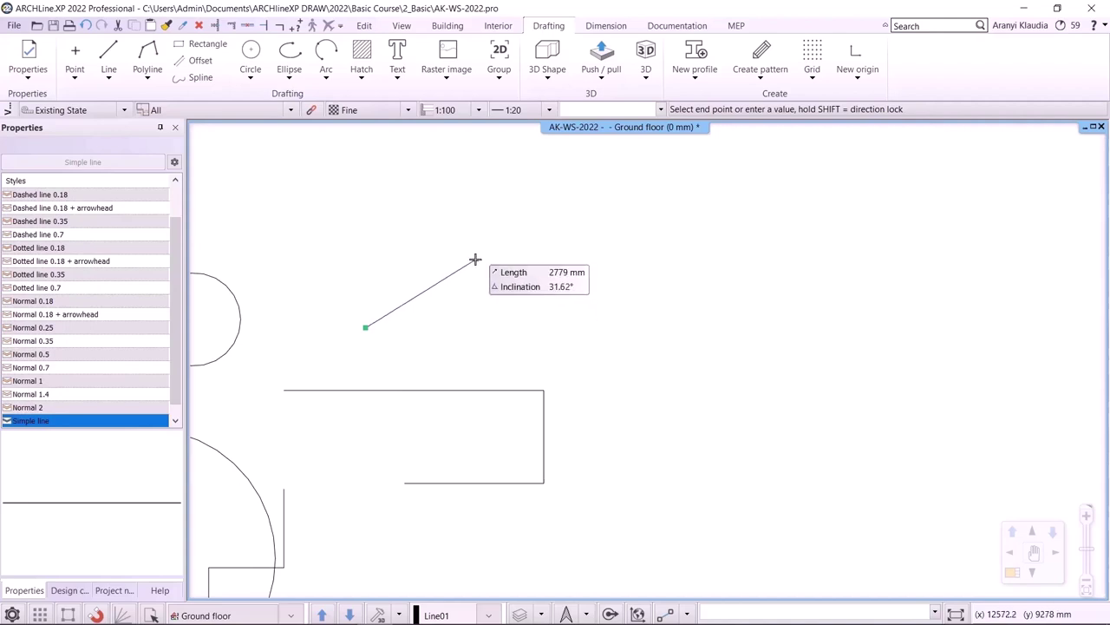
key(Tab)
key(Tab)
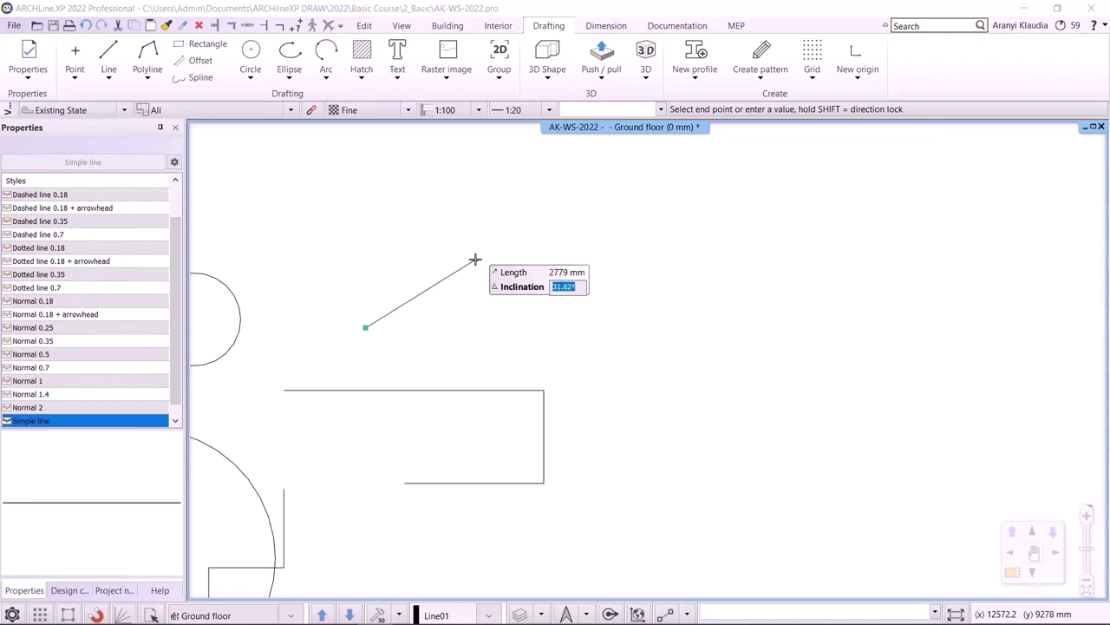
text(30)
key(Return)
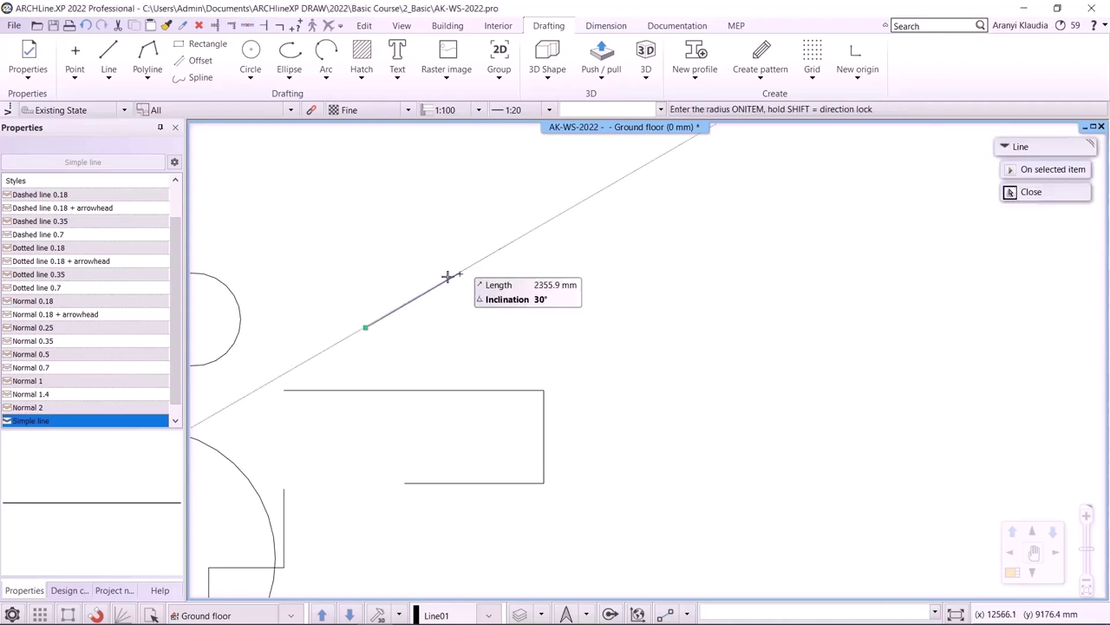
click(553, 222)
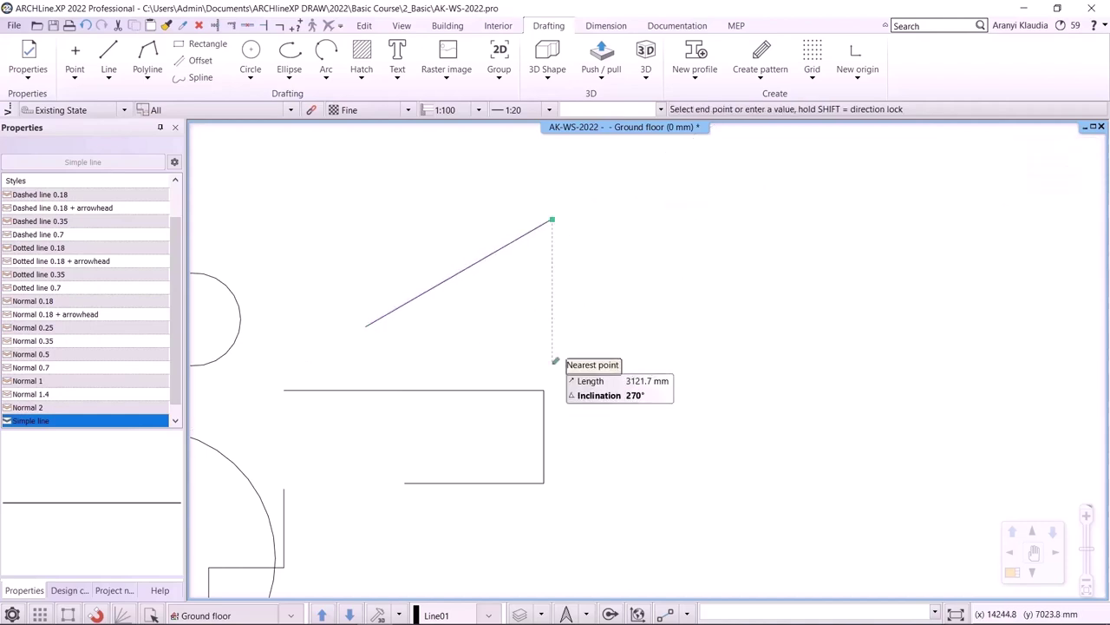
key(Escape)
key(Escape)
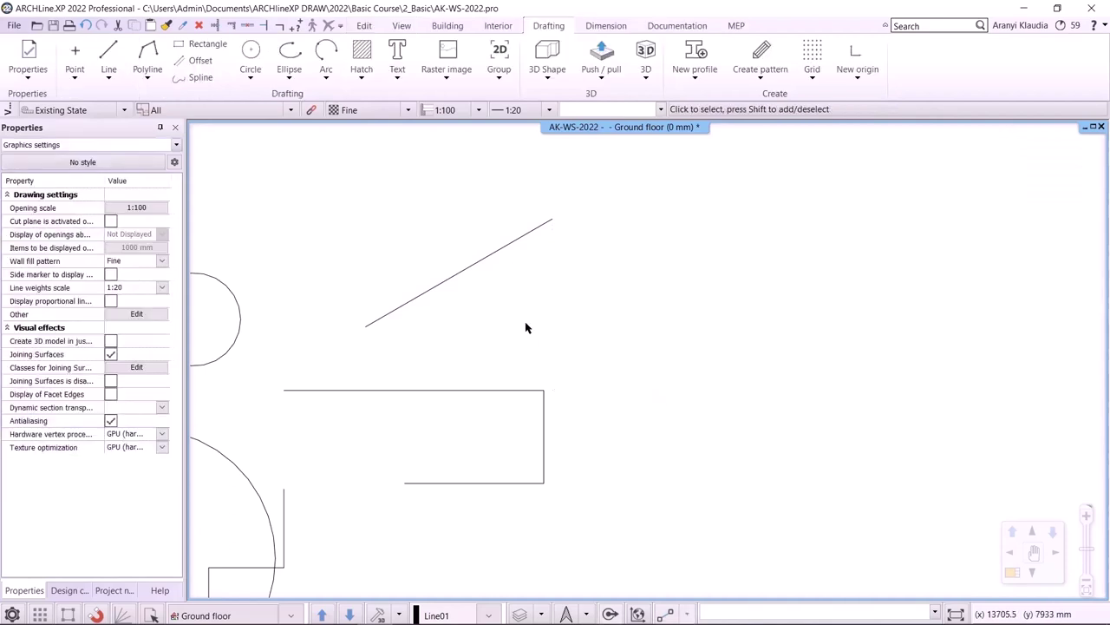
Select the large rectangle and the large circle one after the other to view their properties, and clear the selection.
scroll(526, 328, down, 3)
middle_drag(518, 324, 709, 243)
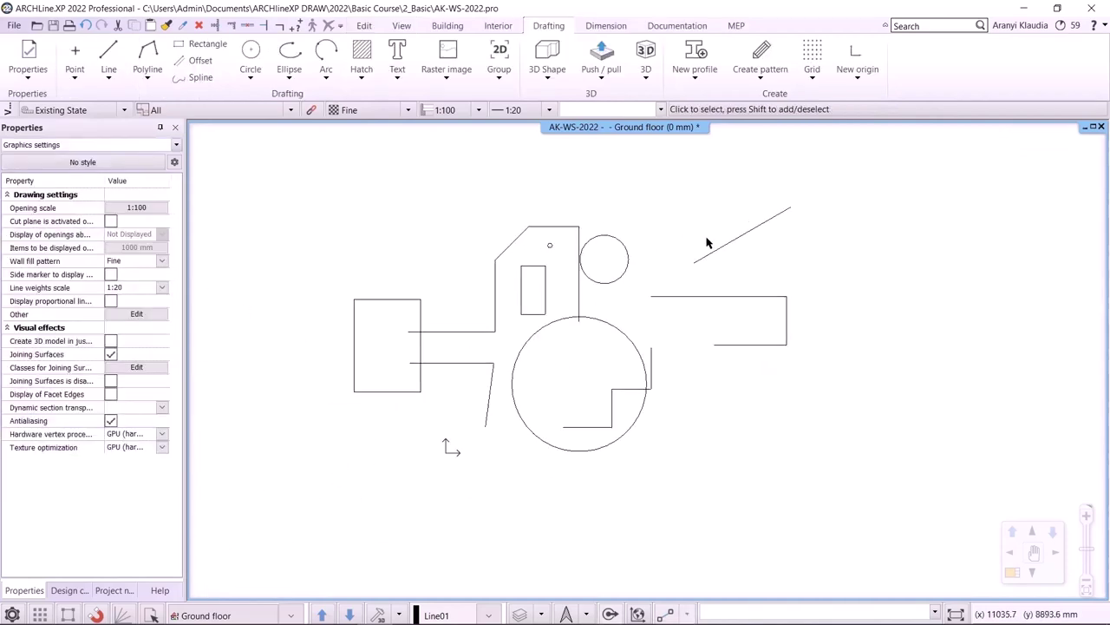
click(403, 301)
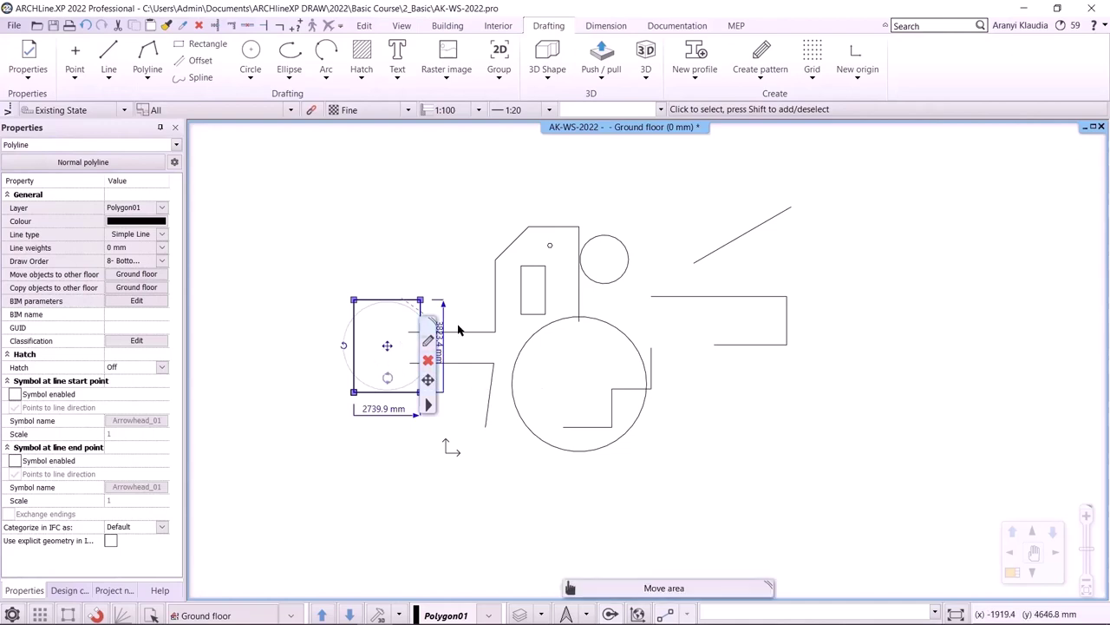
click(520, 418)
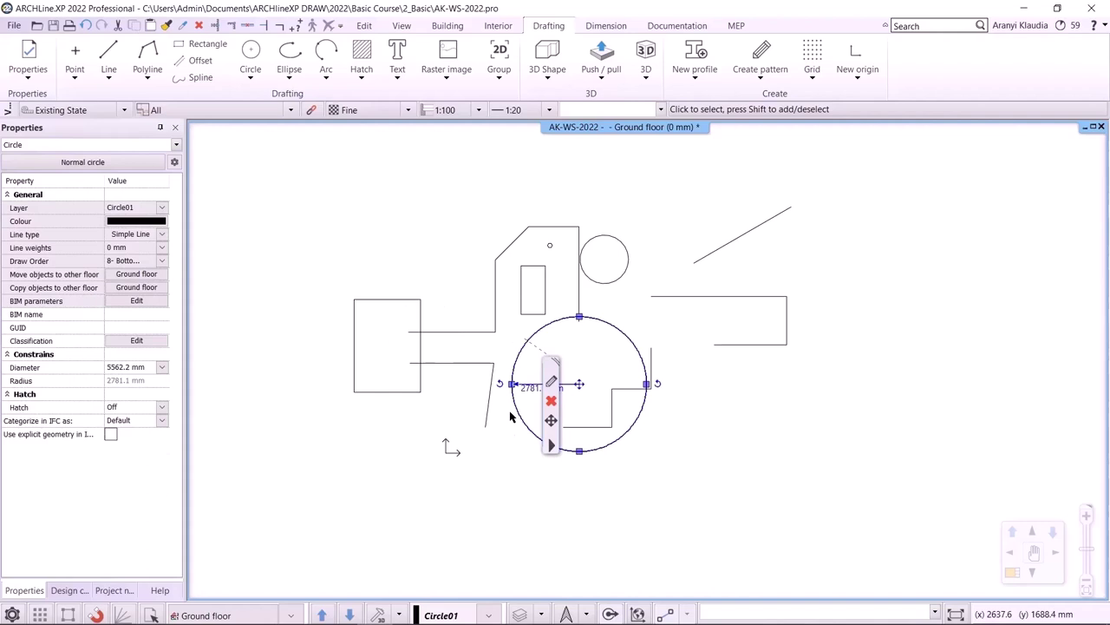
click(493, 462)
key(Escape)
scroll(622, 379, up, 1)
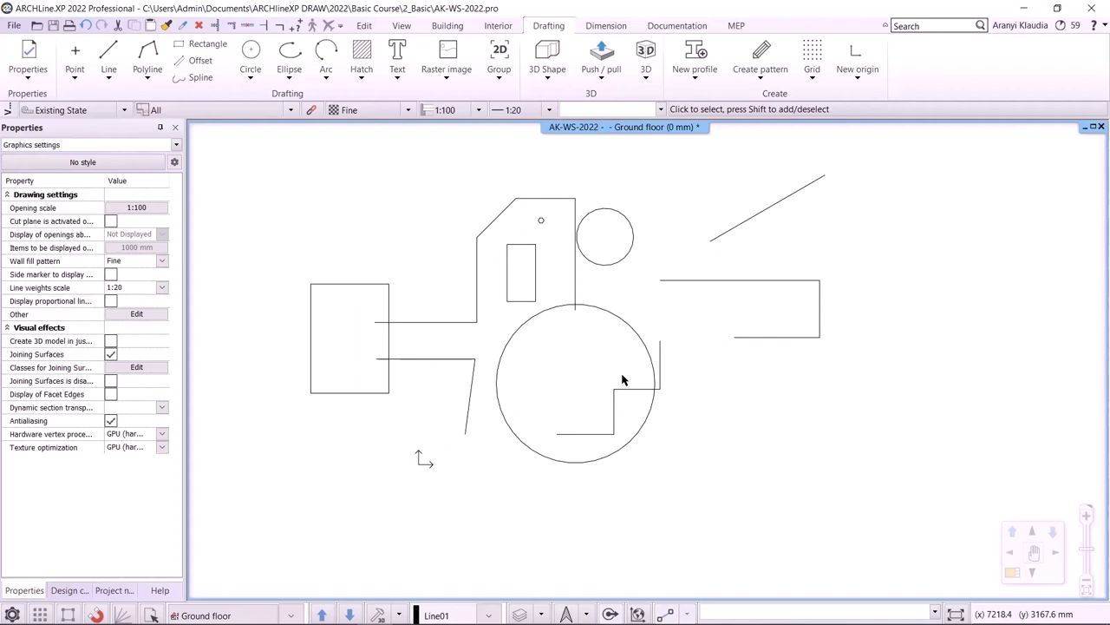
Colour the large circle, large rectangle, upper polyline and the small rectangle and small circle inside it green, selecting them together.
click(531, 321)
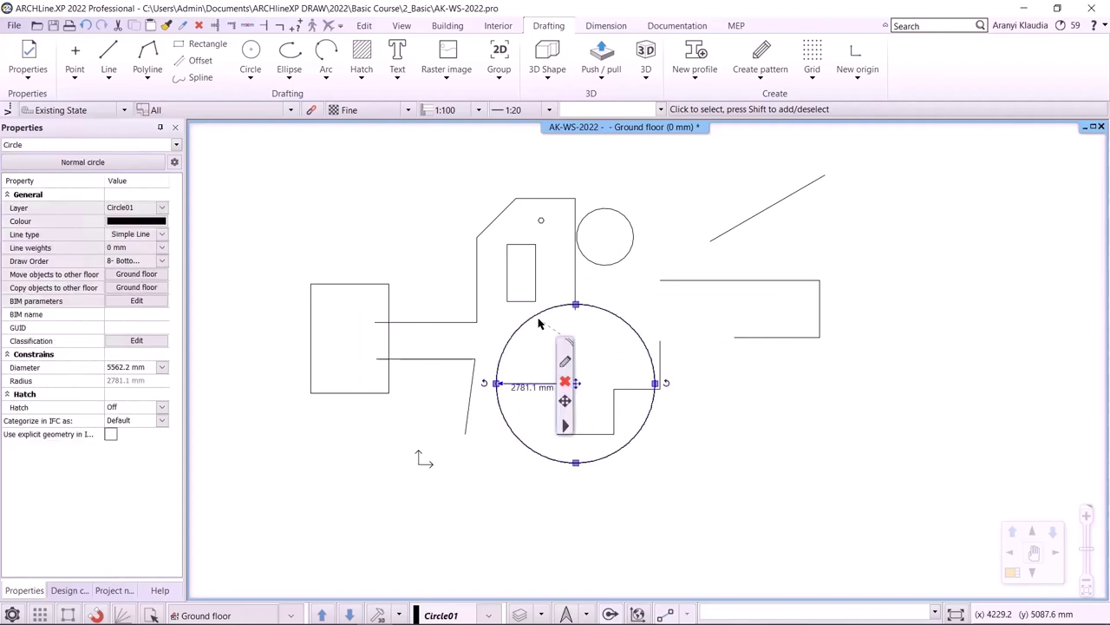
shift+click(387, 351)
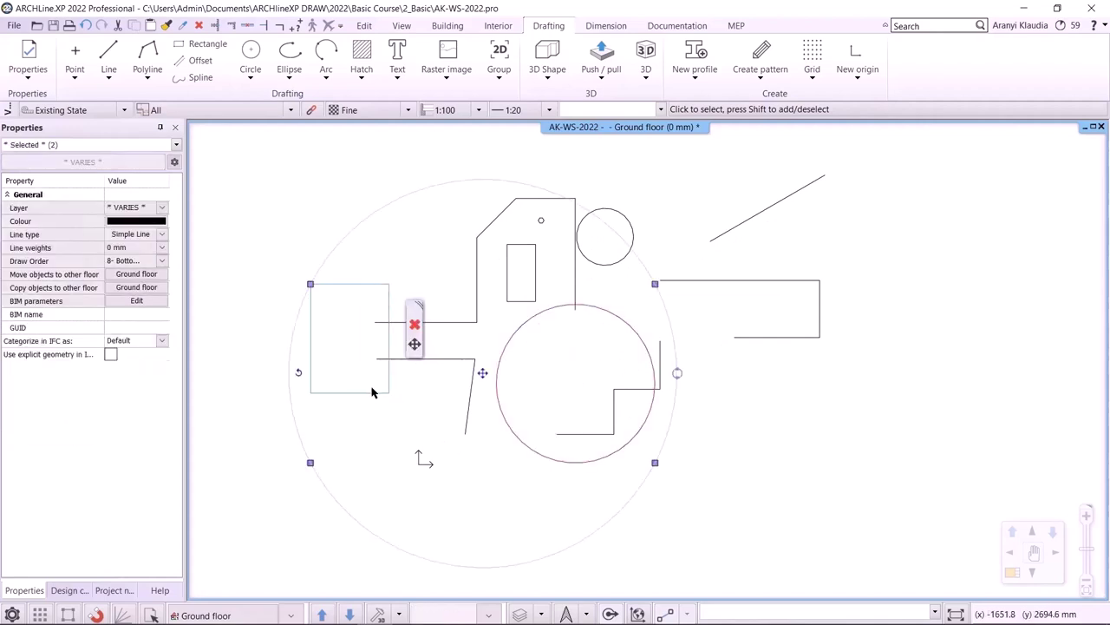
shift+click(458, 322)
shift+click(535, 262)
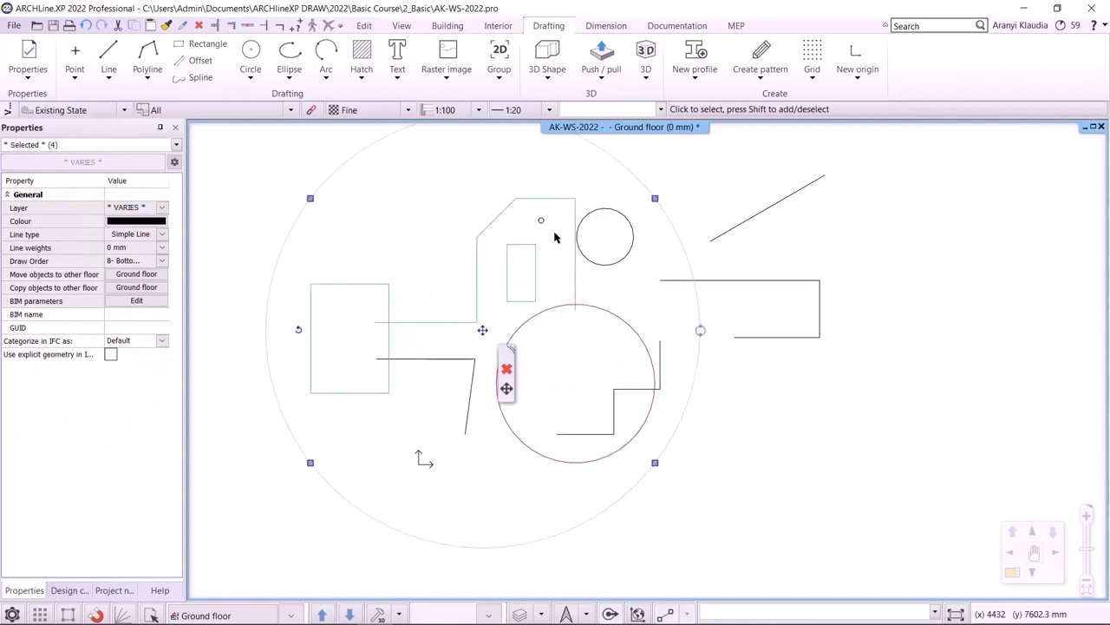
shift+click(527, 317)
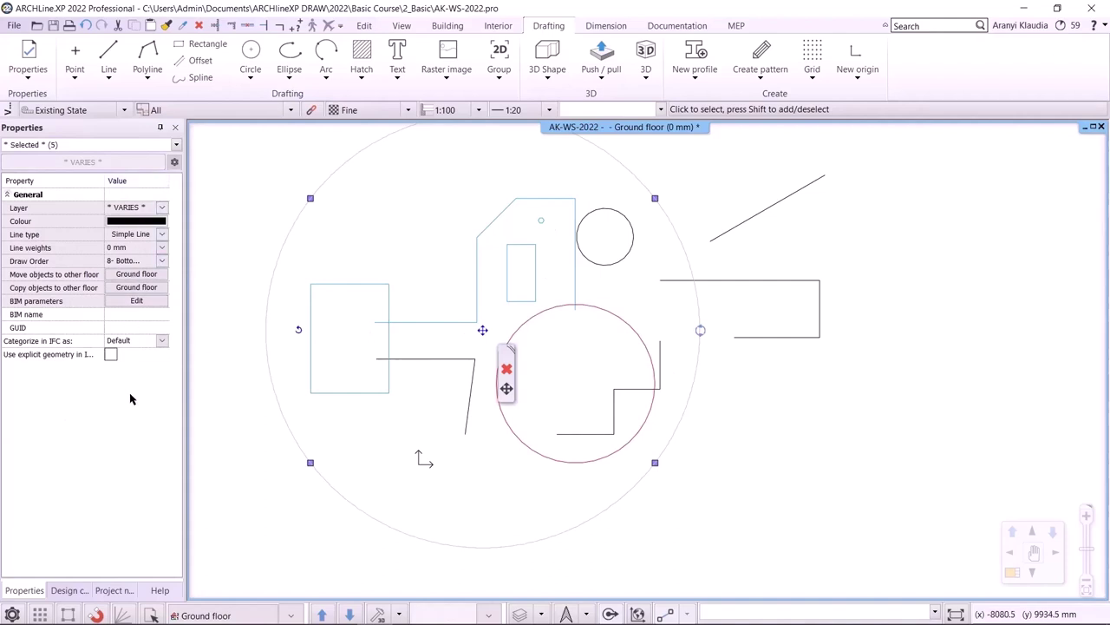
click(136, 220)
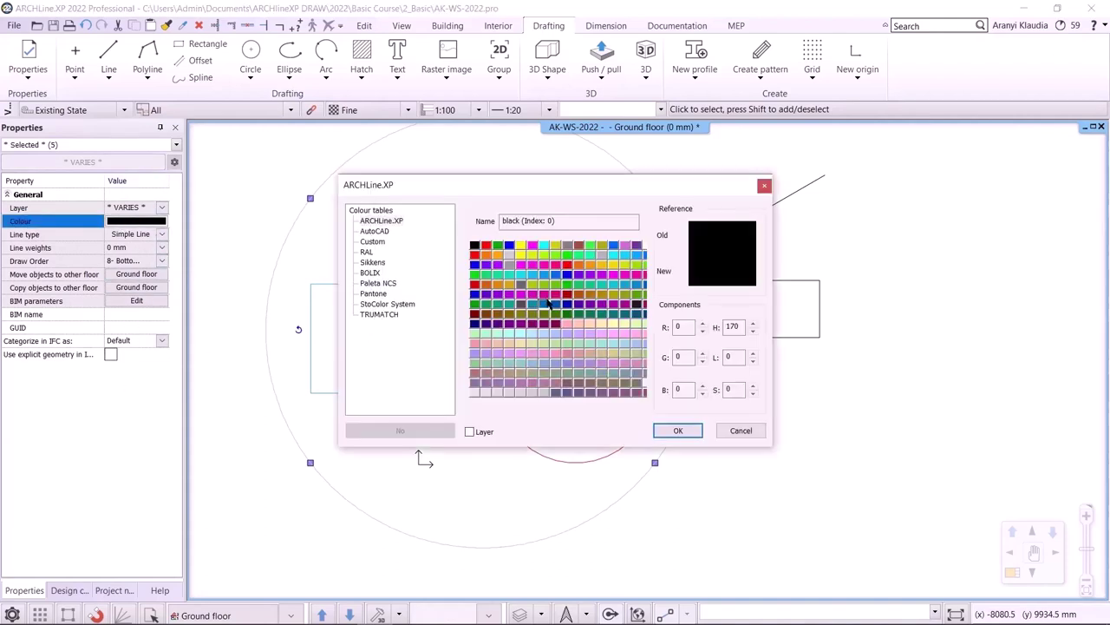
click(475, 303)
click(677, 432)
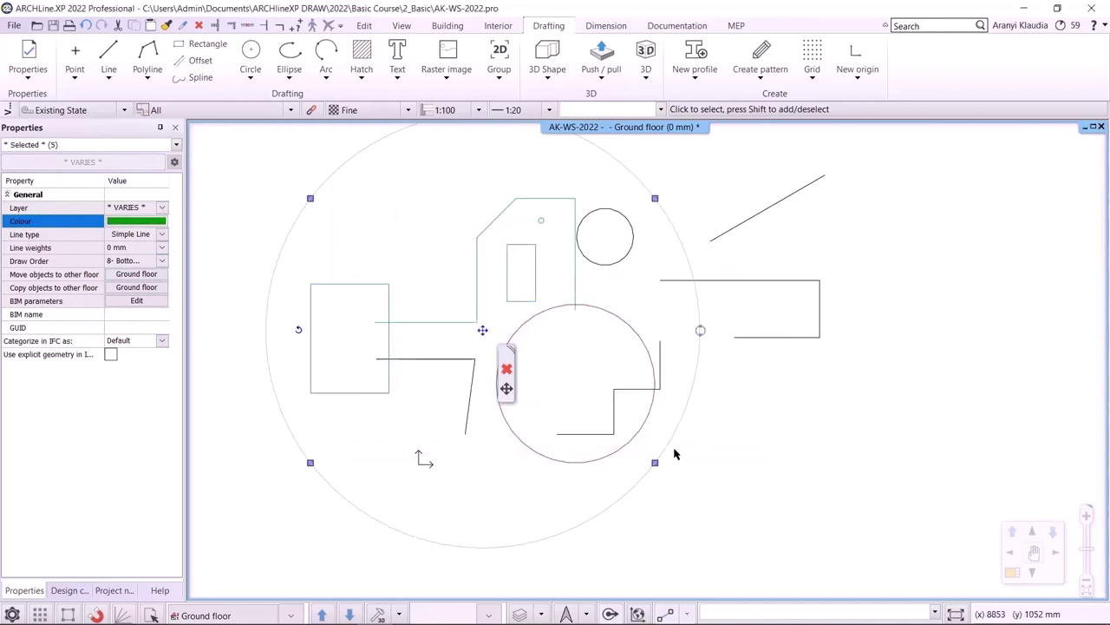
click(681, 476)
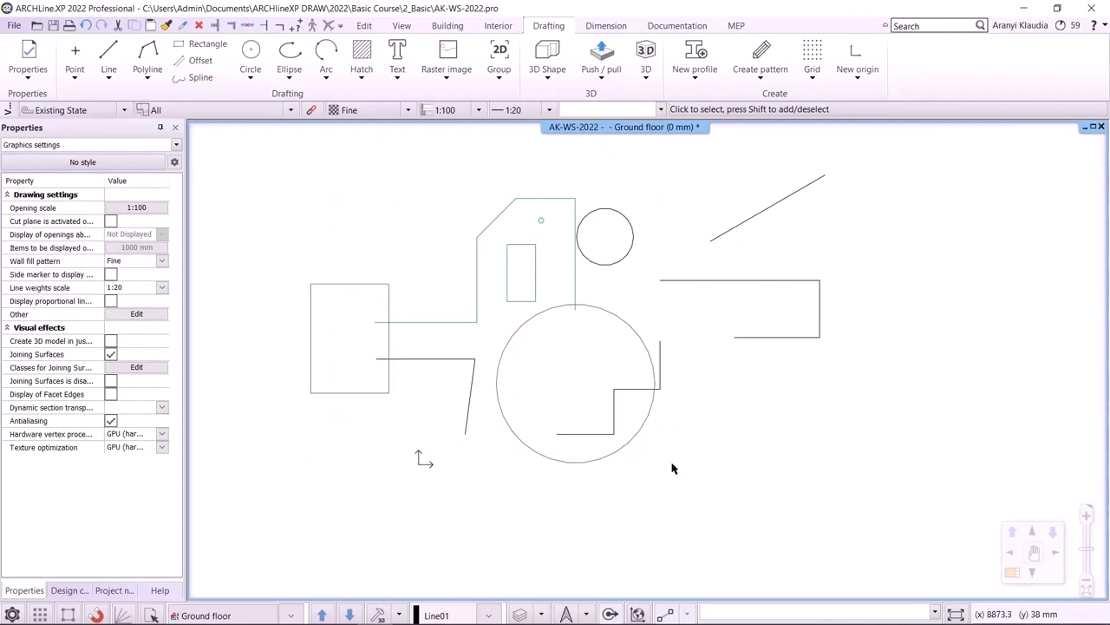
Select everything except the large rectangle with a crossing window.
scroll(672, 469, down, 2)
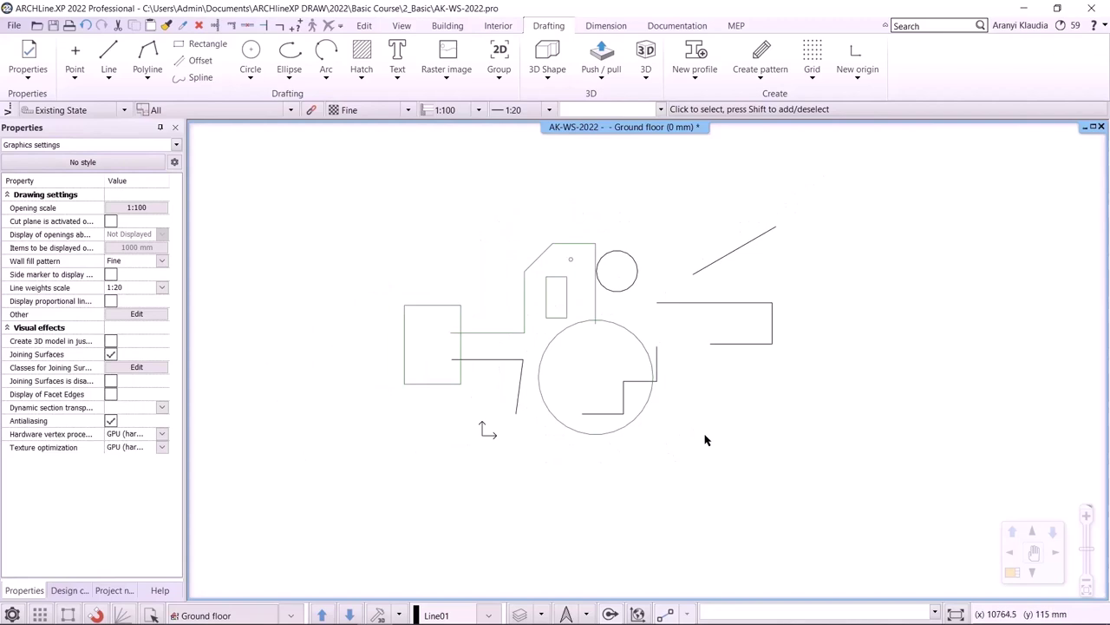
click(820, 468)
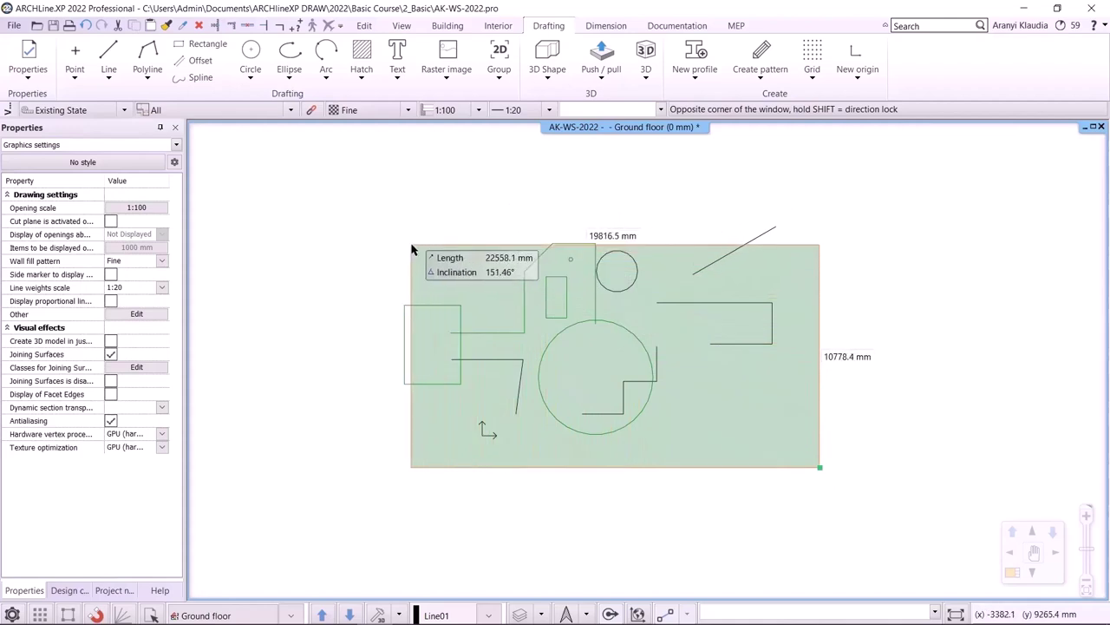
click(491, 215)
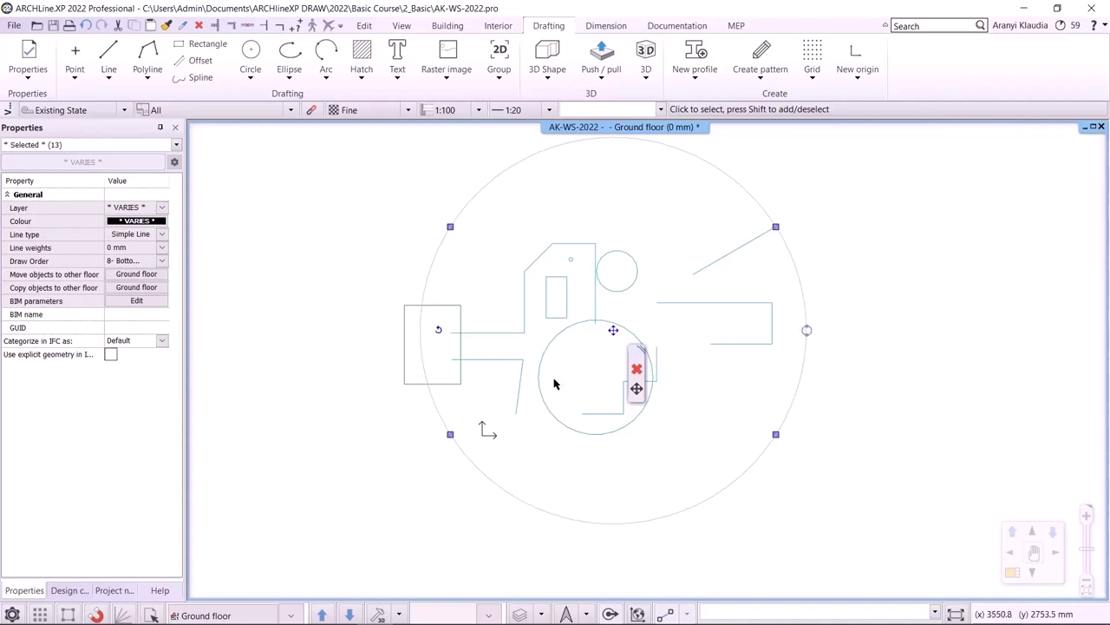
Replace the selection with a full-enclosure window around the large rectangle, the upper polyline with its inner shapes, and the lower line chain.
click(473, 426)
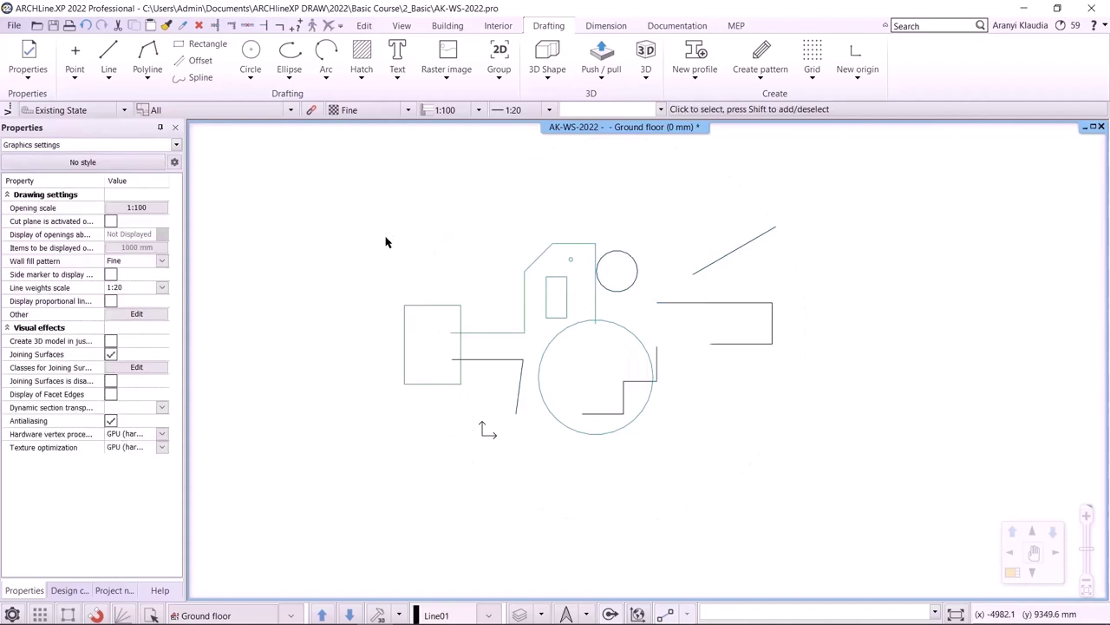
click(360, 203)
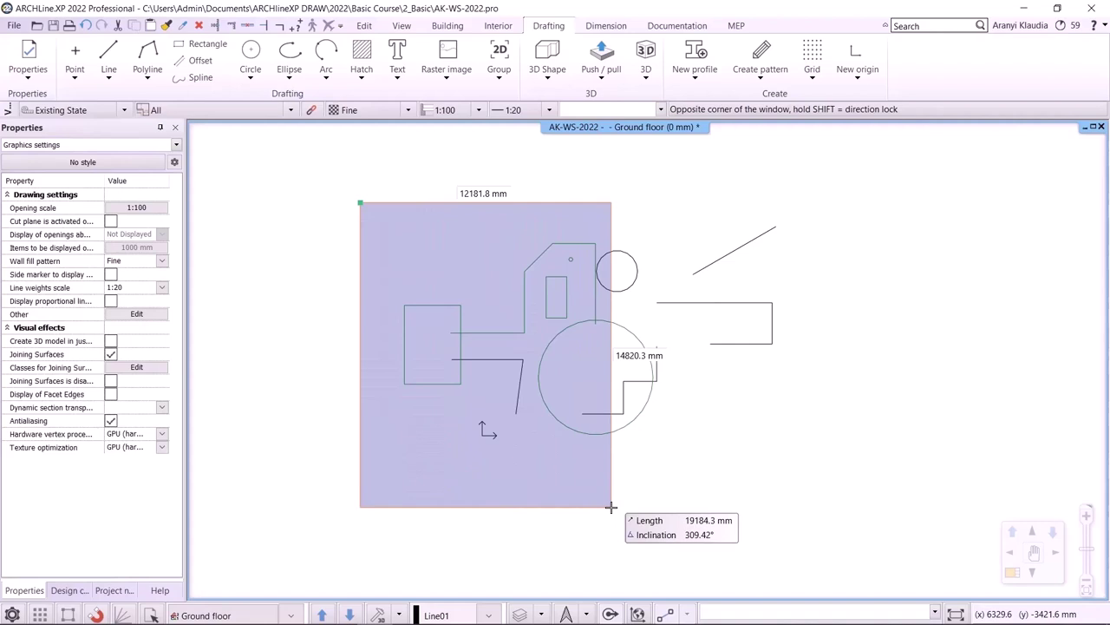
click(611, 506)
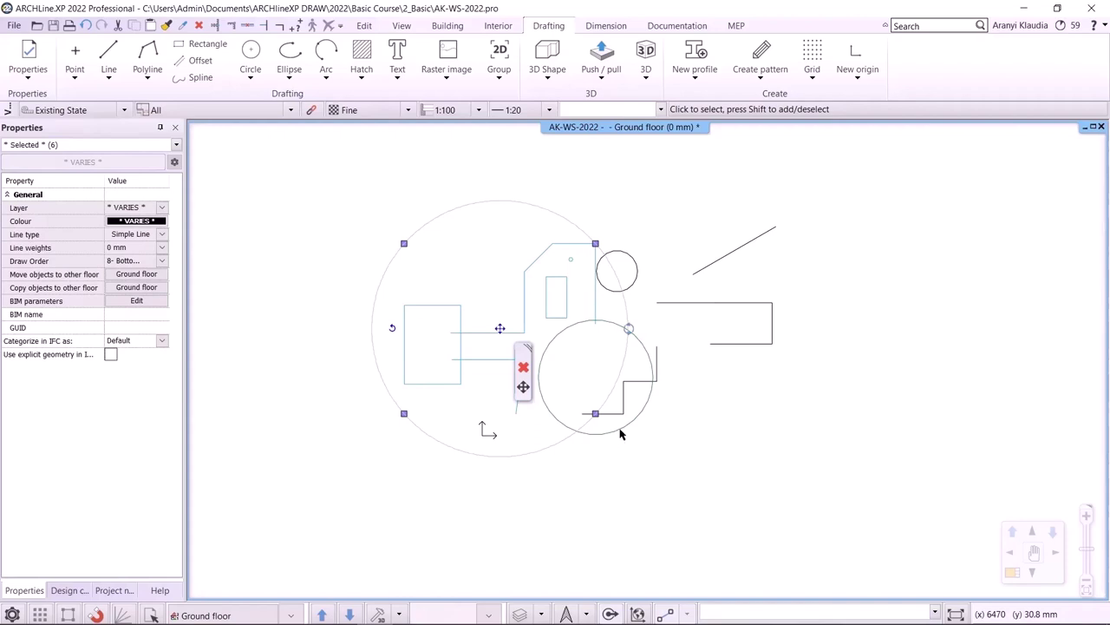
Clear the current selection and select all circles in the drawing at once.
click(681, 401)
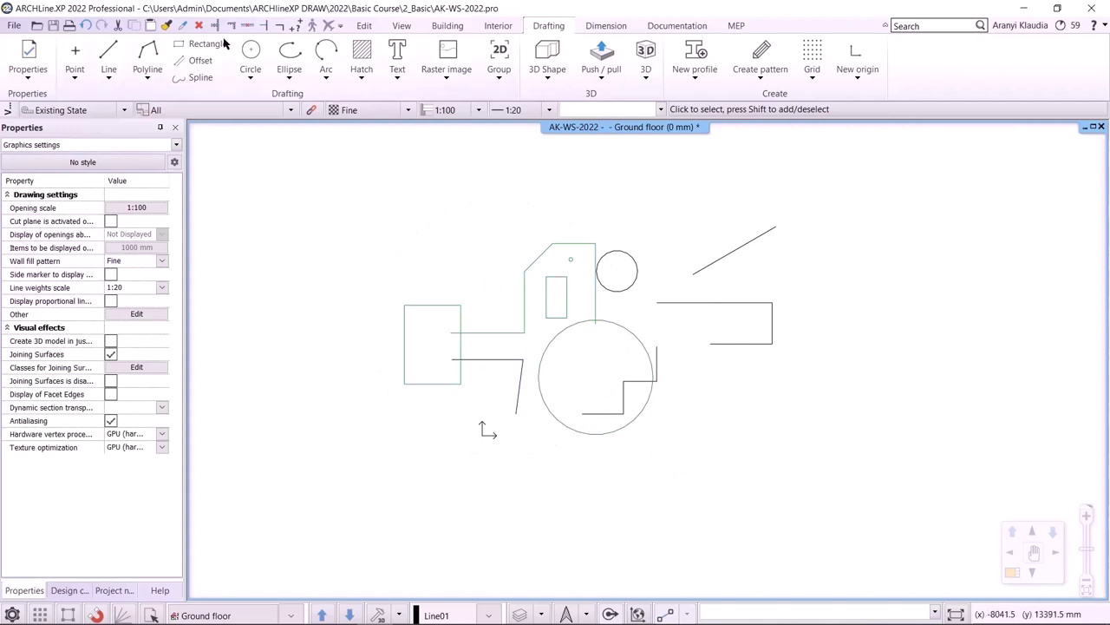
right_click(250, 50)
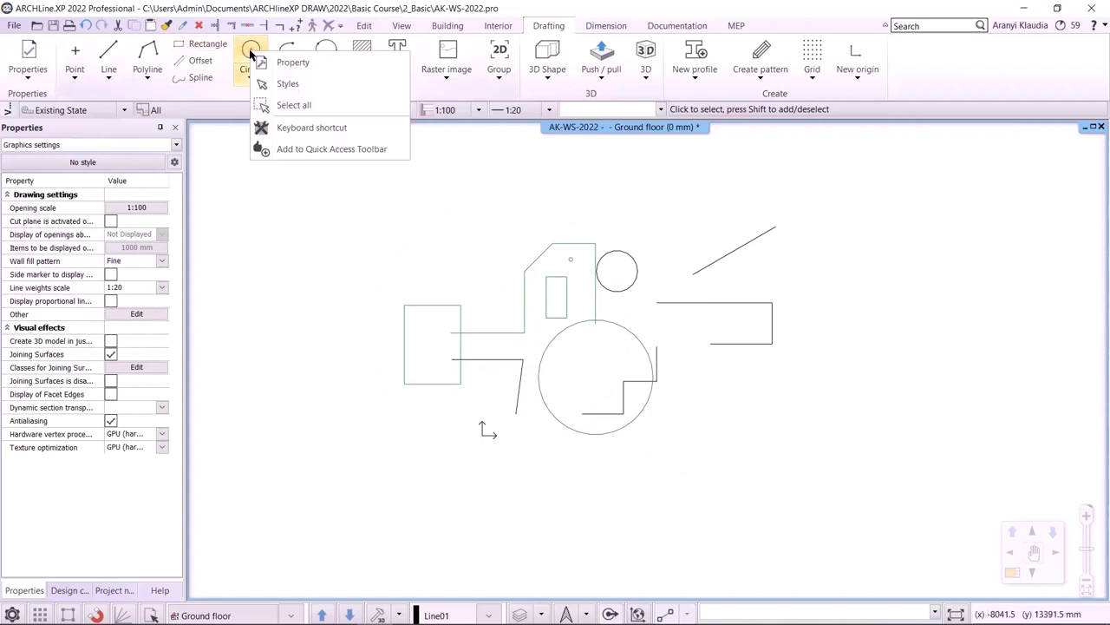
click(319, 104)
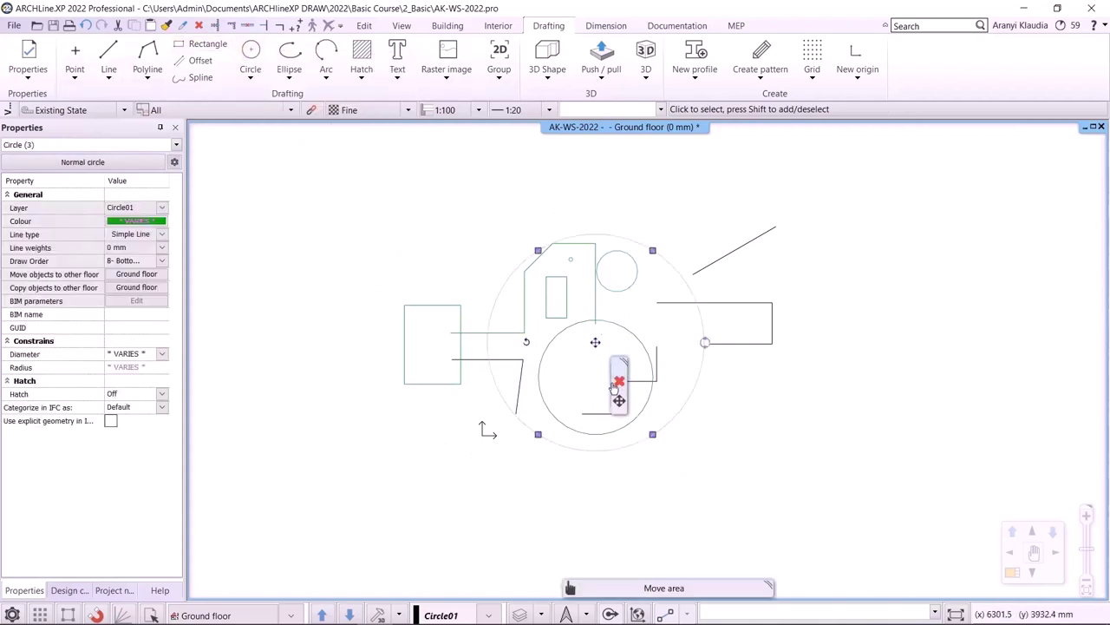
Replace the selection with all simple lines in the drawing at once.
scroll(631, 286, up, 2)
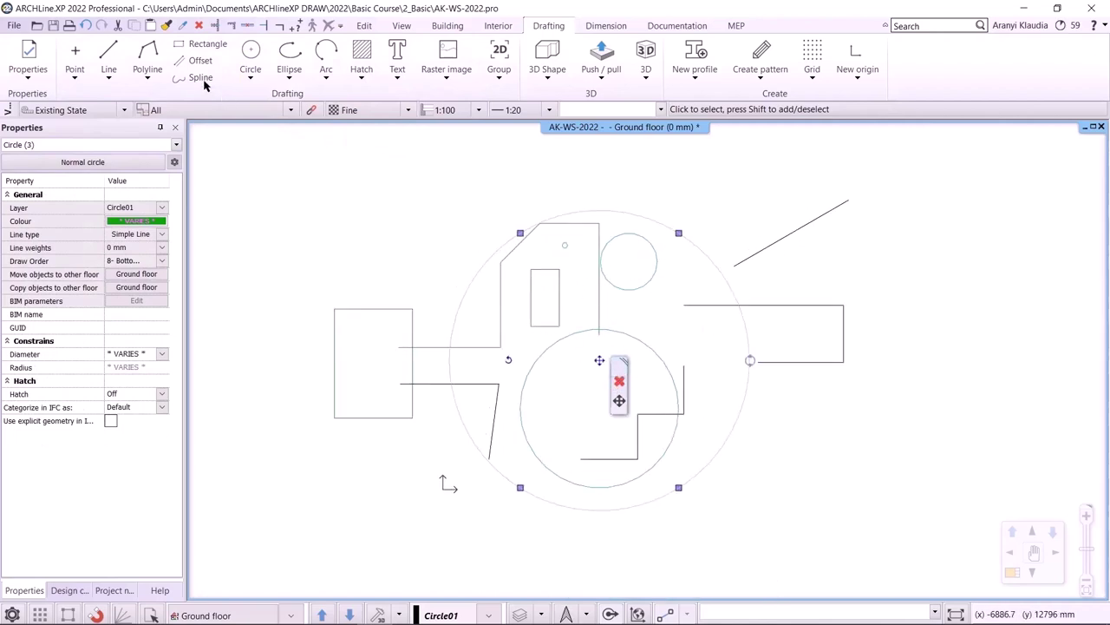
right_click(100, 54)
click(141, 102)
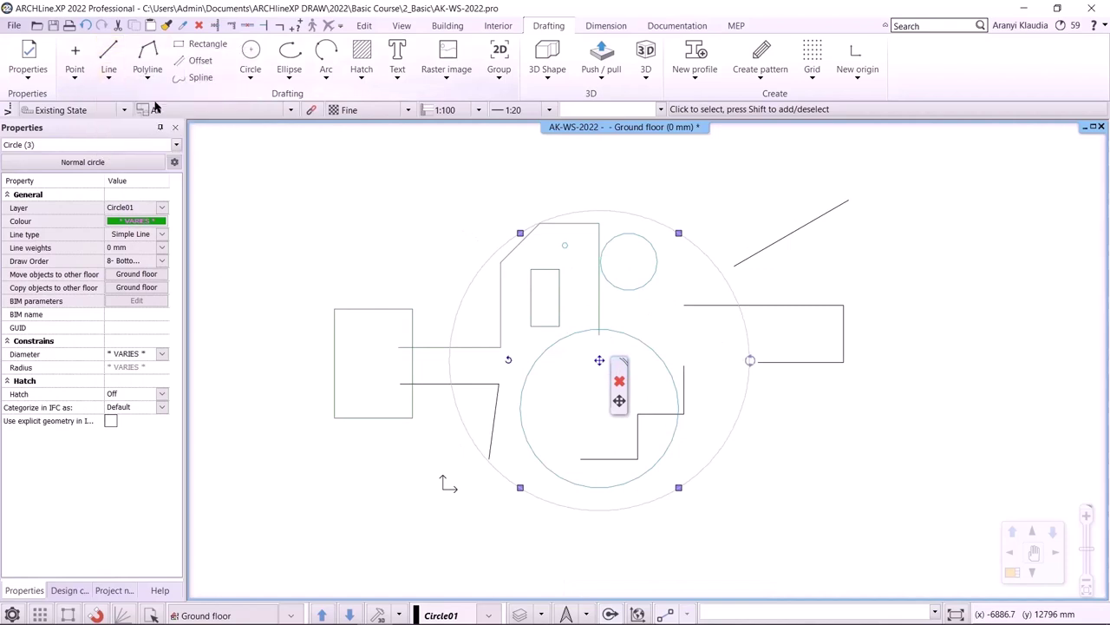
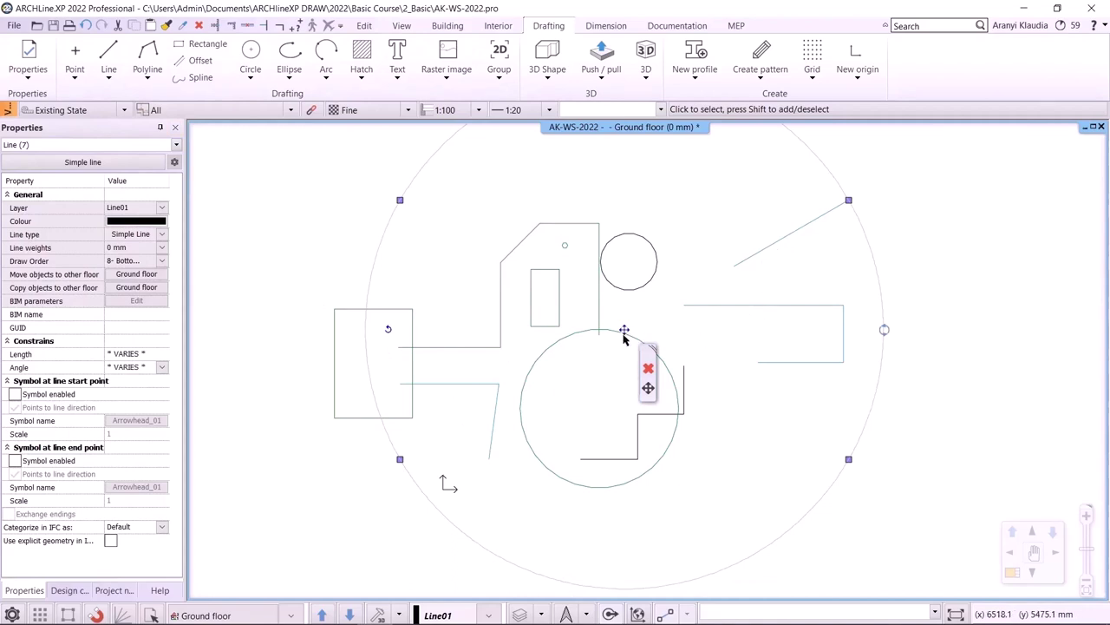
Clear the selection, enclose the whole drawing in a window and delete every selected element.
click(721, 431)
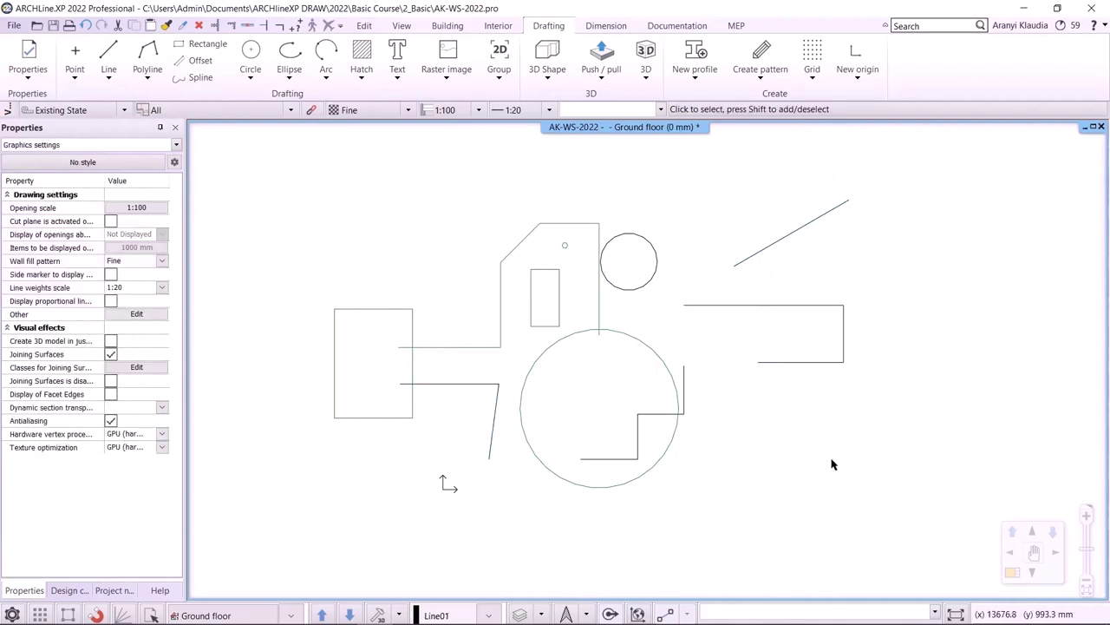
mouse_move(843, 484)
mouse_down()
mouse_move(421, 203)
mouse_move(306, 170)
mouse_up()
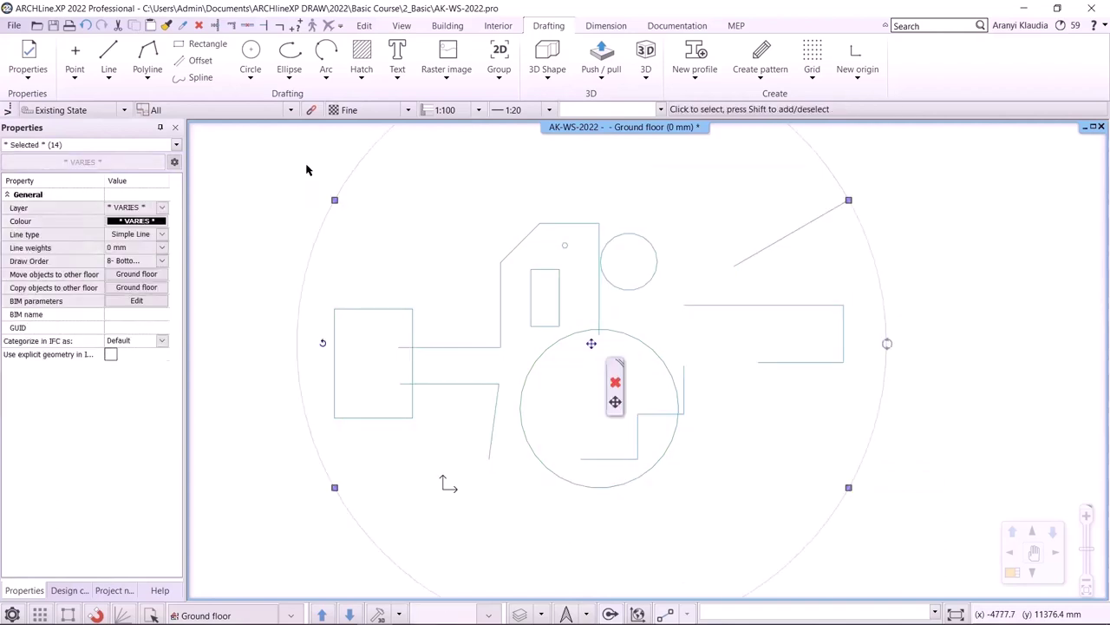
click(614, 383)
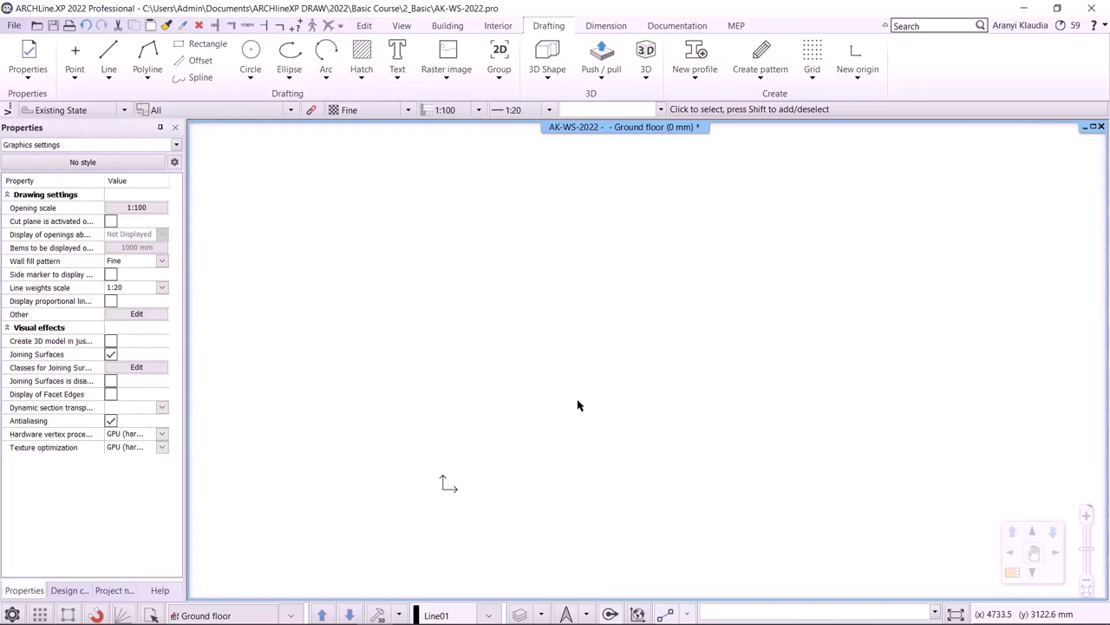
Switch to Alapozo_WS_alaprajz.pdf to examine the floor plan's wall dimensions, and return to ARCHLine.XP.
key(alt+Tab)
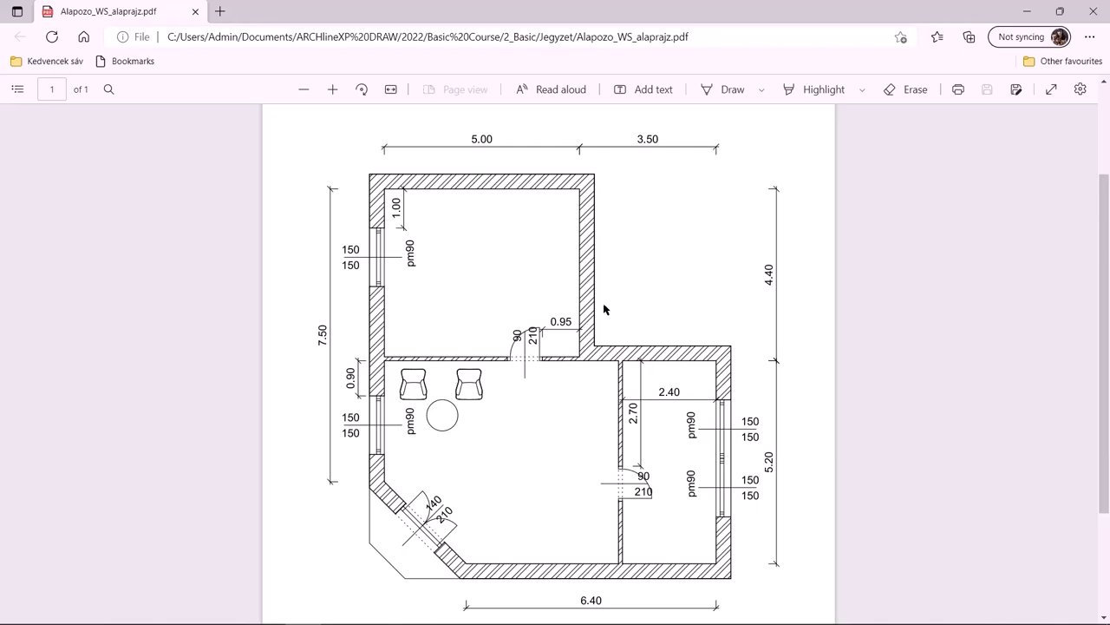
click(1027, 11)
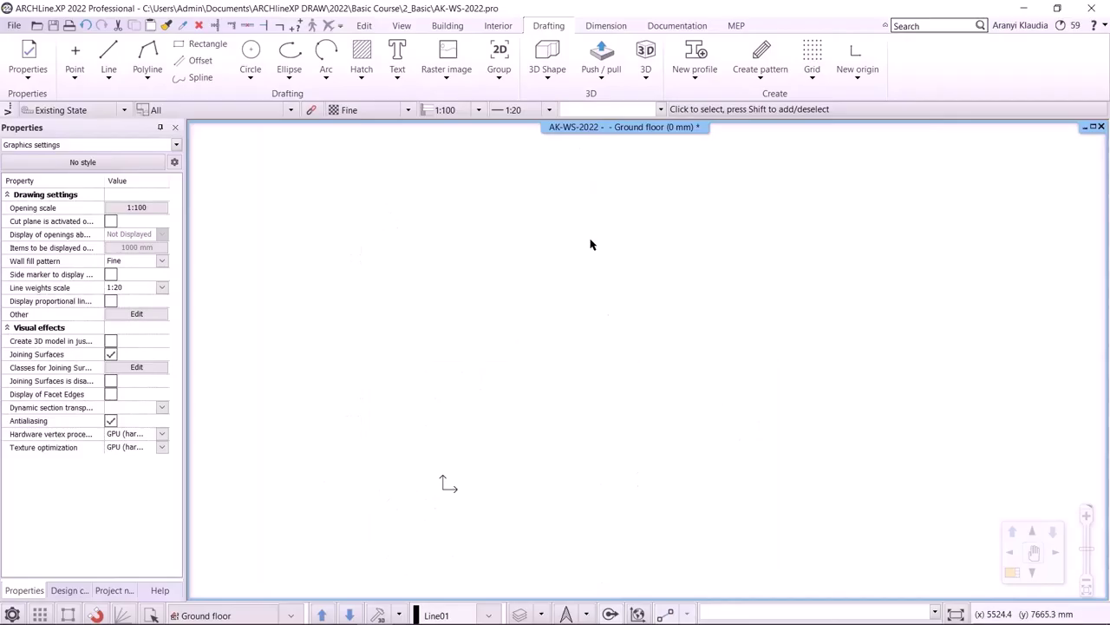
Review the default wall properties of the 1 layered 38 wide wall style and accept them.
click(447, 26)
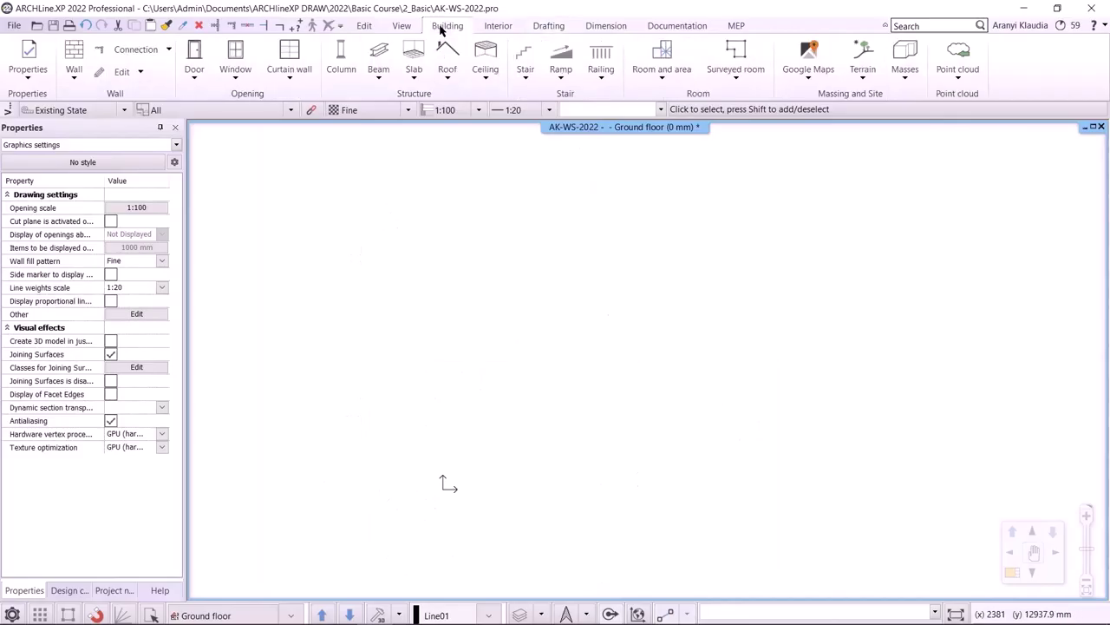
click(36, 76)
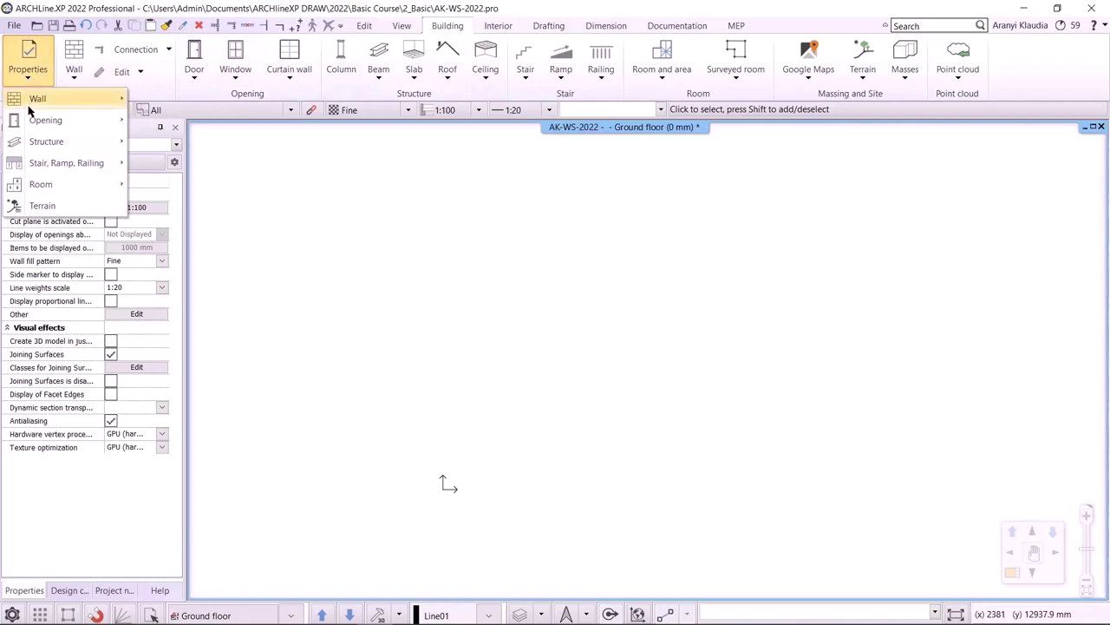
mouse_move(33, 101)
click(162, 101)
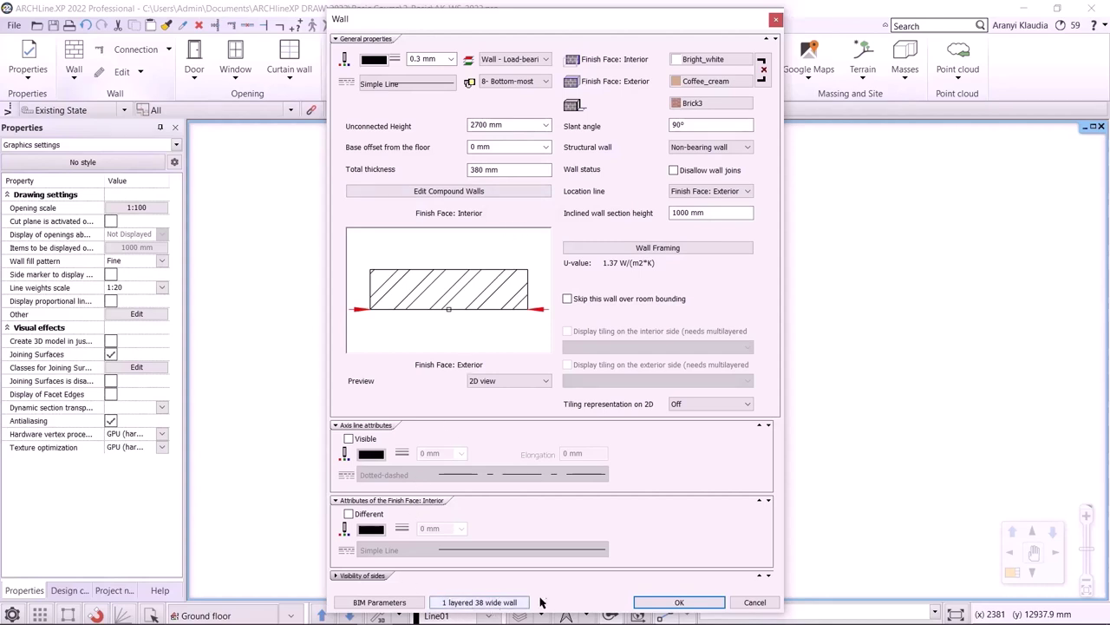
click(668, 602)
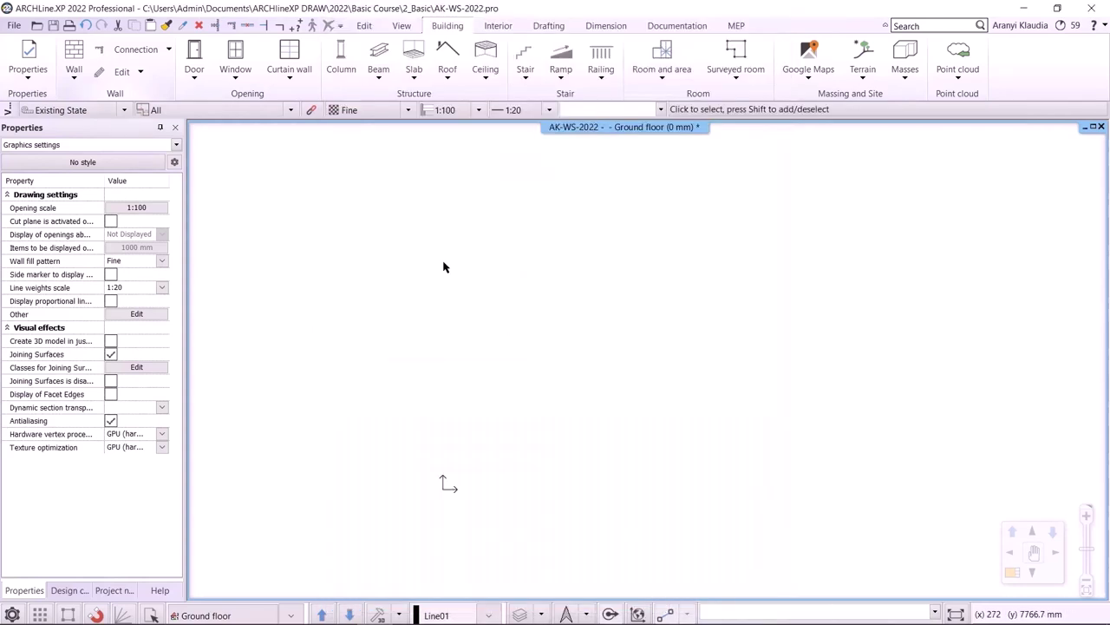
Start a chain of walls in the 1 layered 38 wide wall style at the origin.
click(74, 73)
click(98, 101)
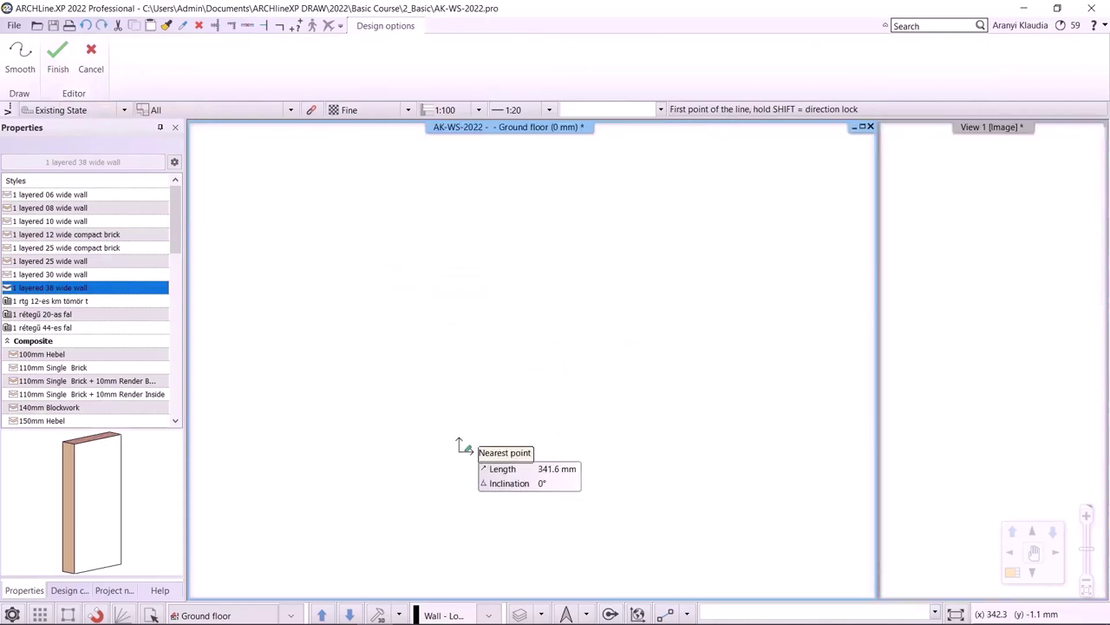
click(459, 447)
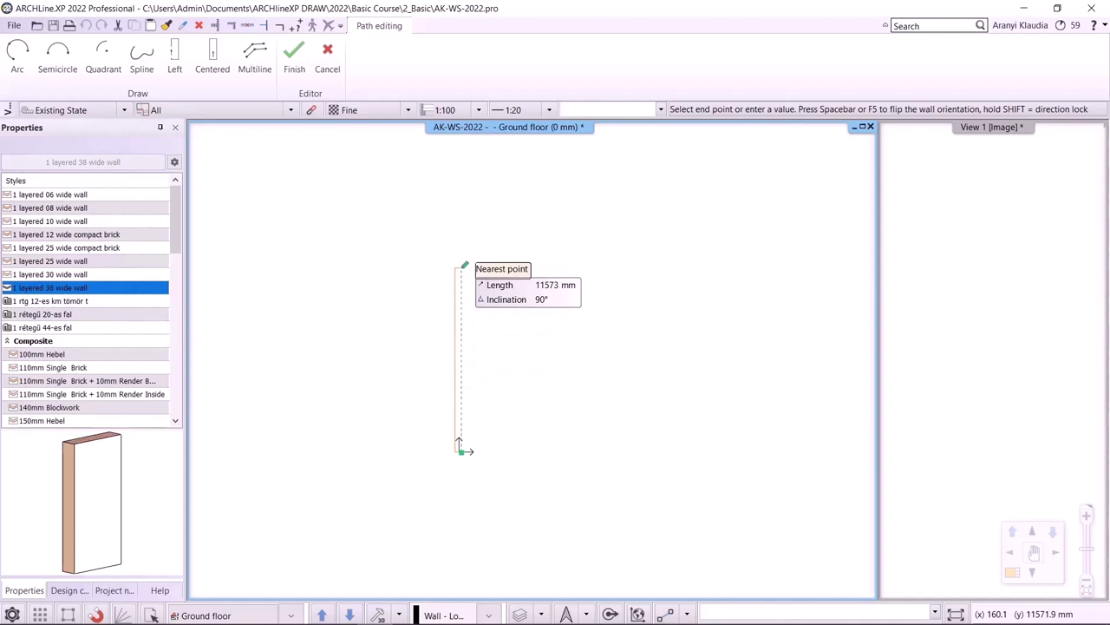
Try flipping the wall to the other side of its reference line and centring it, and return it to the outer side.
key(space)
key(space)
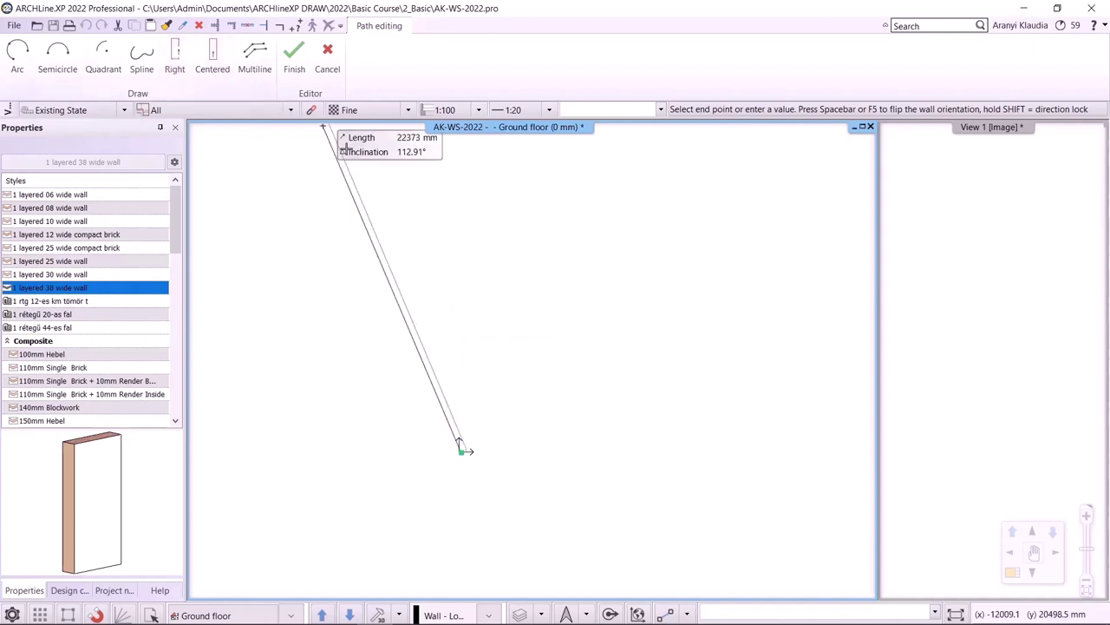
scroll(477, 295, up, 2)
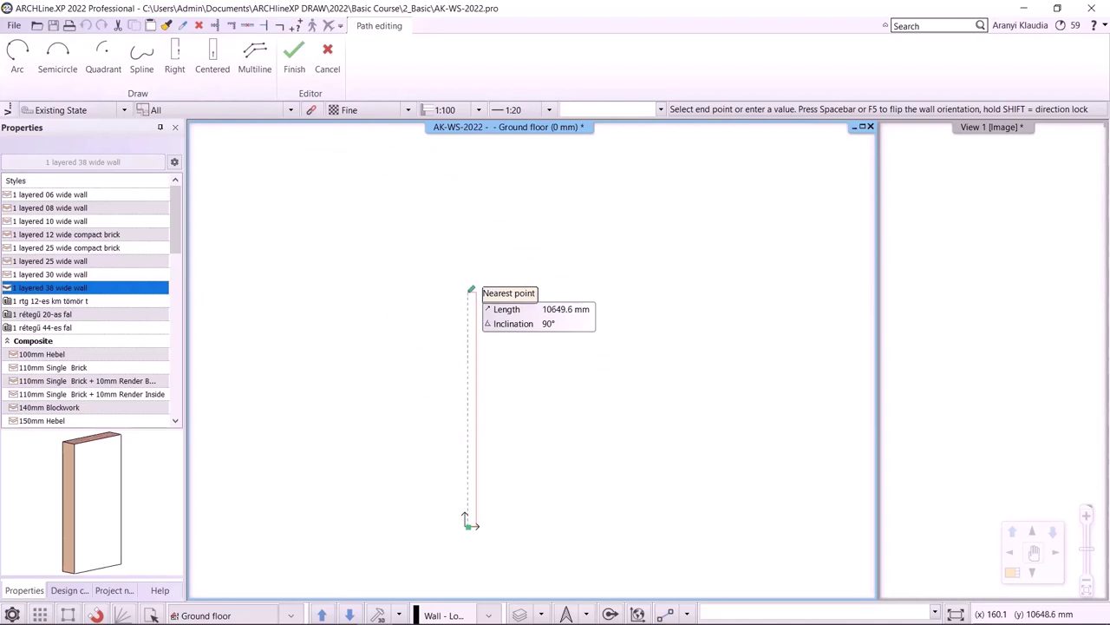
click(212, 59)
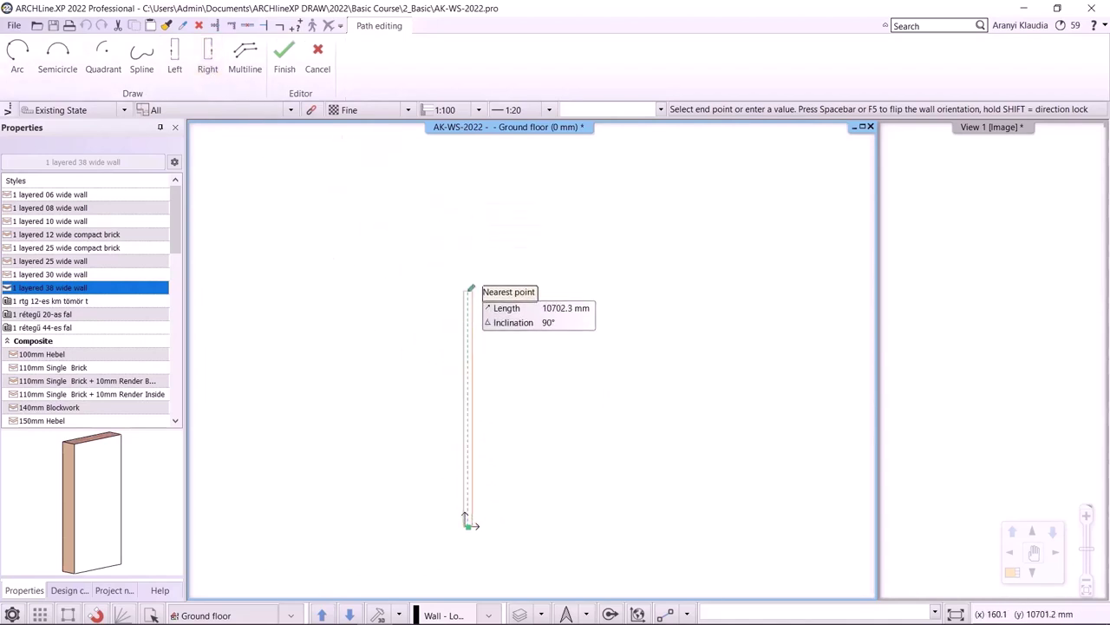
click(204, 58)
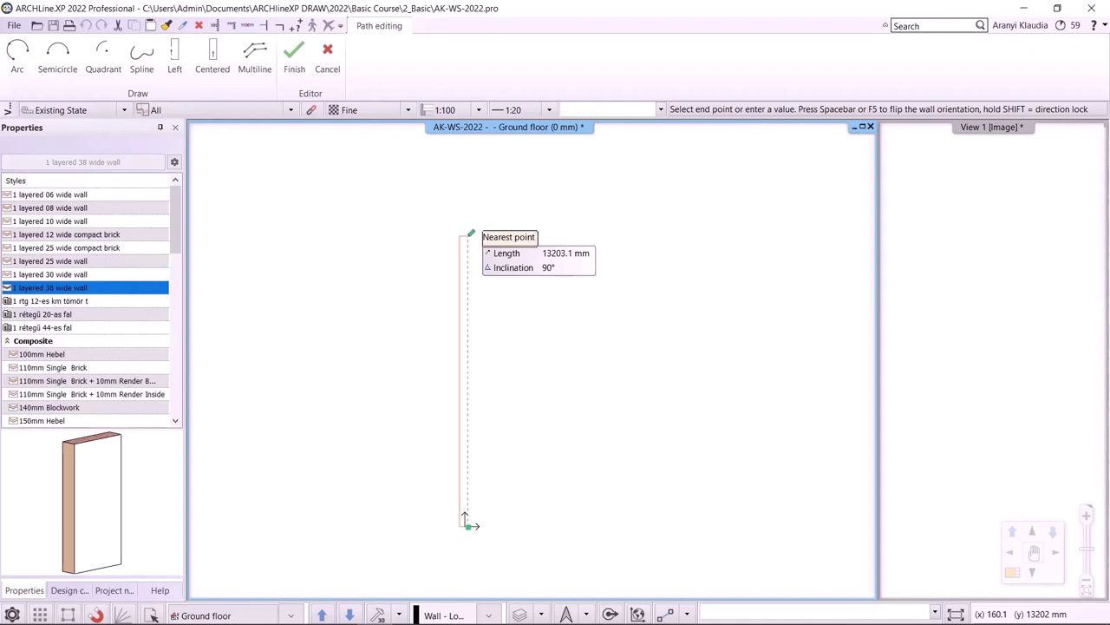
Draw the first exterior wall 7500 mm straight up from the origin and continue with a 5000 mm wall to the right.
text(7500)
key(Return)
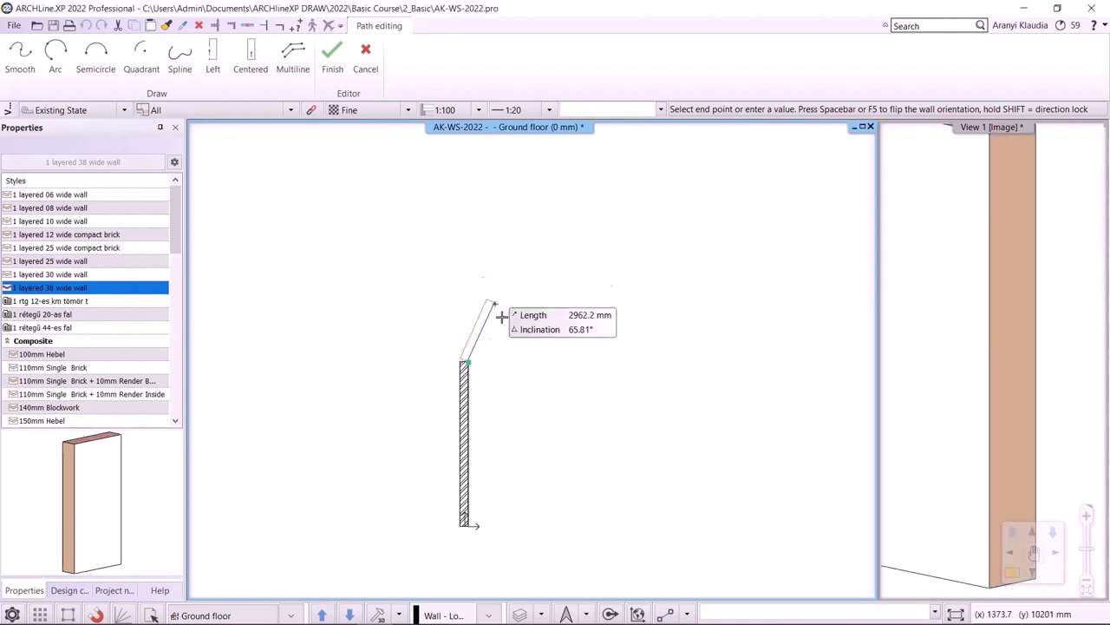
scroll(536, 354, up, 3)
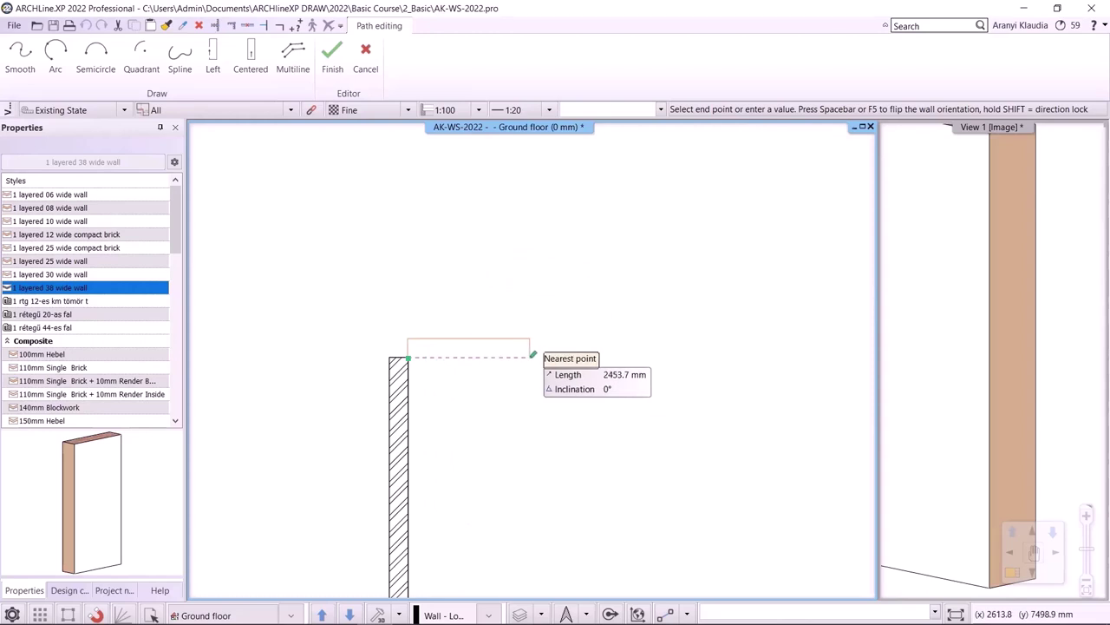
scroll(651, 317, down, 4)
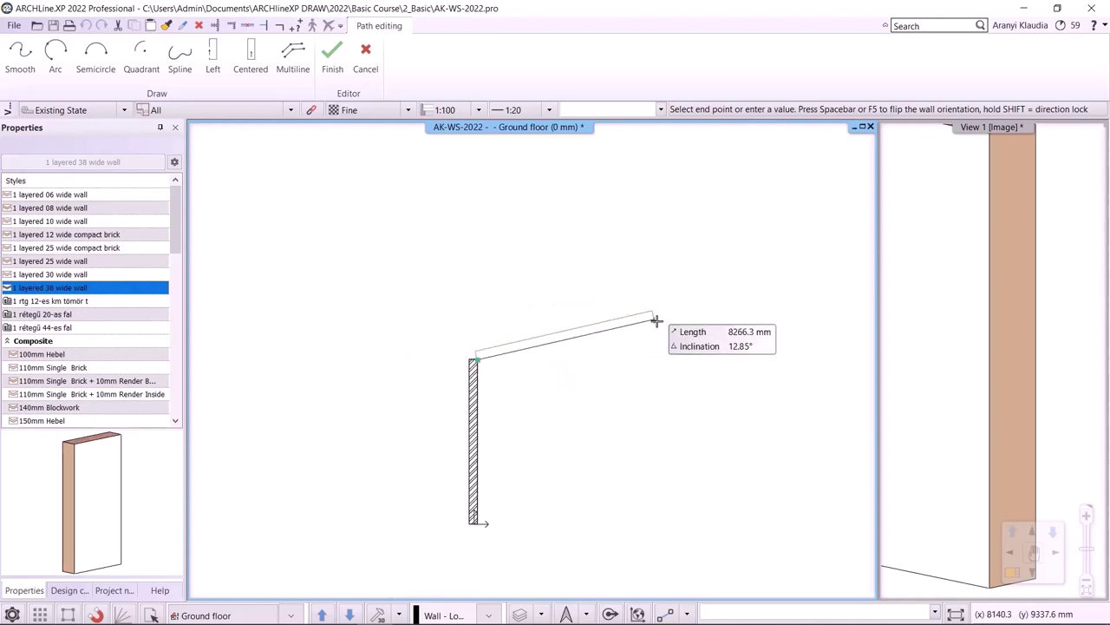
middle_drag(503, 457, 383, 405)
middle_drag(374, 306, 361, 338)
click(361, 338)
scroll(437, 337, up, 2)
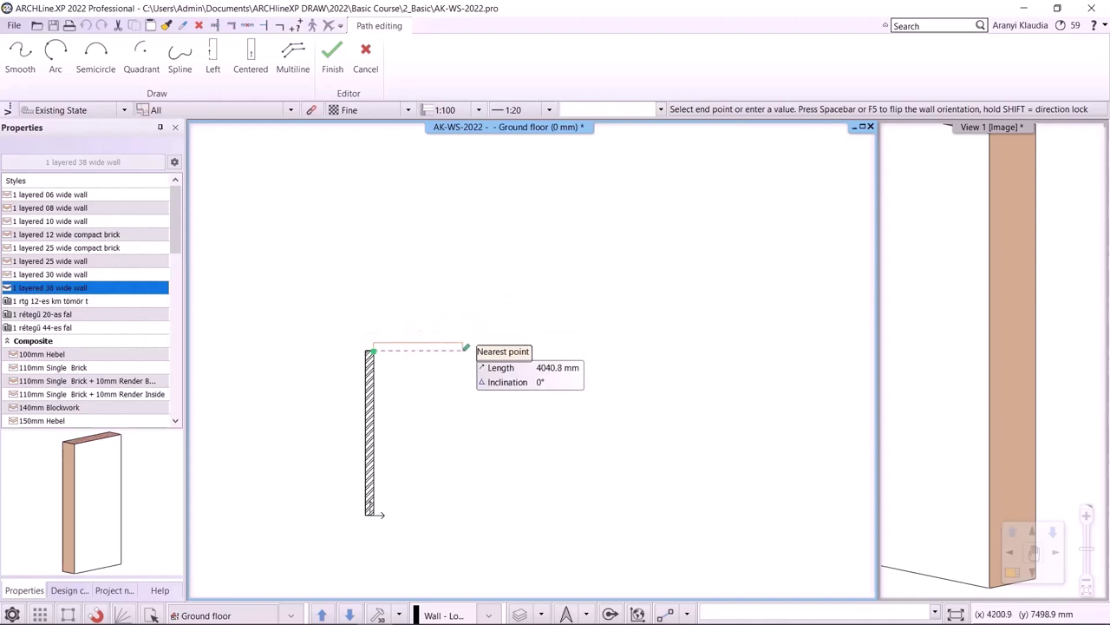
text(5000)
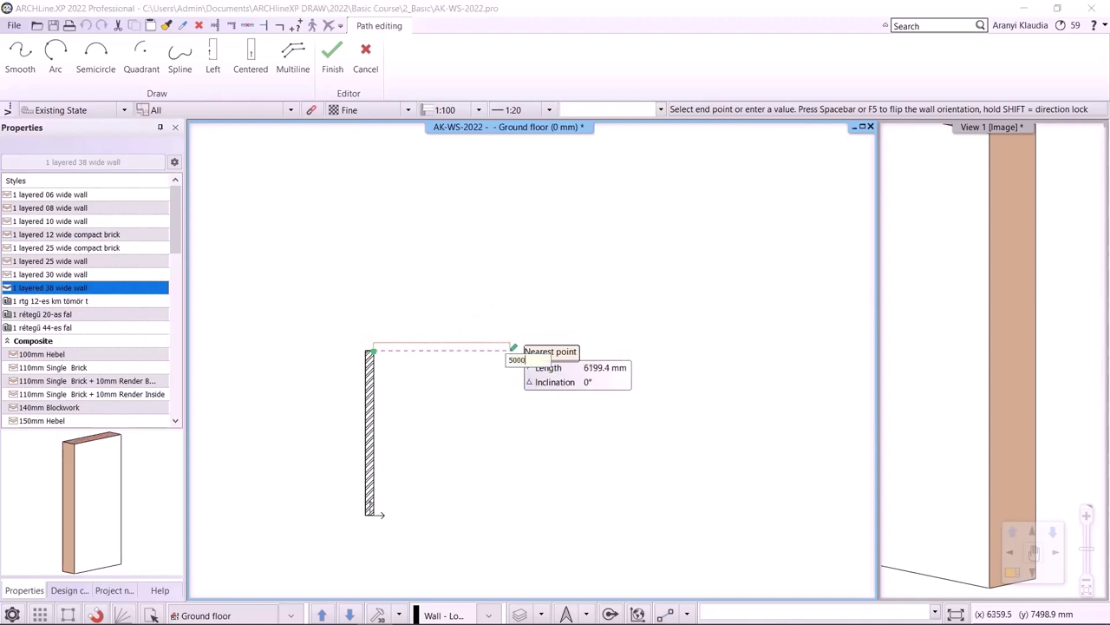
key(Return)
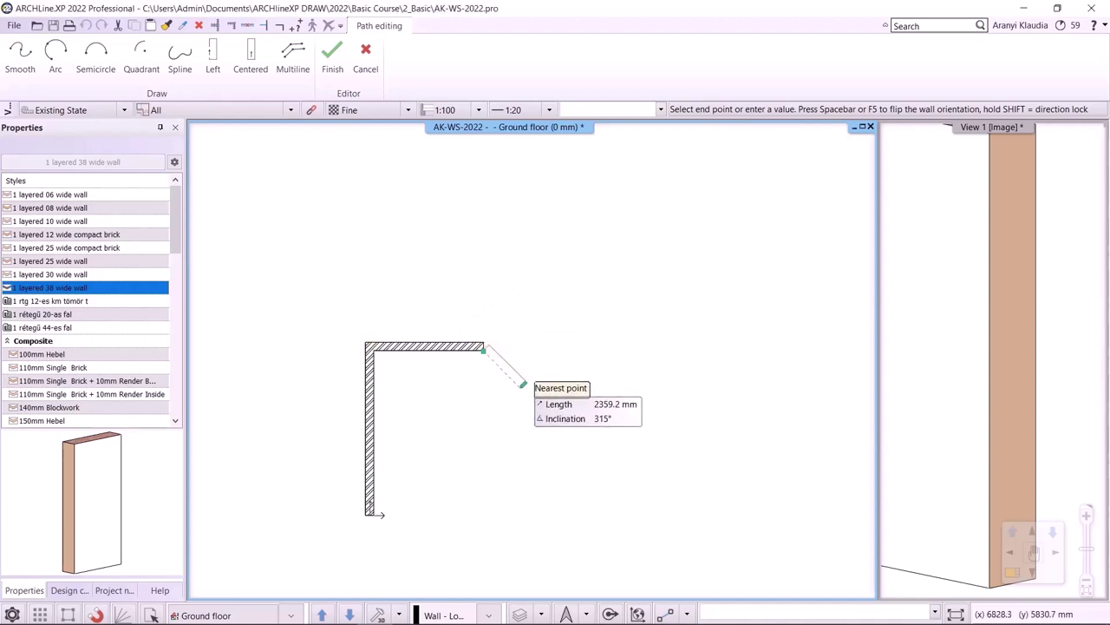
Continue the exterior walls with a 4400 mm segment straight down and a 3500 mm segment to the right.
scroll(485, 417, up, 2)
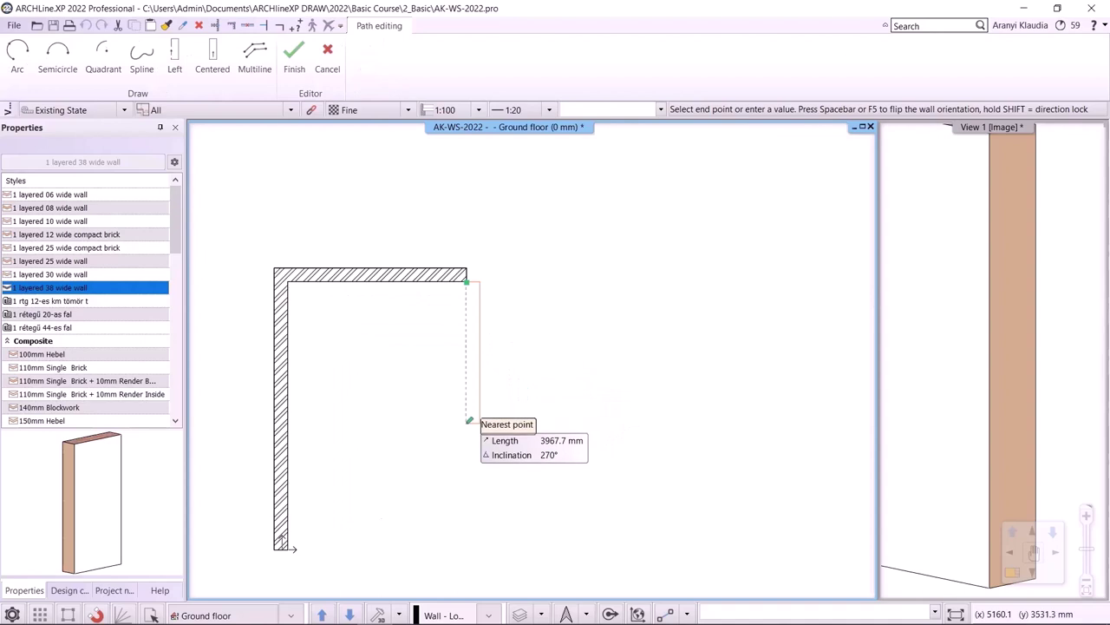
text(440)
key(Return)
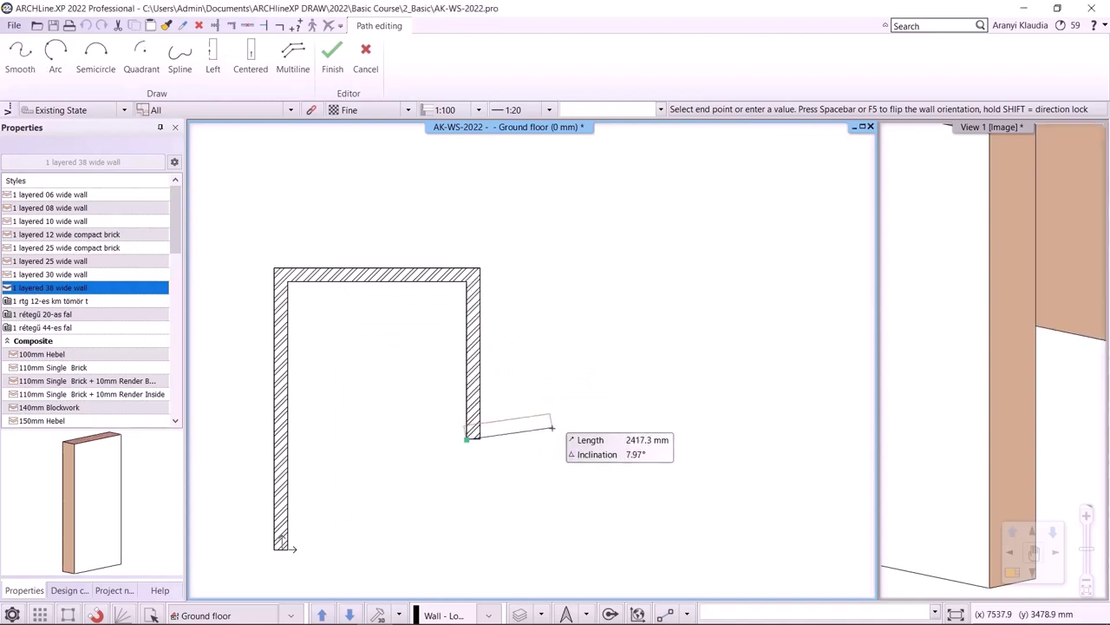
text(340)
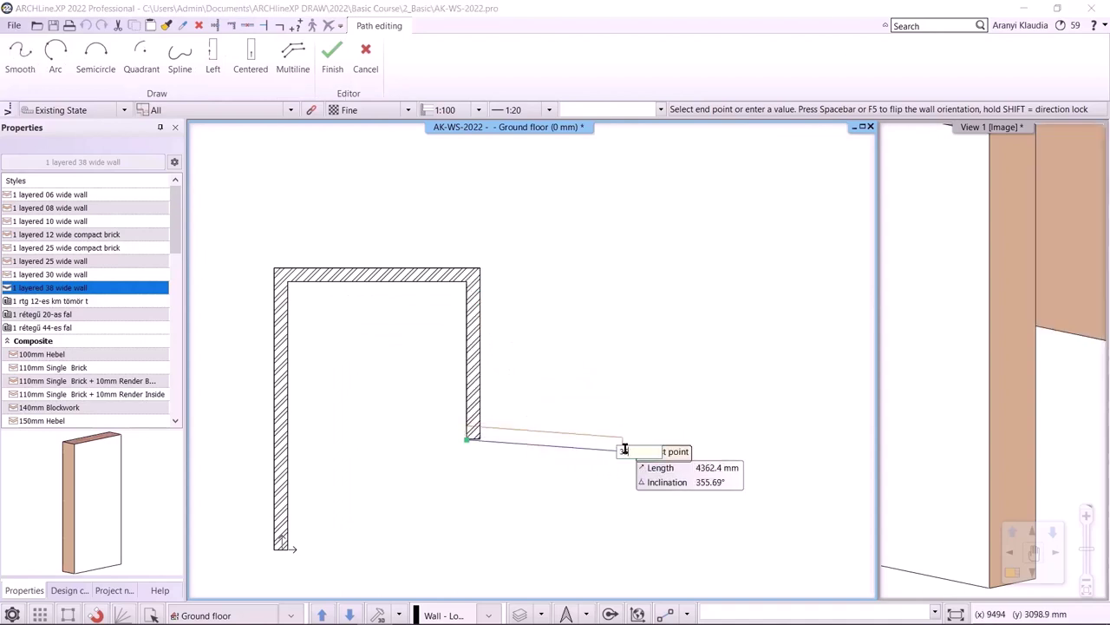
key(Return)
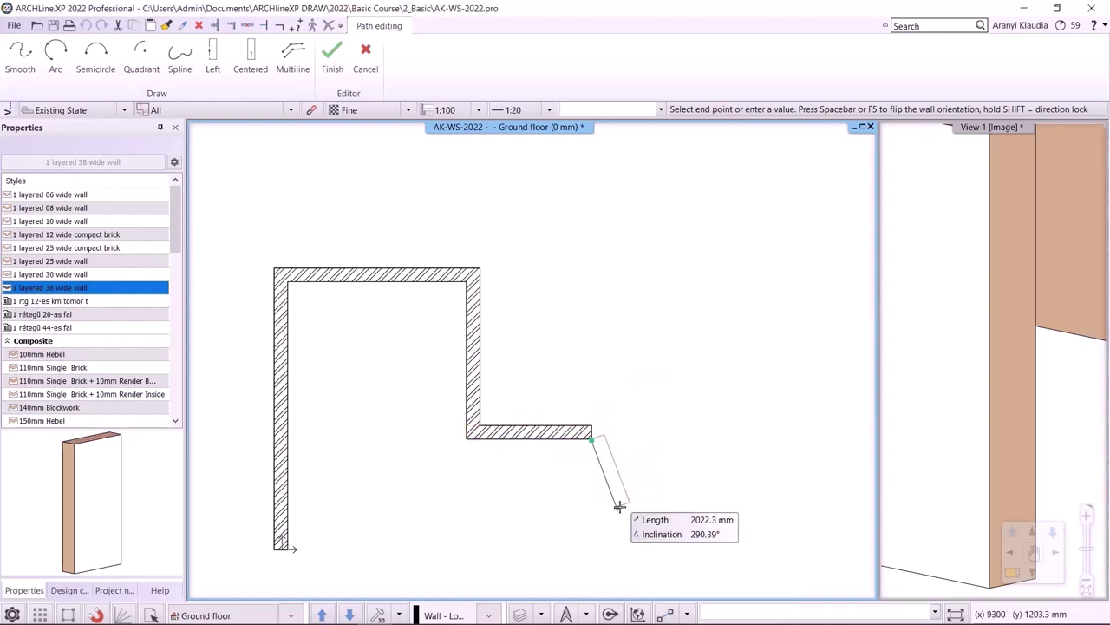
Add a 5200 mm exterior wall straight down from the end of the 3500 mm segment.
middle_drag(620, 507, 587, 467)
text(500)
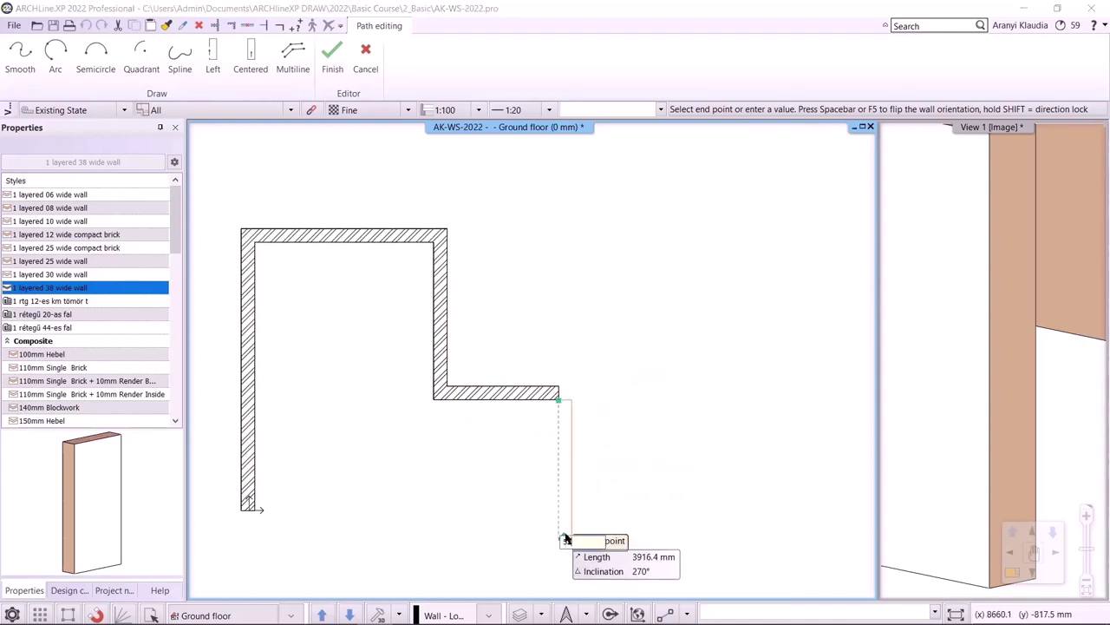
key(Return)
Draw the lower exterior wall 6400 mm to the left and close the outline with a diagonal wall to the first wall's starting point.
middle_drag(287, 583, 249, 520)
text(64)
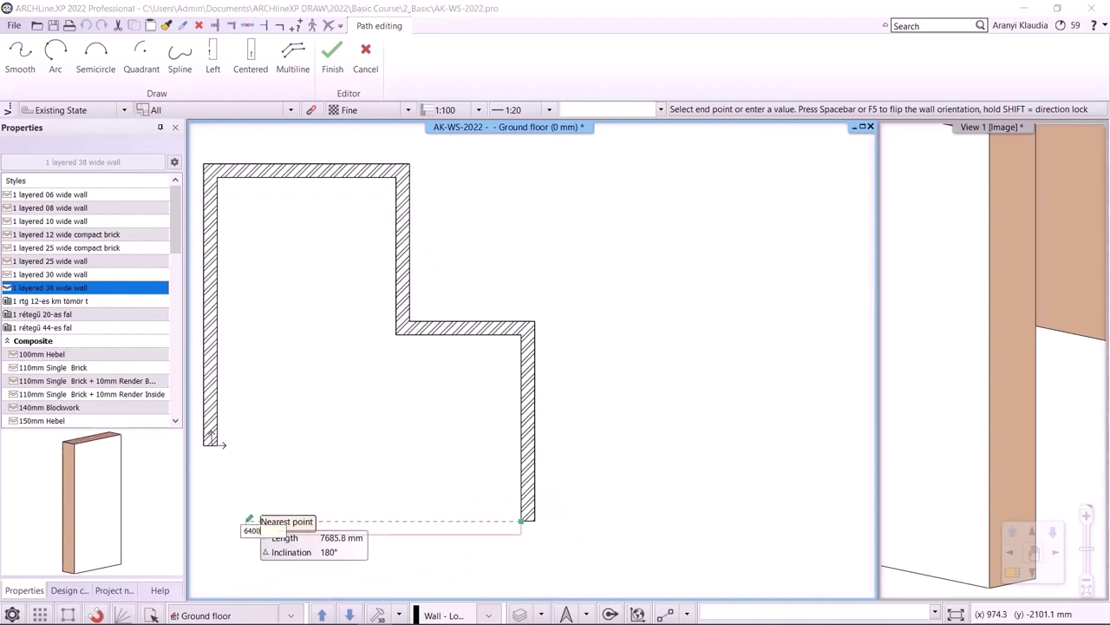
text(00)
key(Return)
middle_drag(217, 444, 264, 445)
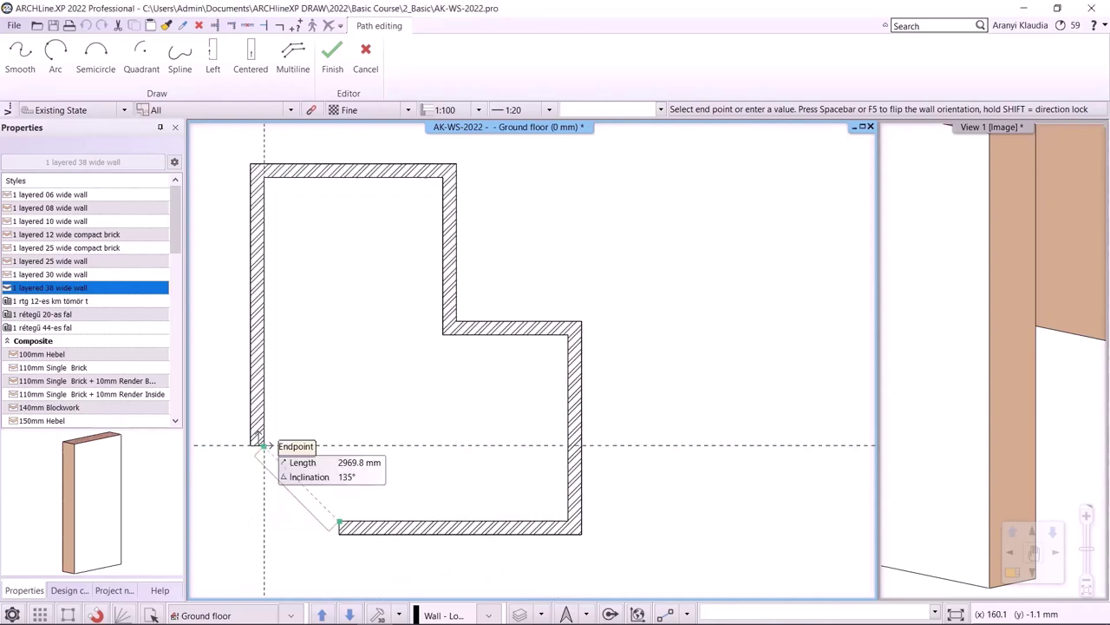
click(264, 445)
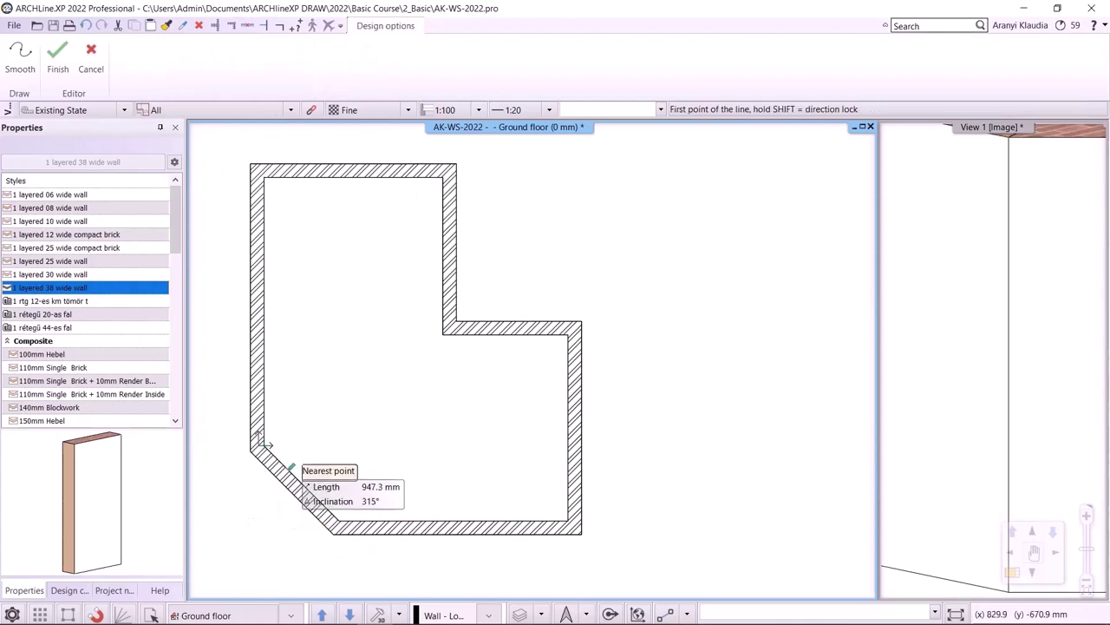
End wall drawing and swap the 3D image view of the walls into the main drawing area.
key(Escape)
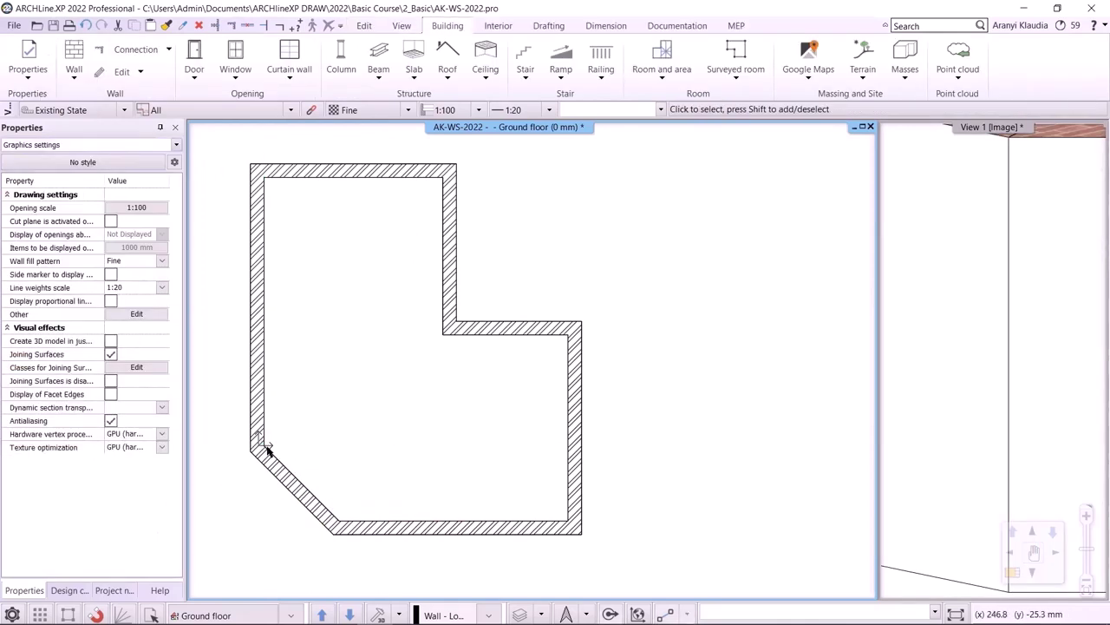
click(96, 614)
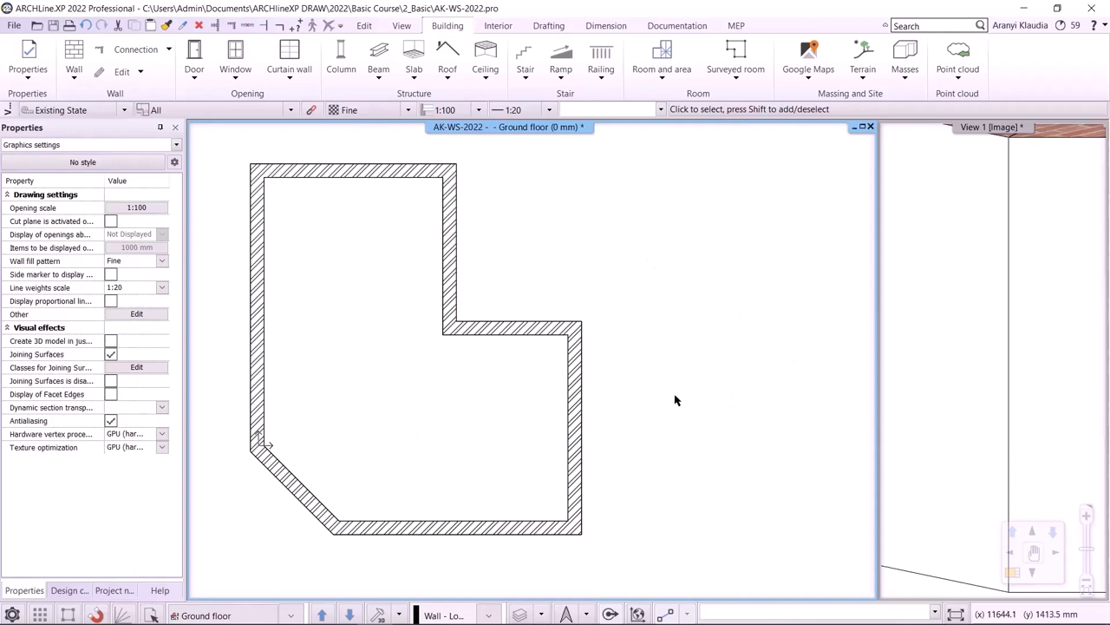
click(1007, 324)
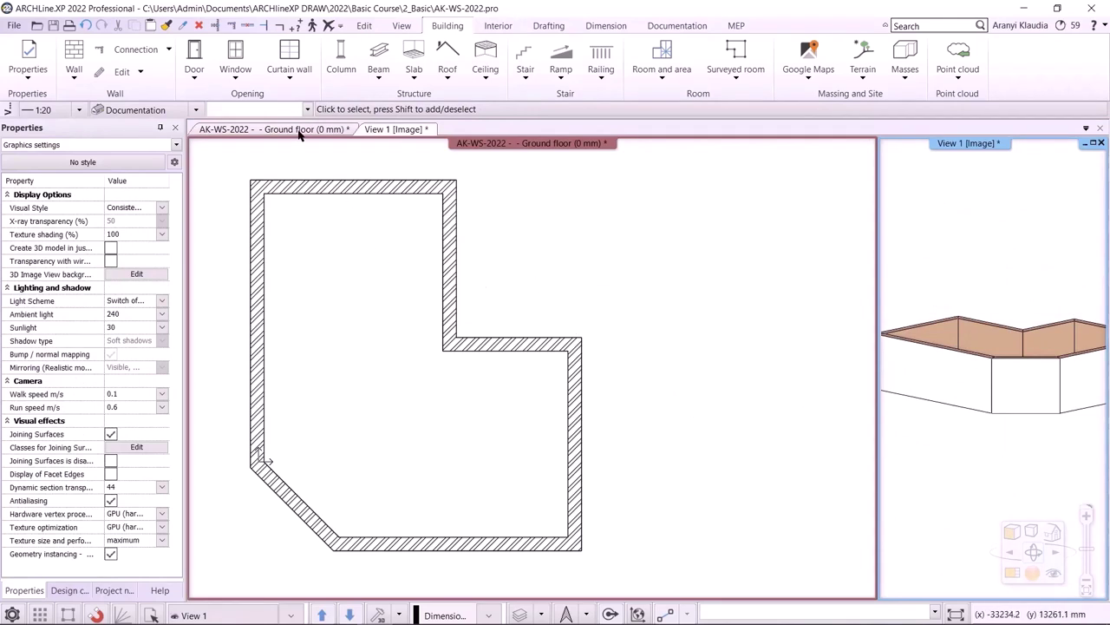
click(520, 212)
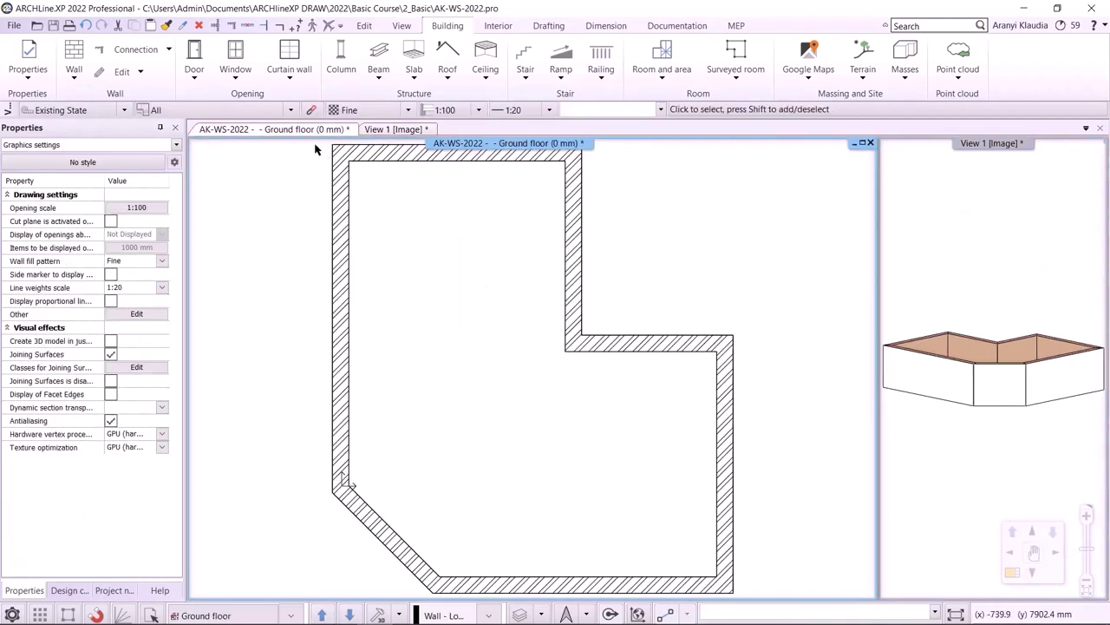
click(392, 130)
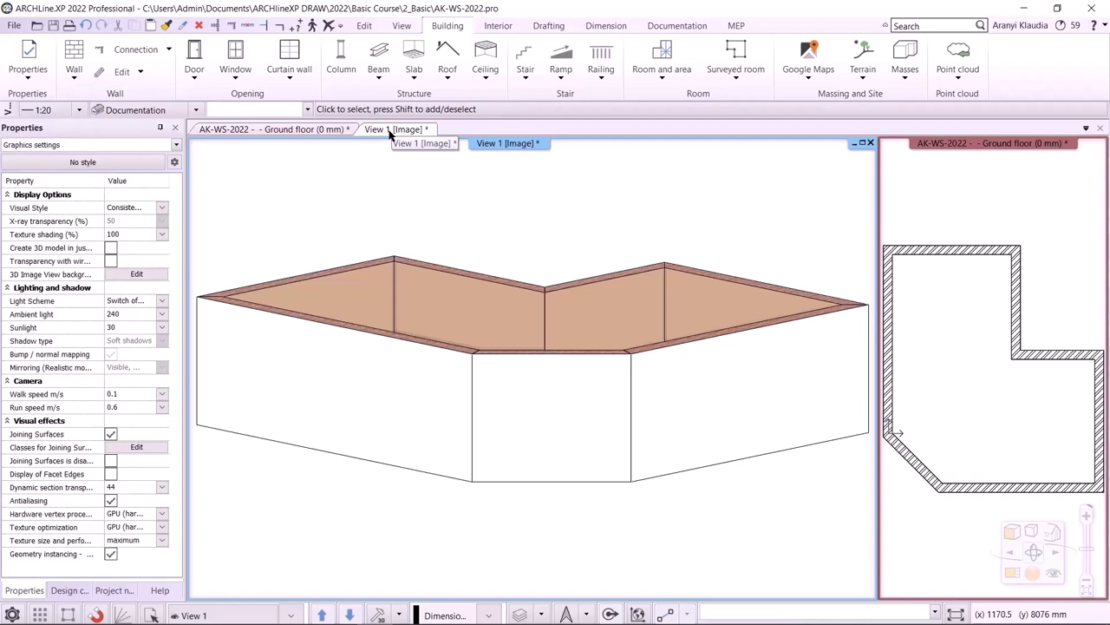
Select all the walls in the 3D view and set their exterior finish face to Bright_white.
scroll(302, 248, down, 2)
click(275, 229)
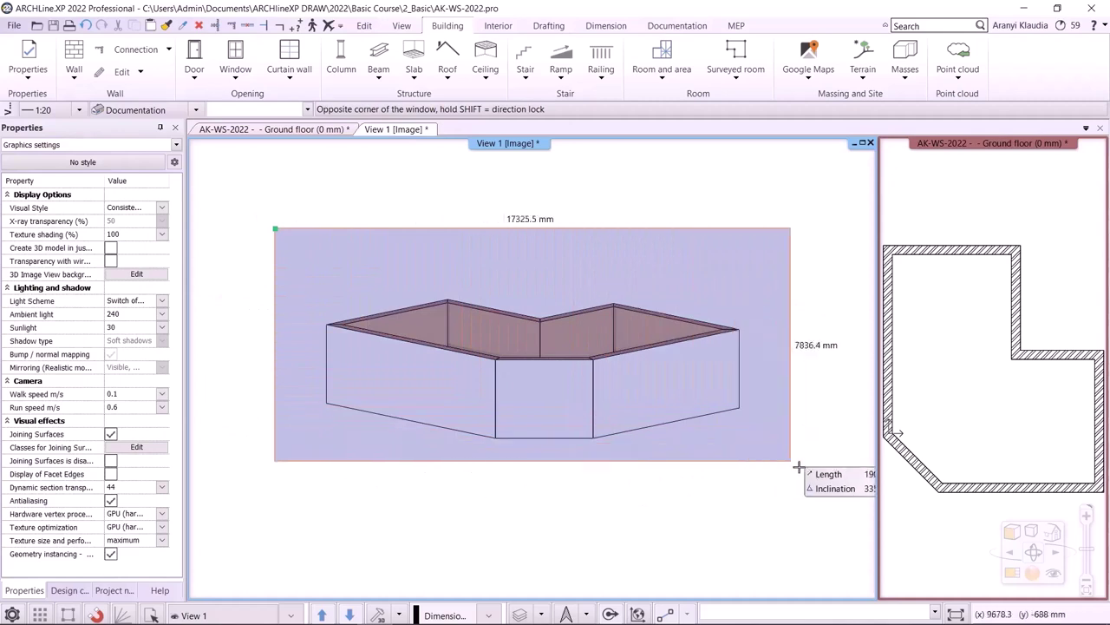
click(798, 467)
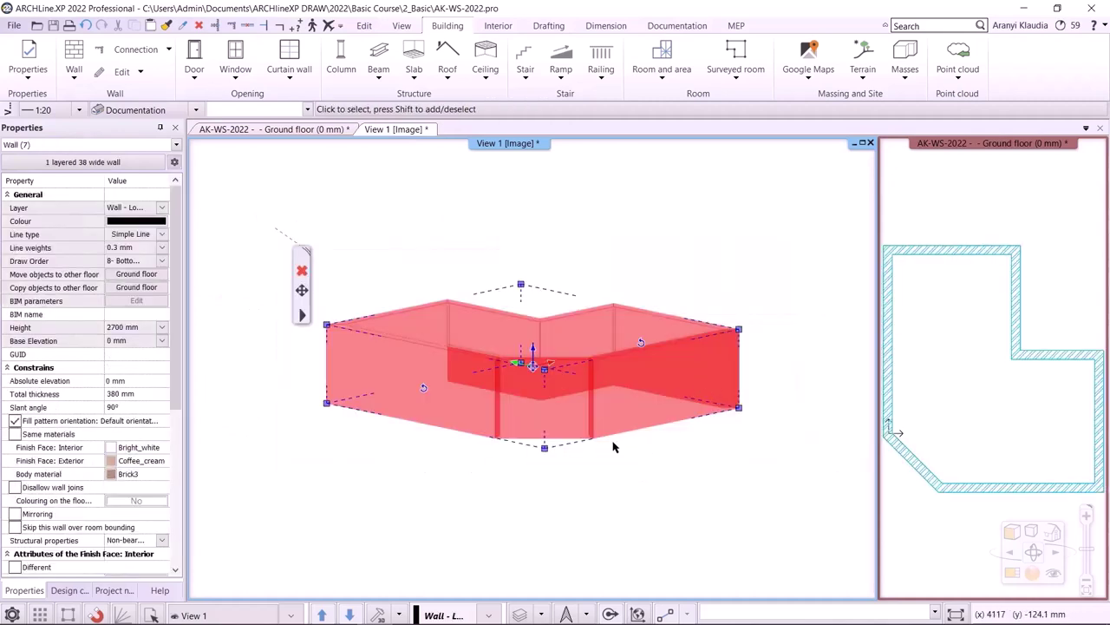
click(126, 462)
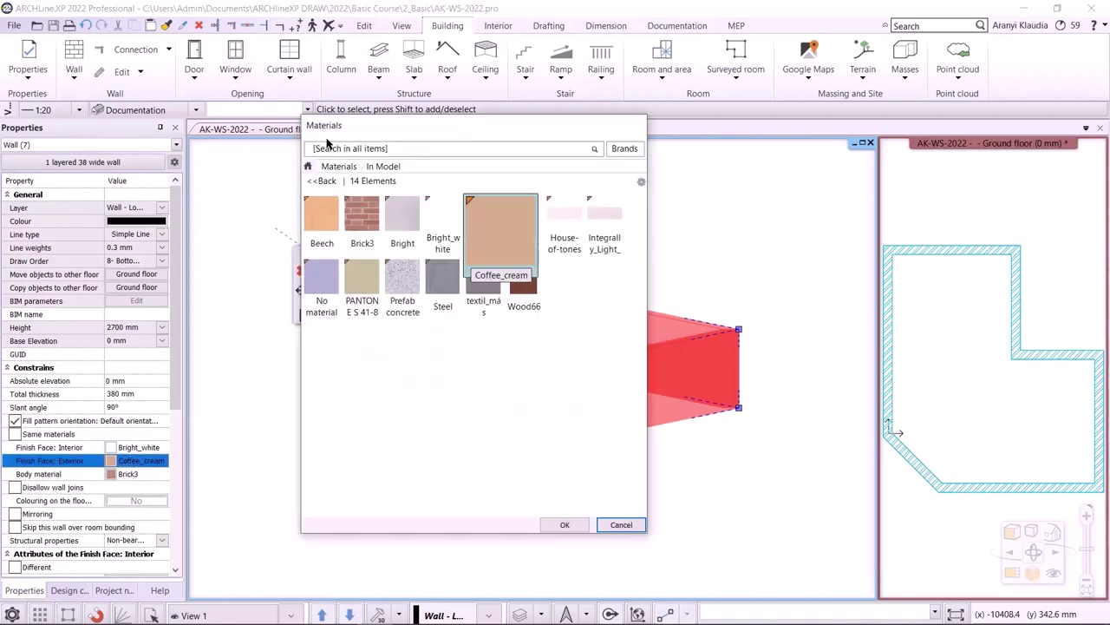
click(443, 224)
click(565, 524)
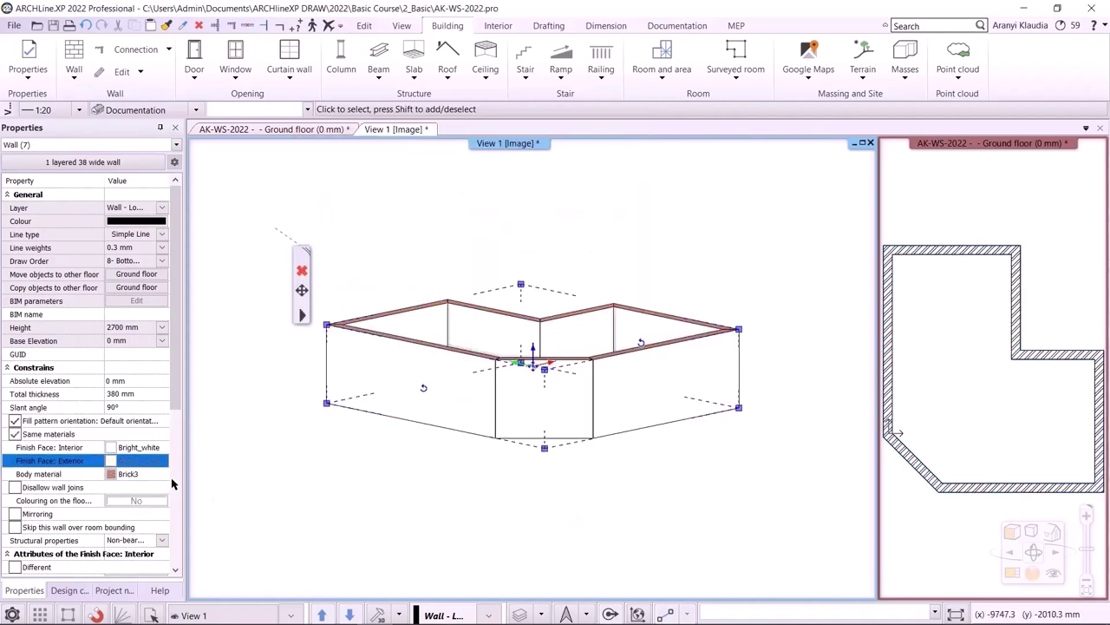
Set the interior finish face of the selected walls to Coffee_cream.
click(113, 448)
click(482, 224)
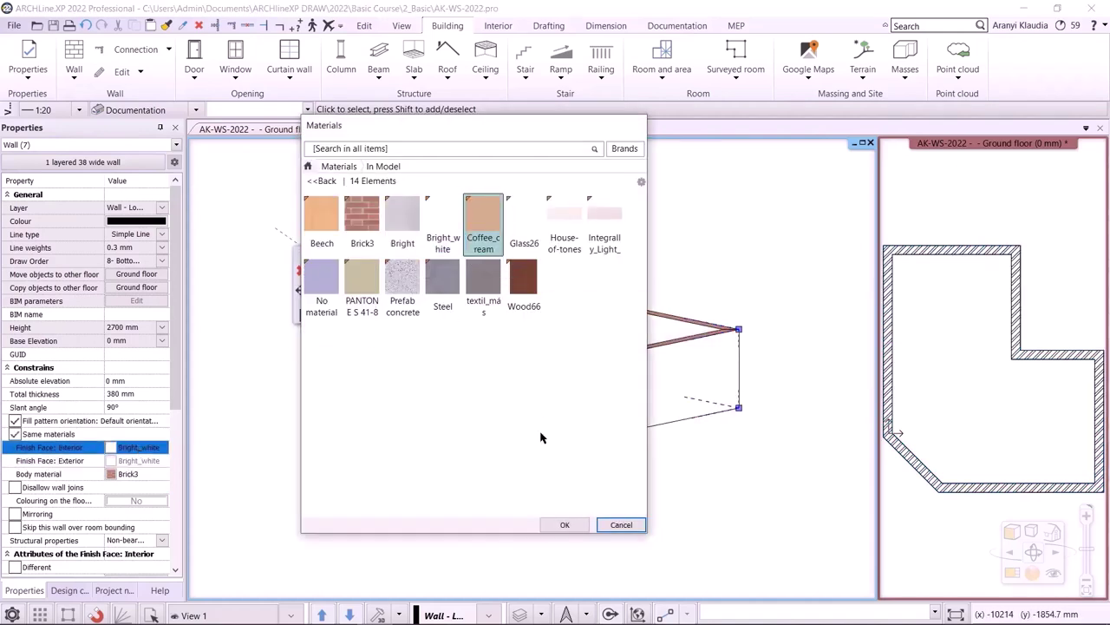
click(564, 524)
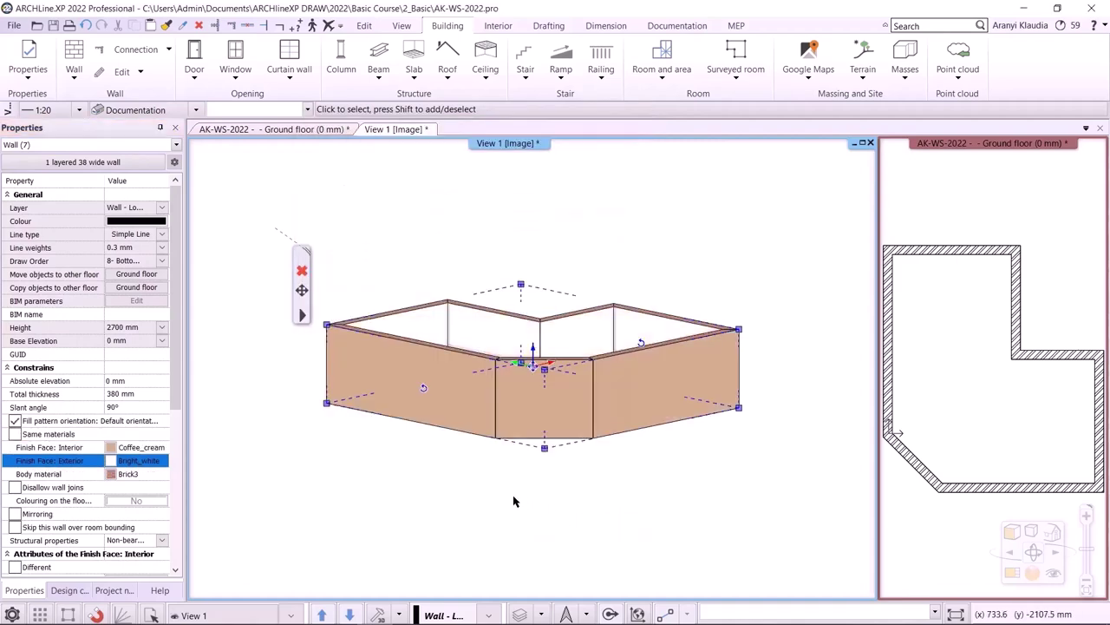
Return to the ground floor plan, try different zoom levels and fit the whole plan in the view.
click(239, 128)
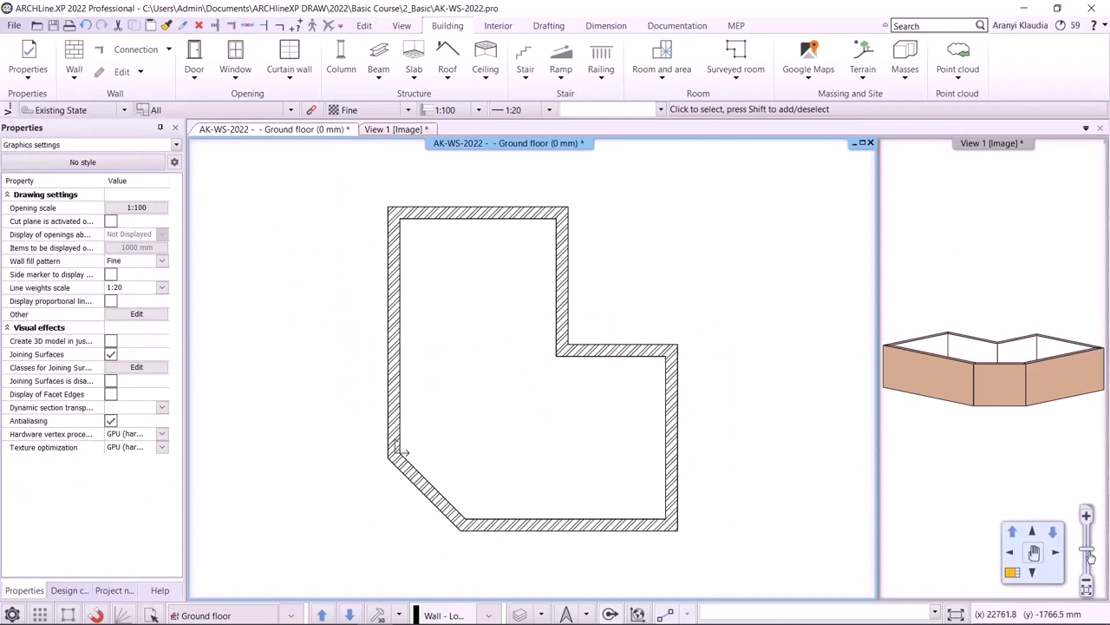
click(1087, 517)
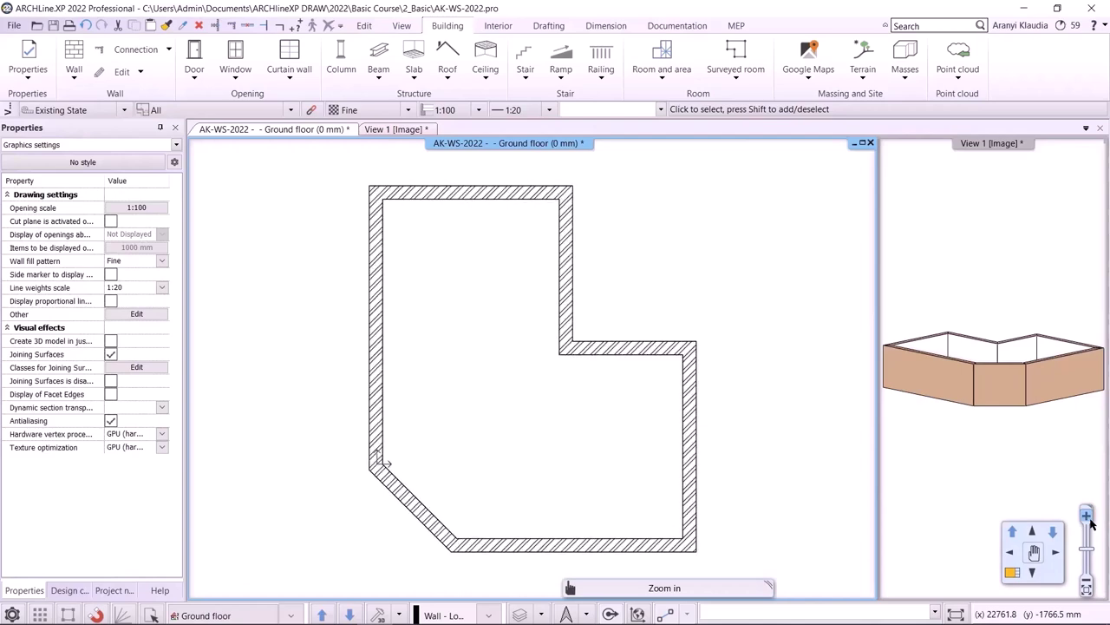
mouse_move(1086, 555)
mouse_down()
mouse_move(1086, 568)
mouse_move(1086, 543)
mouse_up()
click(1086, 589)
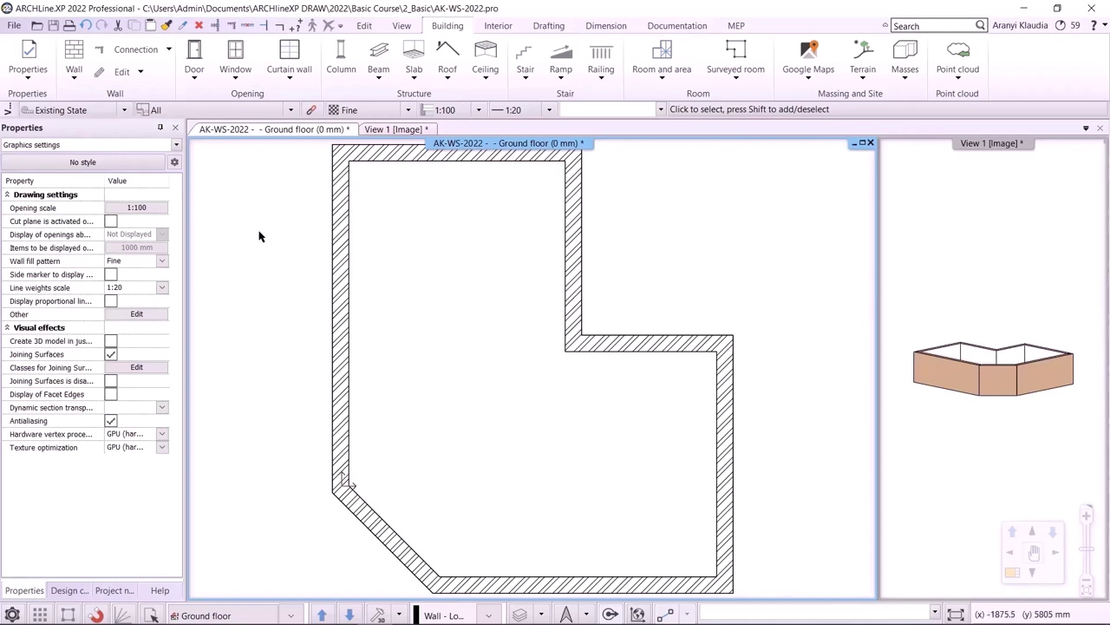
Draw a horizontal 1 layered 10 wide partition from the inward corner of the outline to the left exterior wall, flipped to the upper side.
click(78, 53)
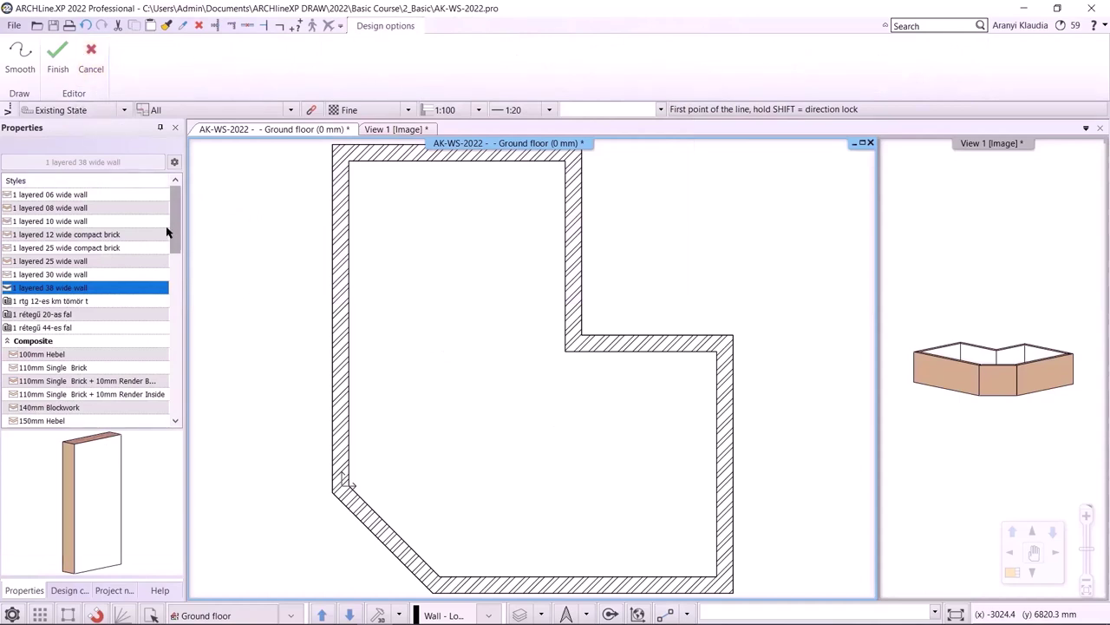
click(52, 222)
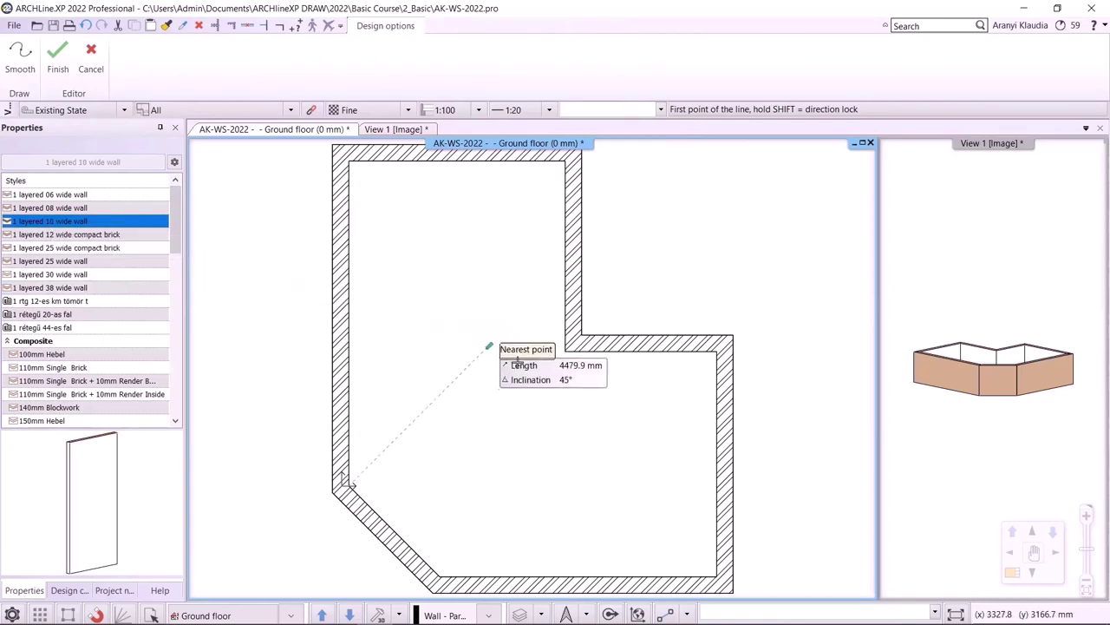
click(564, 352)
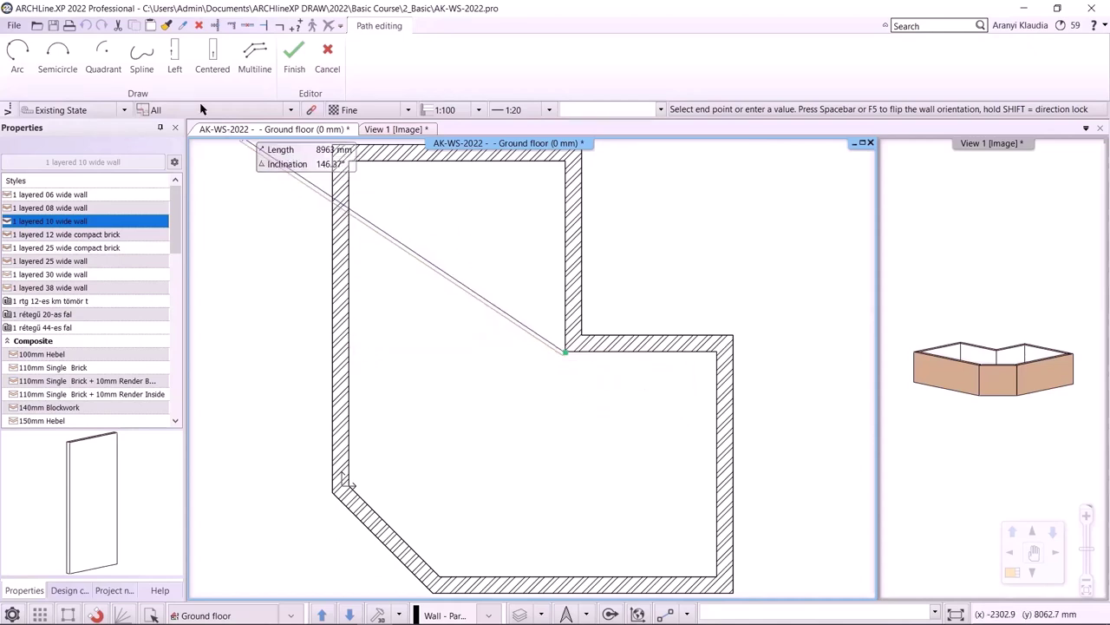
click(178, 66)
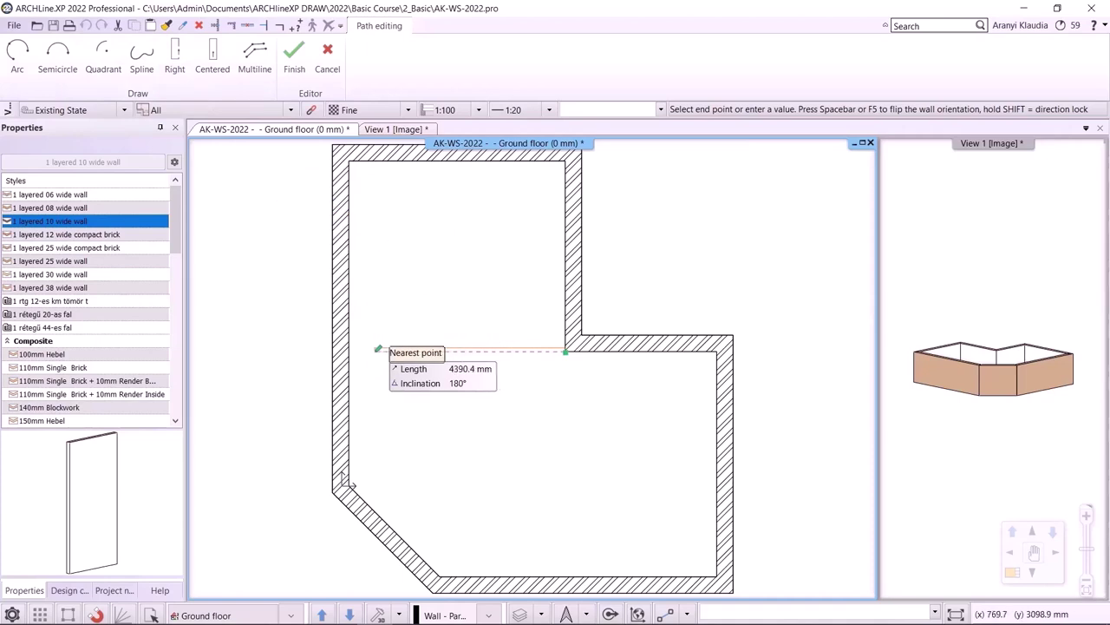
key(space)
scroll(425, 365, up, 2)
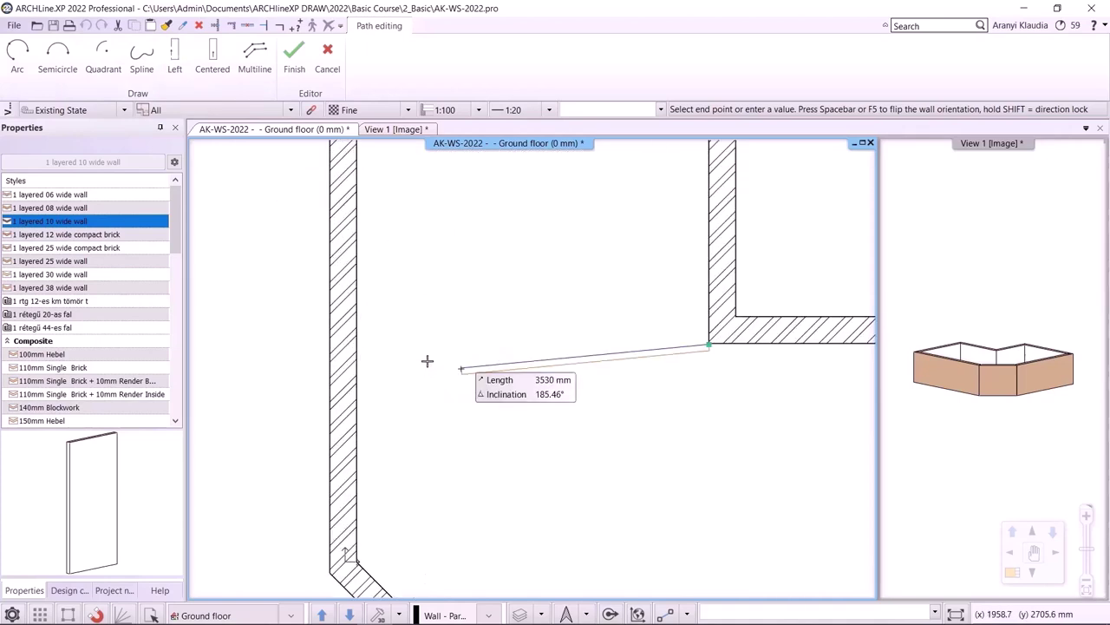
key(space)
click(356, 345)
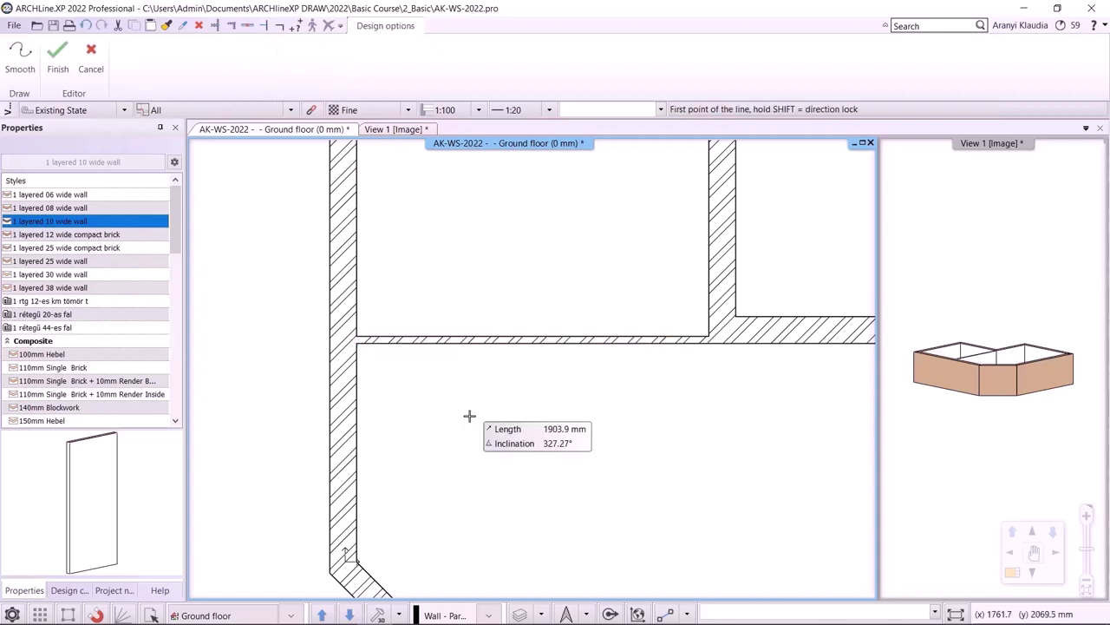
Draw a vertical partition starting 2400 mm left of the right room's inner upper corner, straight down to the lower exterior wall.
middle_drag(613, 415, 493, 329)
scroll(539, 358, down, 2)
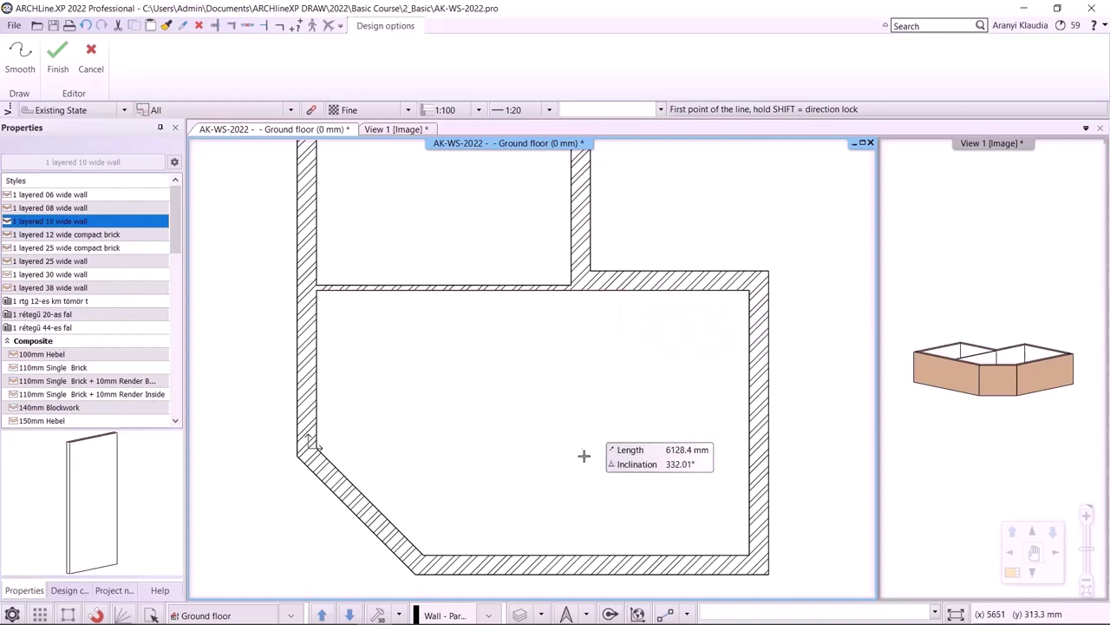
click(610, 613)
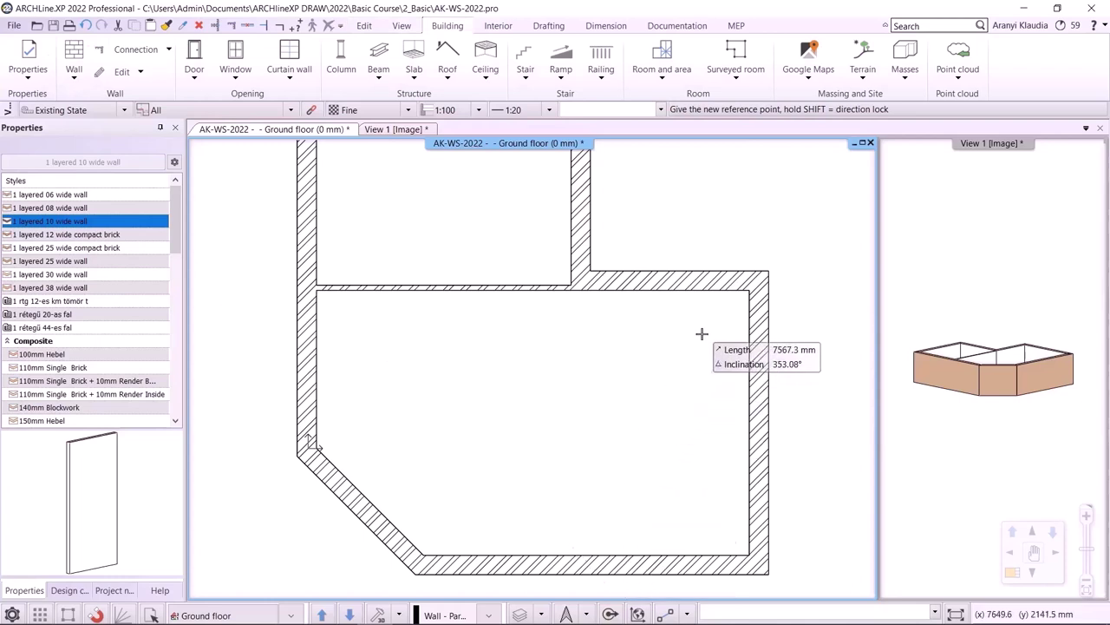
click(751, 288)
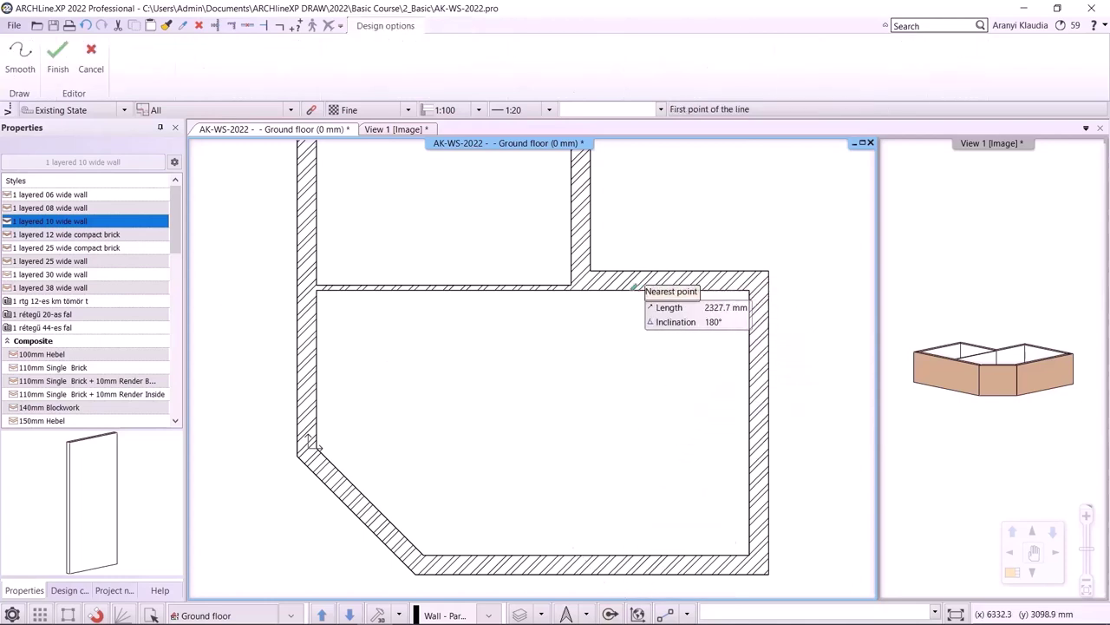
text(24)
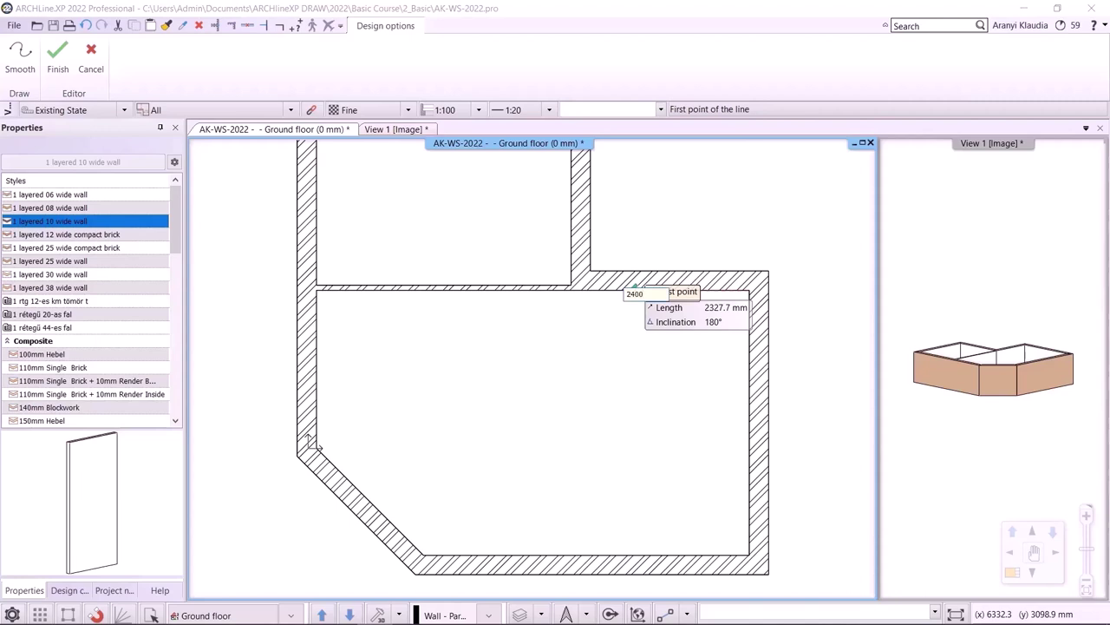
text(00)
key(Return)
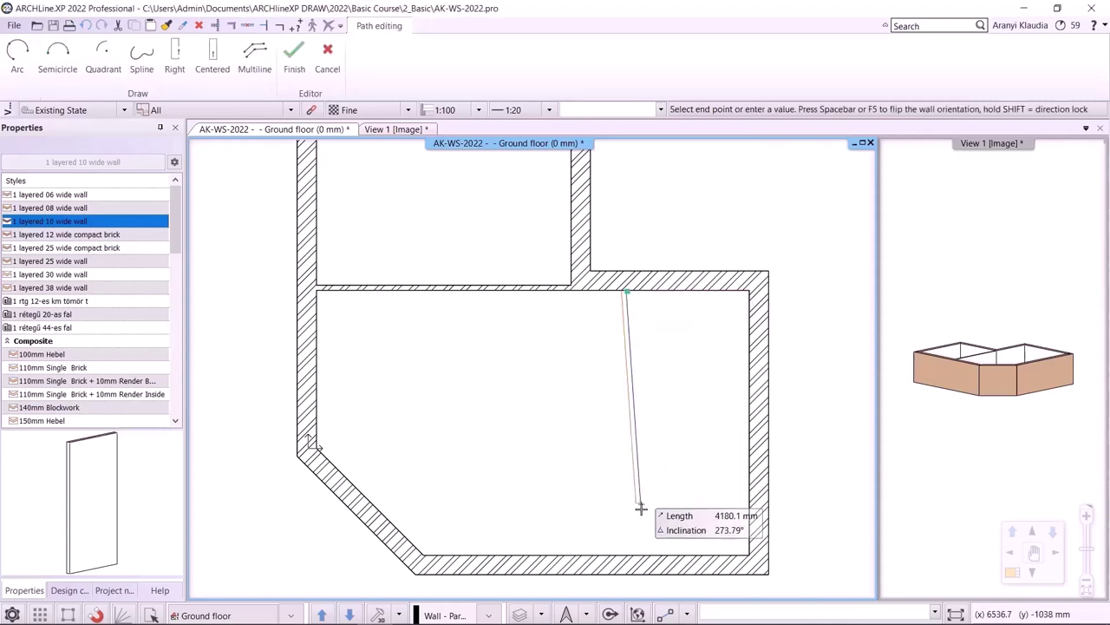
click(627, 555)
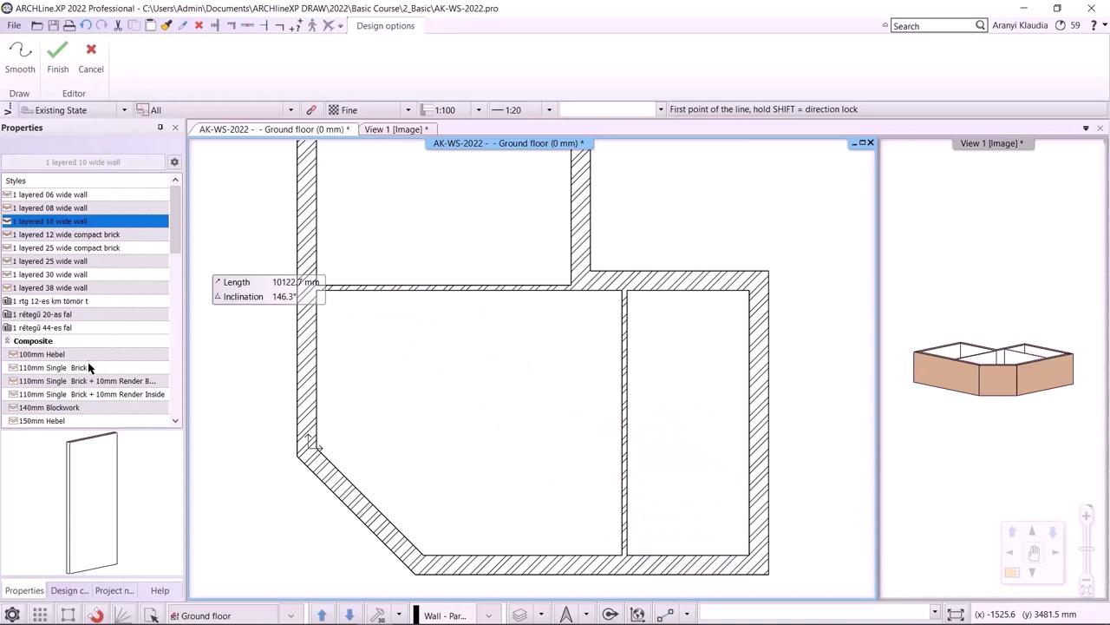
Open the properties of the 1 layered 10 wide wall style and set the total thickness to 160 mm.
click(175, 164)
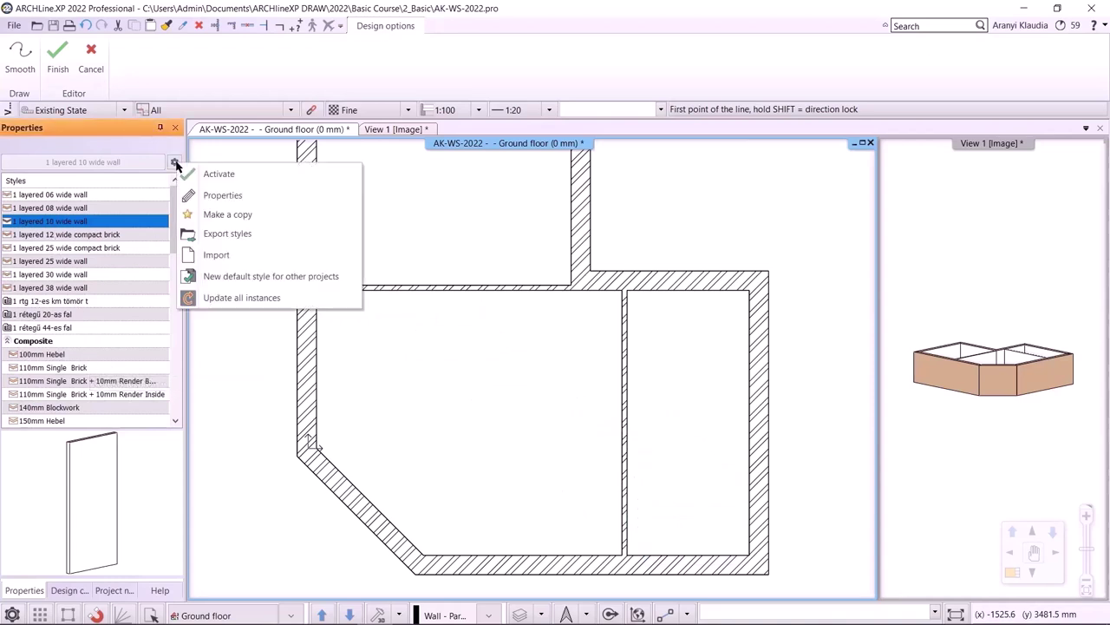
click(219, 196)
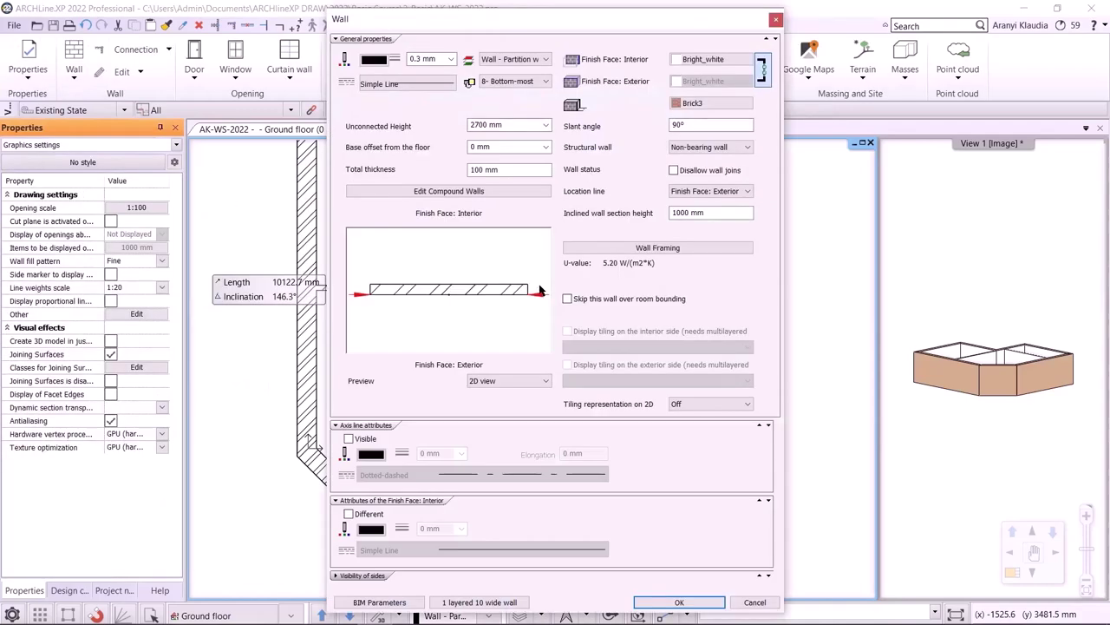
drag(466, 169, 508, 170)
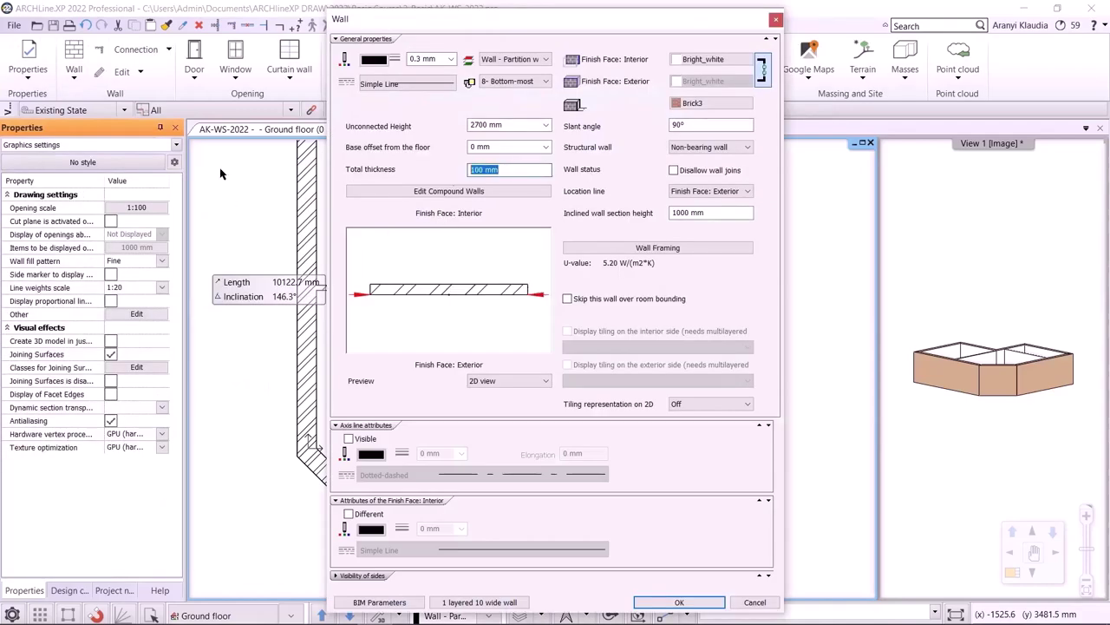
text(160)
Save the wall settings as a new style named 1 layered 16 wide wall, available in all projects, and activate it.
click(526, 601)
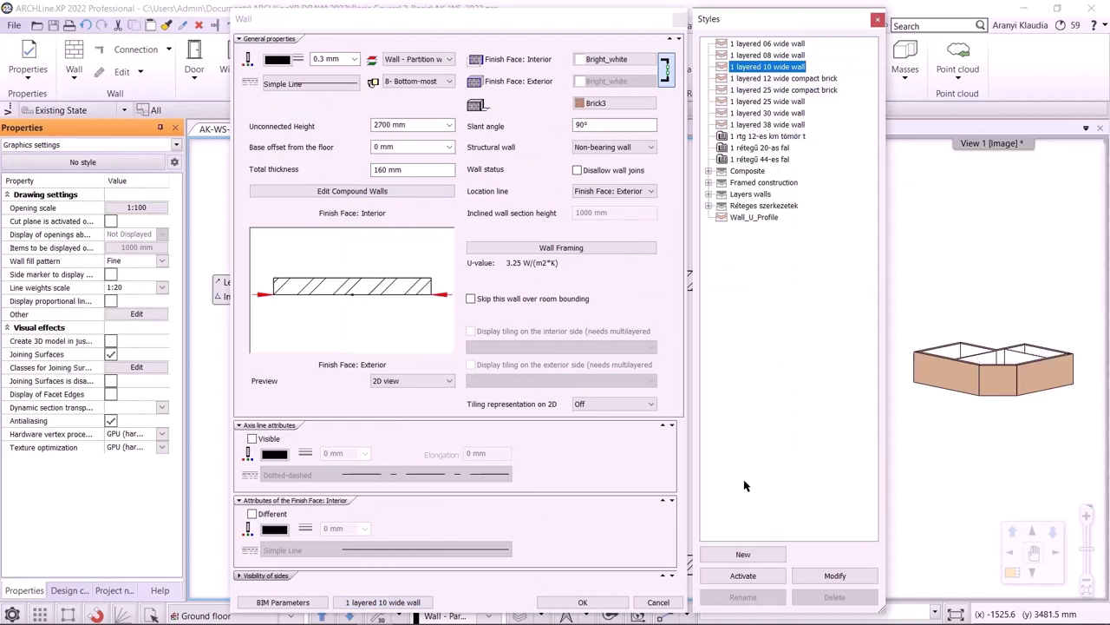
click(744, 555)
click(679, 233)
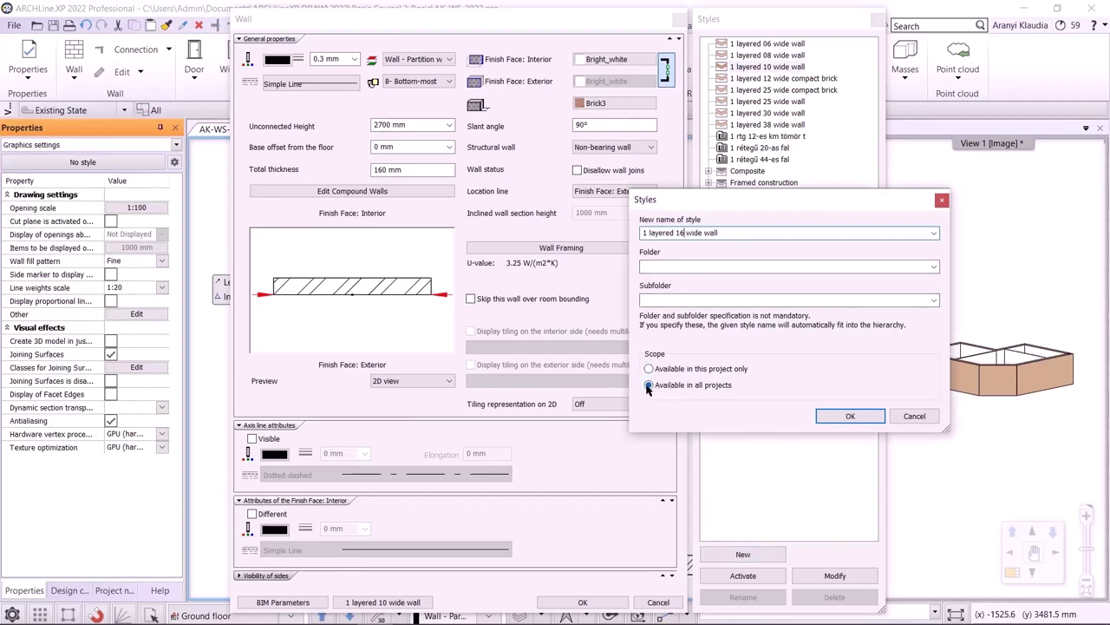
click(848, 416)
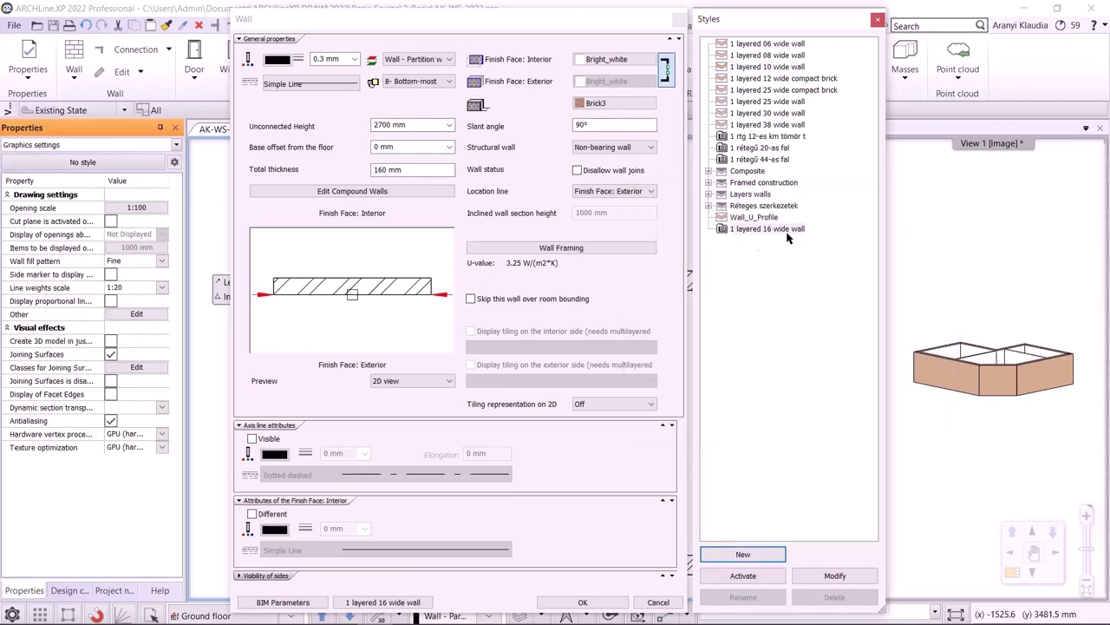
click(744, 575)
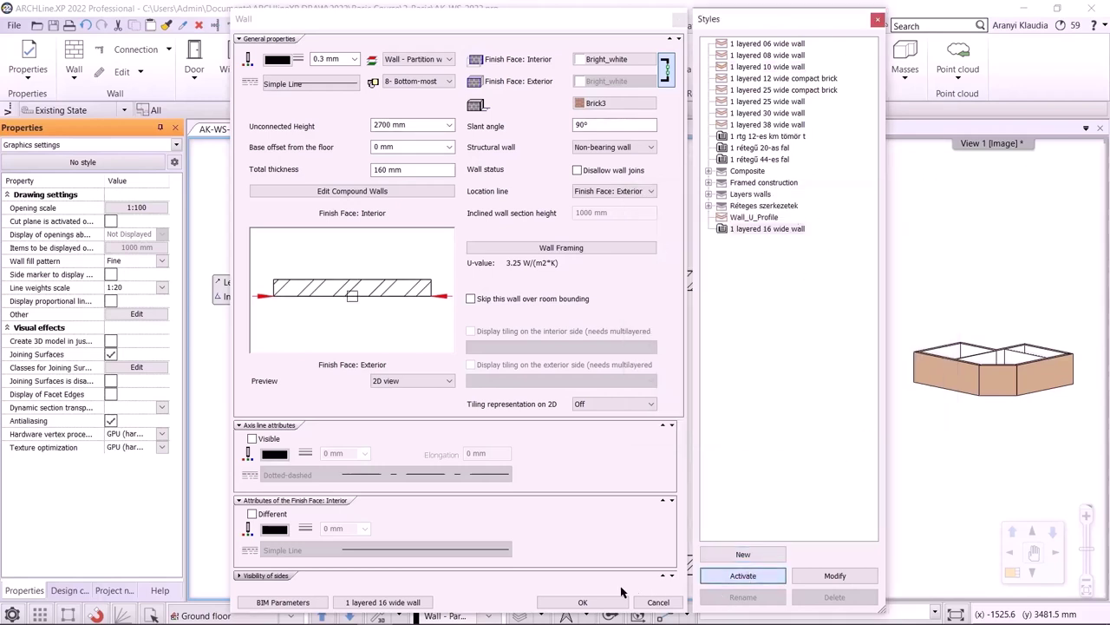
Draw a horizontal test wall about 3804 mm long in the 1 layered 16 wide wall style, in the empty area beside the building outline.
click(73, 56)
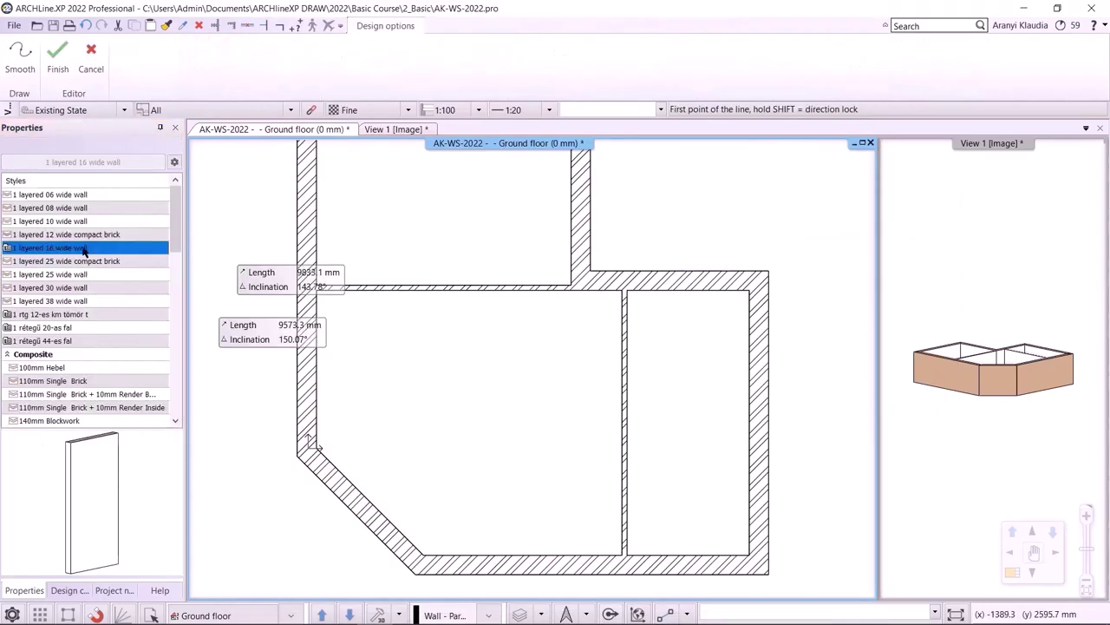
click(701, 189)
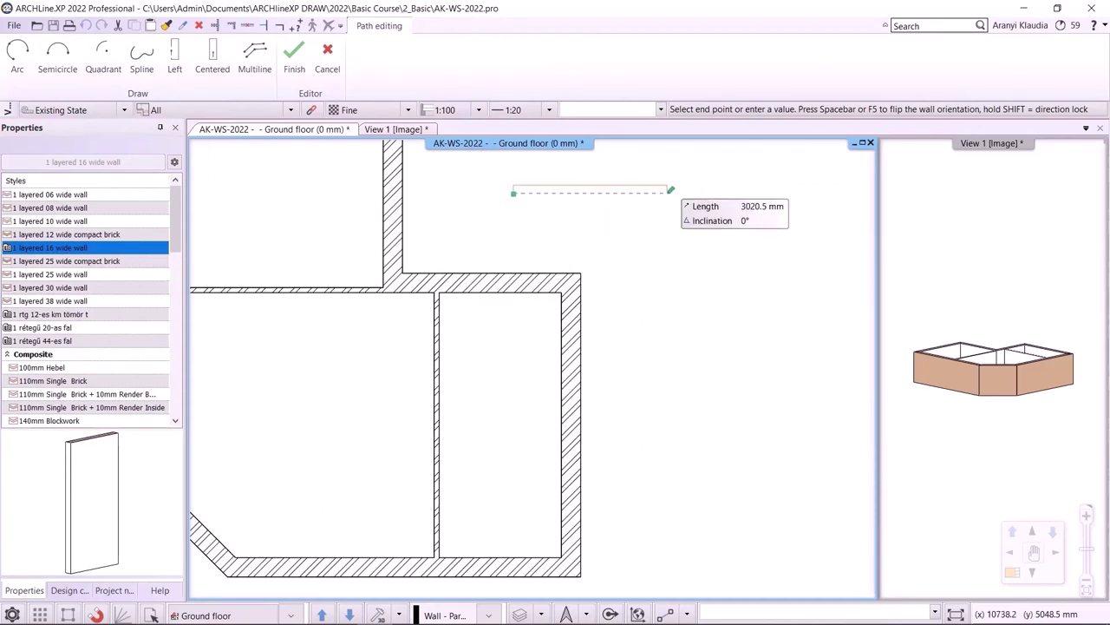
click(707, 190)
key(Escape)
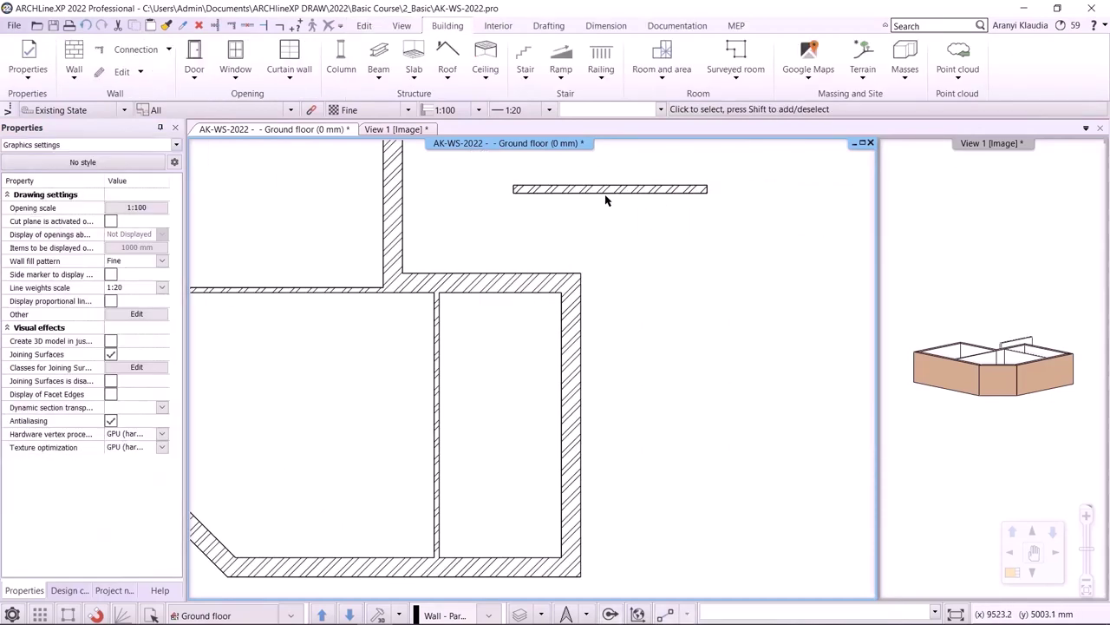
Check the total thickness in the properties of the separate horizontal test wall and delete that wall.
click(605, 198)
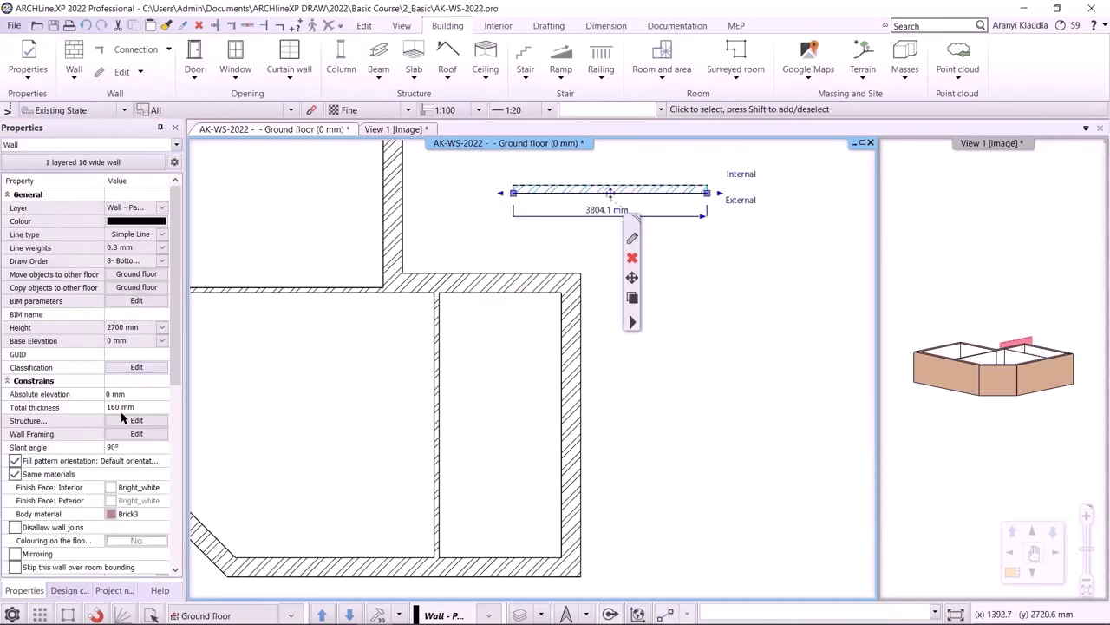
scroll(521, 286, down, 2)
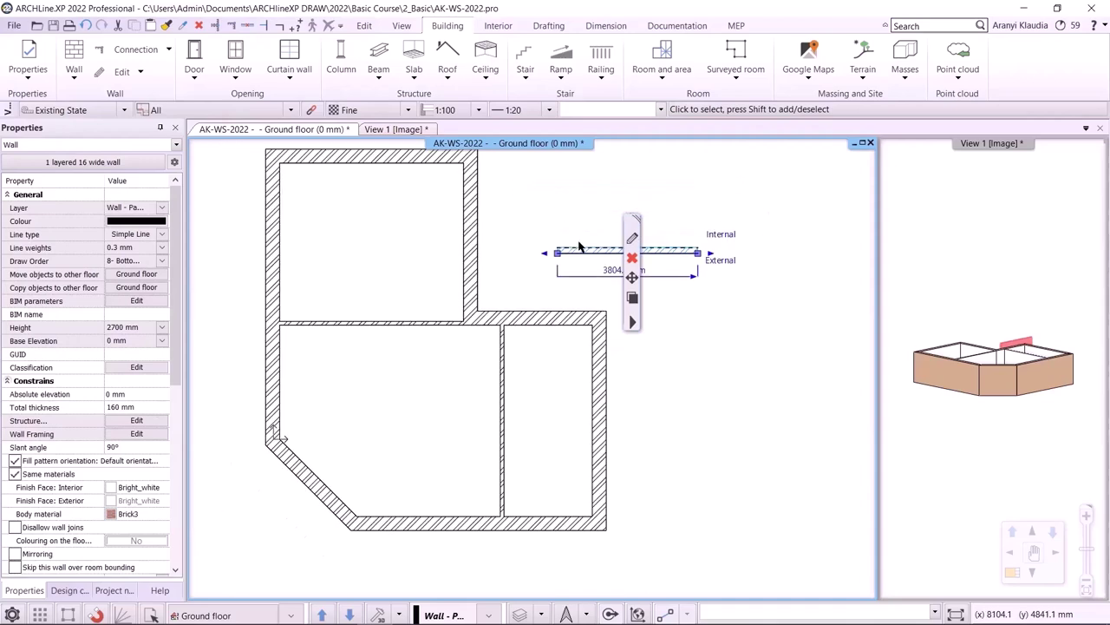
key(Delete)
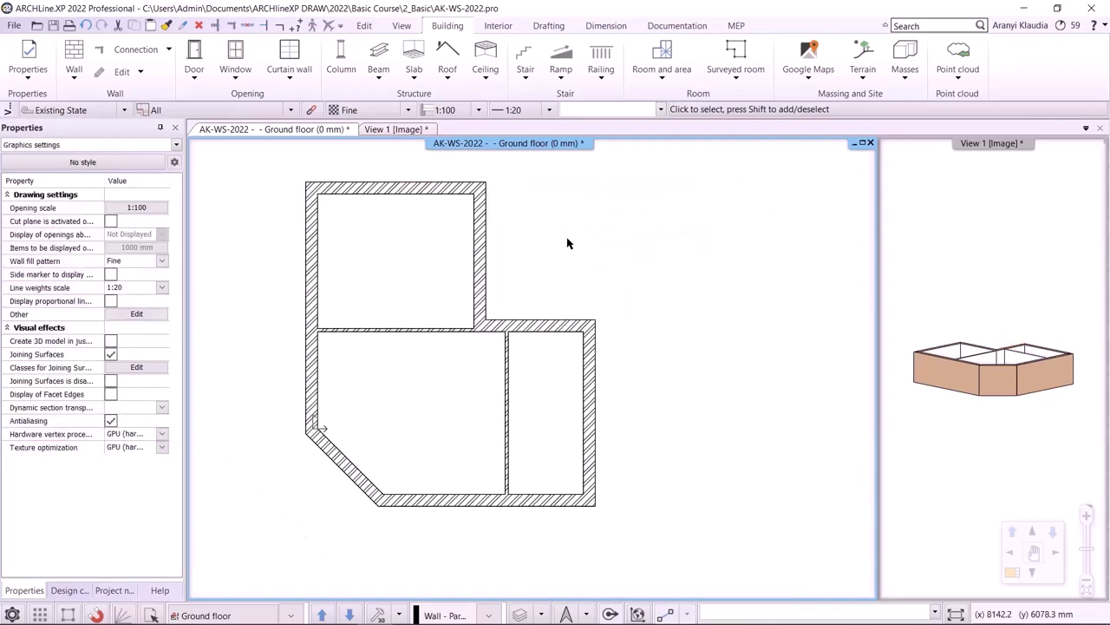
Draw a vertical and a horizontal 1 layered 16 wide wall, the latter about 5907 mm long, with a corner gap between them, beside the building.
click(74, 54)
middle_drag(704, 227, 459, 273)
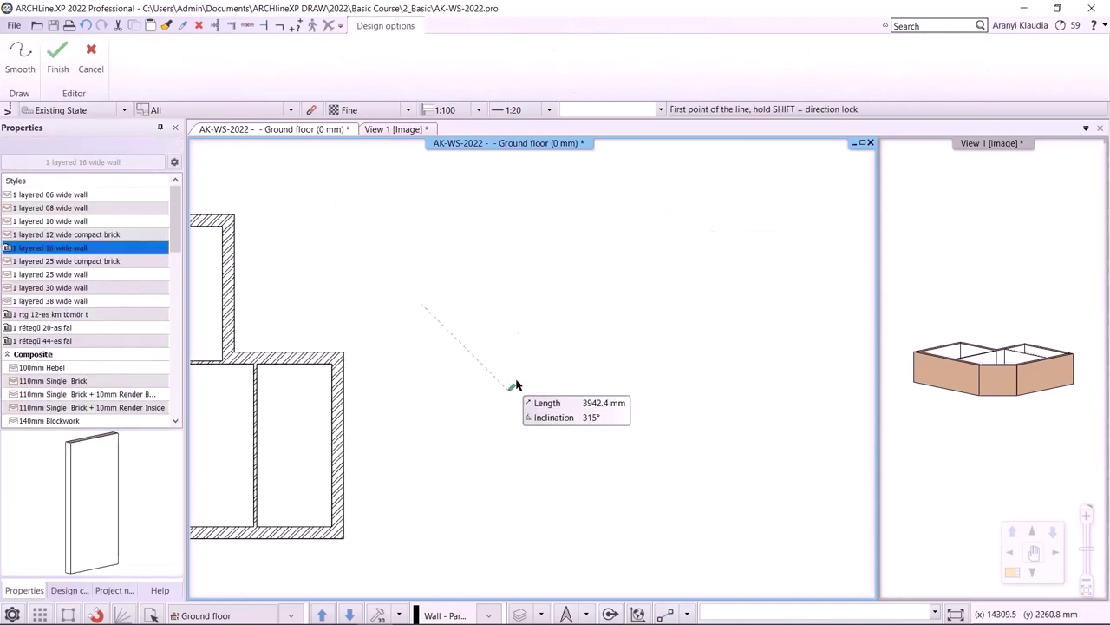
click(508, 389)
click(509, 247)
right_click(521, 223)
click(508, 211)
click(697, 209)
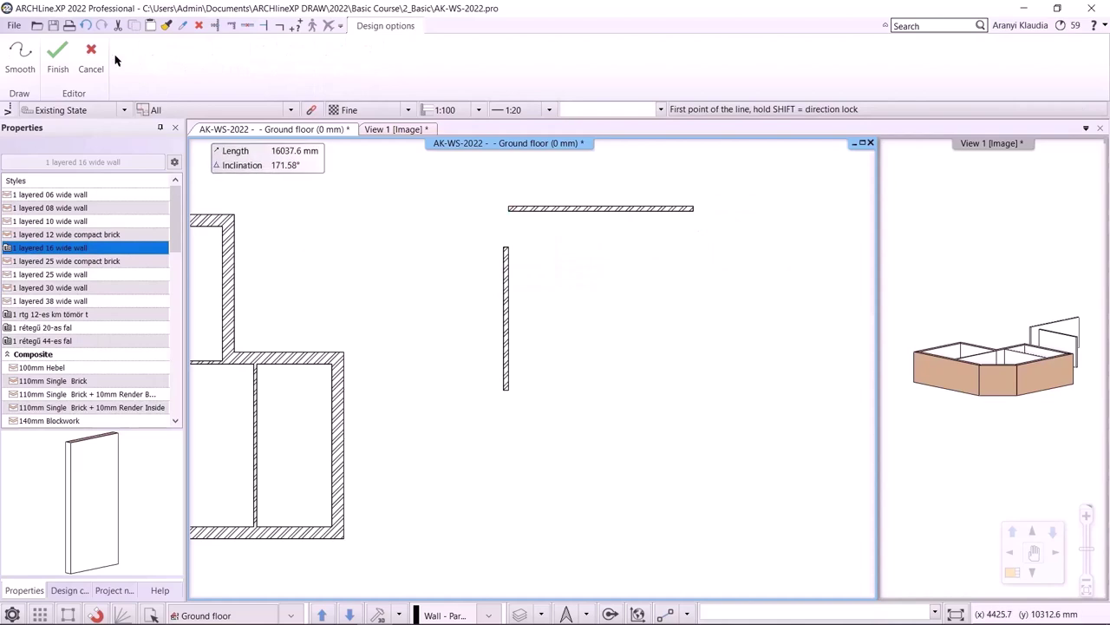
key(Escape)
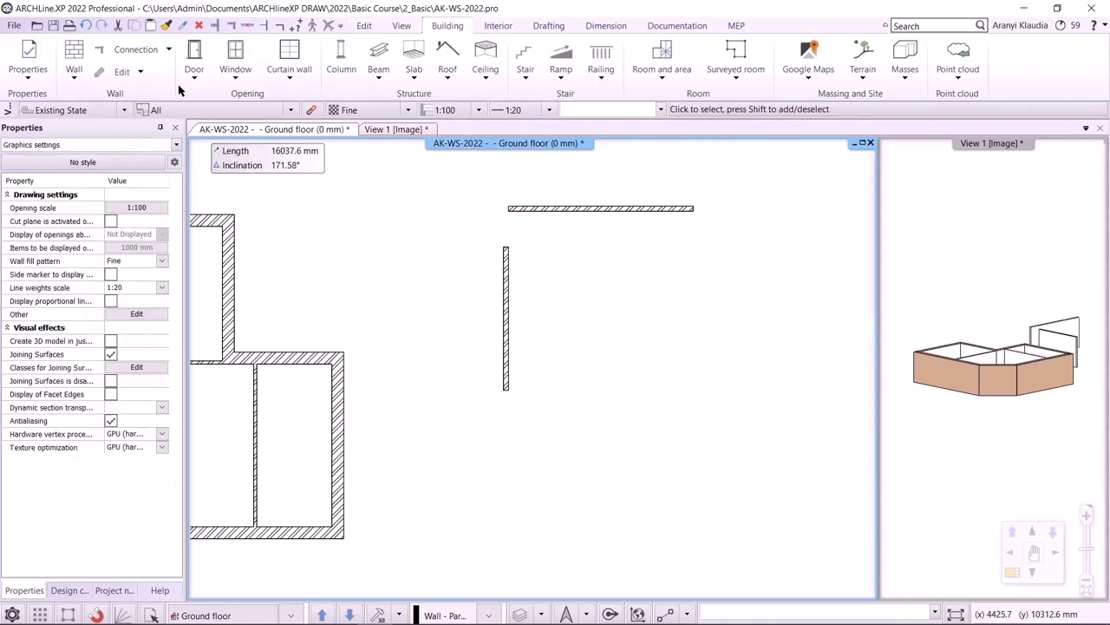
Join the vertical and horizontal test walls with an L connection and undo the join.
click(232, 30)
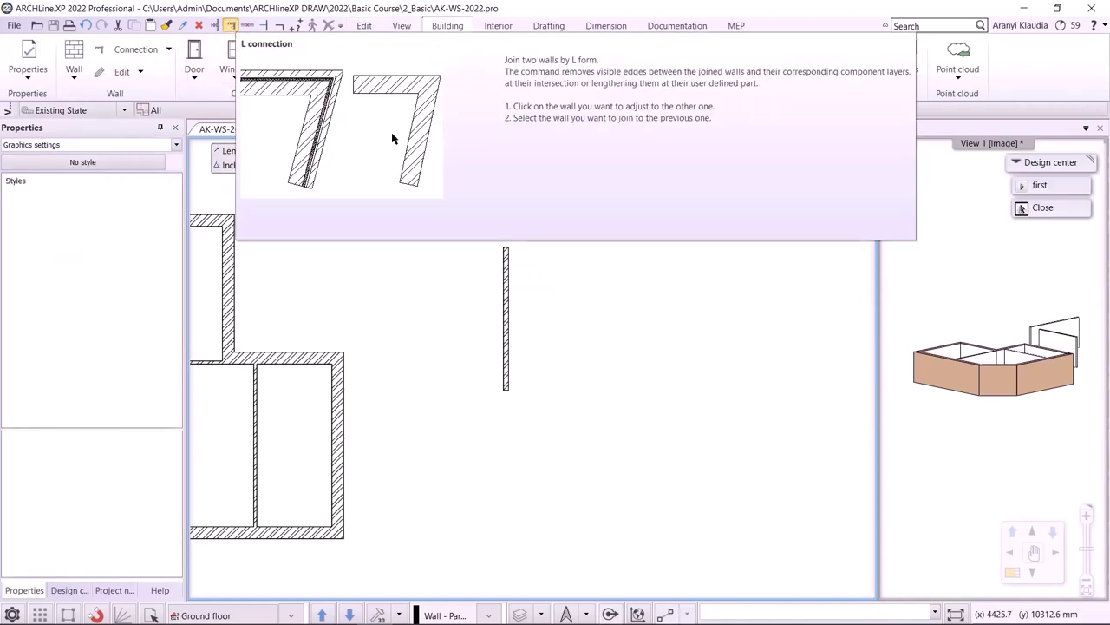
click(505, 255)
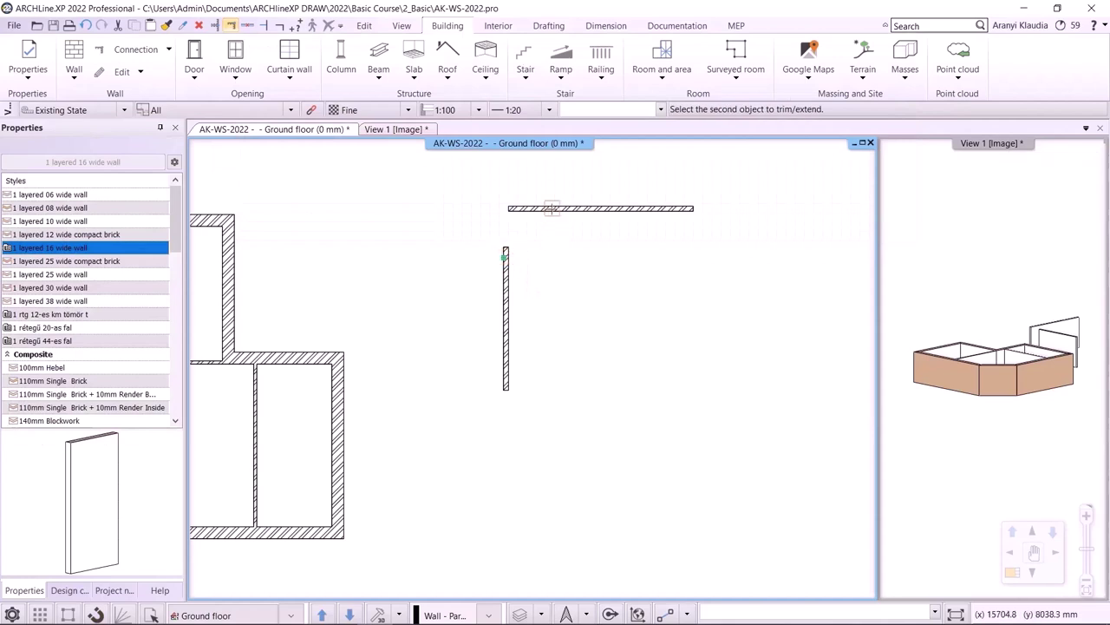
click(552, 208)
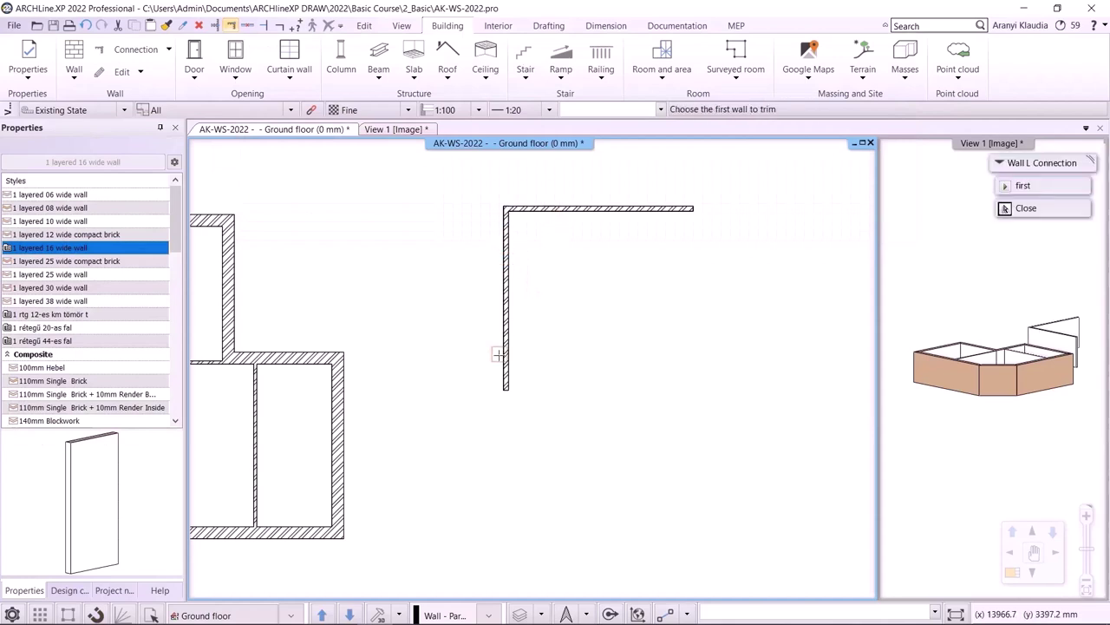
click(558, 355)
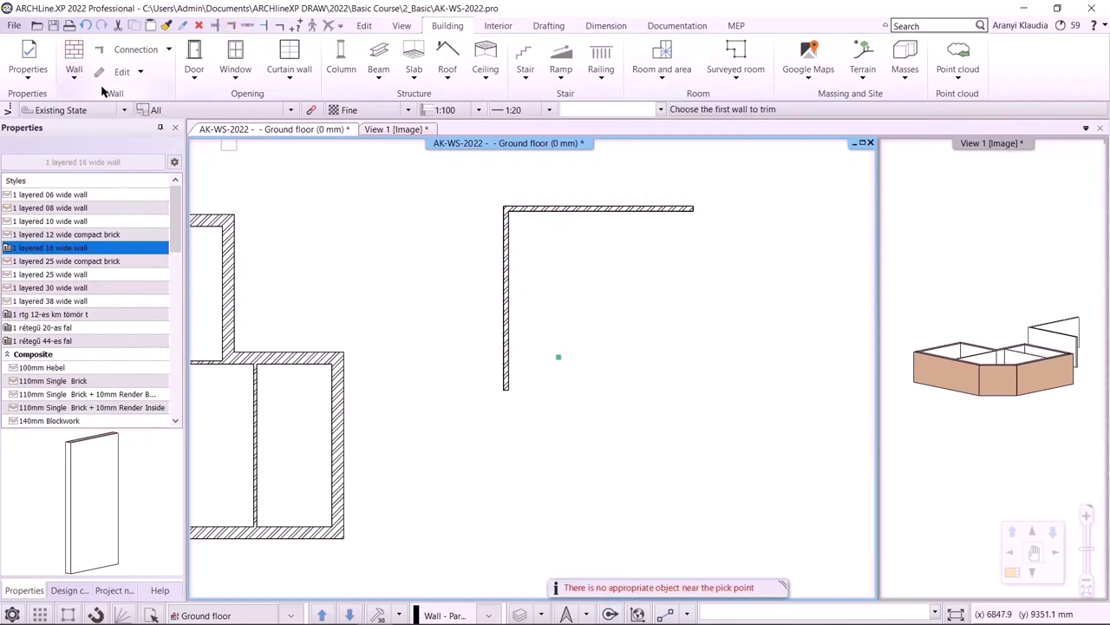
key(Escape)
click(86, 25)
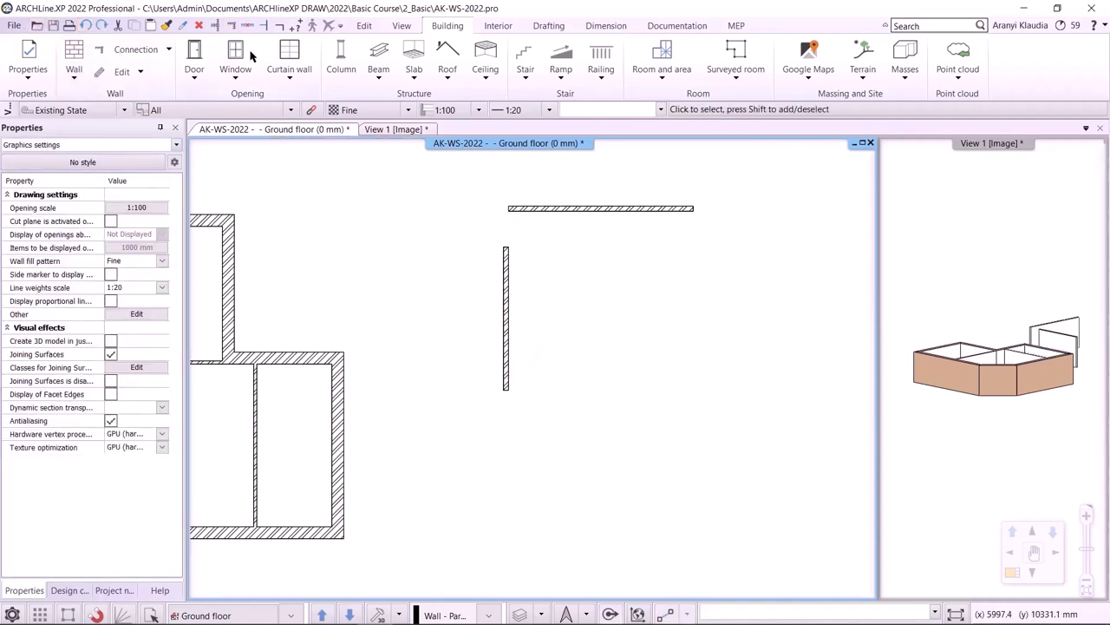
Join the vertical test wall to the horizontal one with a T connection and undo the join.
click(216, 26)
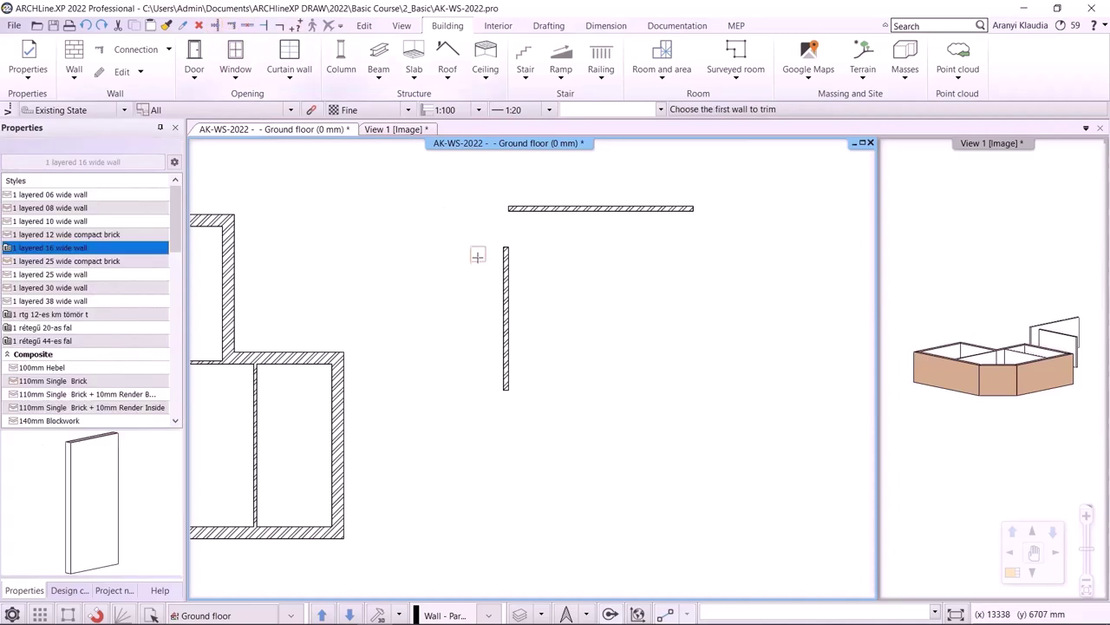
click(507, 273)
click(571, 208)
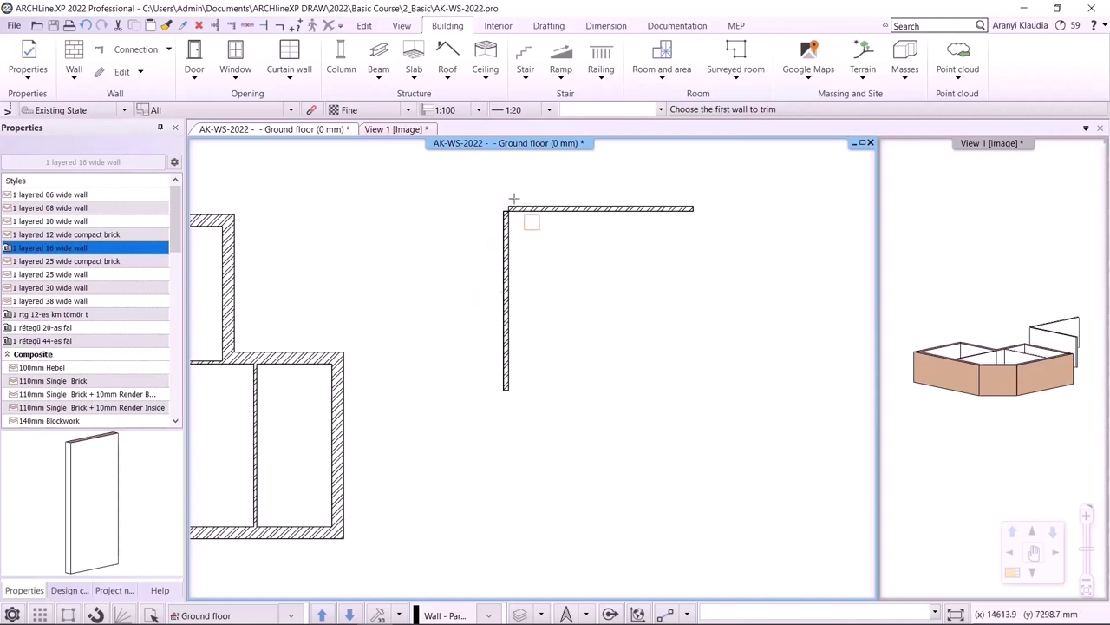
click(505, 228)
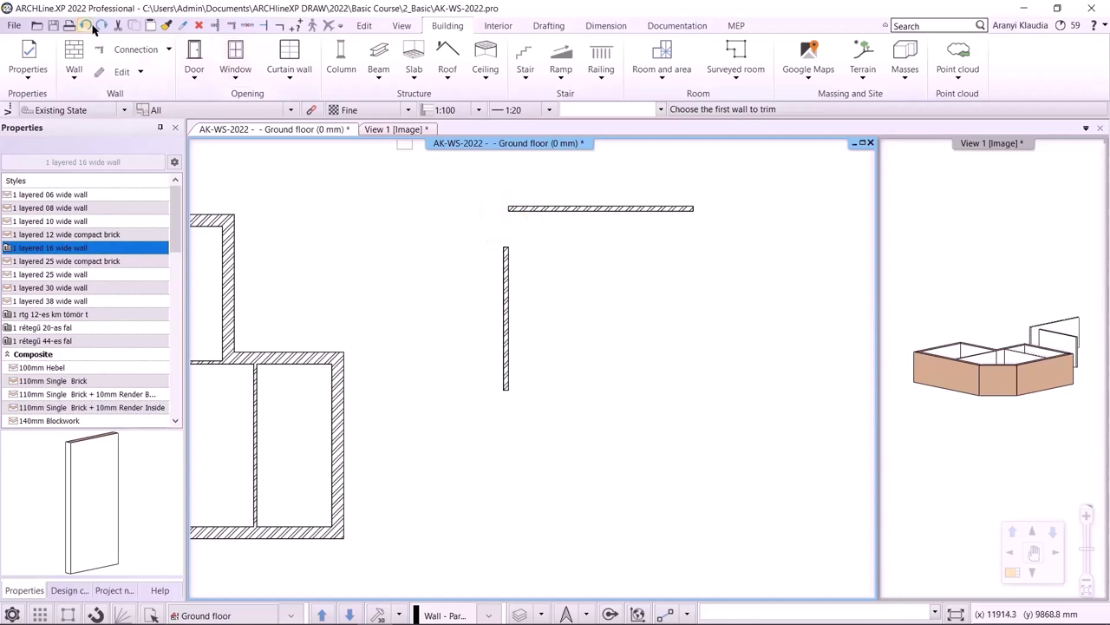
Shorten the horizontal test wall by moving its left end node inward, away from the vertical wall.
click(515, 230)
click(512, 209)
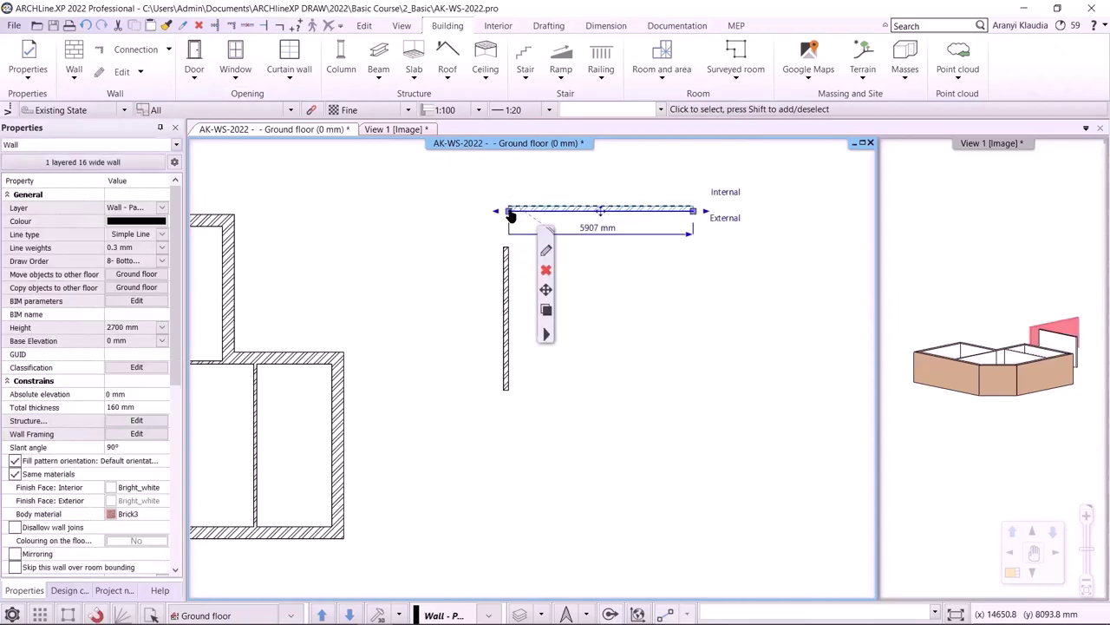
click(509, 209)
click(535, 209)
key(Escape)
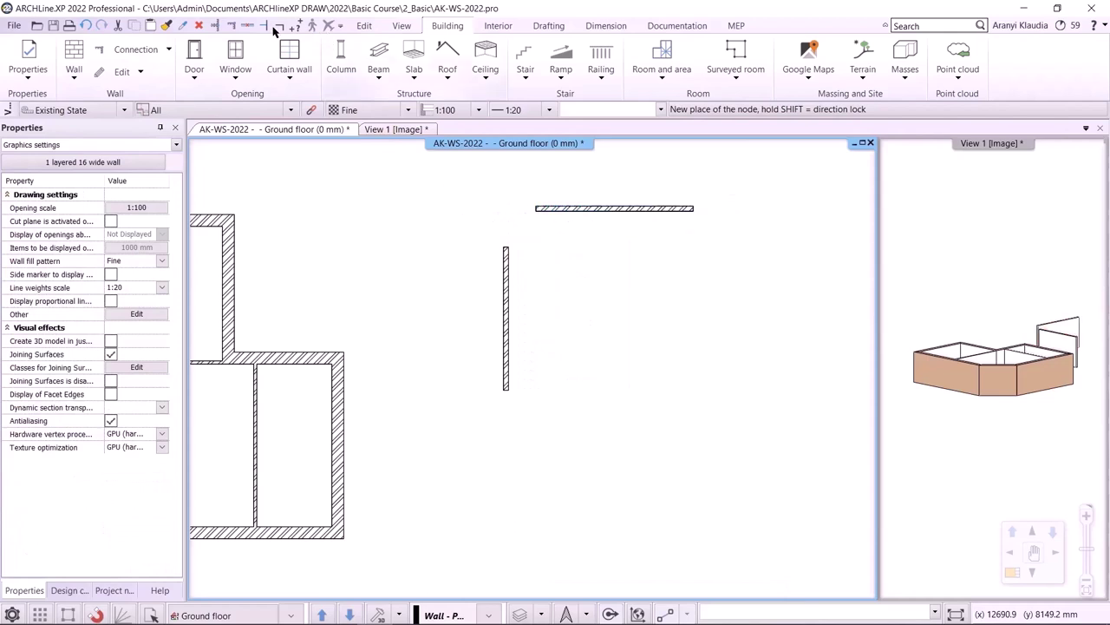
Extend the horizontal test wall to the face of the vertical one with a T connection.
click(564, 209)
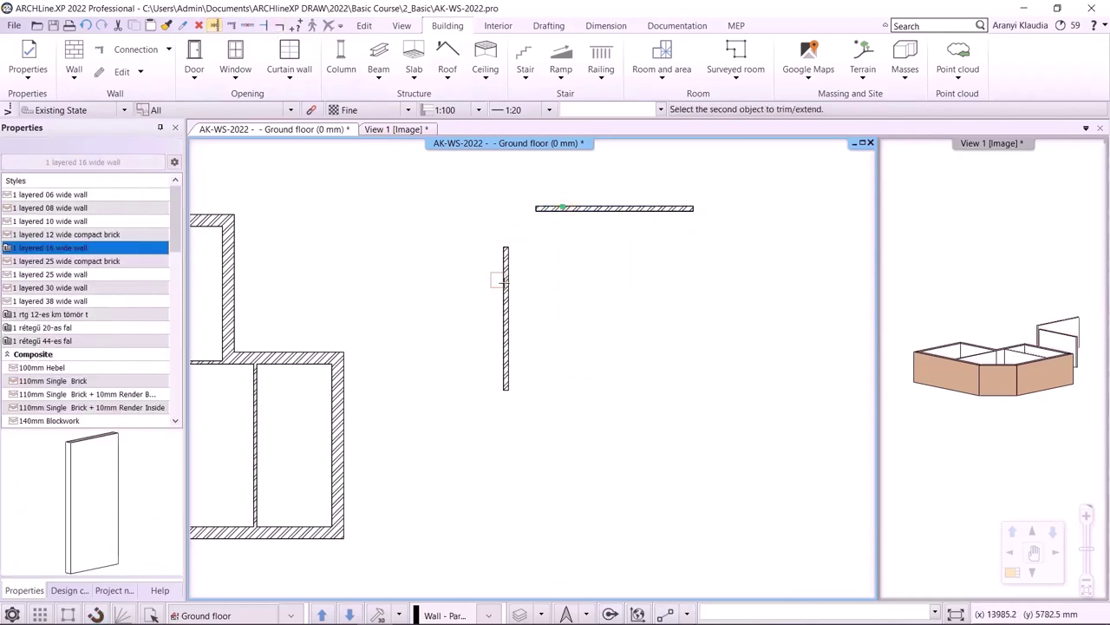
click(503, 279)
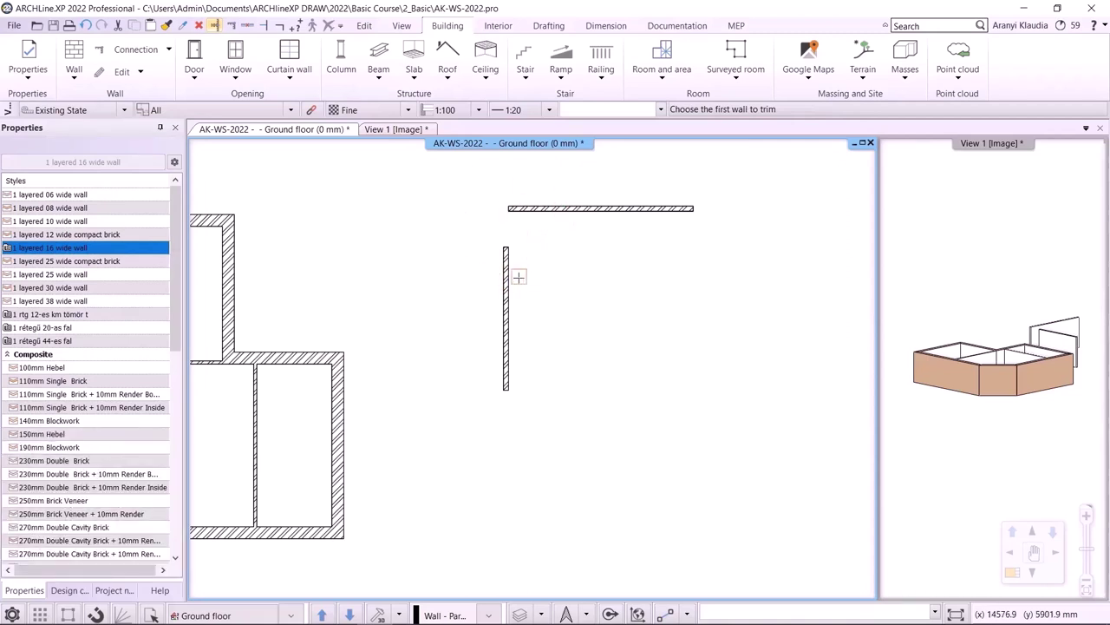
key(Escape)
Stretch the left end of the horizontal test wall well past the vertical wall.
click(559, 209)
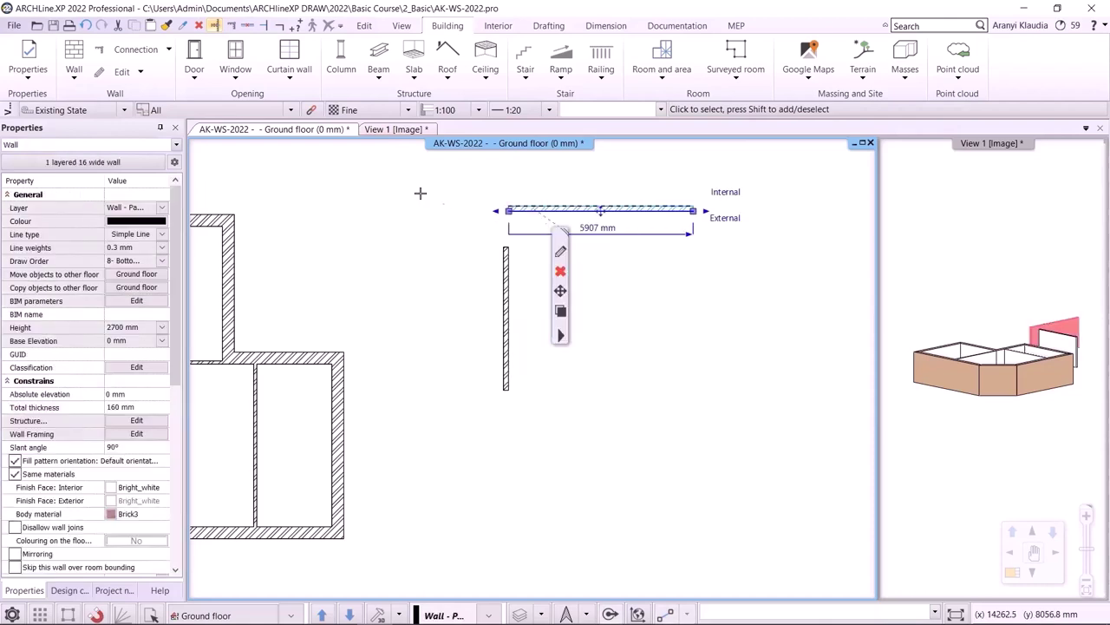
click(391, 208)
click(580, 402)
click(510, 244)
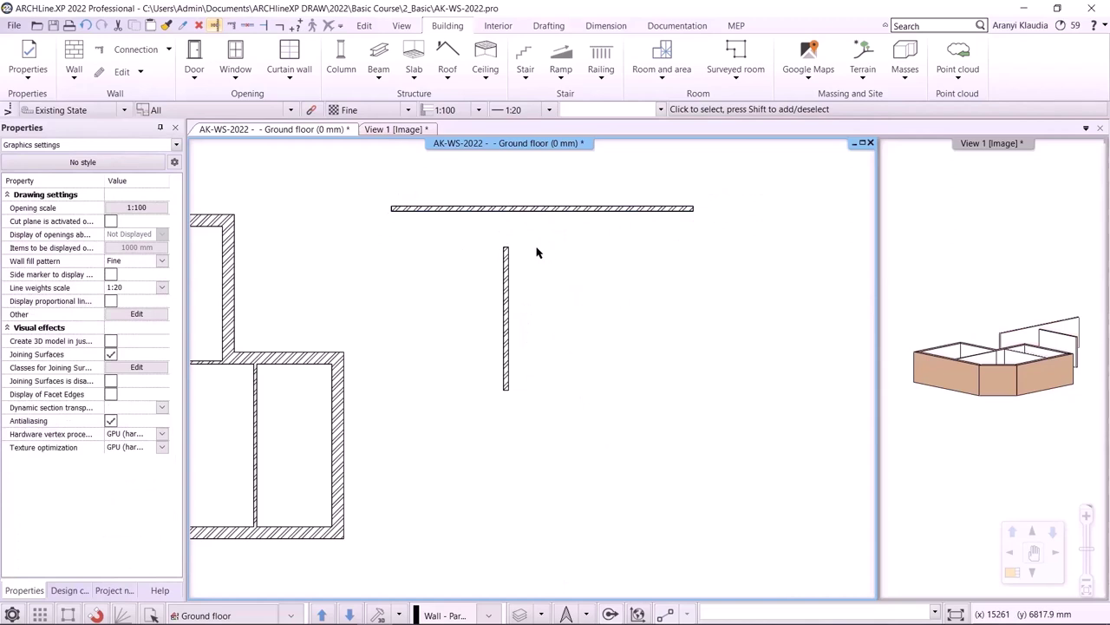
Join the upper end of the vertical test wall to the lengthened horizontal wall with a T connection.
click(214, 25)
click(505, 251)
click(501, 209)
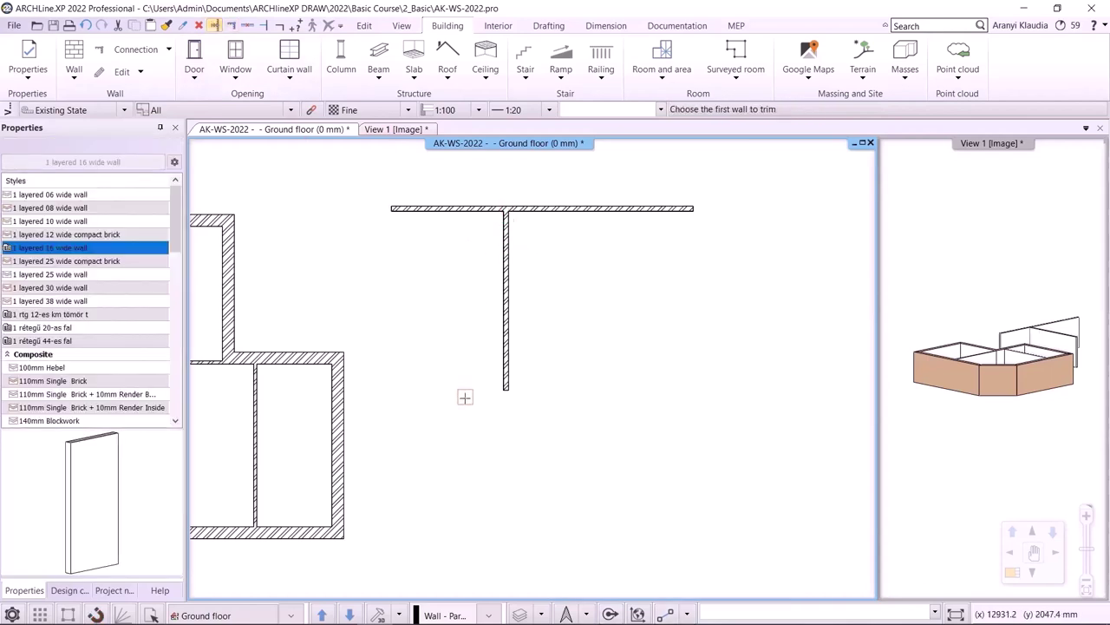
key(Escape)
Select both joined test walls beside the building and delete them.
click(608, 422)
click(424, 210)
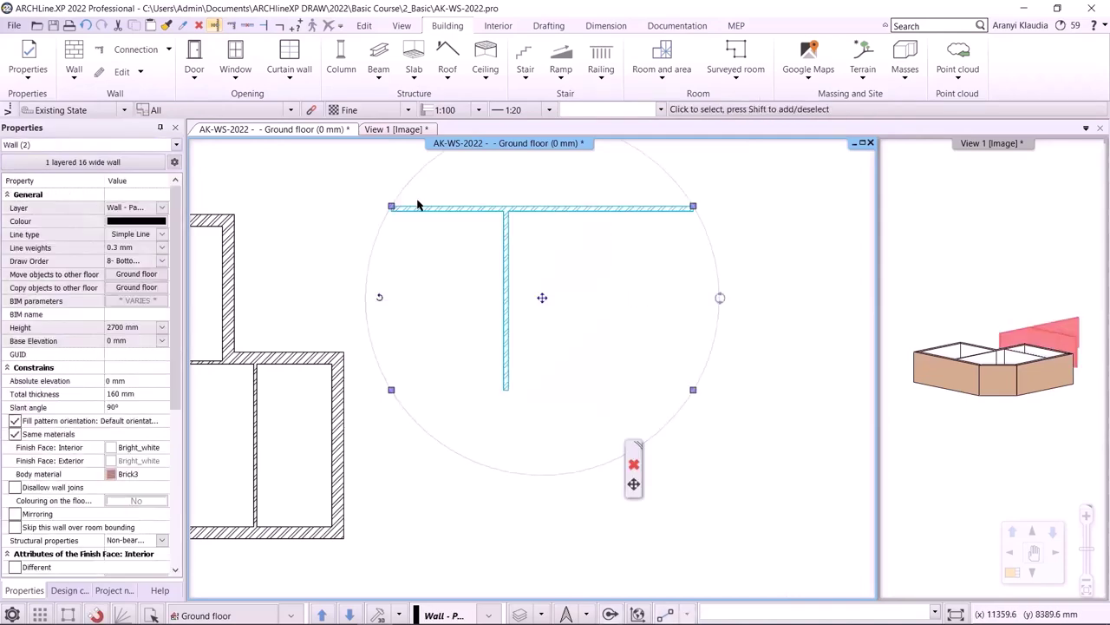
key(Delete)
Dimension the inner length of the upper room's top wall with Quick dimension, placing the dimension line above the building.
scroll(412, 327, down, 2)
scroll(411, 327, up, 2)
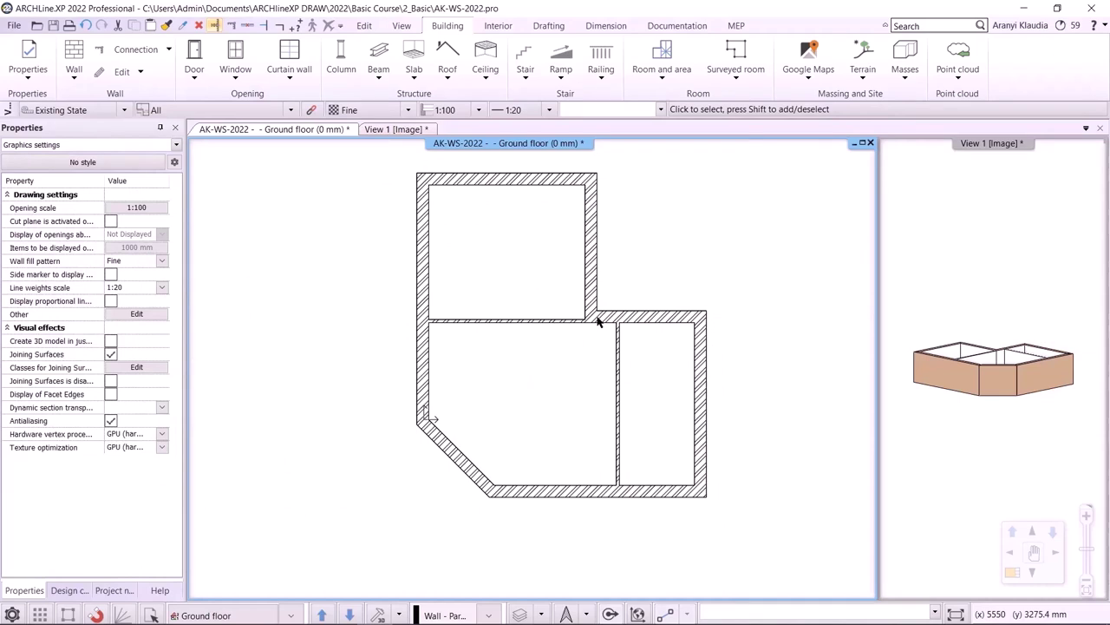
scroll(586, 294, down, 1)
click(606, 26)
click(93, 61)
click(161, 81)
click(434, 218)
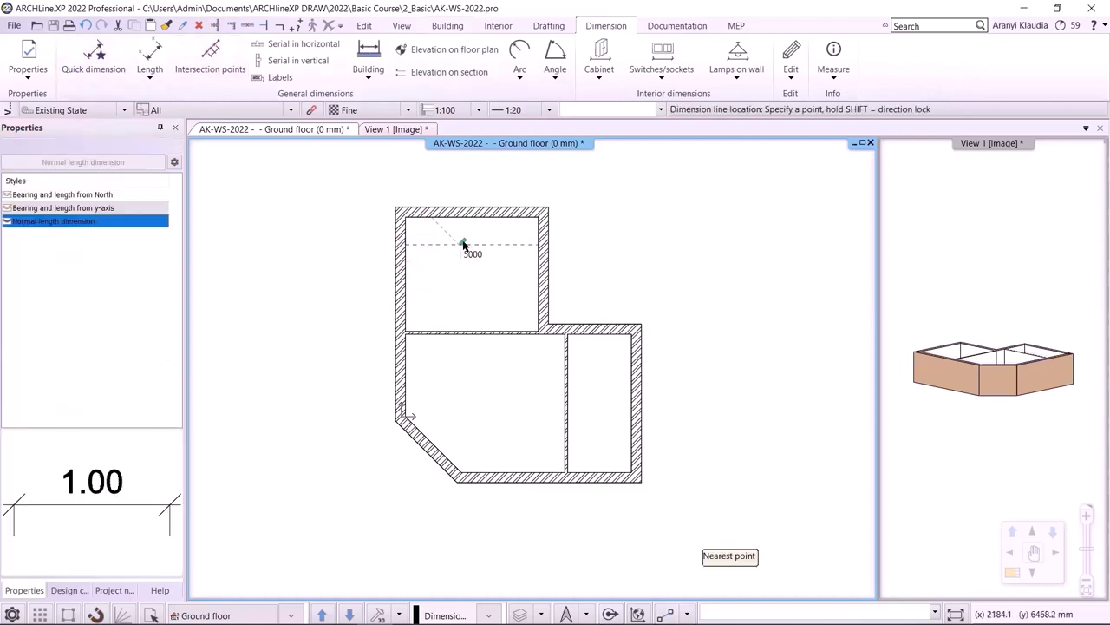
scroll(550, 223, down, 1)
click(512, 196)
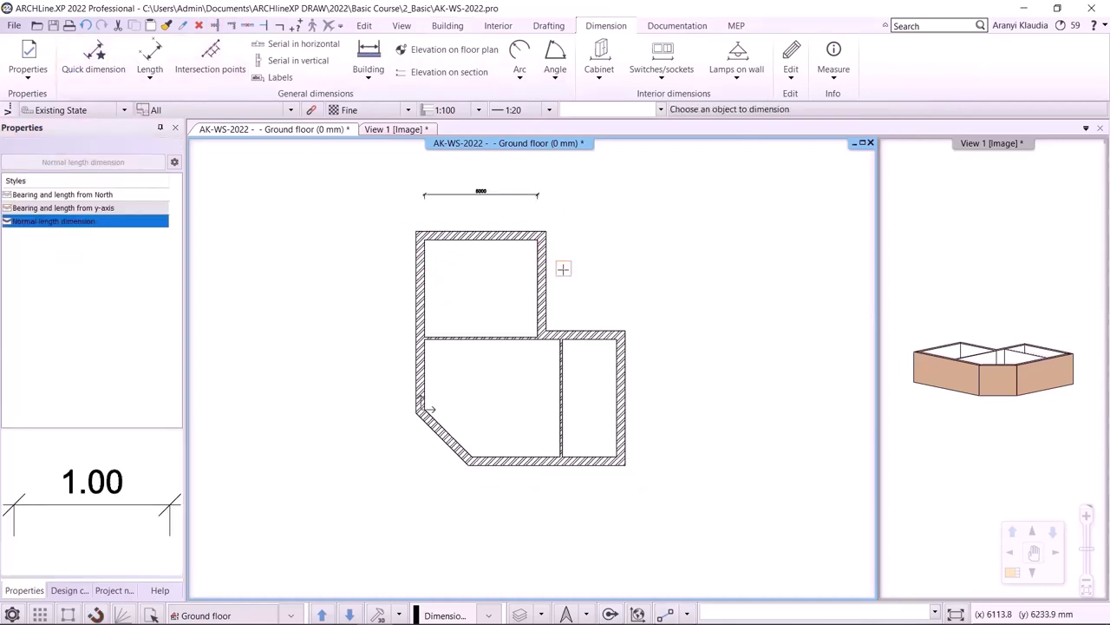
Add quick dimensions for the upper room's right exterior wall and the lower right exterior wall, aligned on one line outside the building.
scroll(563, 269, up, 1)
click(533, 293)
click(678, 312)
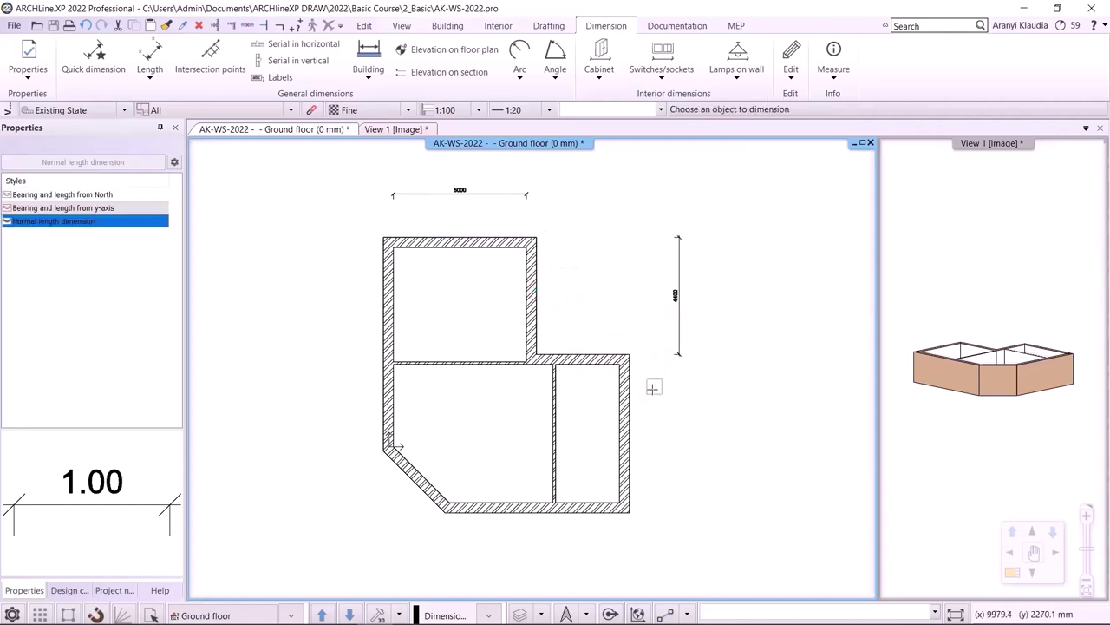
click(631, 374)
click(678, 352)
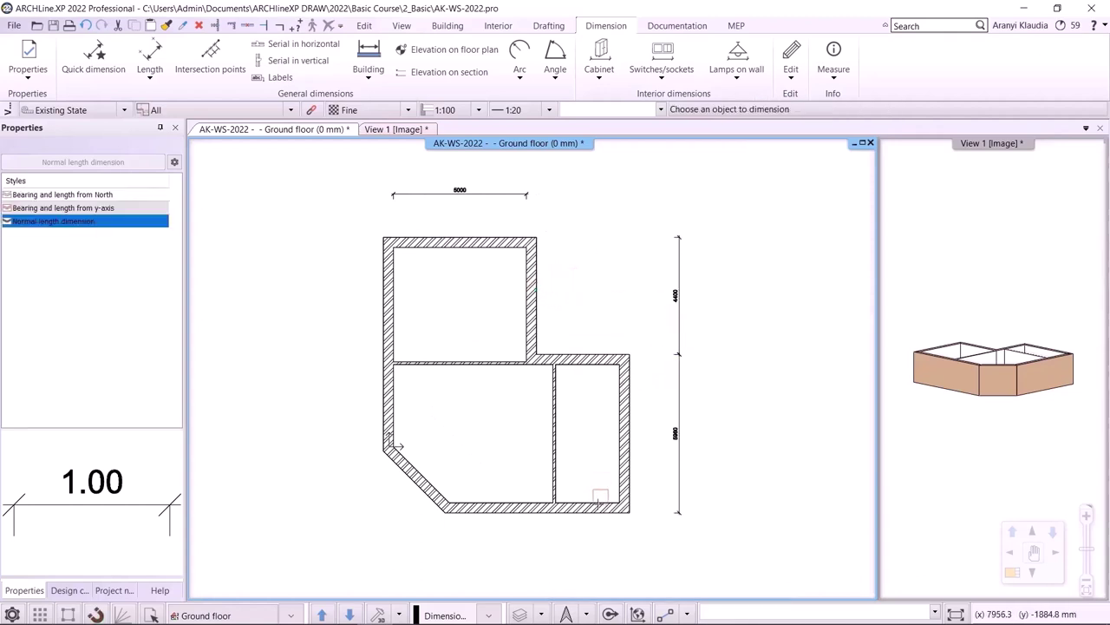
Add quick dimensions below the building for the lower exterior wall's two segments on either side of the vertical partition.
click(580, 507)
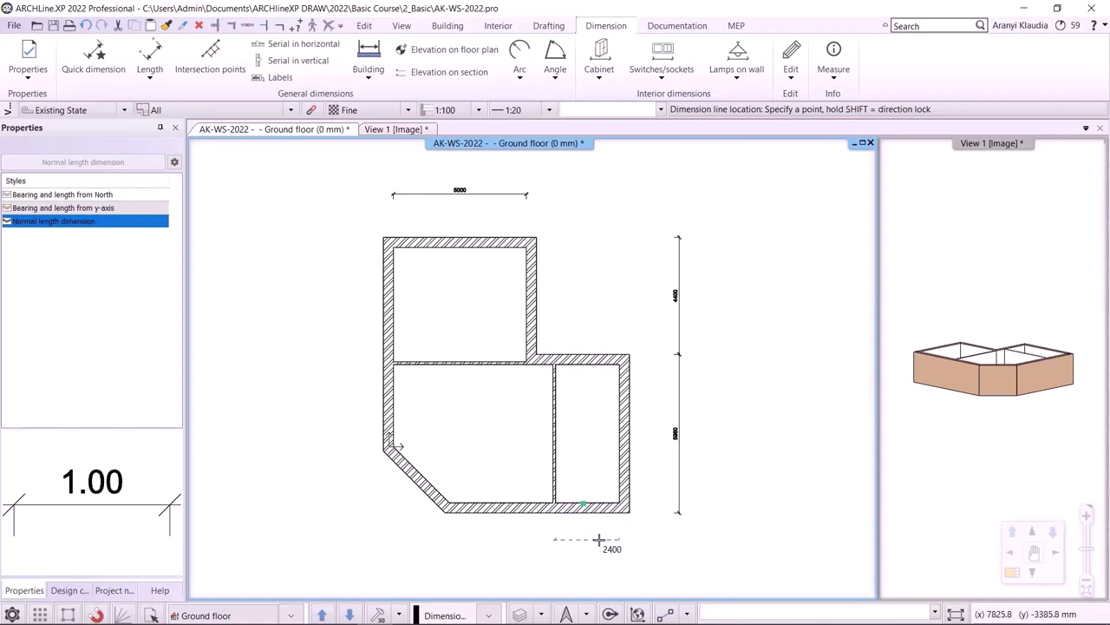
click(598, 540)
scroll(597, 539, up, 1)
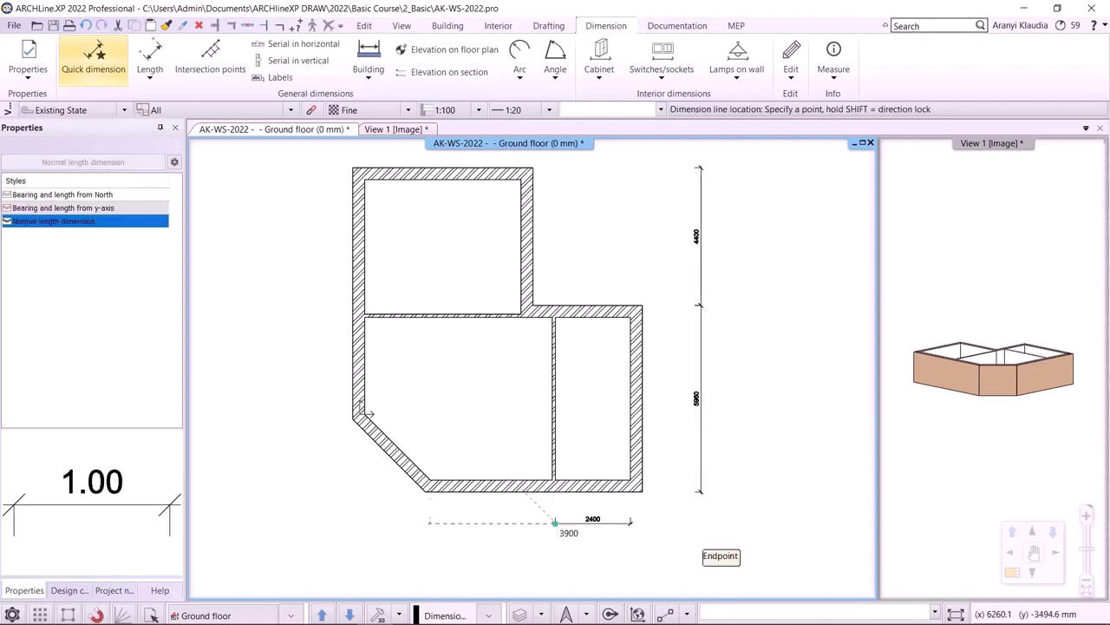
click(694, 545)
Add quick dimensions outside the building for the diagonal wall and both segments of the left exterior wall.
click(409, 458)
click(380, 483)
click(360, 369)
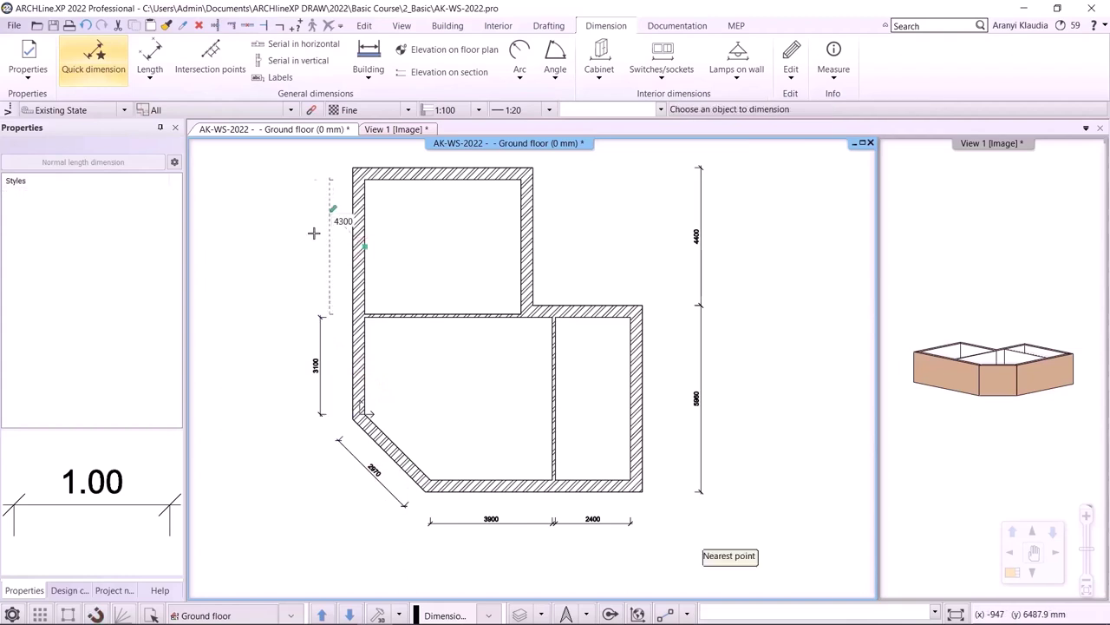
click(321, 317)
scroll(575, 347, down, 1)
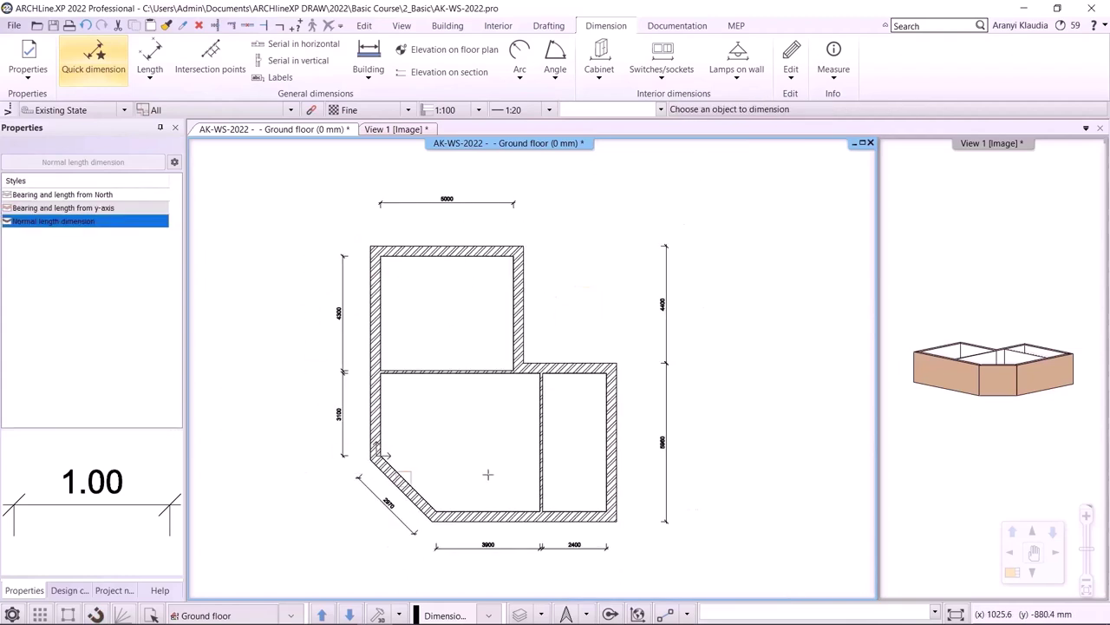
Add an overall Length dimension between the left exterior wall's inner corners, placed outside the existing dimension line.
click(150, 60)
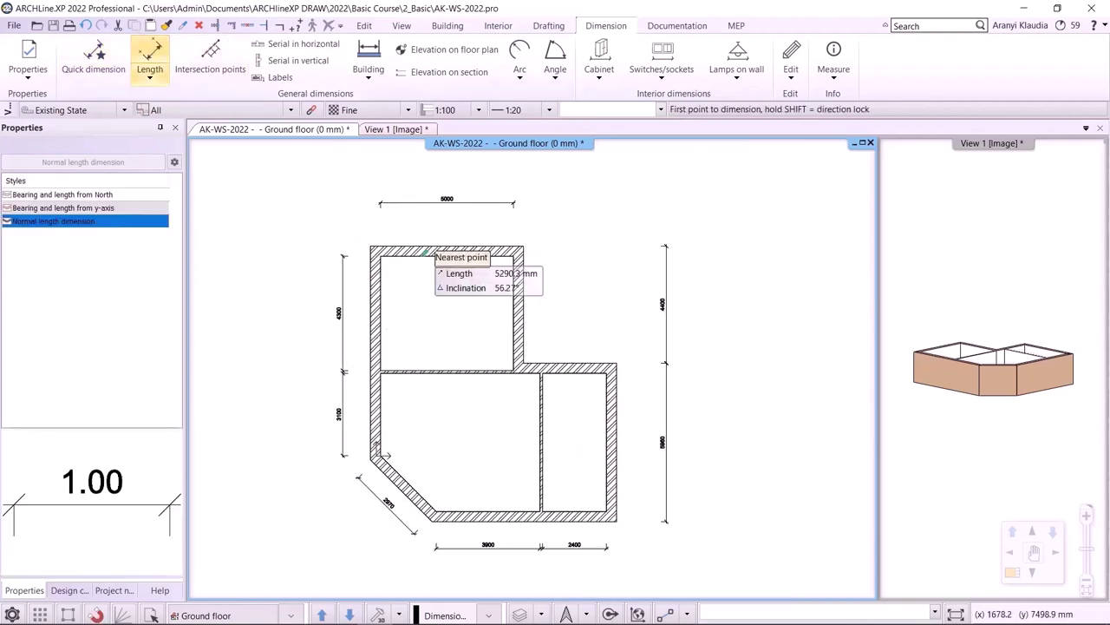
click(379, 256)
click(380, 454)
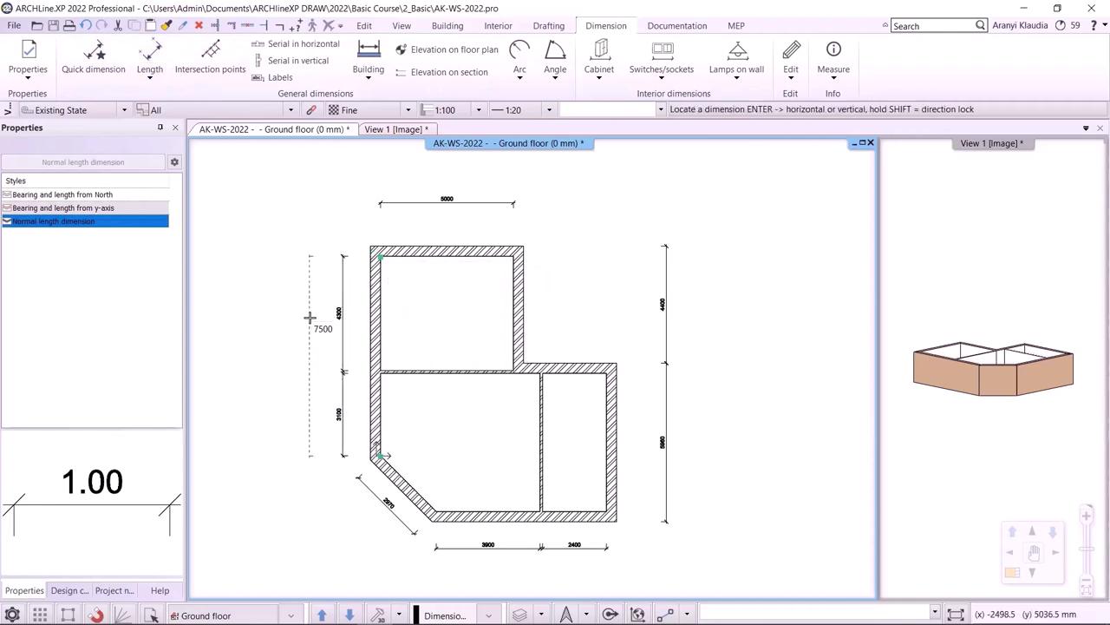
click(321, 299)
Add an overall Length dimension between the lower exterior wall's inner corners, placed below the two segment dimensions, and finish dimensioning.
click(436, 513)
click(614, 518)
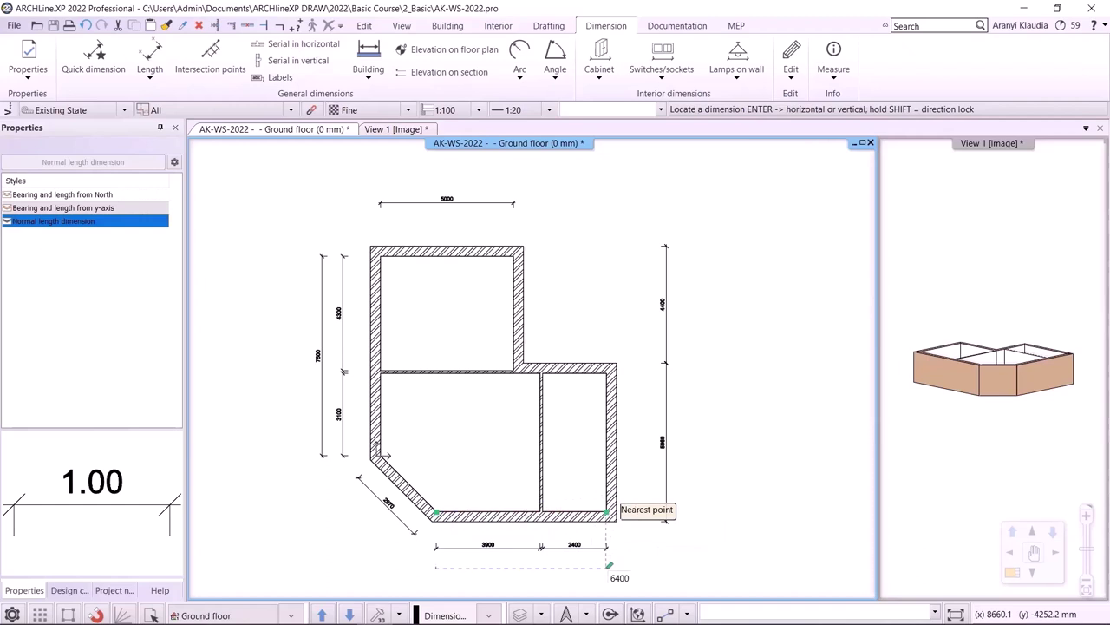
click(626, 548)
key(Escape)
middle_drag(592, 489, 581, 454)
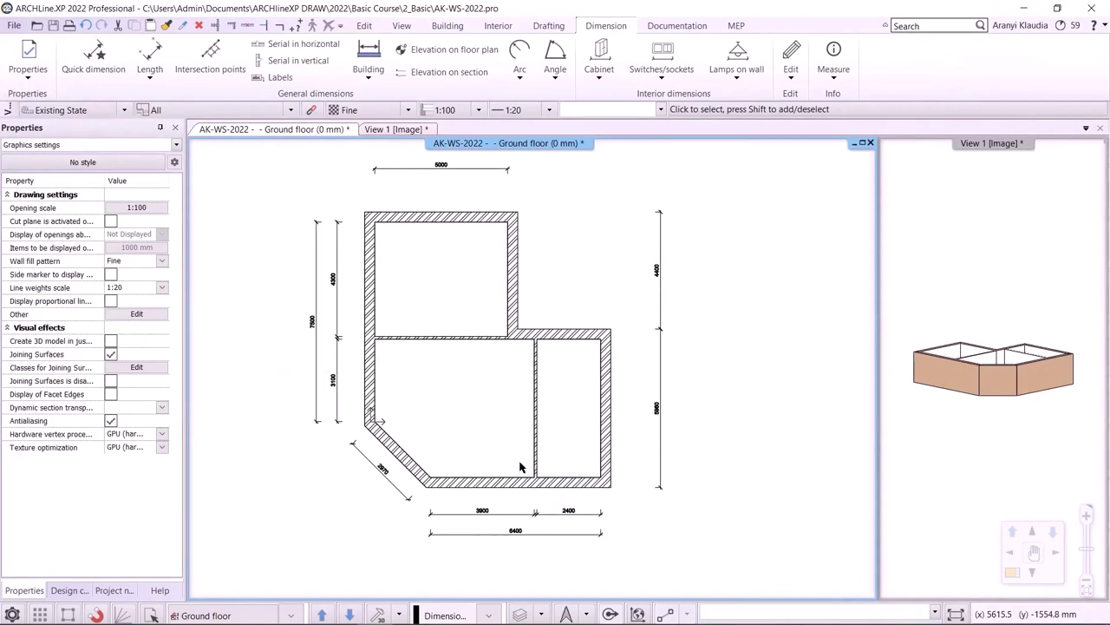
Review the default slab properties, including base offset, total thickness and materials, and accept them.
click(447, 25)
click(28, 68)
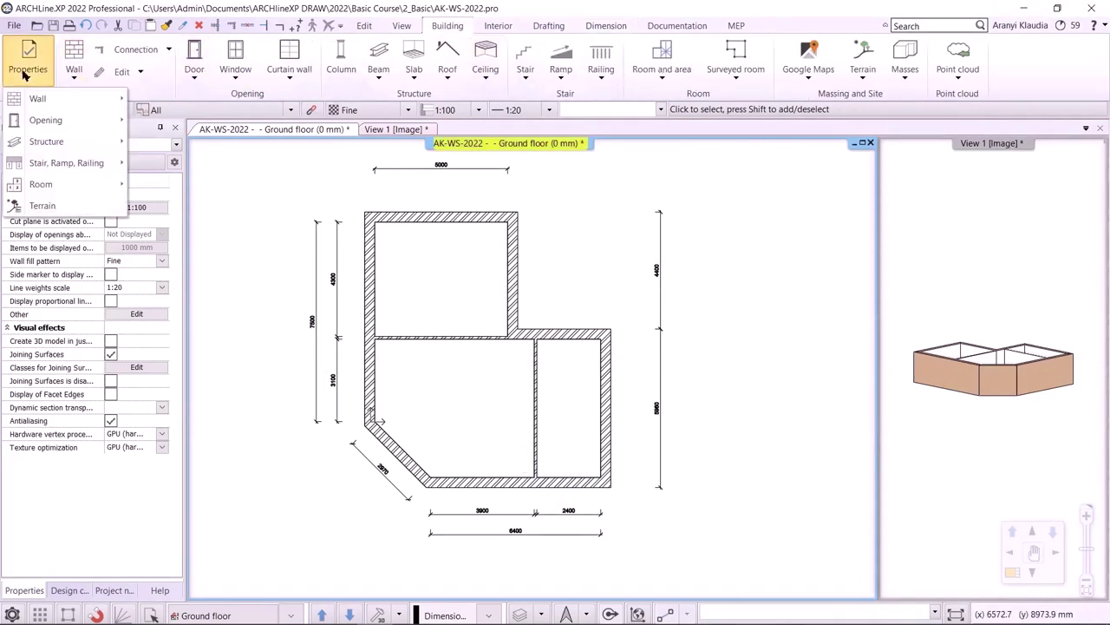
mouse_move(36, 148)
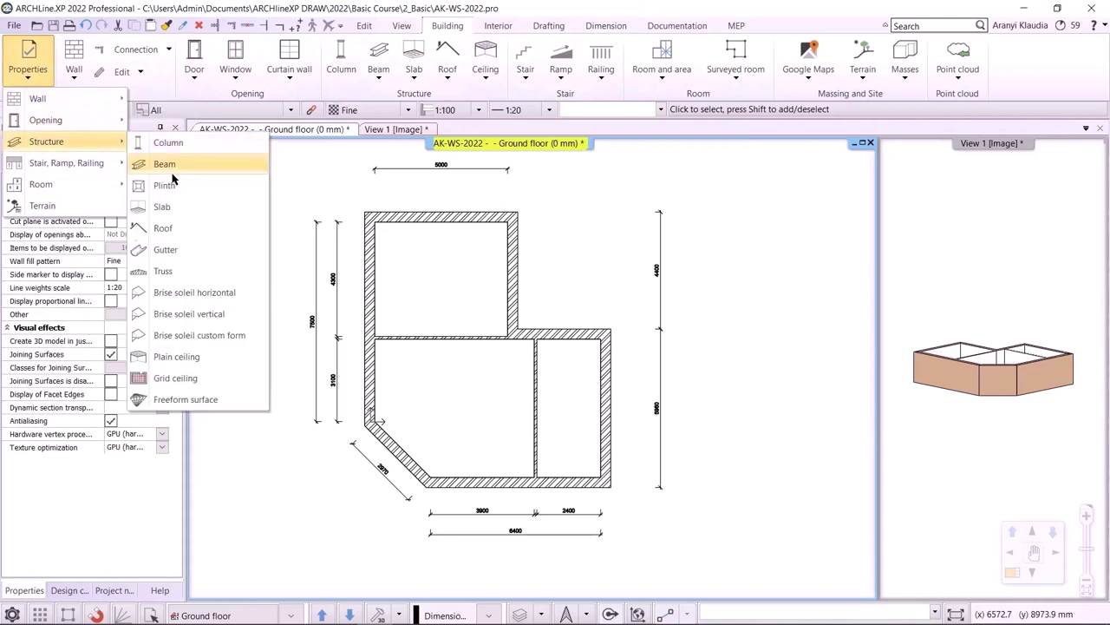
key(Escape)
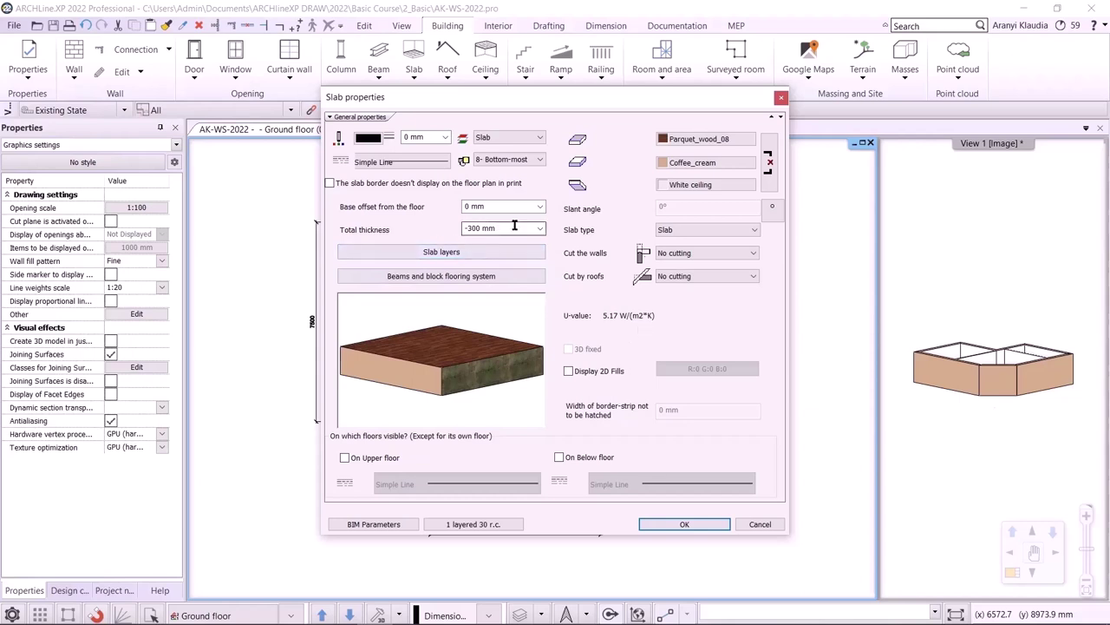
click(682, 524)
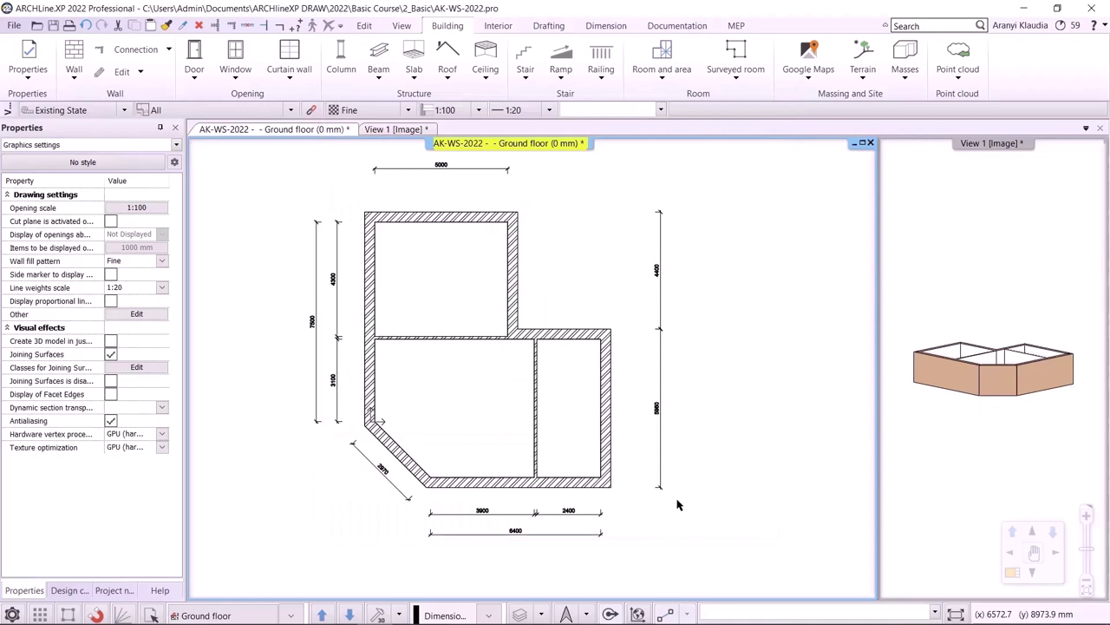
Create a ground floor slab with Slab by walls, enclosing the whole building in the selection window.
click(412, 77)
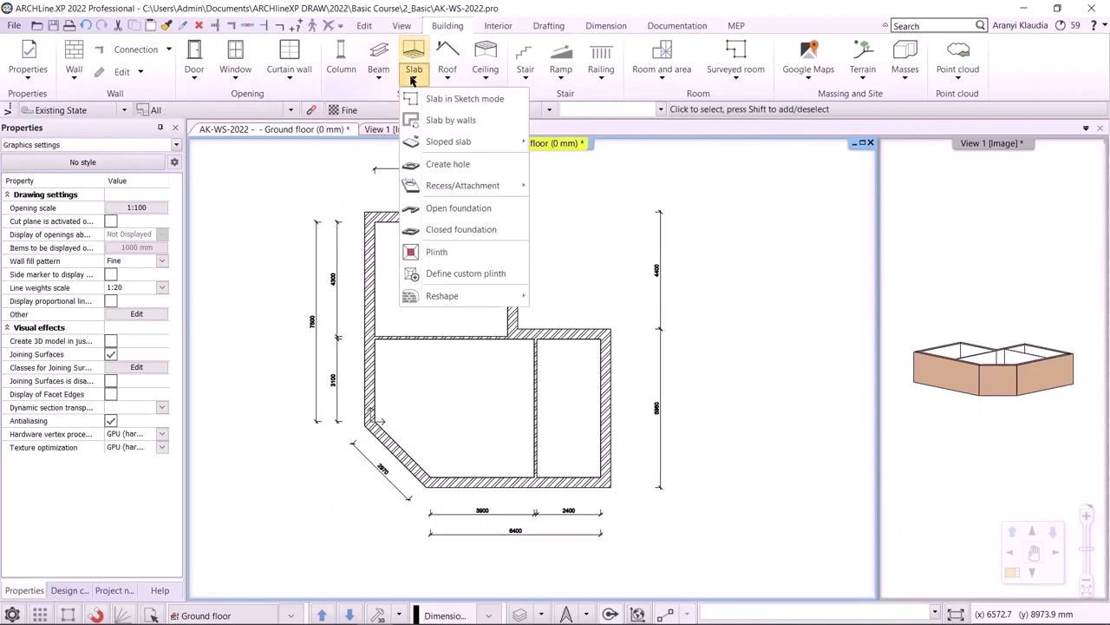
click(459, 128)
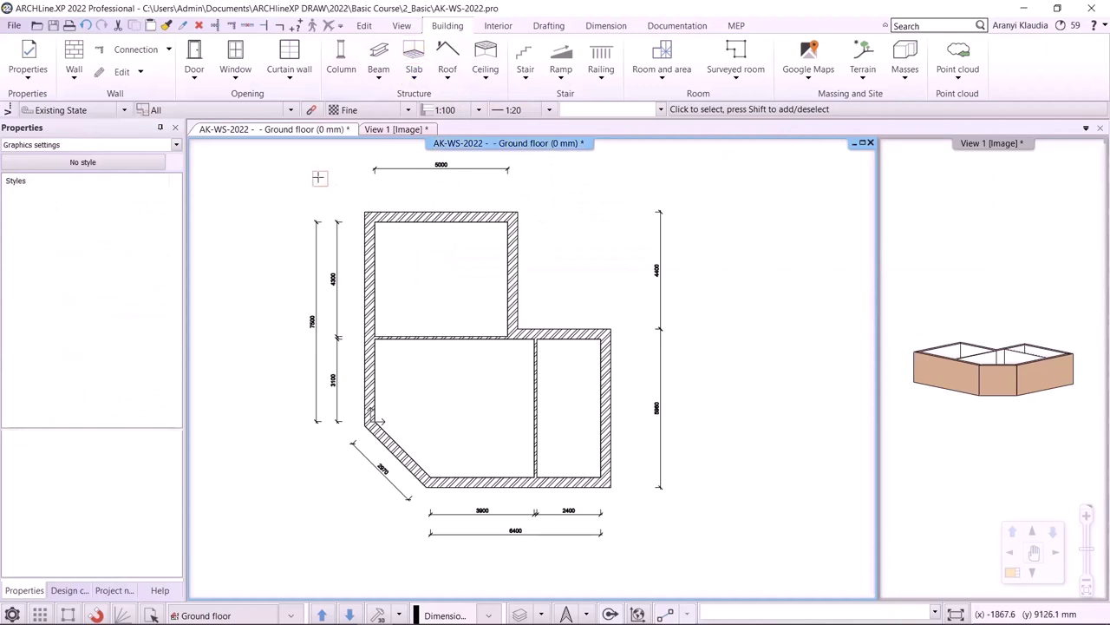
click(317, 176)
click(632, 519)
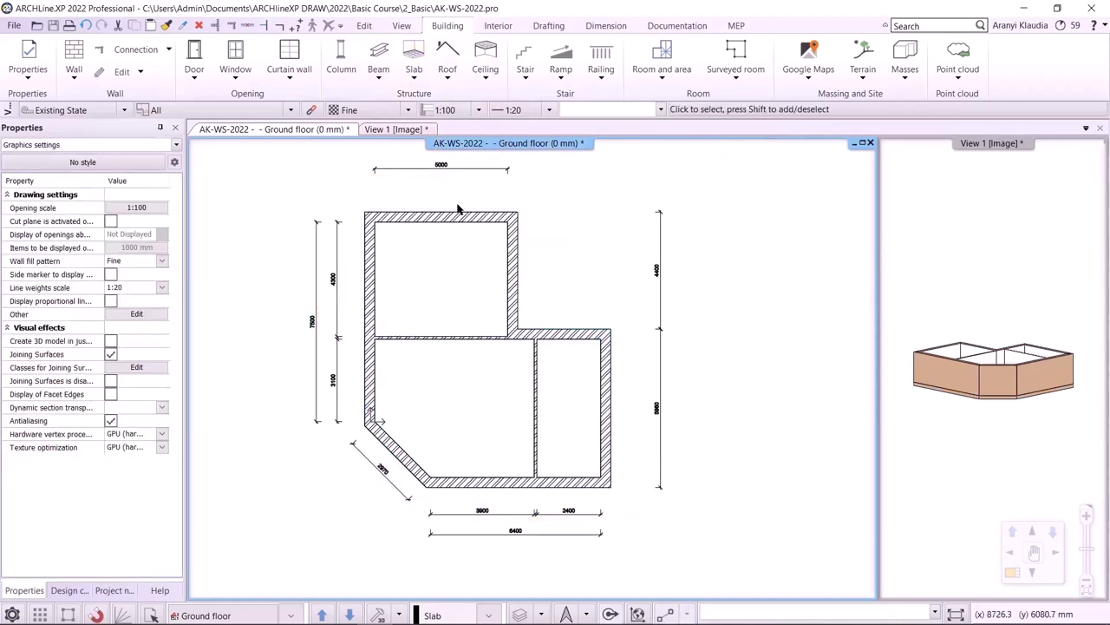
Select all walls in the project through the Wall tool's selection option.
scroll(449, 422, up, 3)
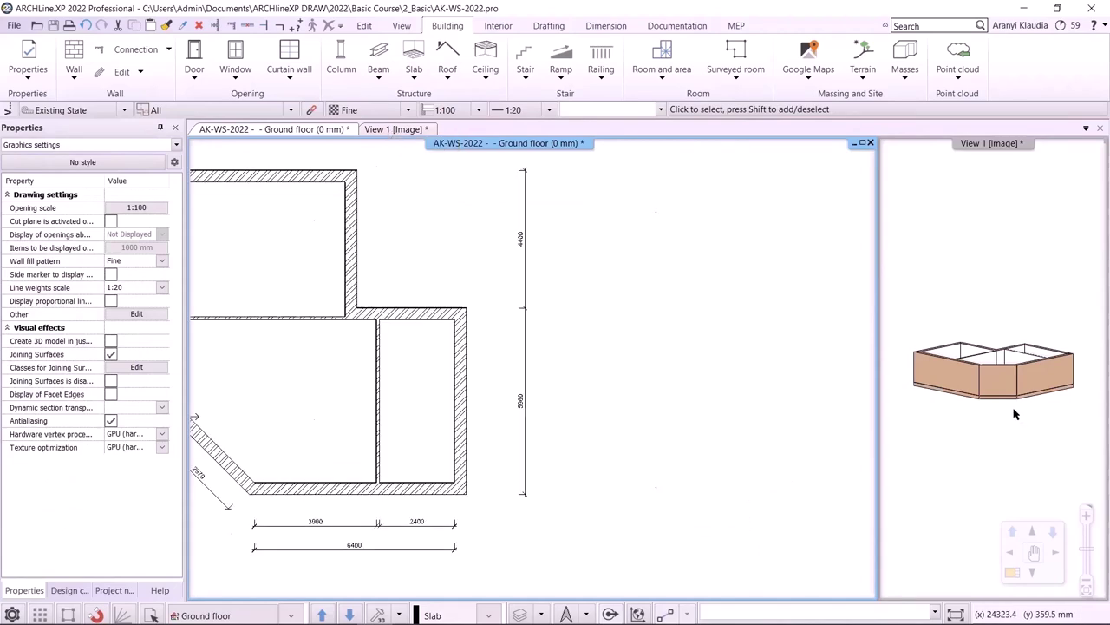
scroll(448, 422, down, 4)
scroll(448, 423, up, 1)
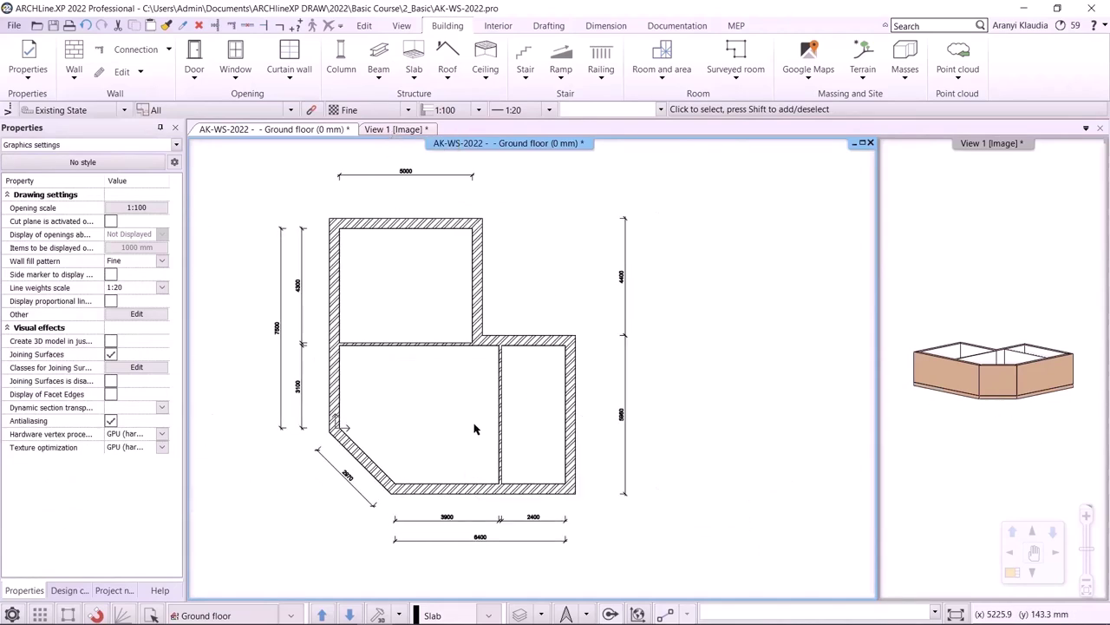
click(1029, 528)
scroll(1029, 528, up, 3)
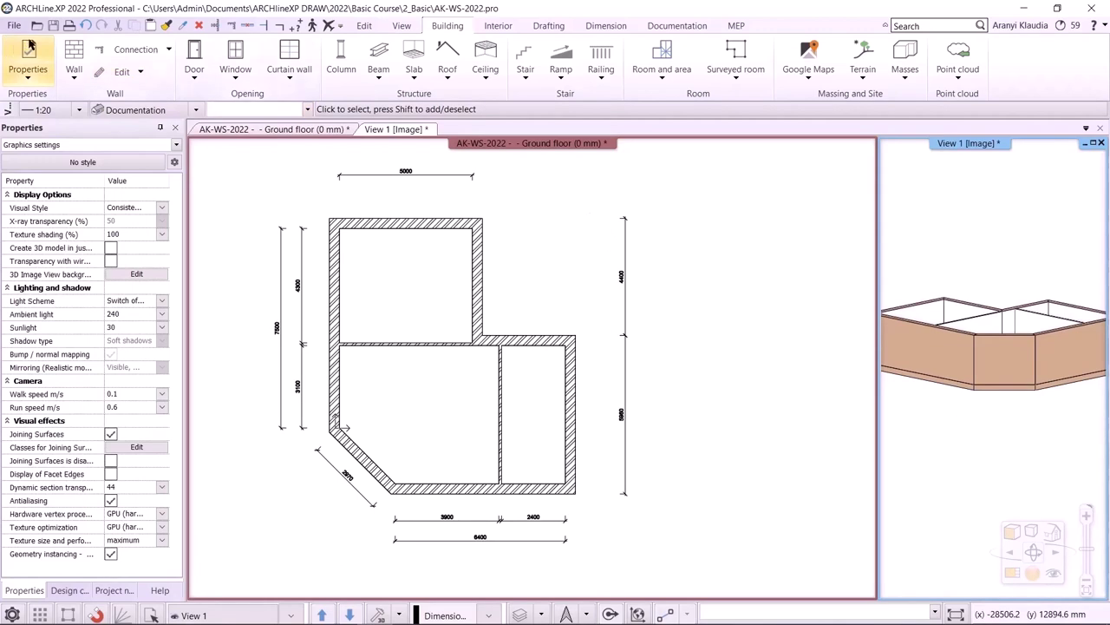
right_click(83, 53)
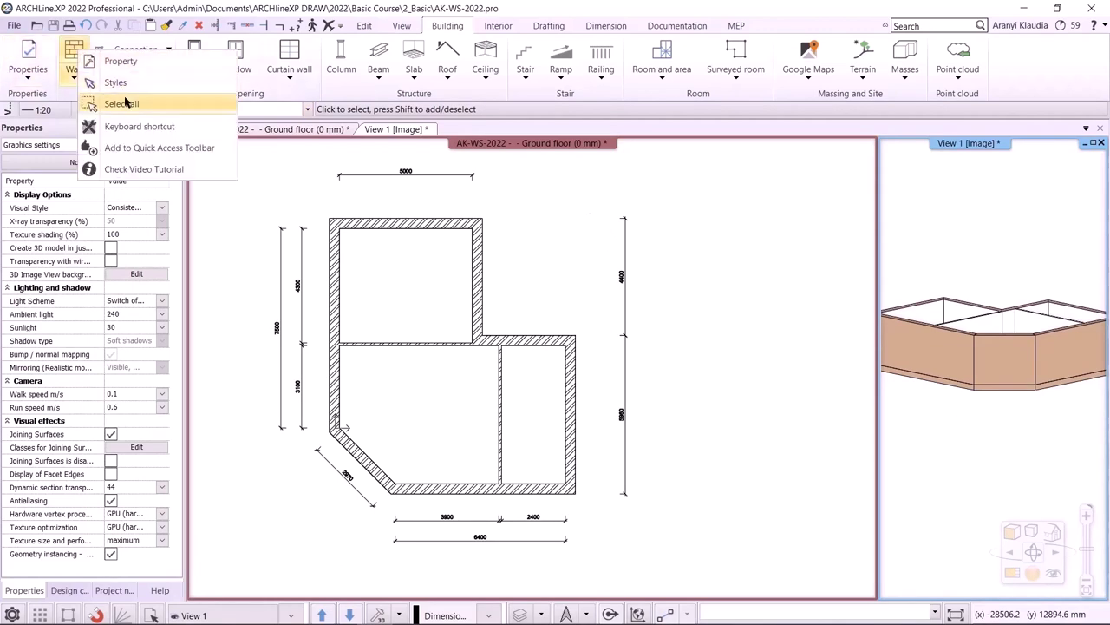
Copy the ground floor's exterior walls and slab to the 1. floor, leaving out the two interior partition walls.
key(Escape)
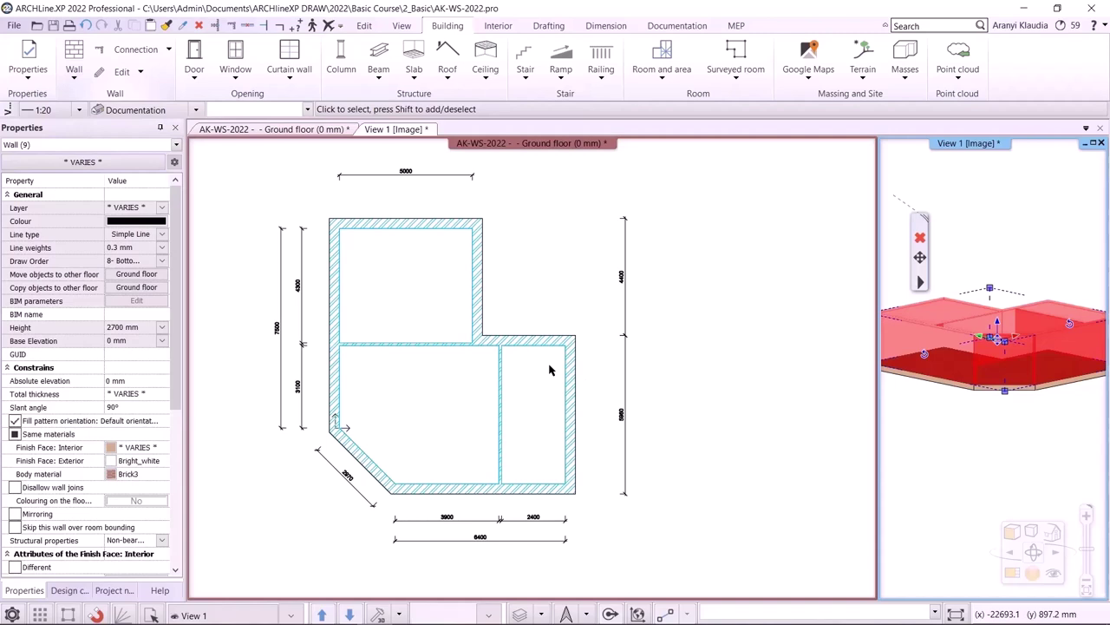
key(ctrl+a)
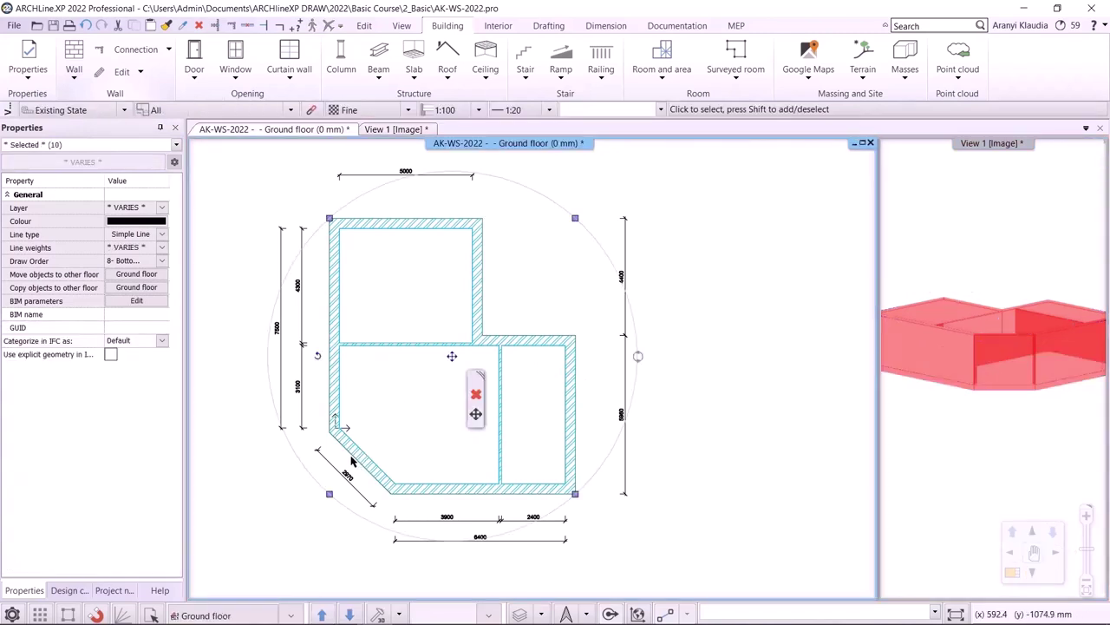
shift+click(357, 345)
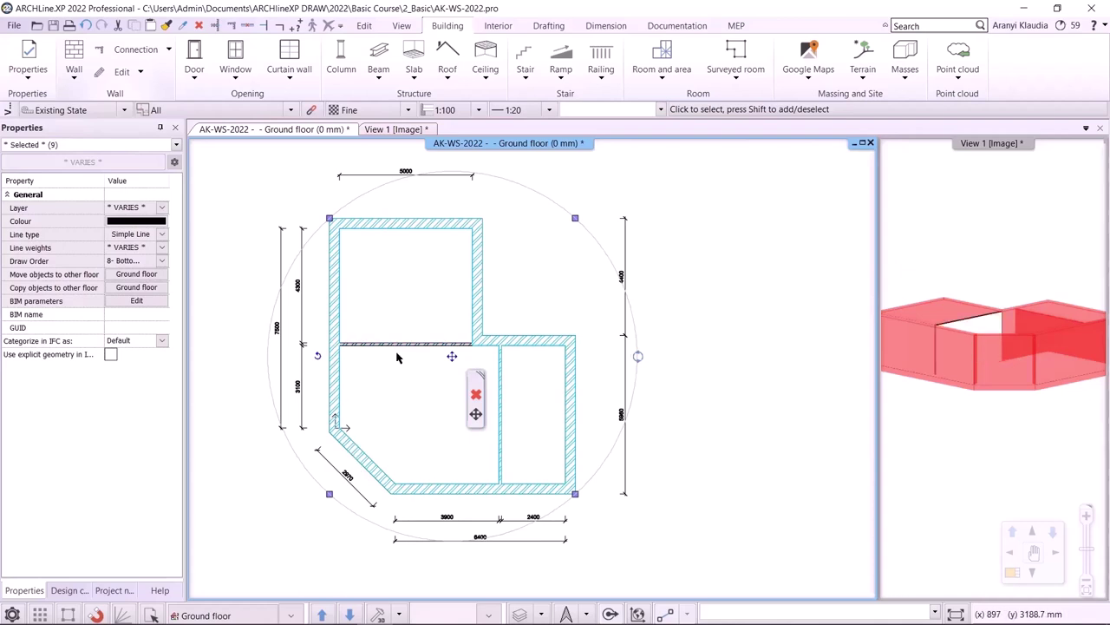
shift+click(501, 376)
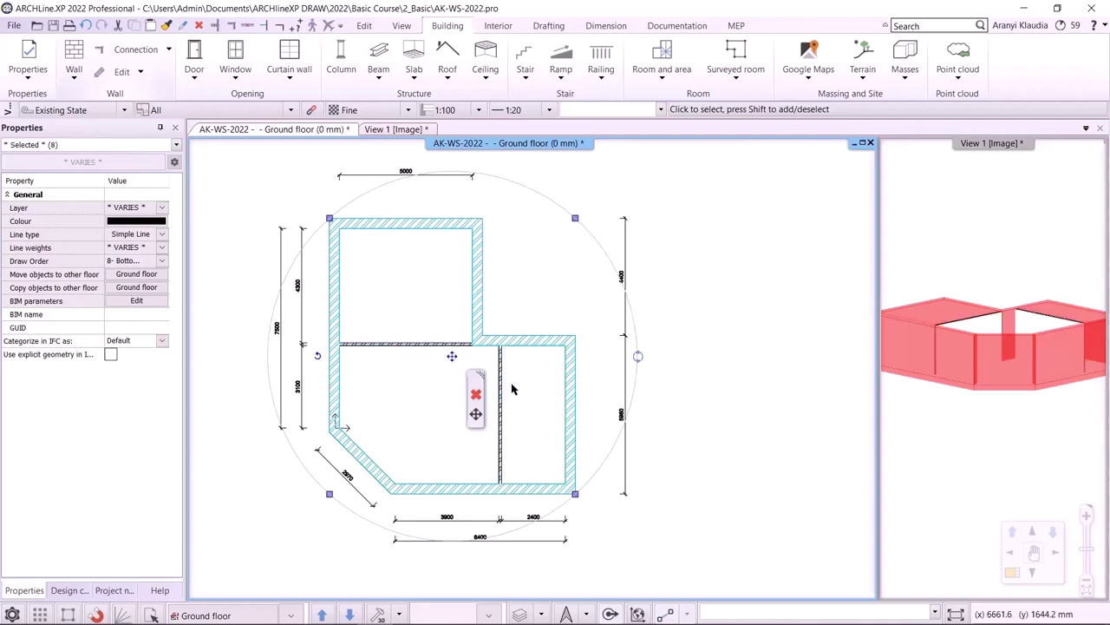
click(234, 615)
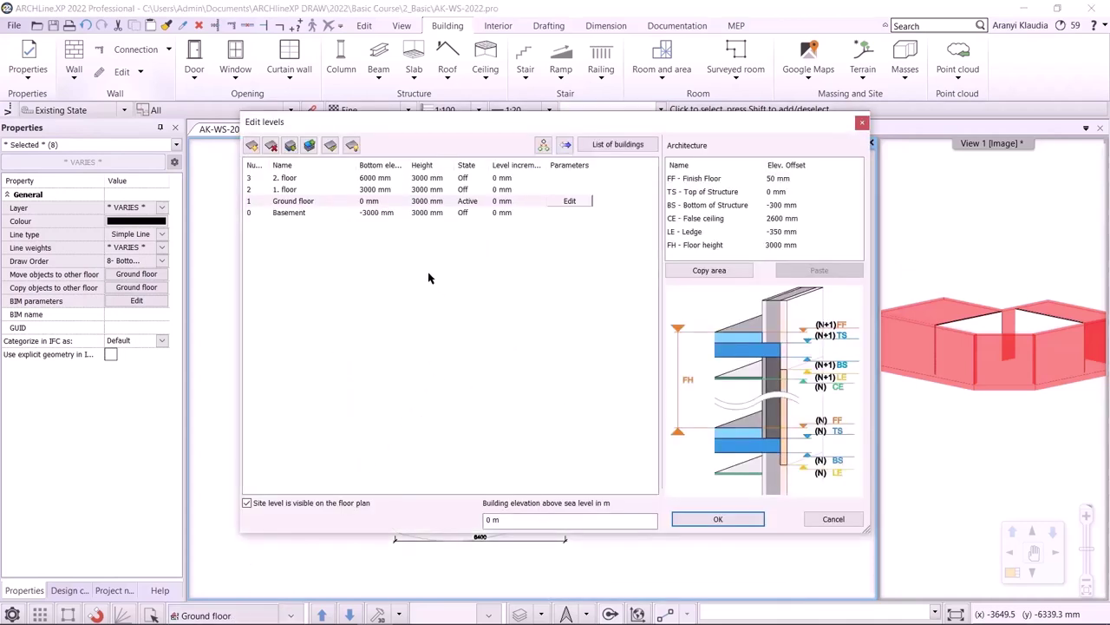
click(543, 145)
key(ctrl+c)
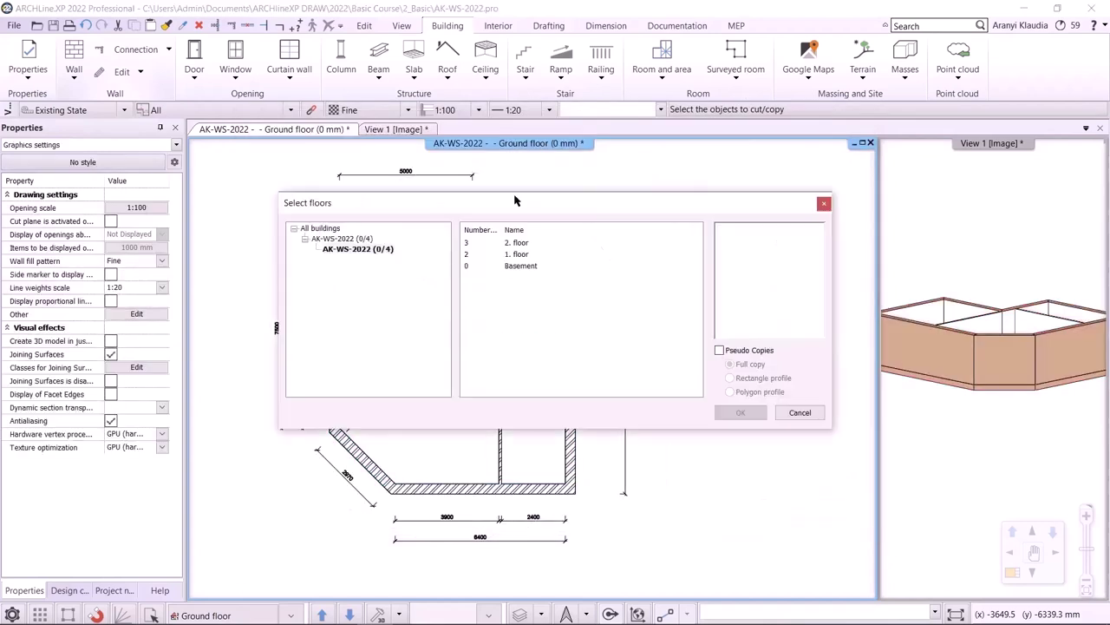
click(517, 254)
click(740, 412)
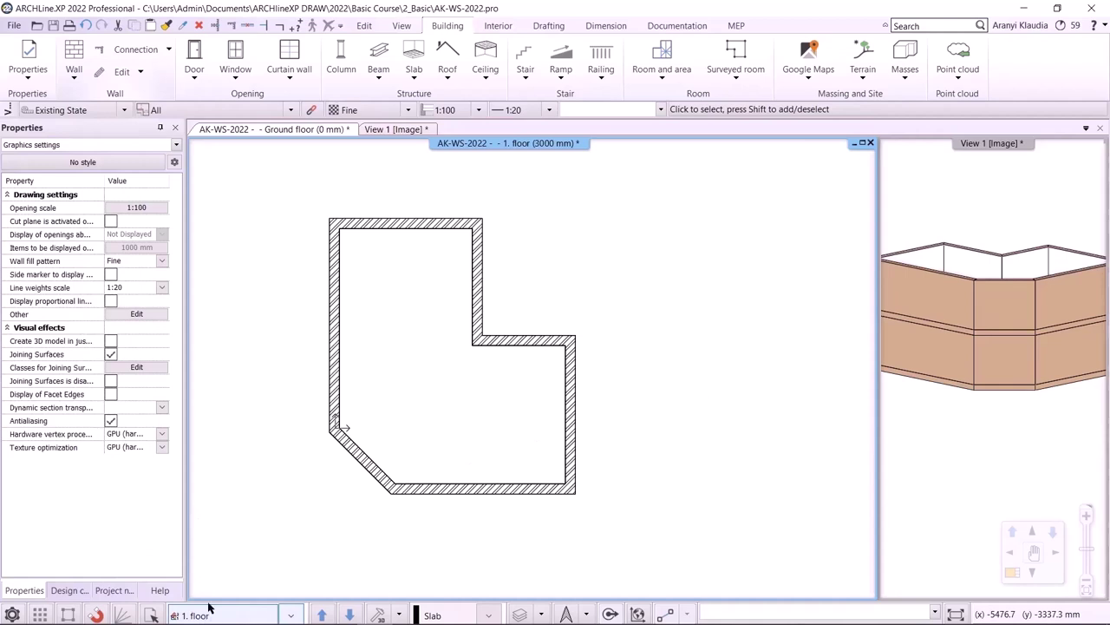
Set the height of all walls on the 1. floor to 1000 mm.
click(353, 614)
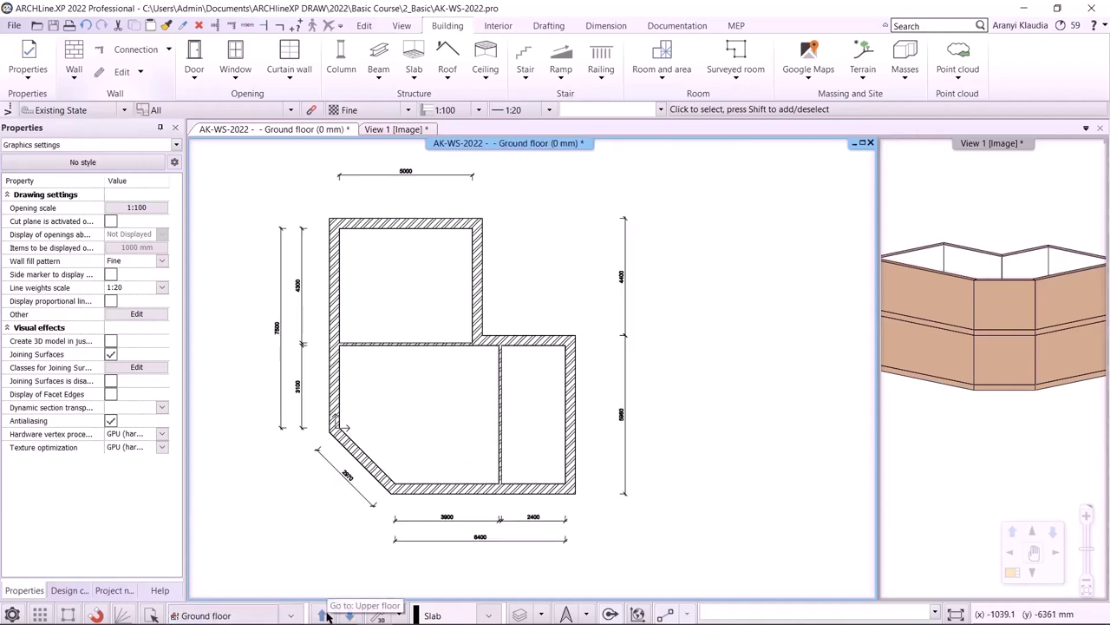
click(326, 612)
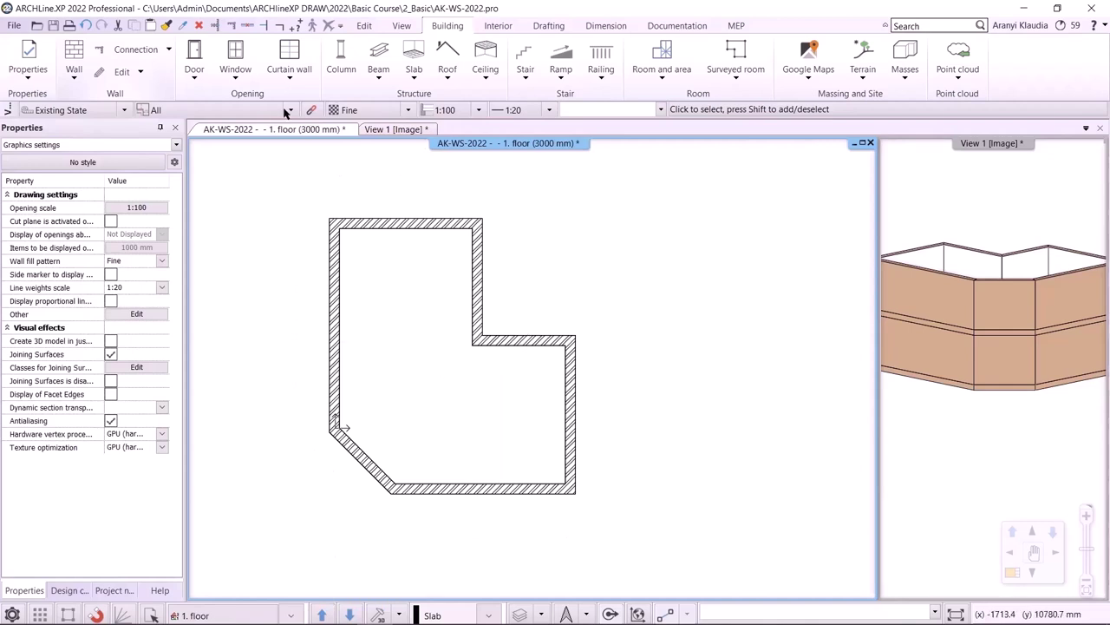
right_click(75, 52)
click(120, 103)
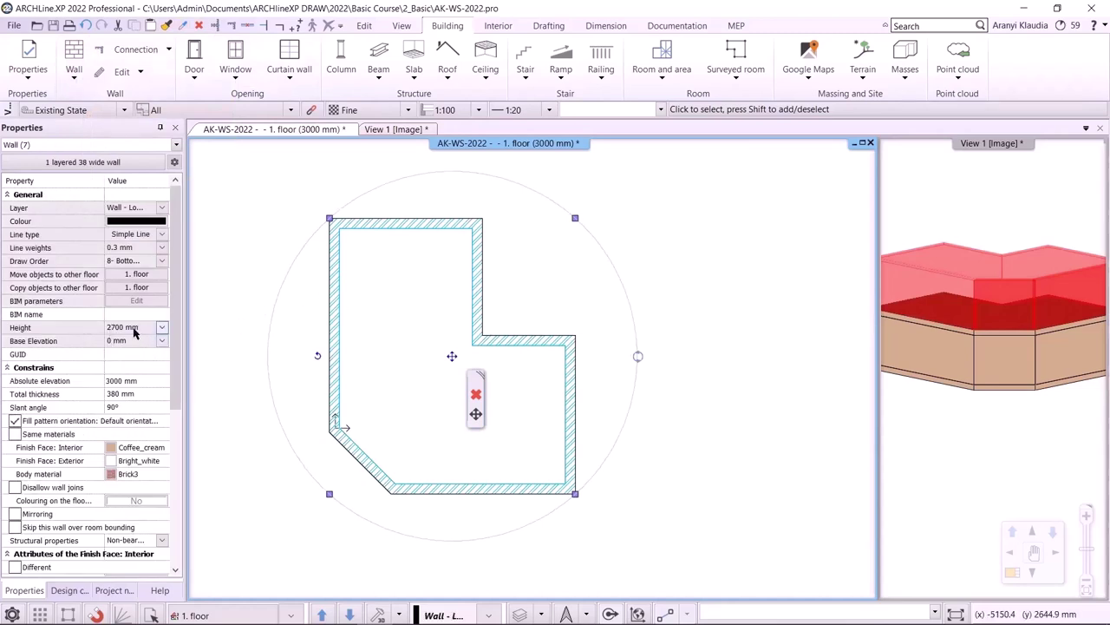
click(136, 327)
text(100)
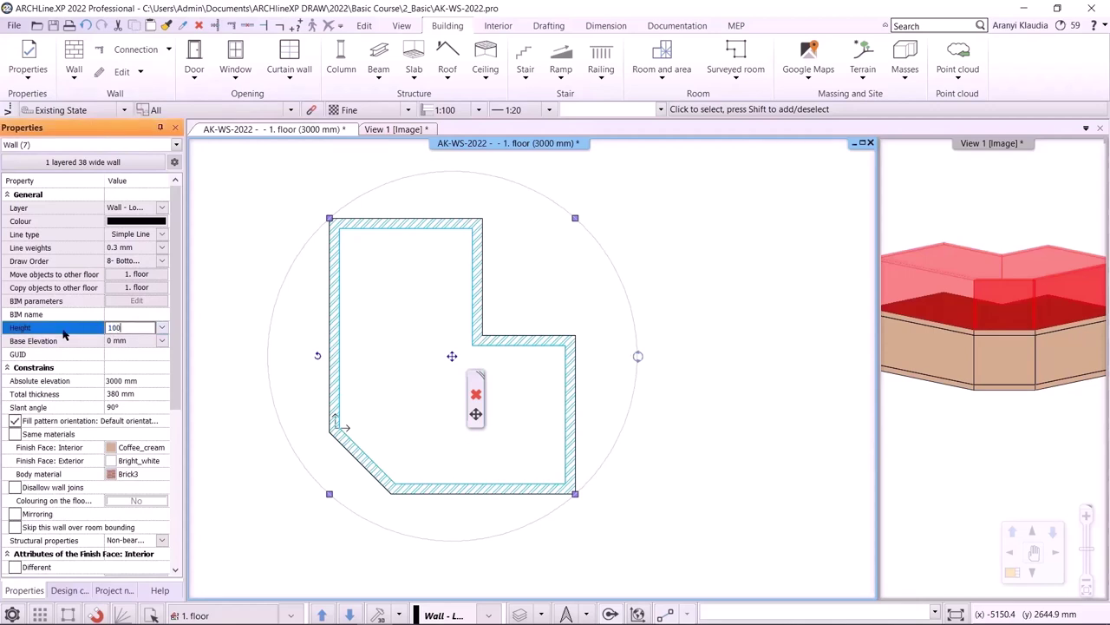
text(0)
key(Return)
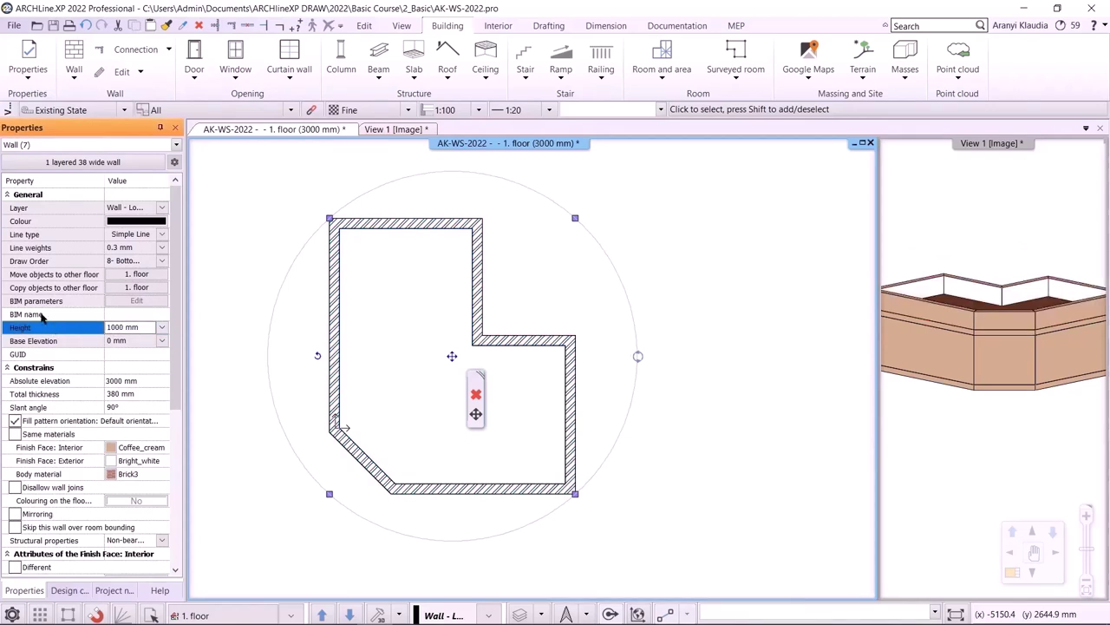
In the 3D view, clear the wall selection and confirm Column + beam, Roof, Slab, Stair and ramp, and Wall as joining-surface classes.
click(372, 130)
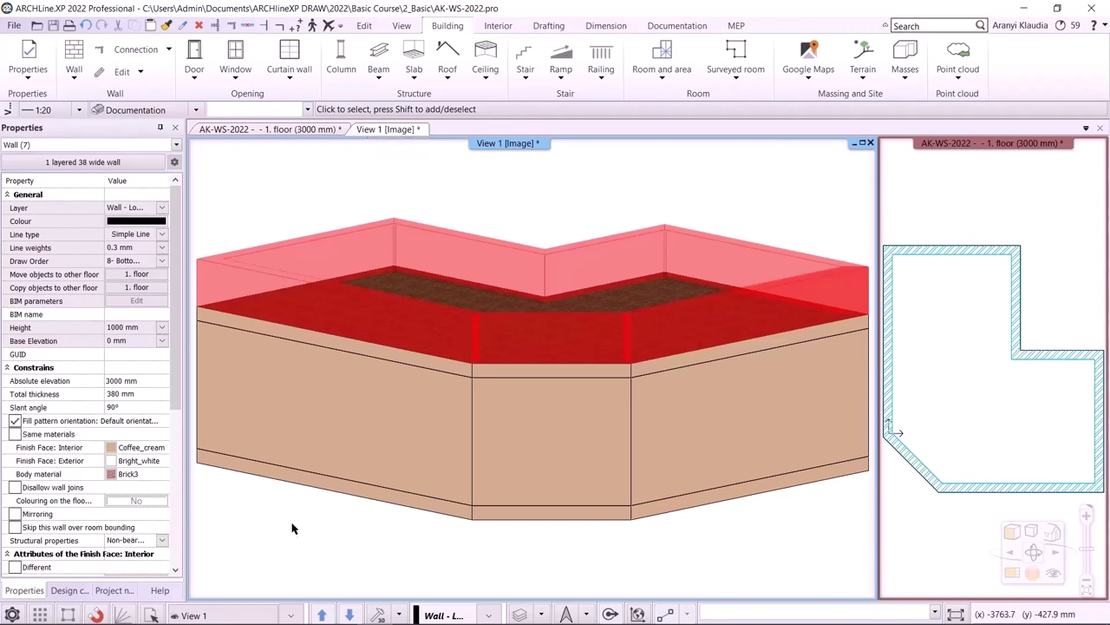
click(302, 558)
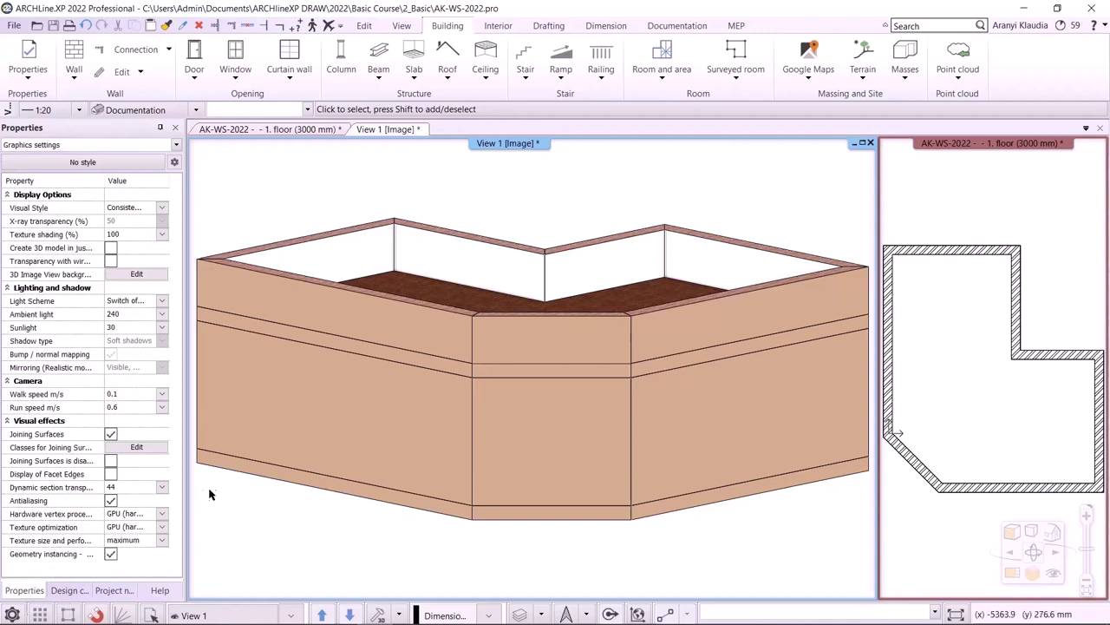
click(136, 448)
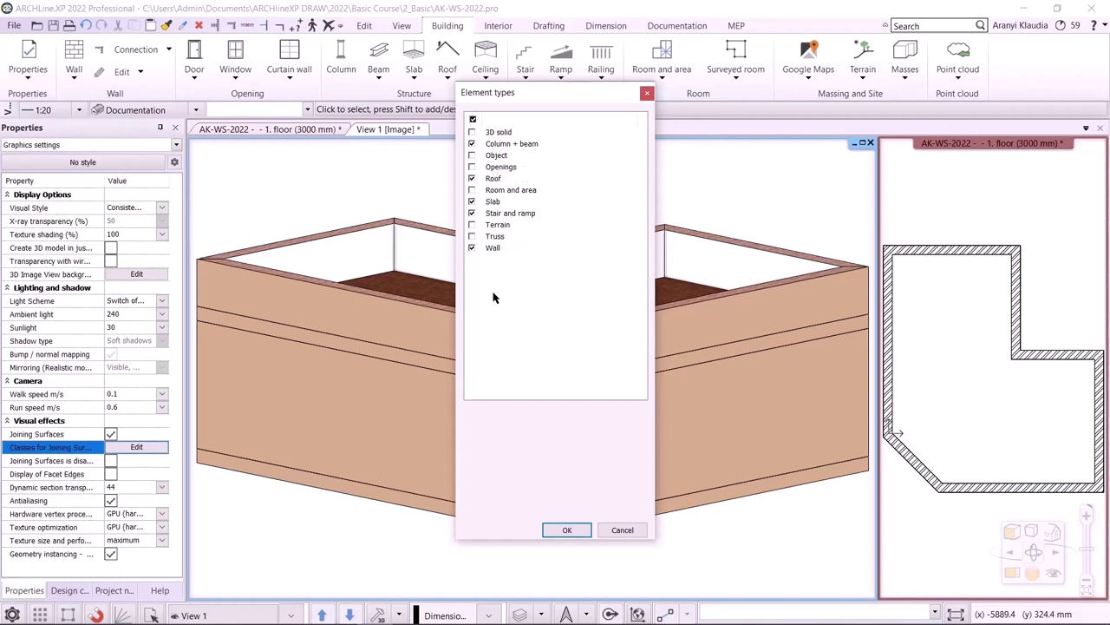
click(566, 529)
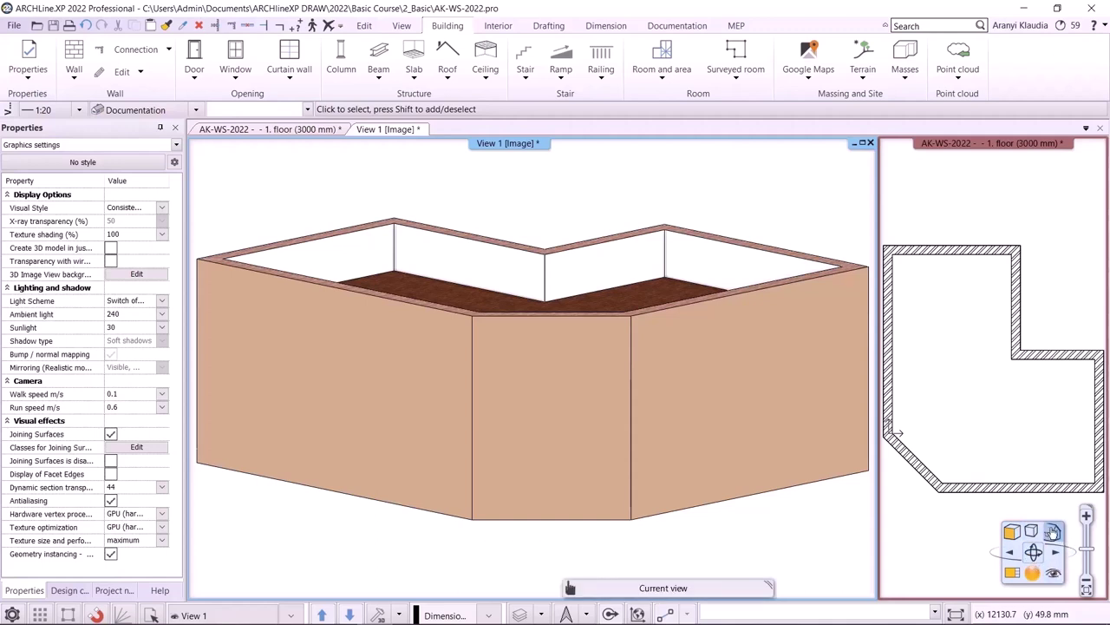
Look at the 3D model in front view and return it to the axonometric view.
click(1052, 530)
click(994, 410)
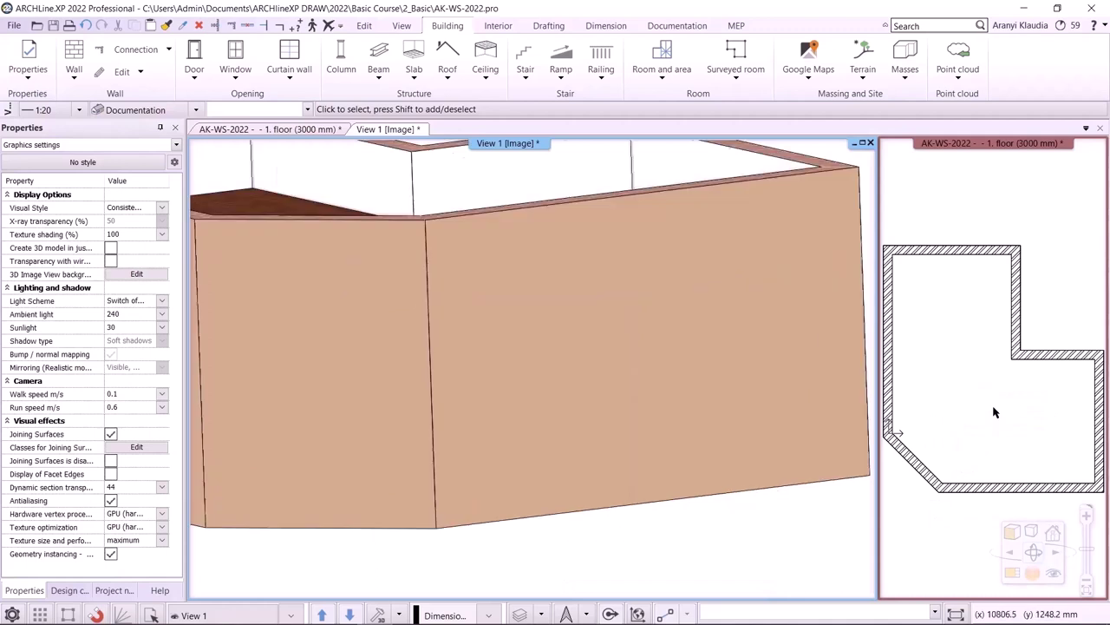
click(1052, 530)
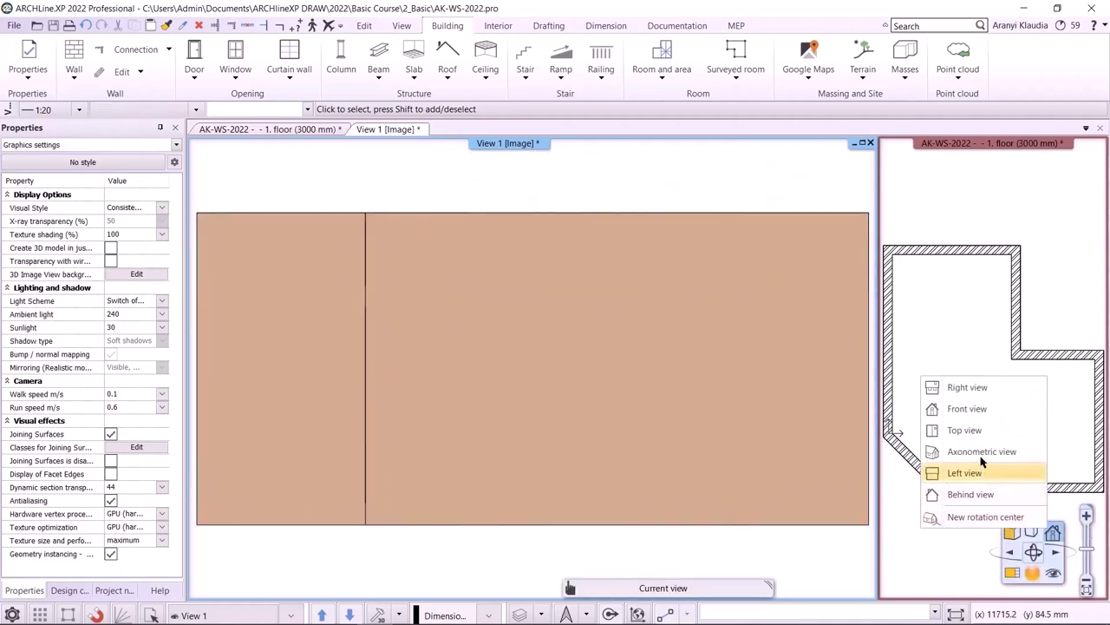
click(982, 453)
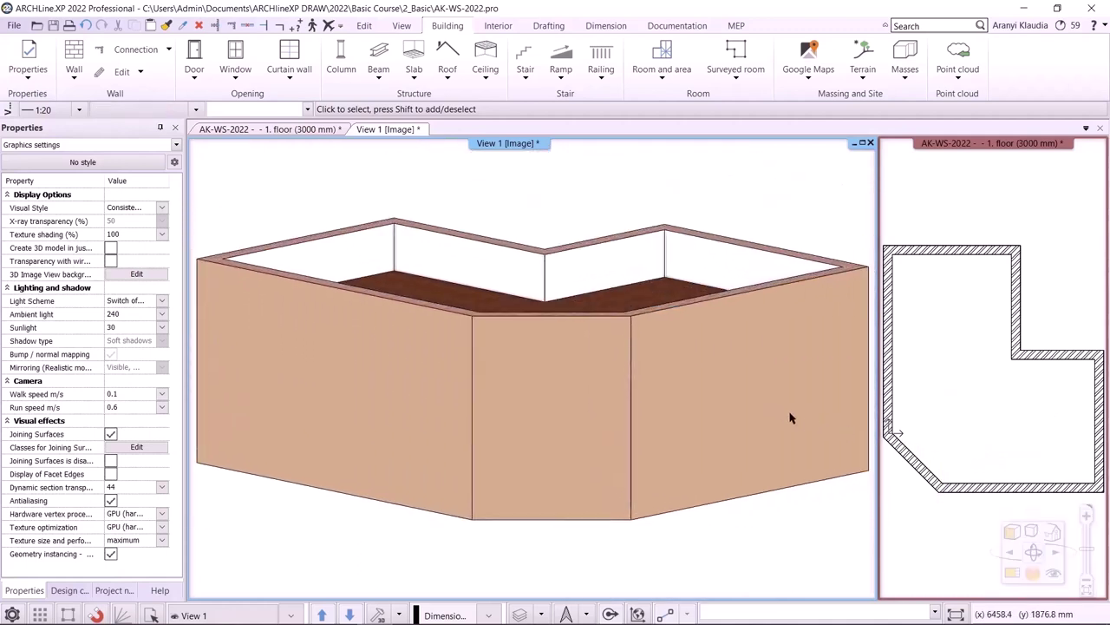
click(1055, 576)
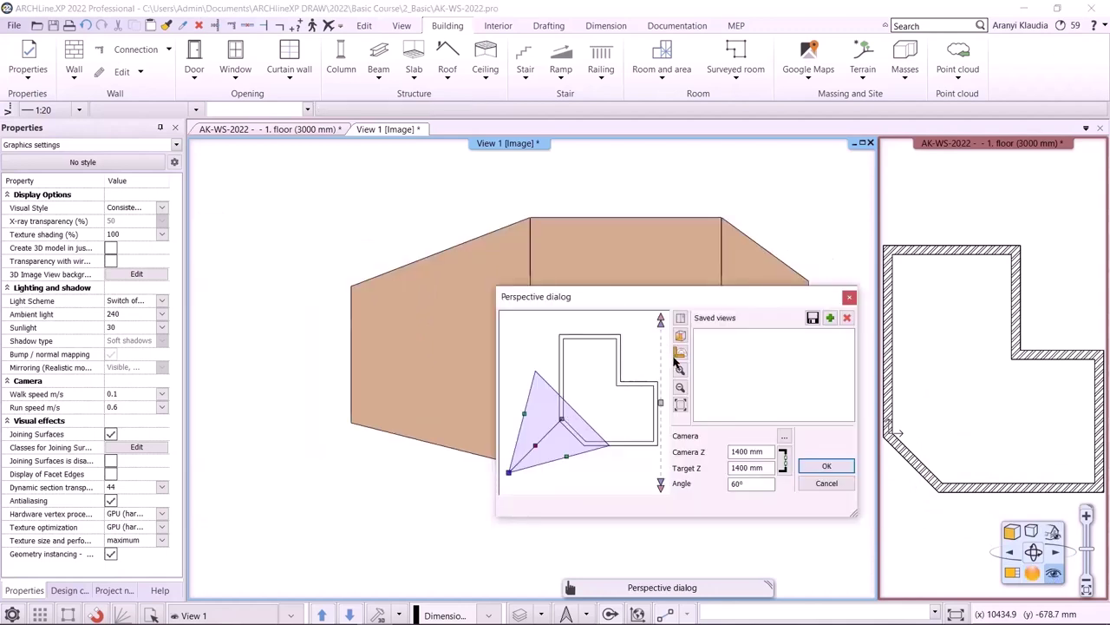
click(681, 354)
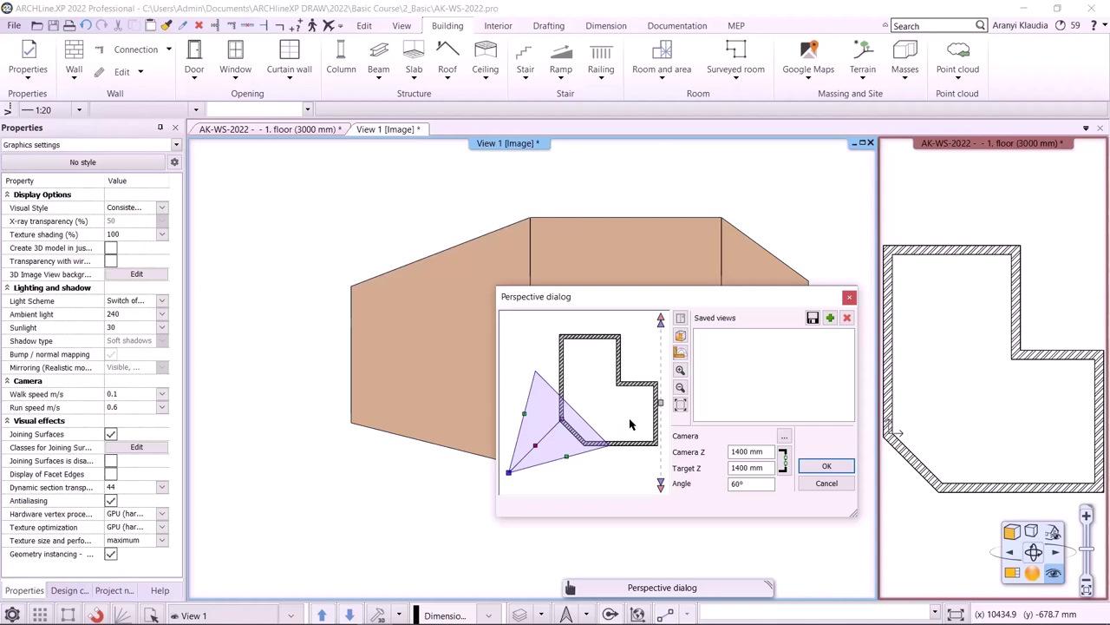
click(824, 485)
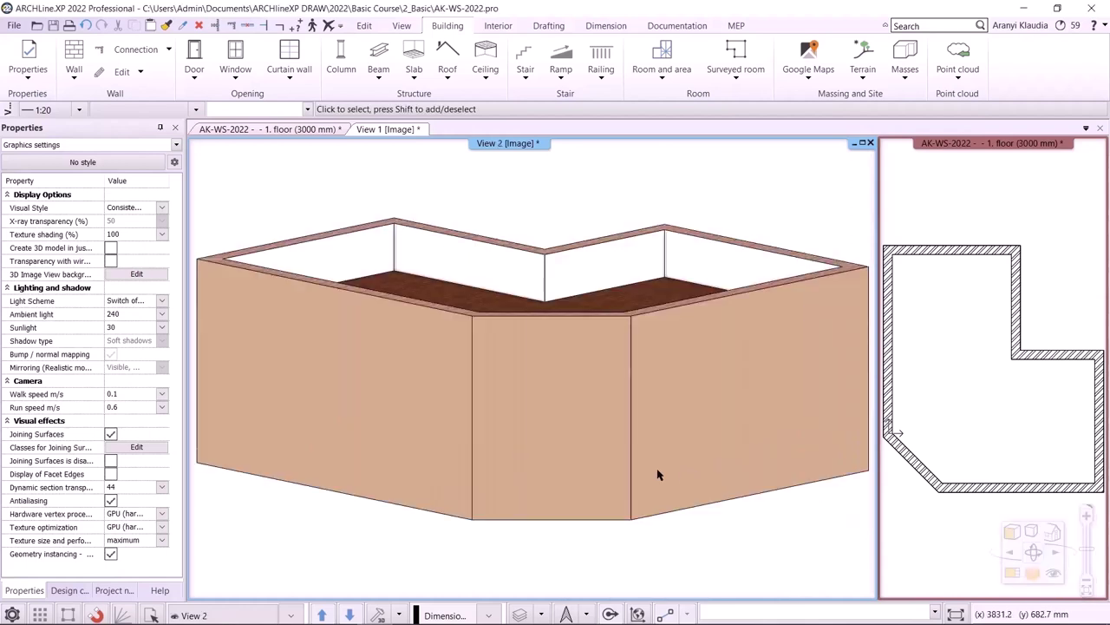
Switch the floor plan to the ground floor and make the 3D view active again.
click(942, 367)
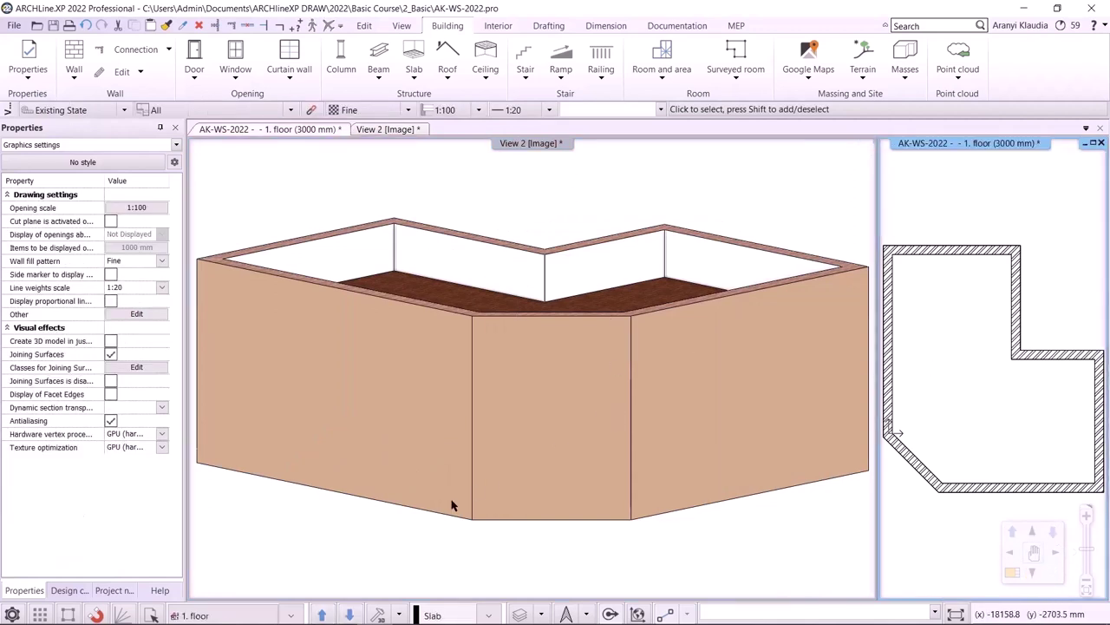
click(348, 615)
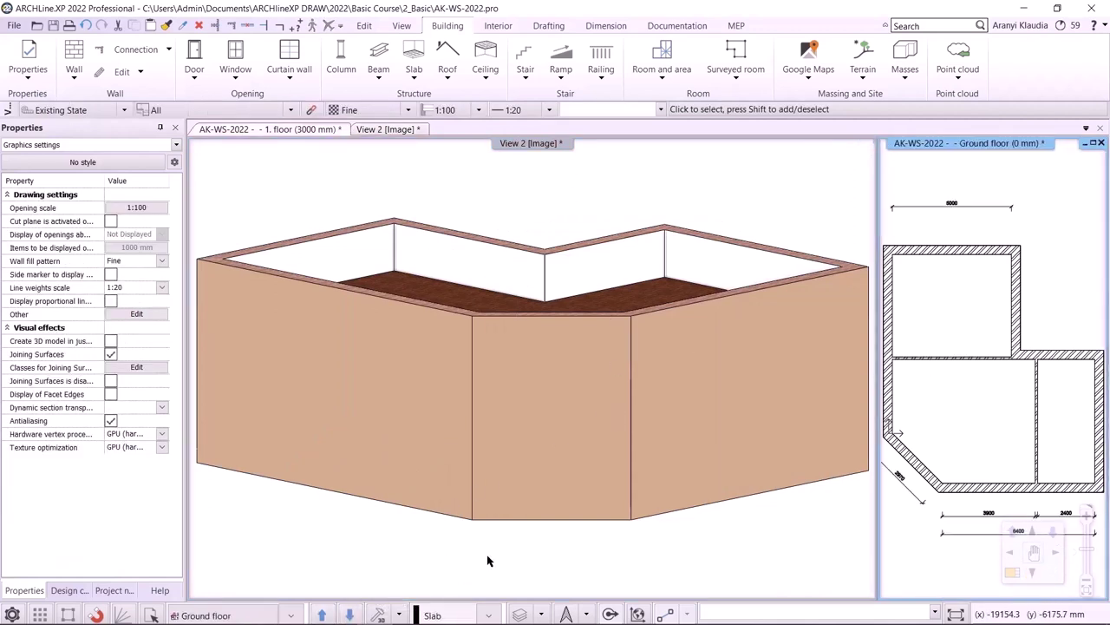
click(514, 468)
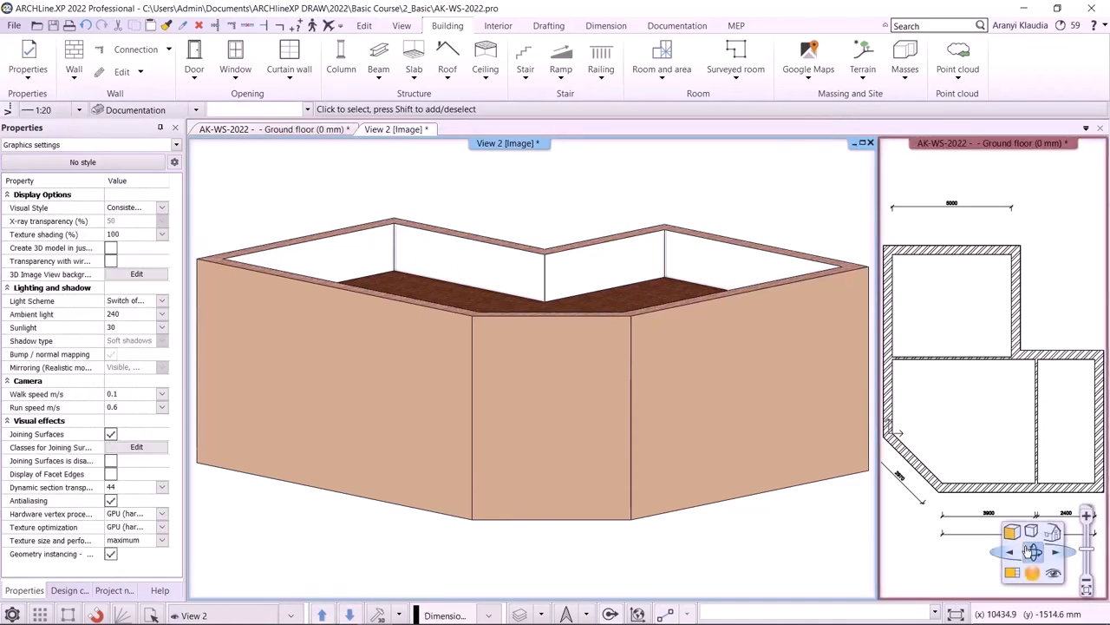
Set the perspective camera in the large room's corner by the partitions, aimed at the angled wall, and save two views.
click(1052, 573)
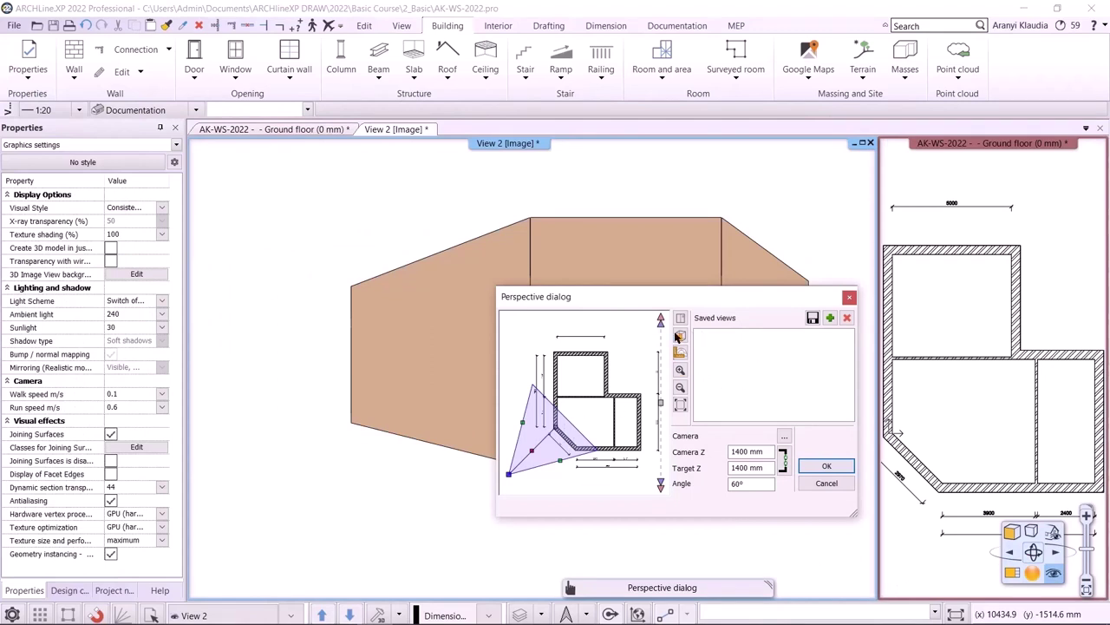
mouse_move(531, 450)
mouse_down()
mouse_move(595, 418)
mouse_move(631, 424)
mouse_move(573, 411)
mouse_up()
drag(607, 448, 573, 429)
click(830, 317)
click(830, 317)
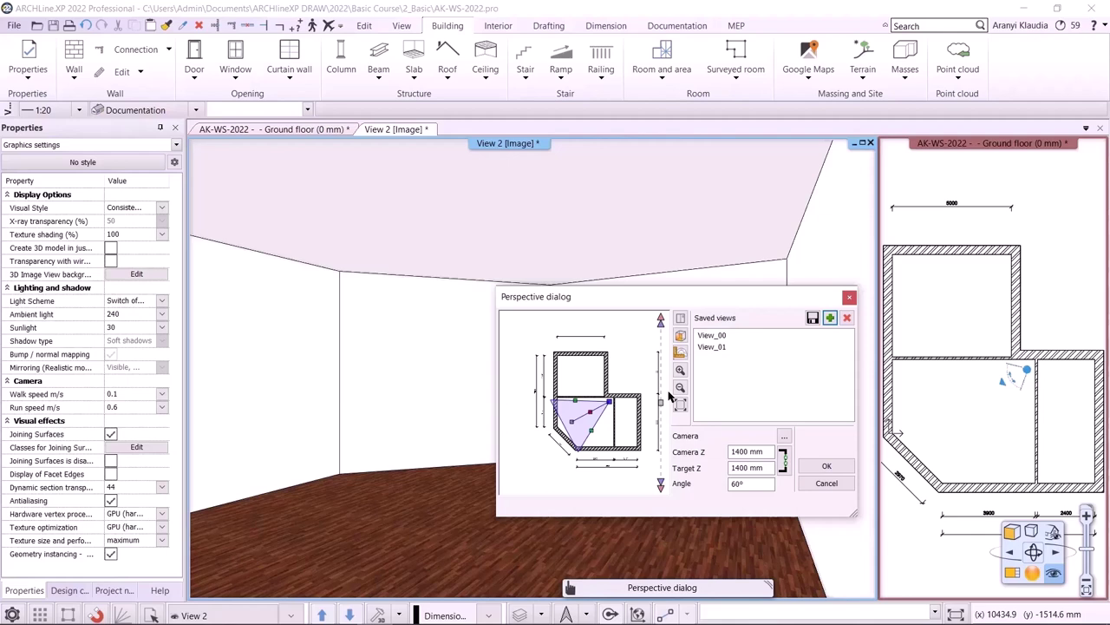
click(827, 466)
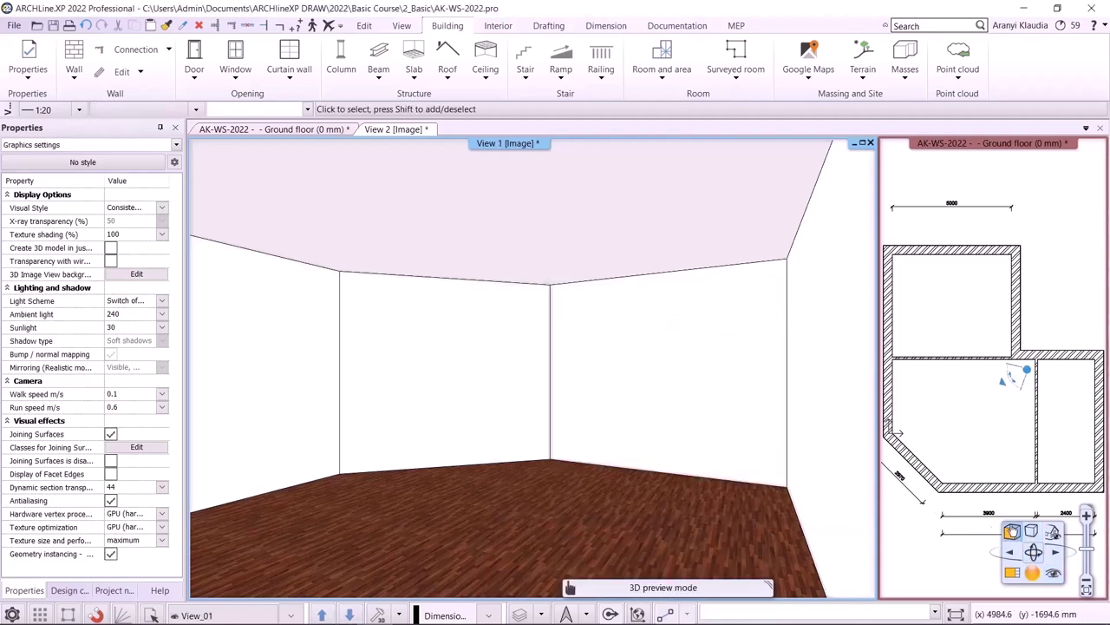
Apply the Realistic visual style to the interior 3D view and adjust its ambient light.
click(1010, 529)
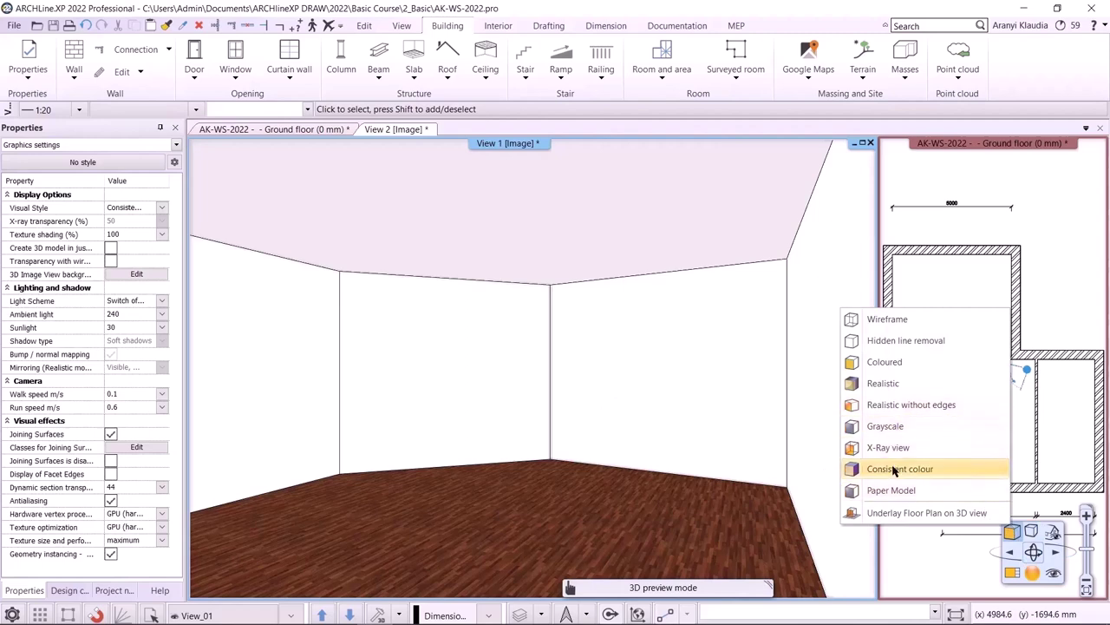
click(889, 386)
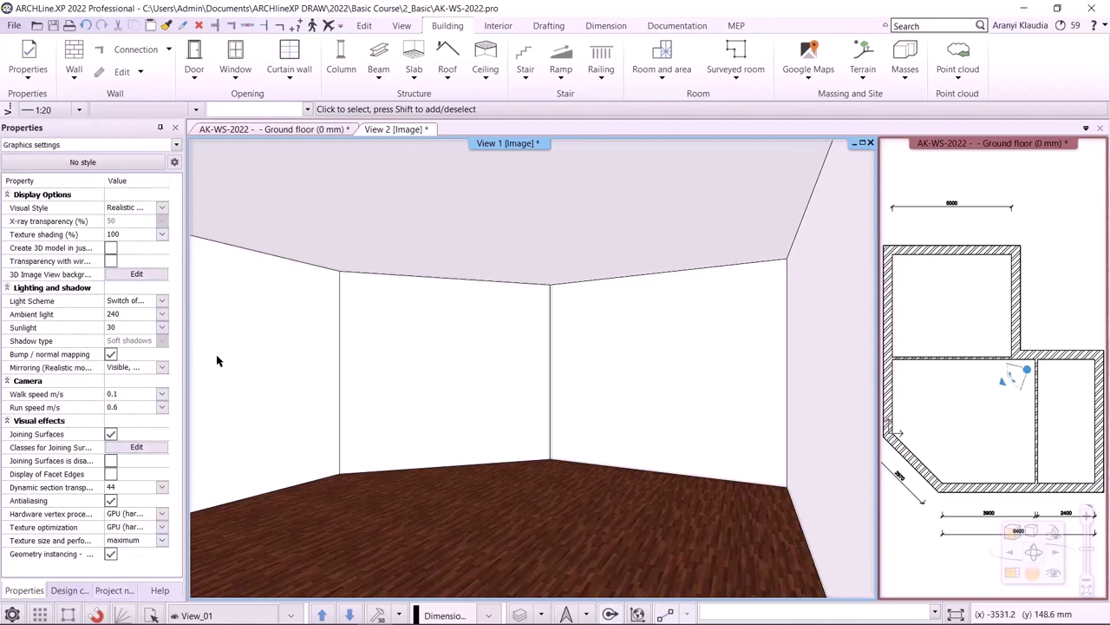
click(162, 314)
click(147, 196)
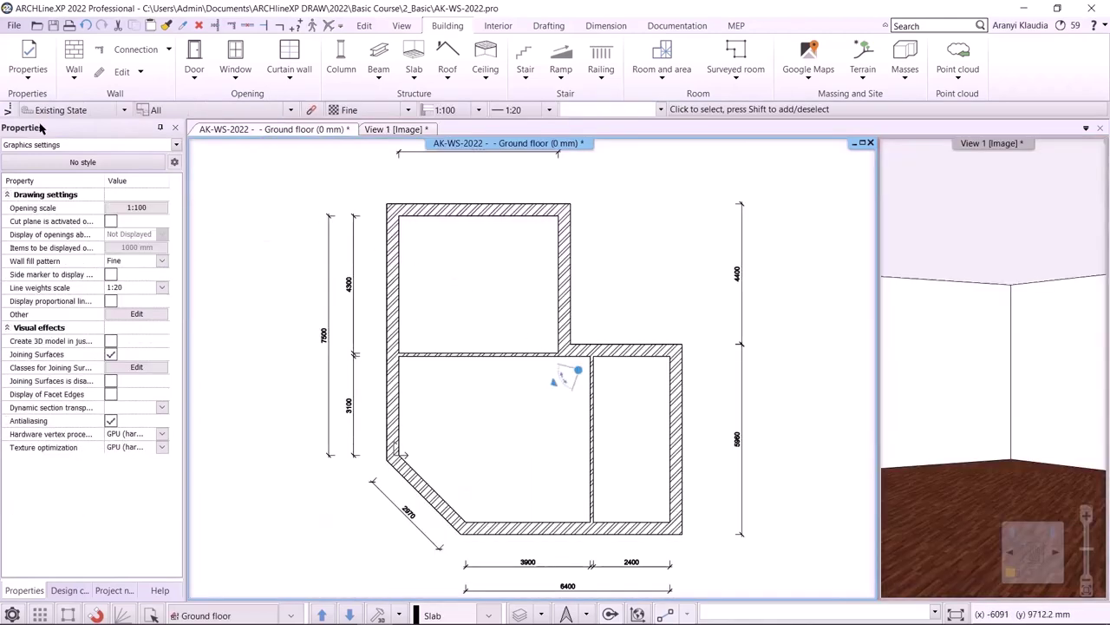
Review the door's main parameters and its dimension consignment settings without changing the dimension style.
click(28, 65)
mouse_move(59, 126)
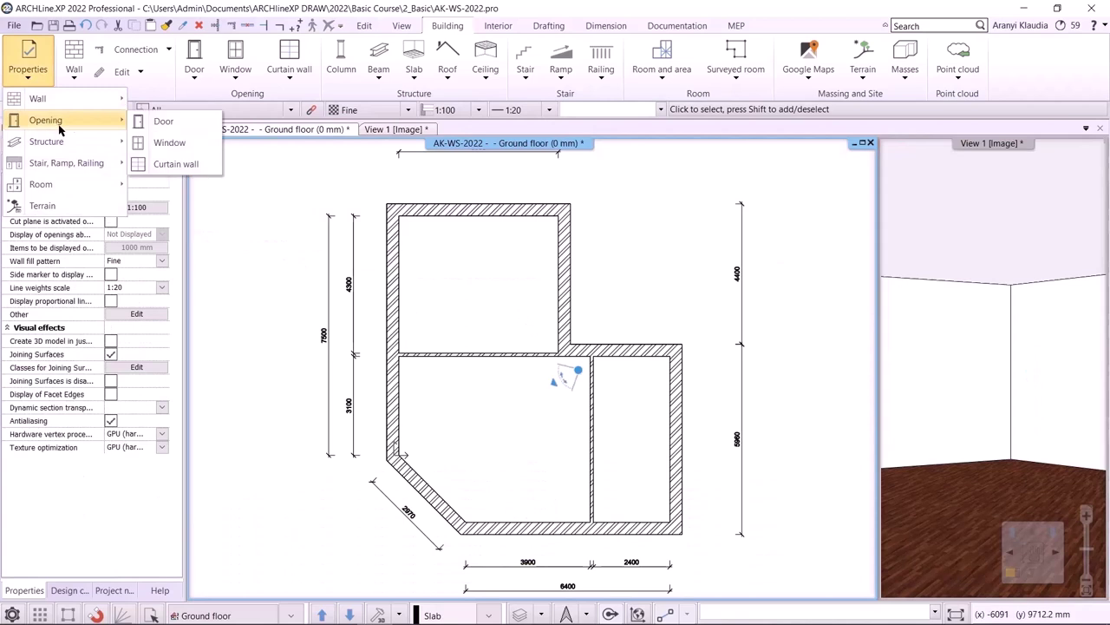
click(170, 123)
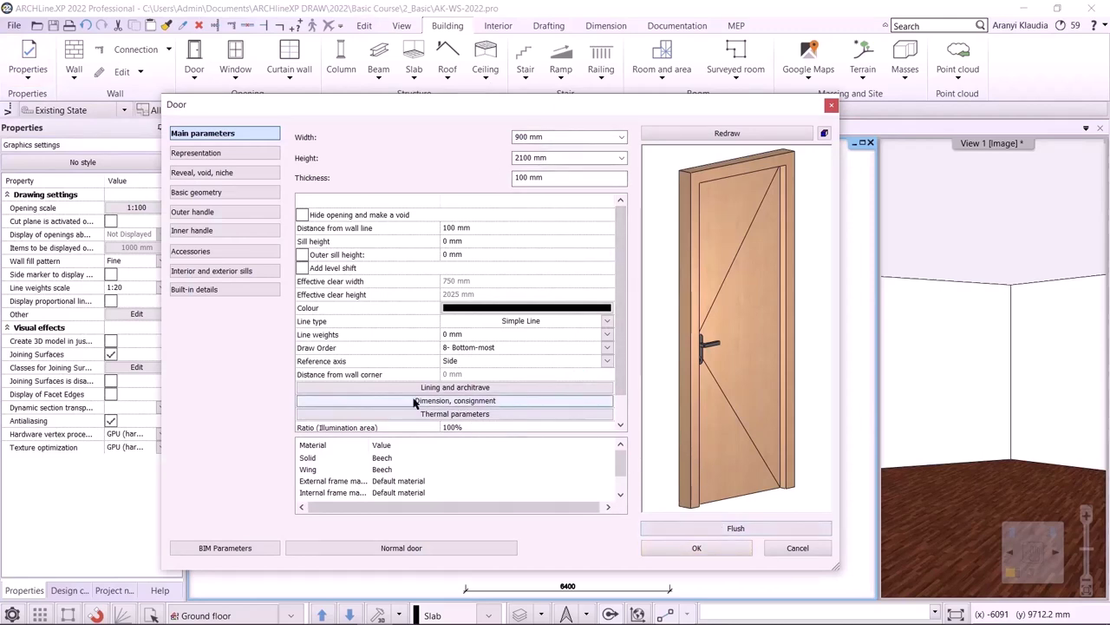
click(441, 403)
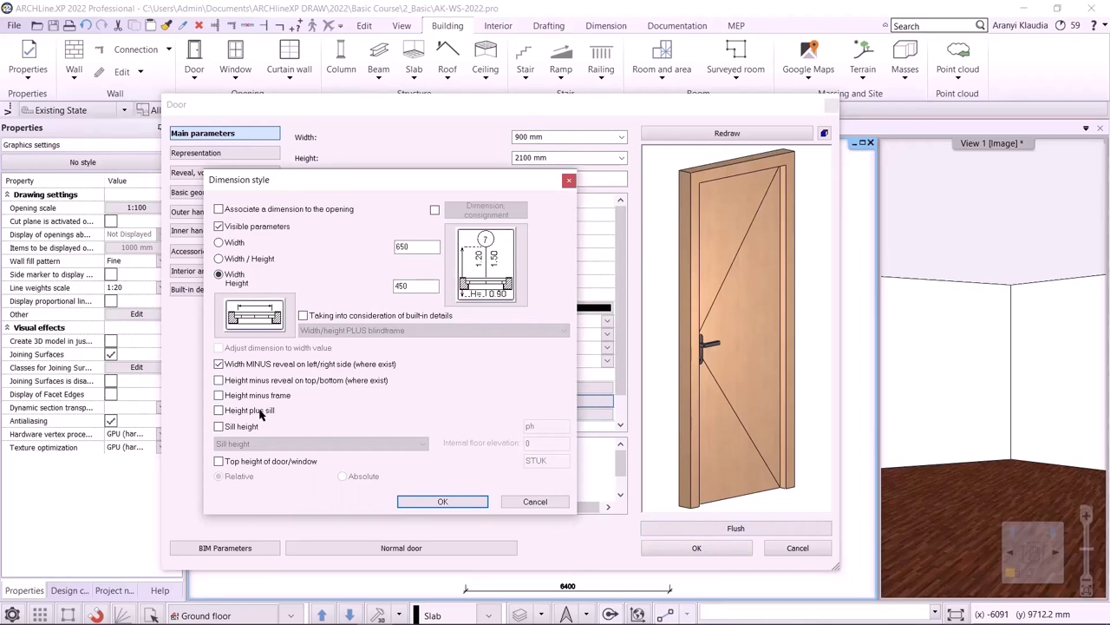
click(528, 504)
click(681, 548)
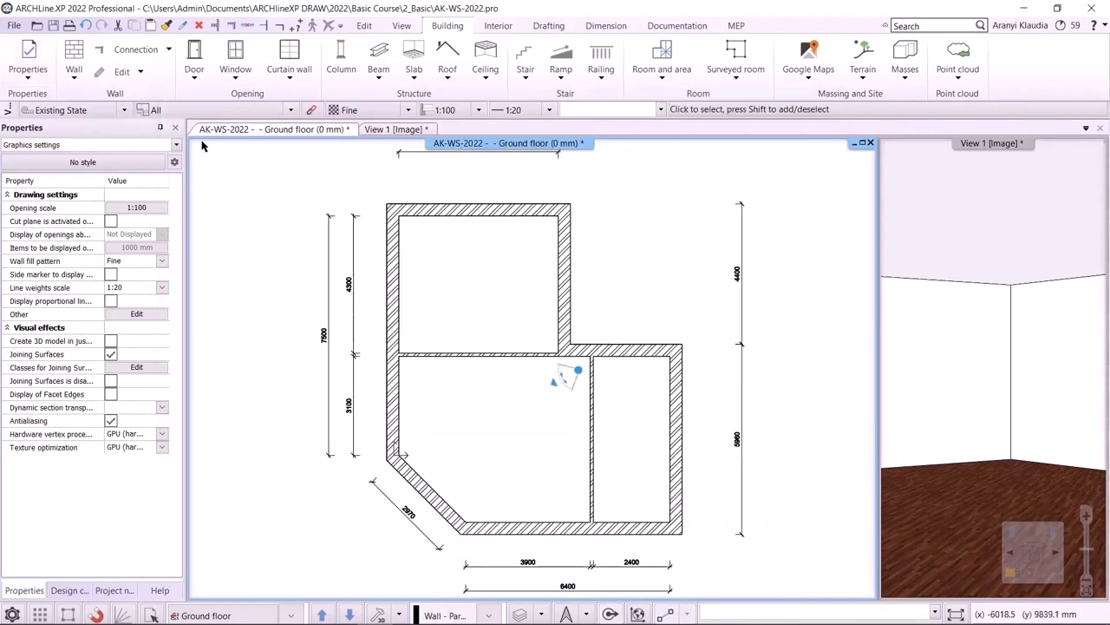
Place a Normal door, 900 x 2100 mm, in the horizontal partition 950 mm from its inner corner, hinged nearest that corner and opening into the upper room.
click(192, 79)
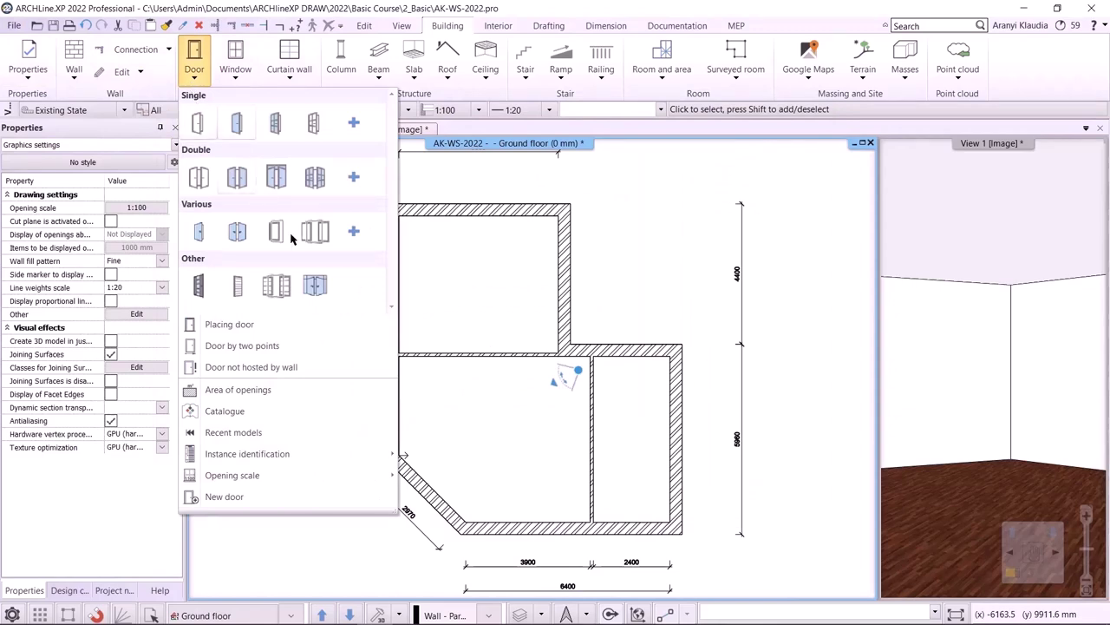
click(229, 324)
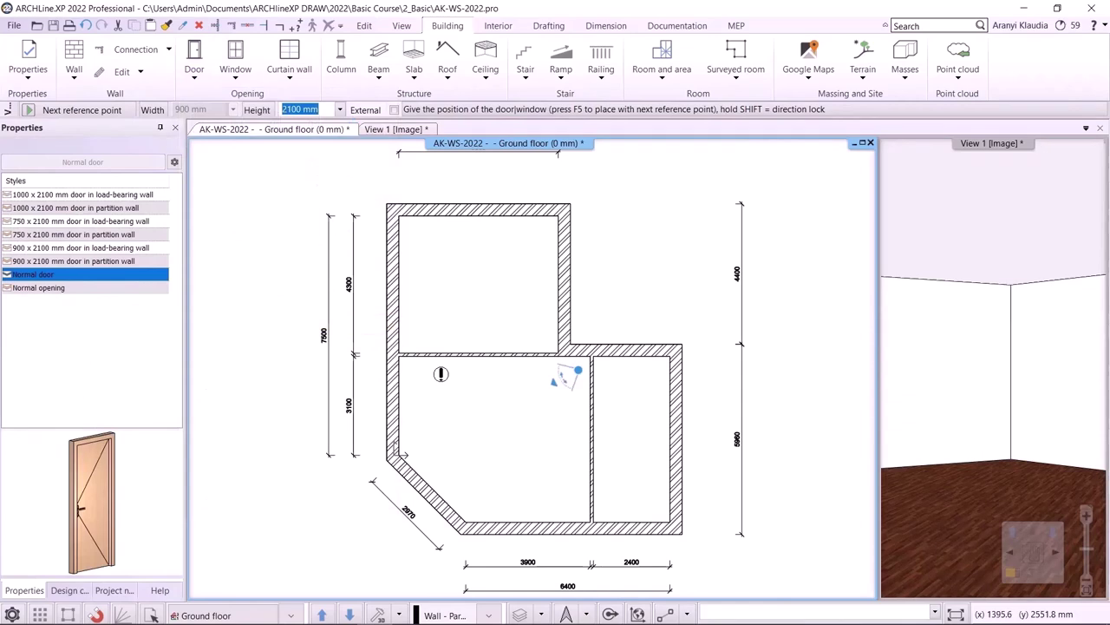
scroll(528, 358, up, 3)
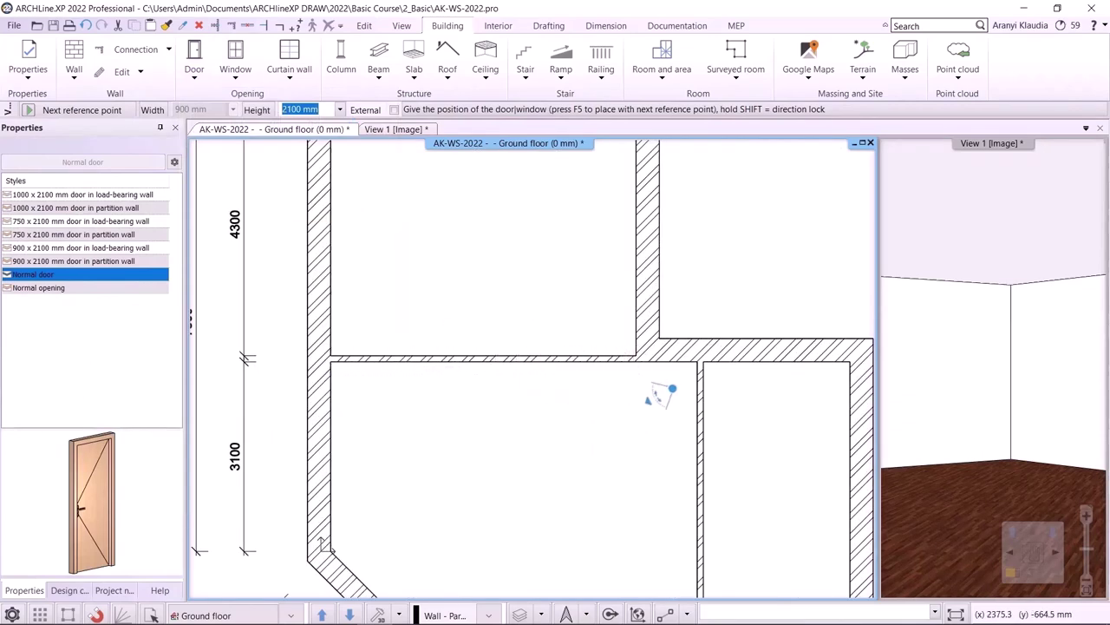
key(alt+Tab)
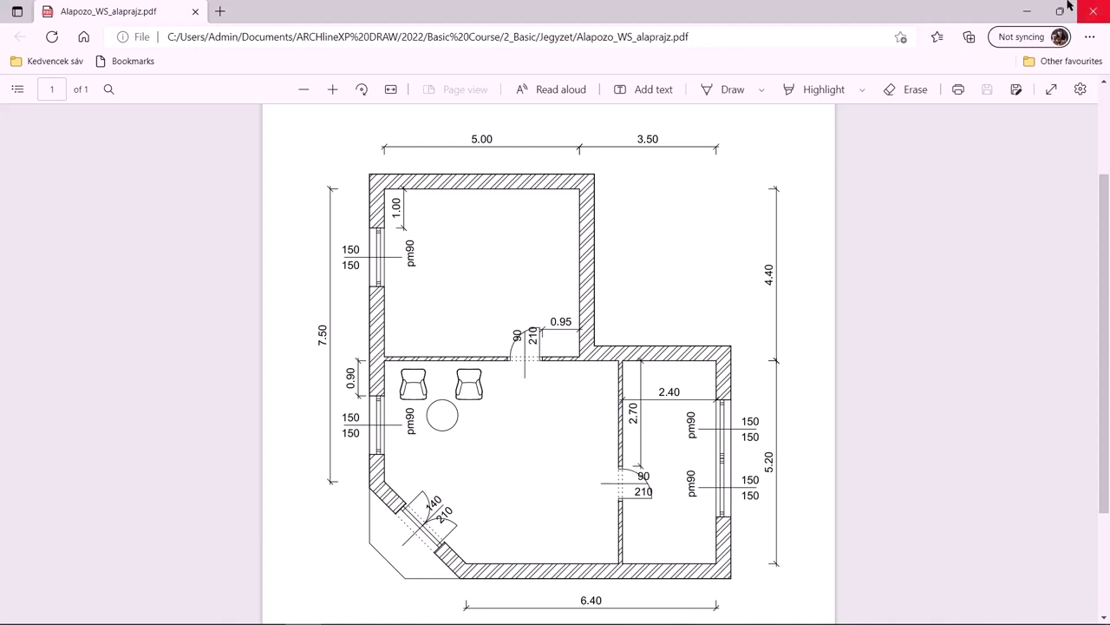
click(1026, 11)
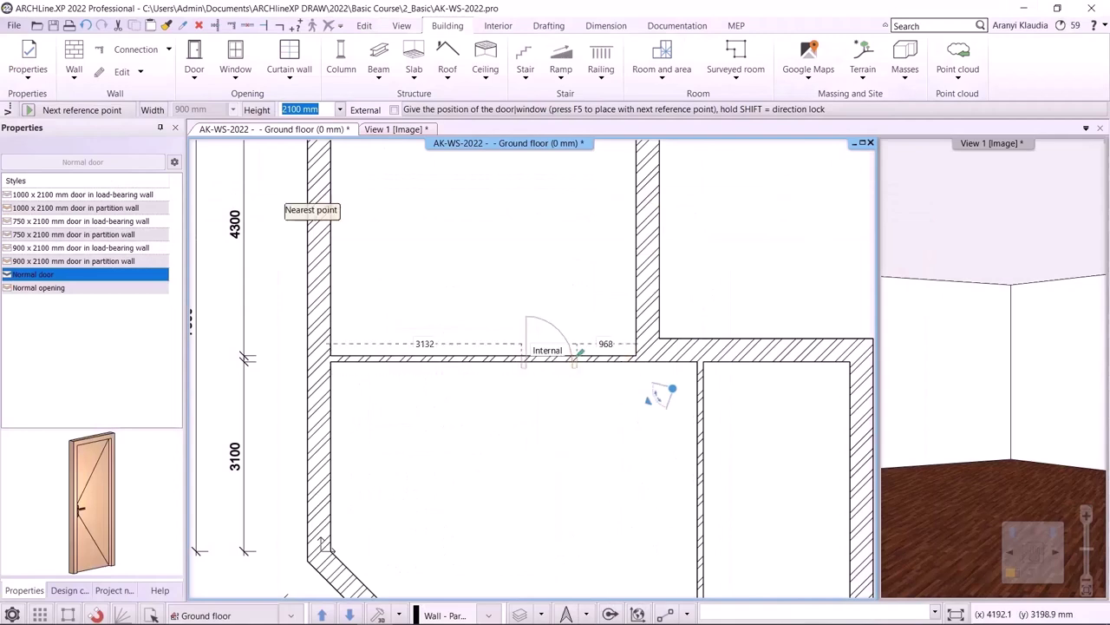
scroll(580, 351, up, 2)
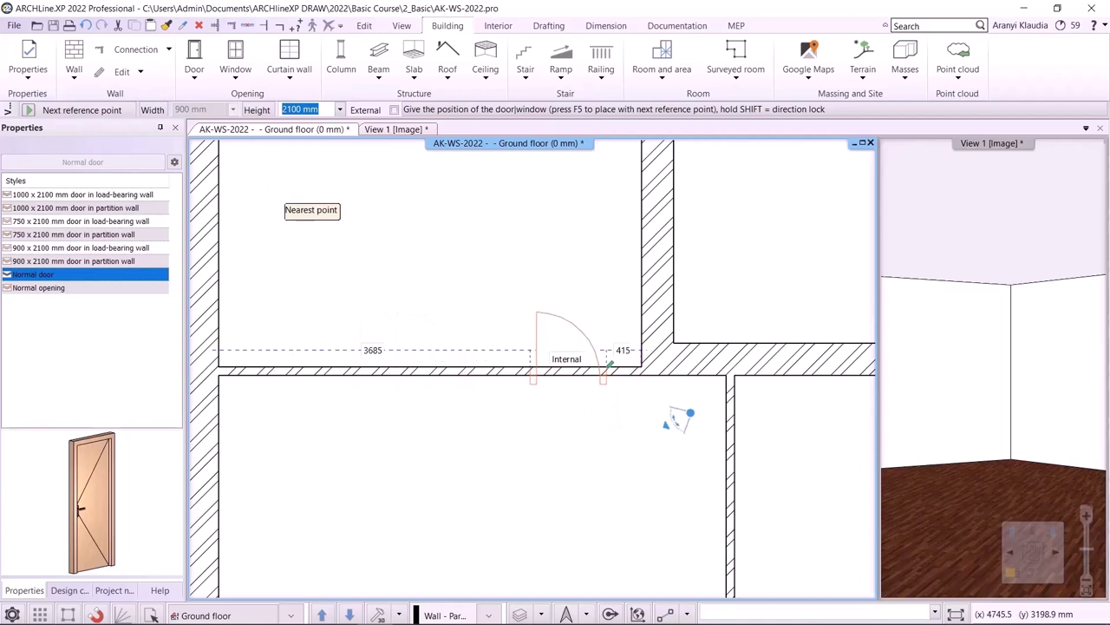
text(950)
key(Return)
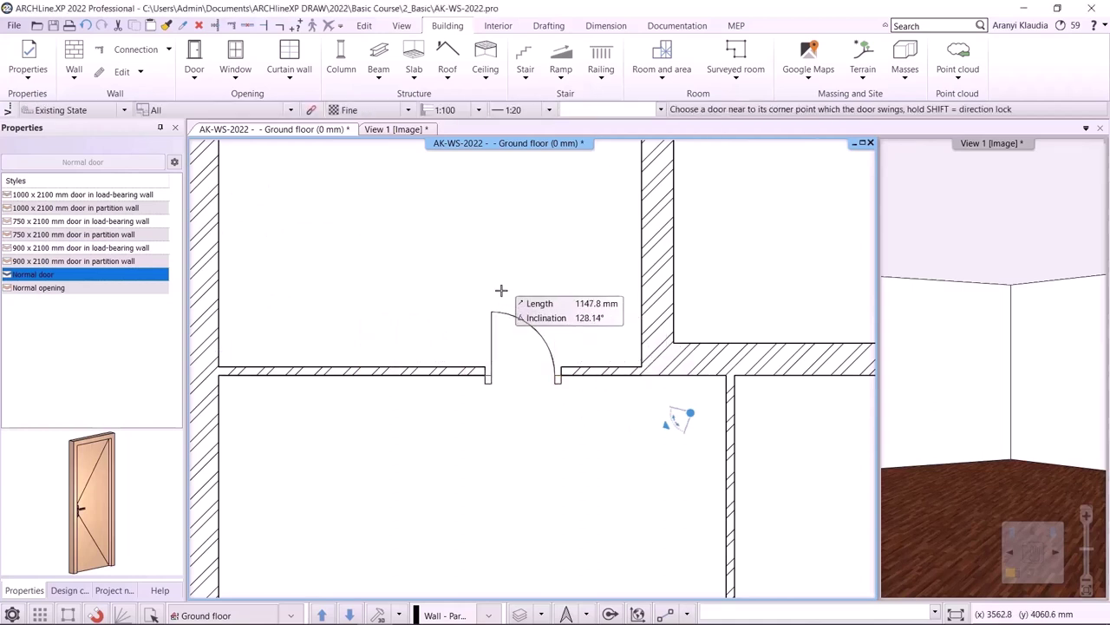
click(561, 389)
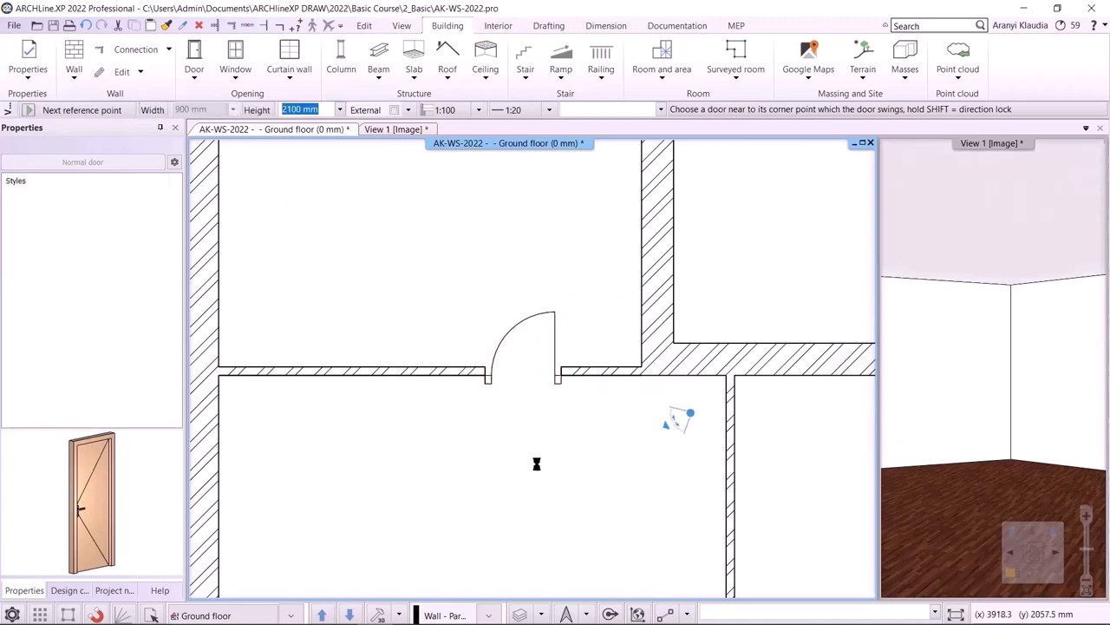
Place a second Normal door in the vertical partition 2700 mm from its upper end, hinged at the lower jamb and opening into the narrow room.
middle_drag(555, 471, 457, 328)
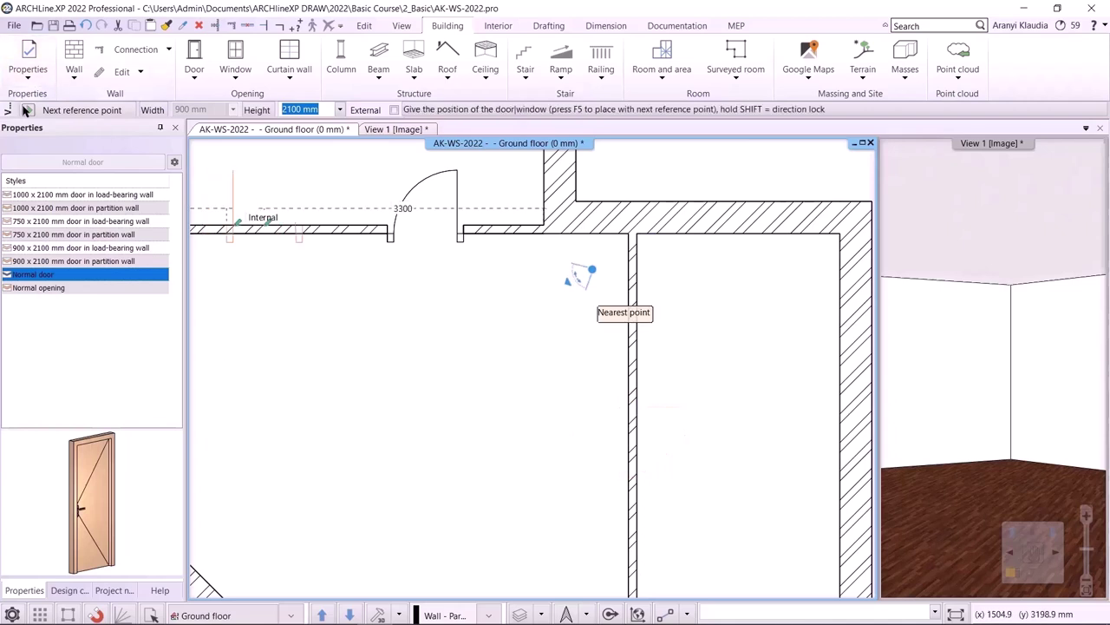
text(2700)
key(Return)
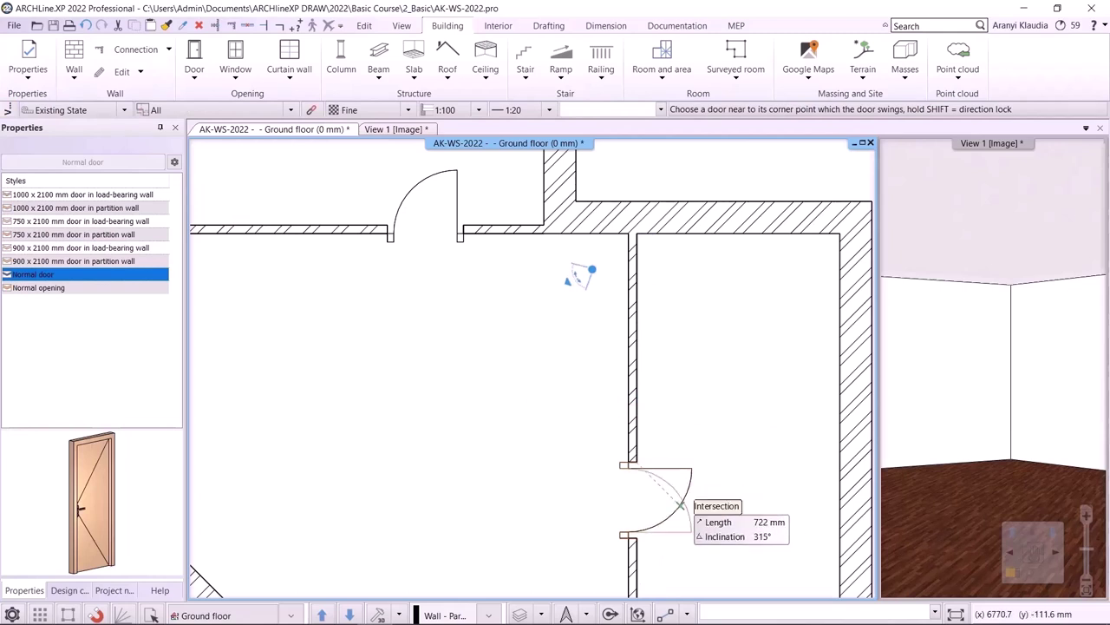
click(696, 506)
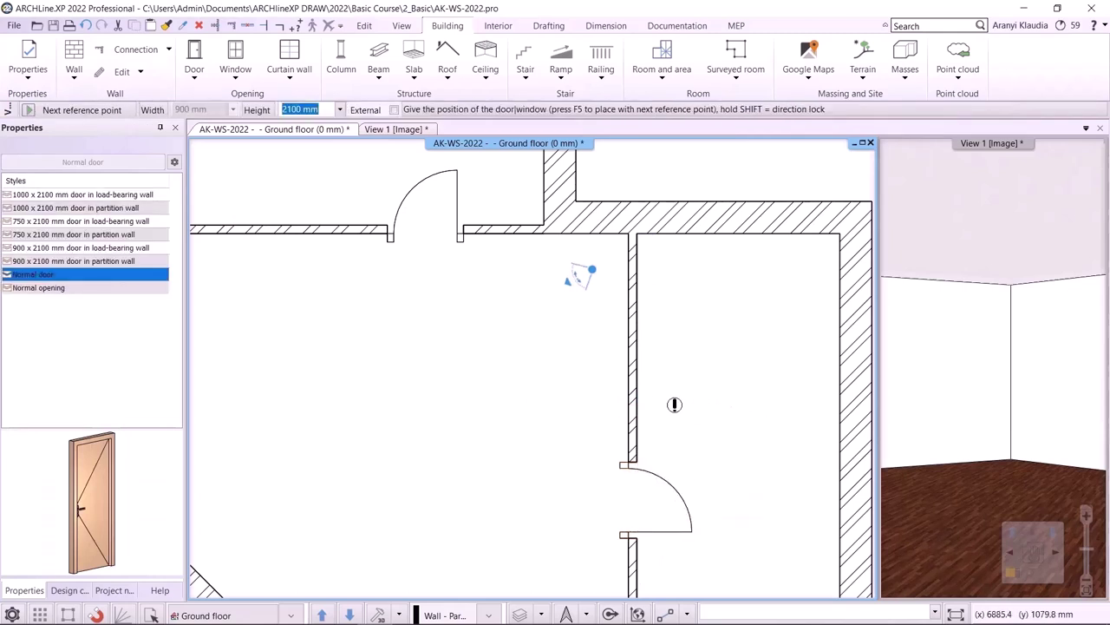
scroll(652, 404, down, 1)
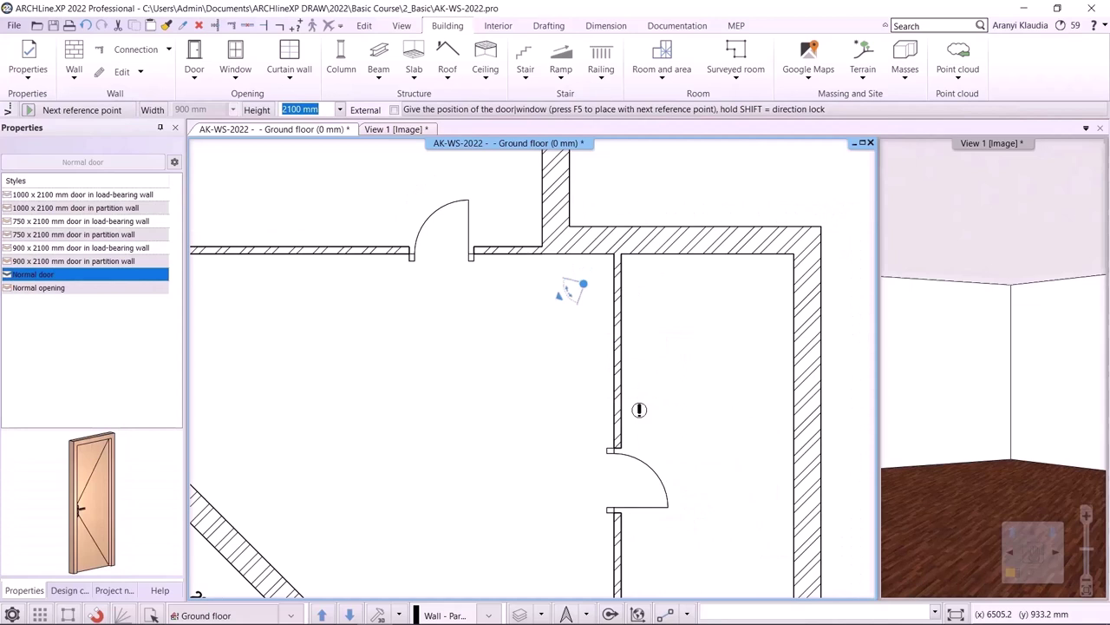
key(Escape)
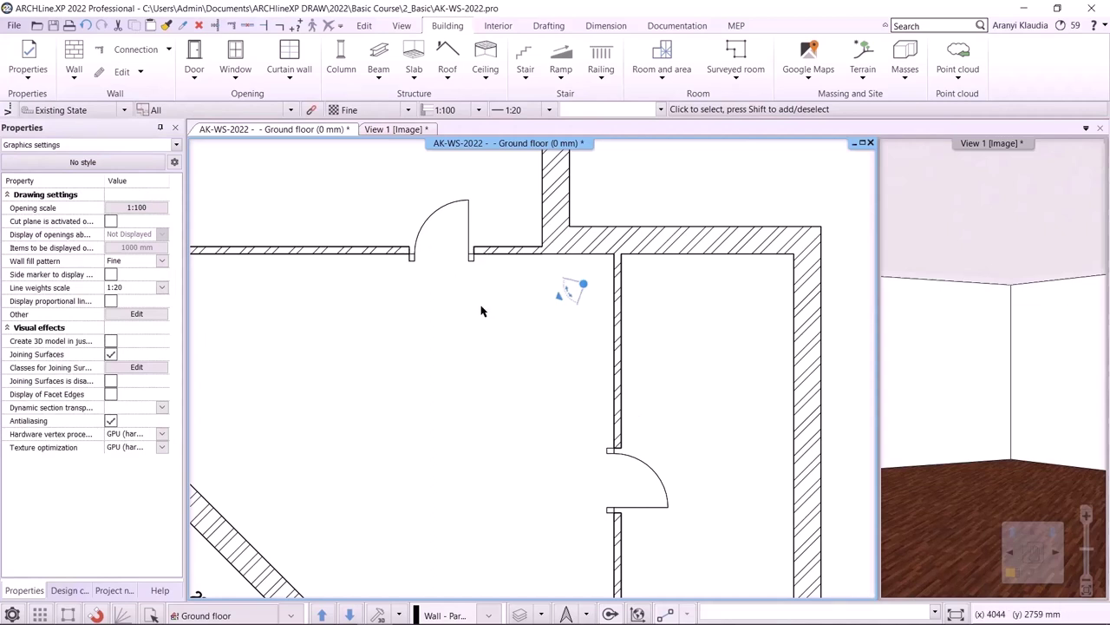
Set the distance from the wall line to 0 mm for both partition doors together.
scroll(521, 310, up, 2)
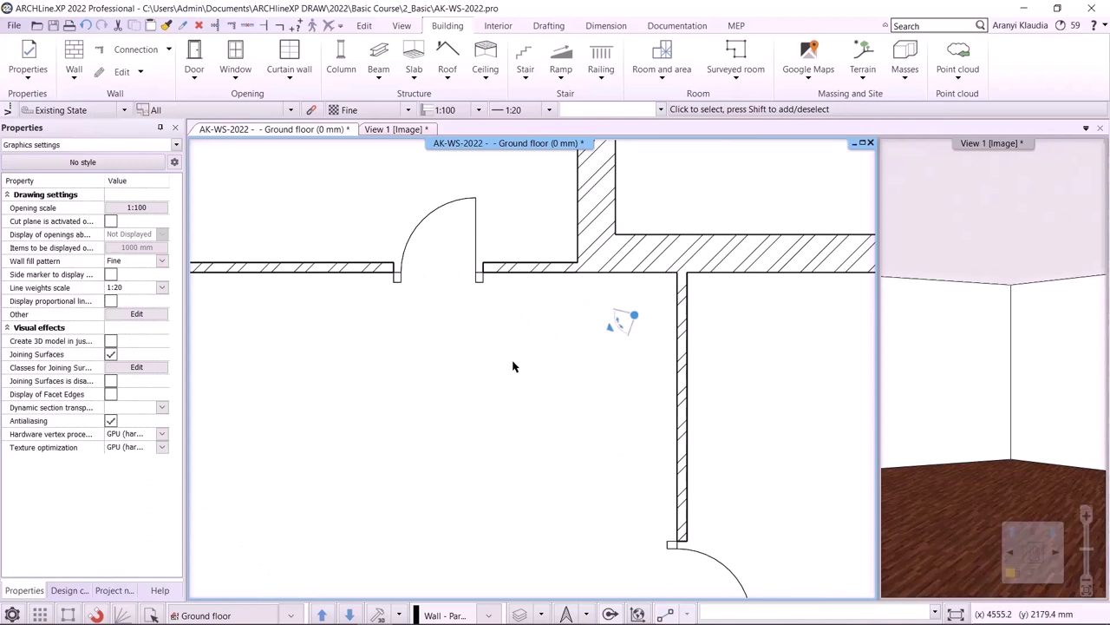
click(467, 288)
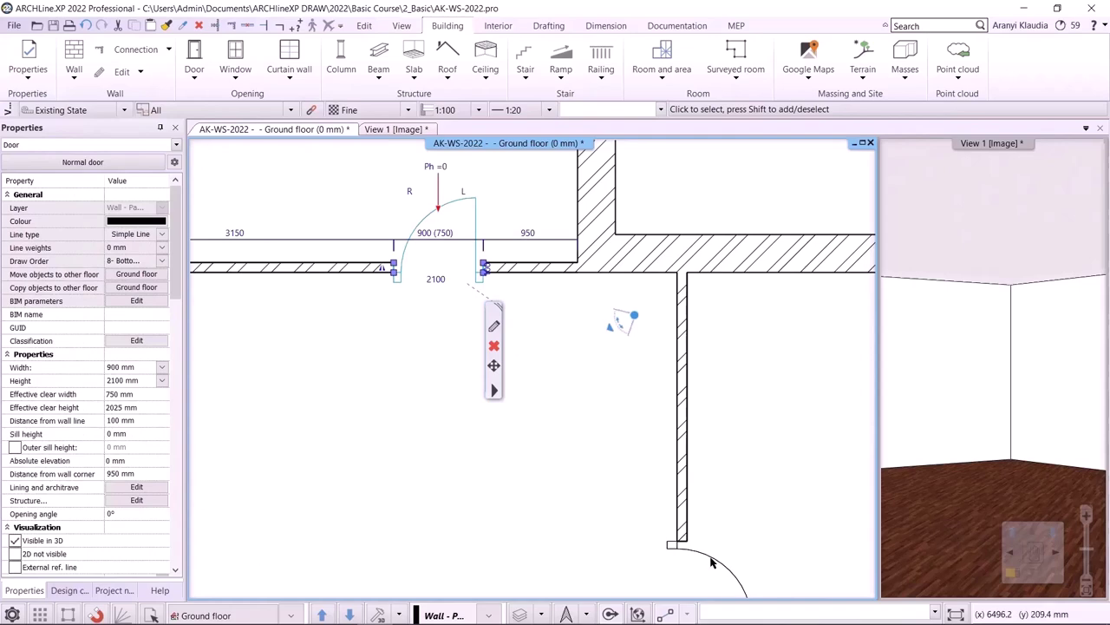
shift+click(687, 531)
scroll(535, 362, down, 1)
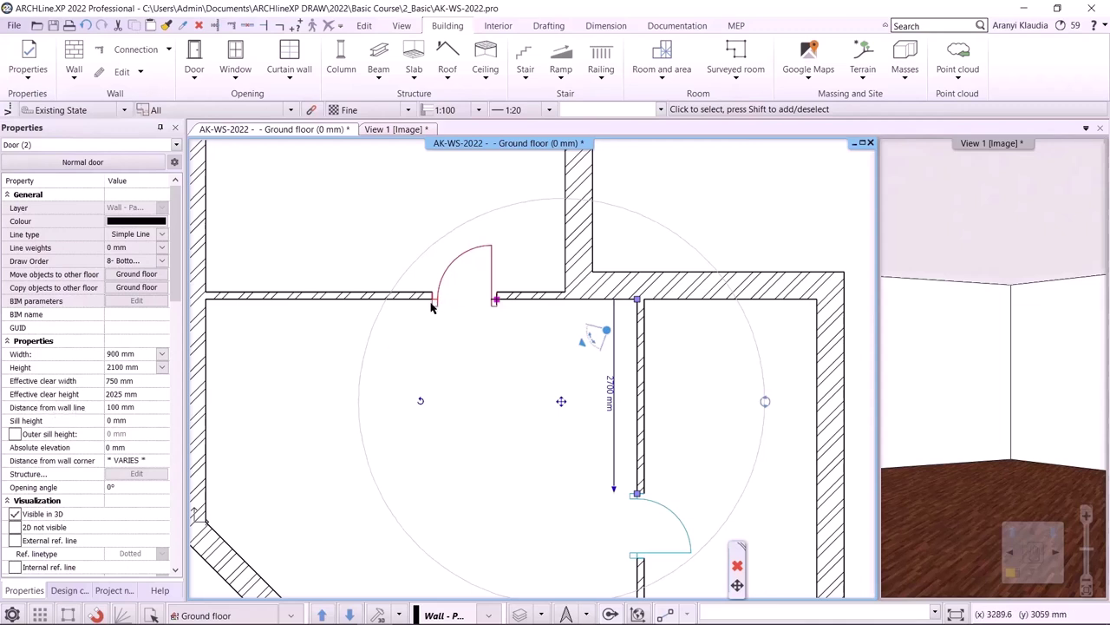
click(141, 408)
text(0)
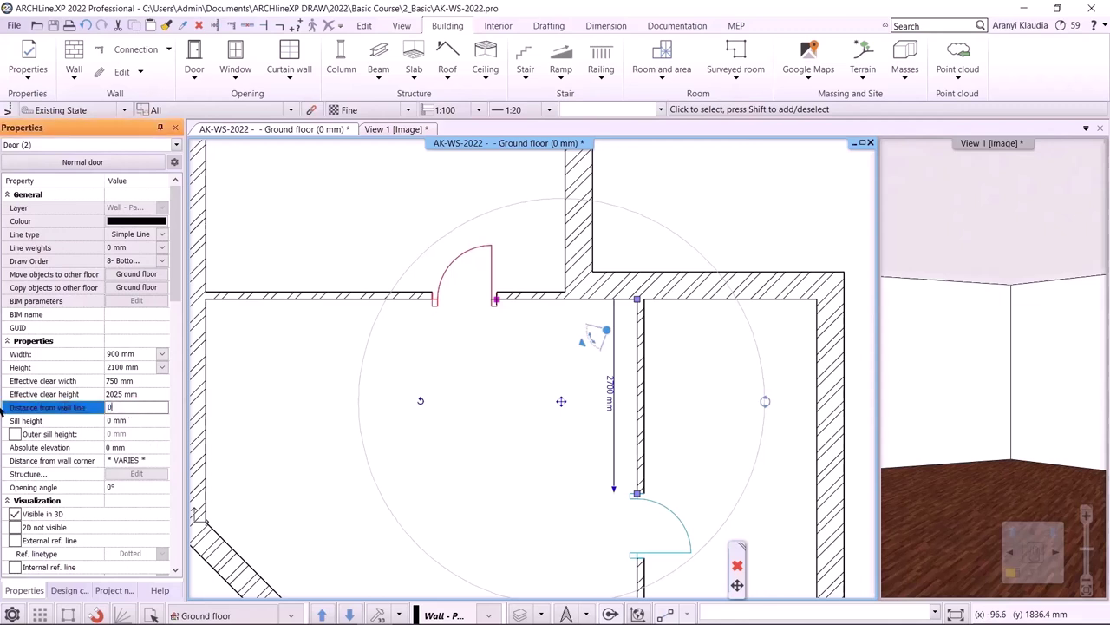
key(Return)
click(539, 372)
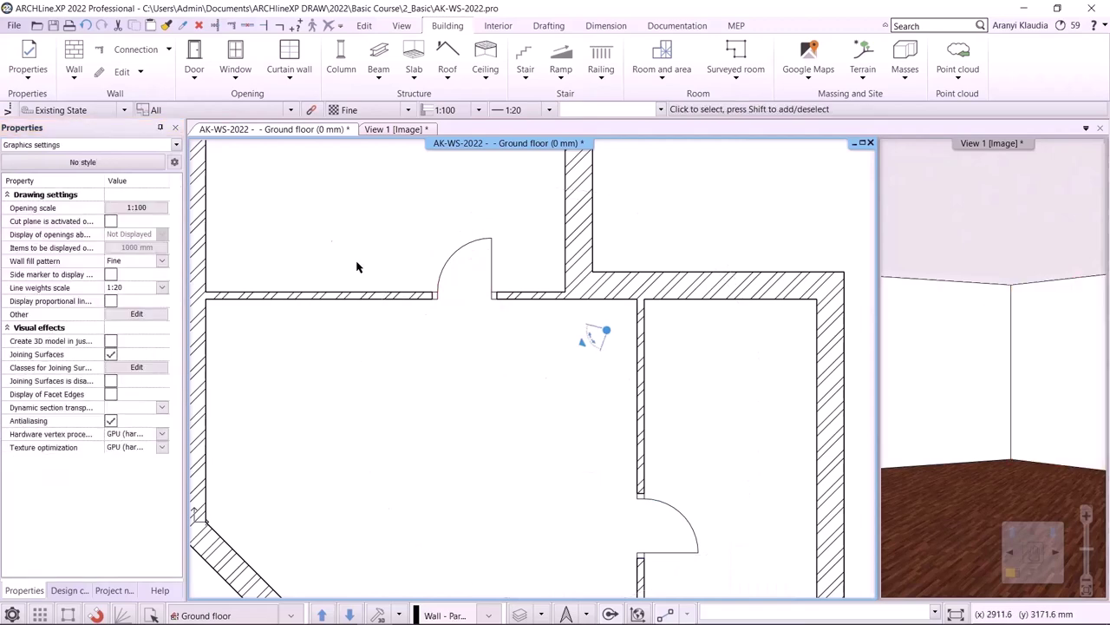
Place a Normal door at the midpoint of the angled exterior wall, hinged at the lower jamb and opening into the large room.
click(194, 65)
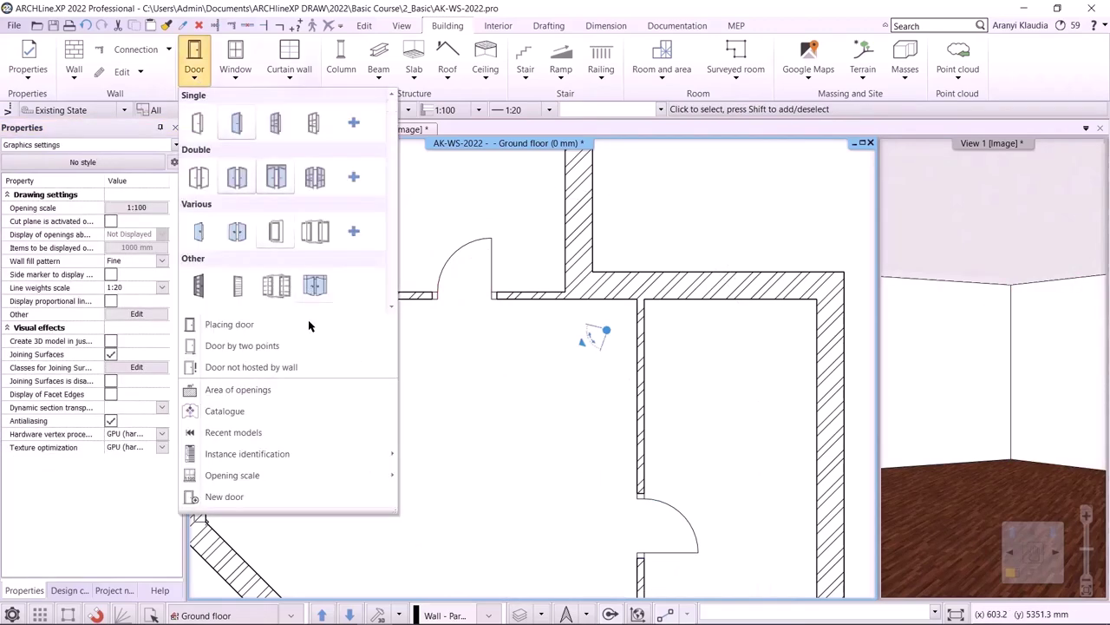
click(263, 324)
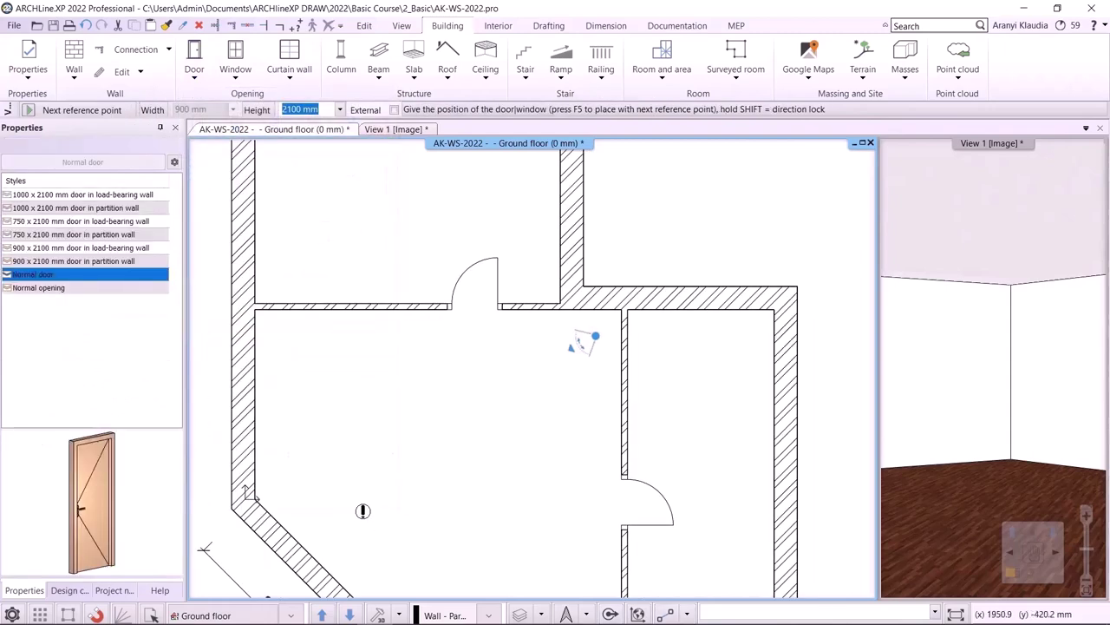
middle_drag(362, 510, 359, 404)
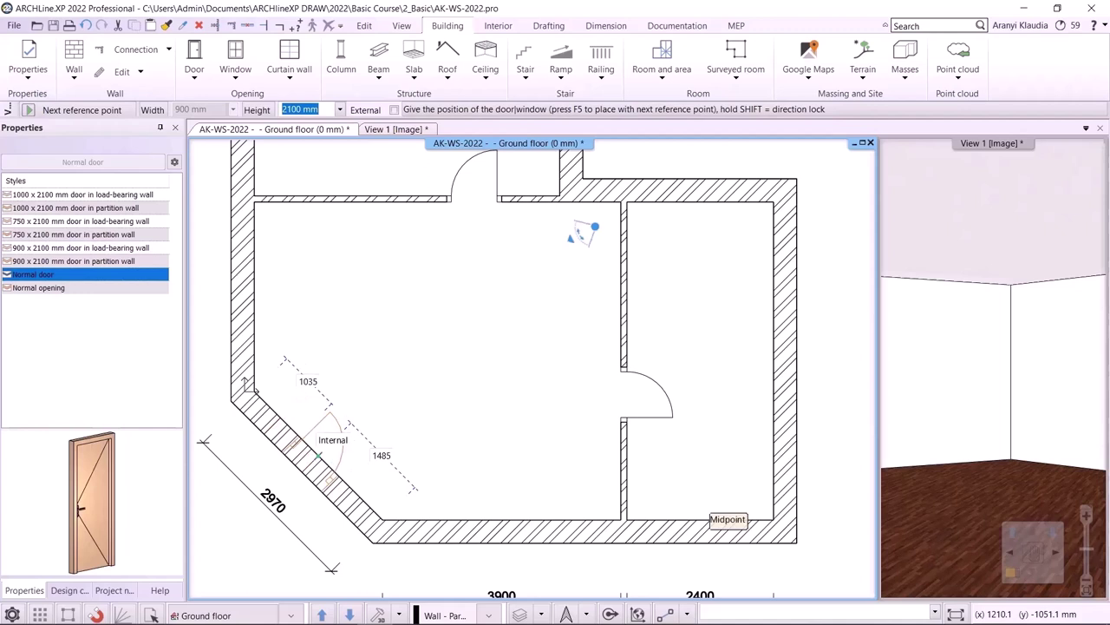
click(318, 455)
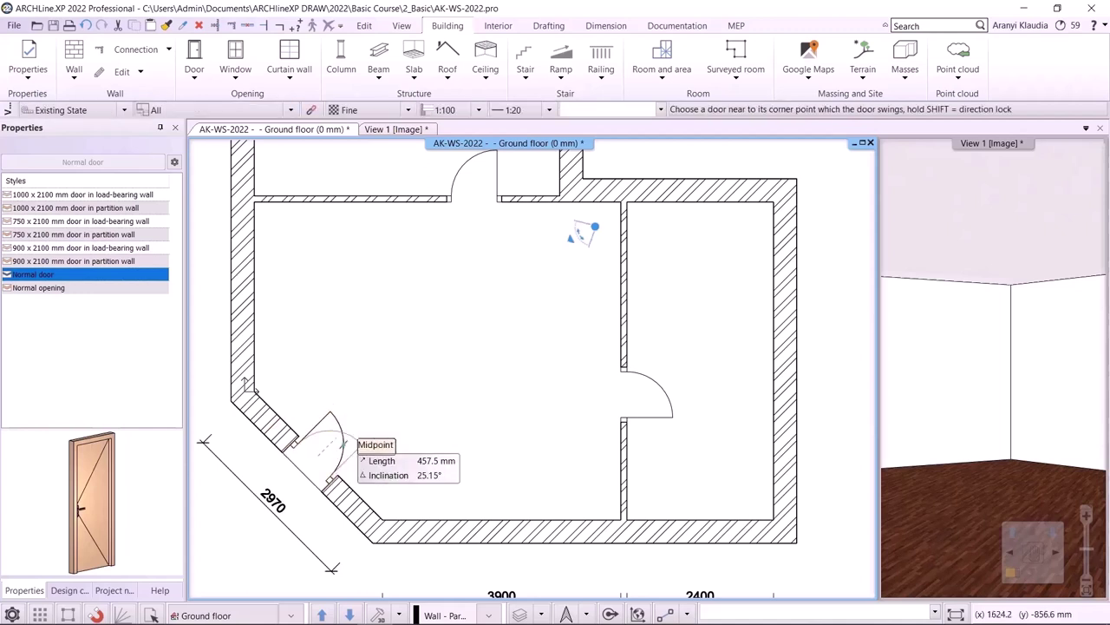
click(356, 444)
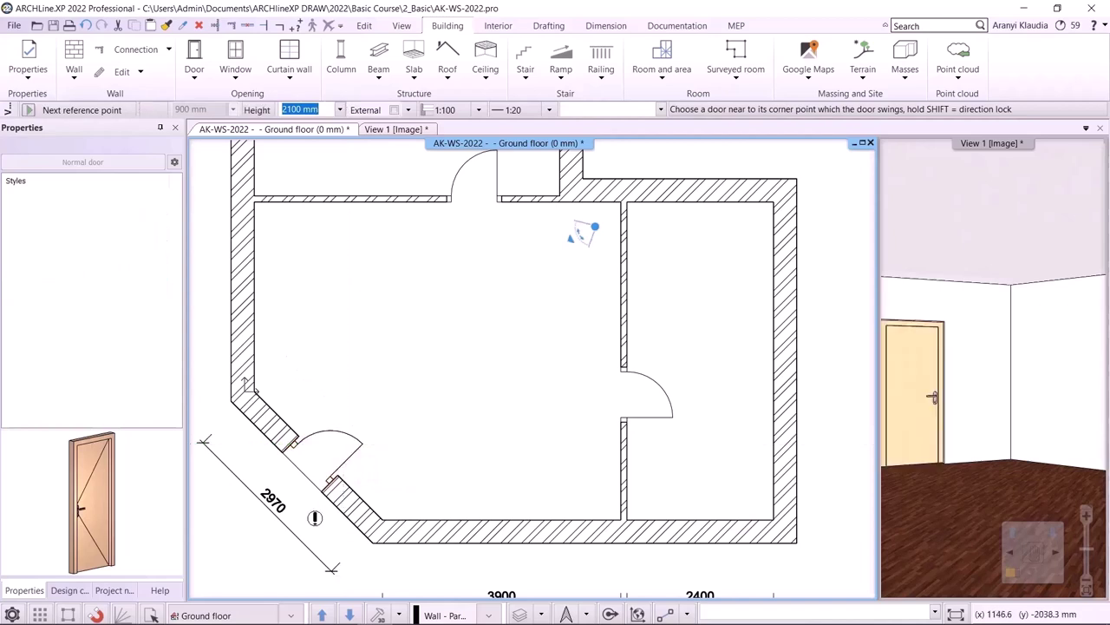
key(Escape)
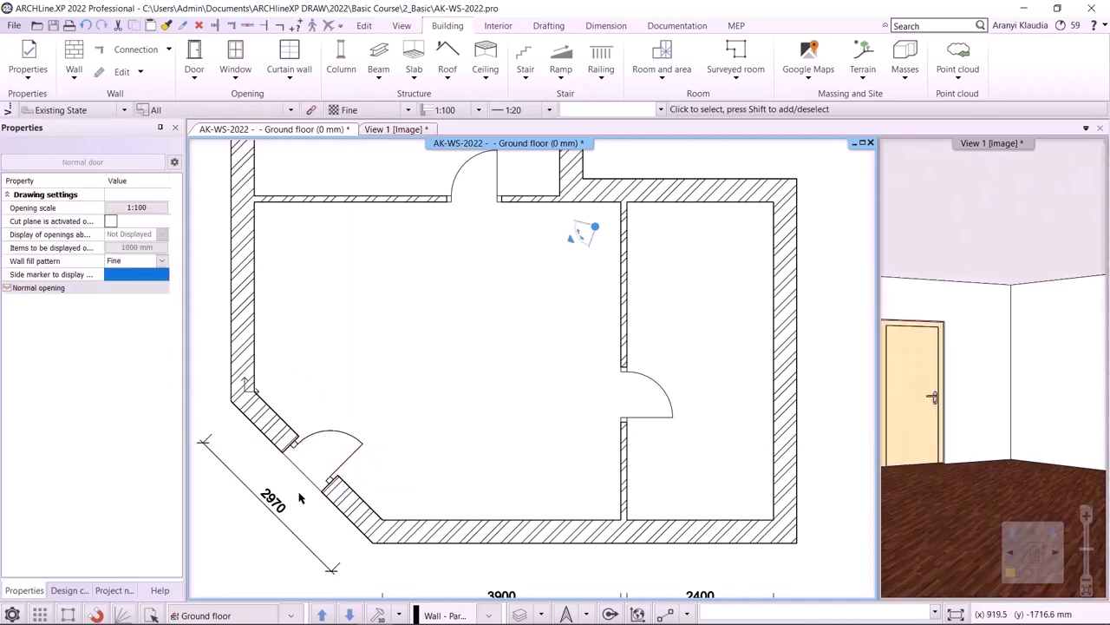
Replace the angled wall's door model with Flush external double from the indoor double doors, without keeping the previously set dimensions.
scroll(366, 448, down, 1)
click(366, 448)
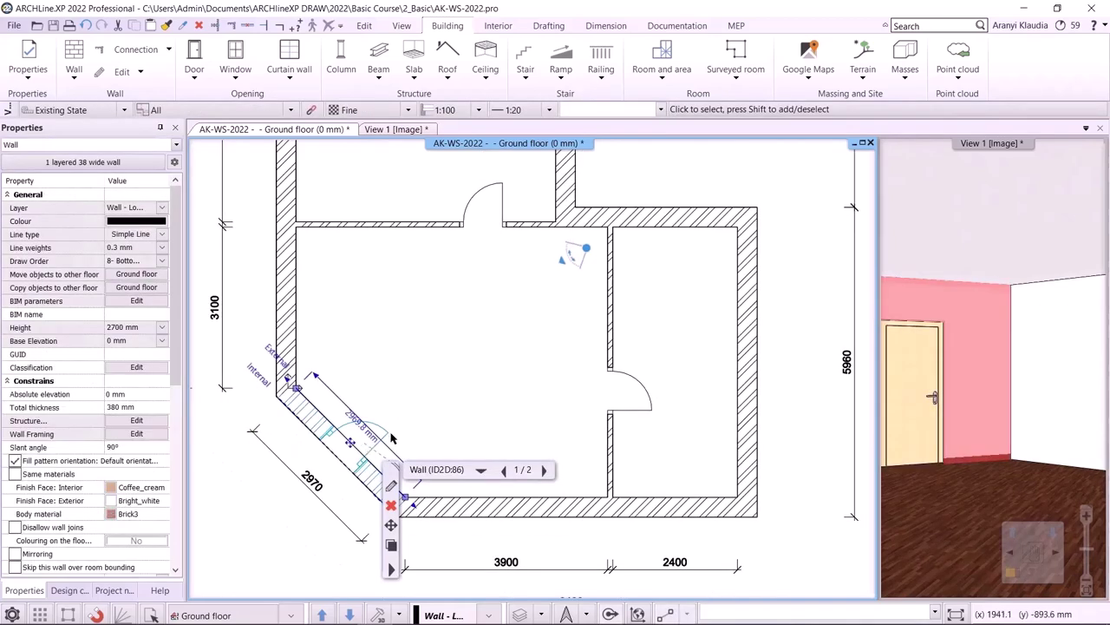
click(390, 436)
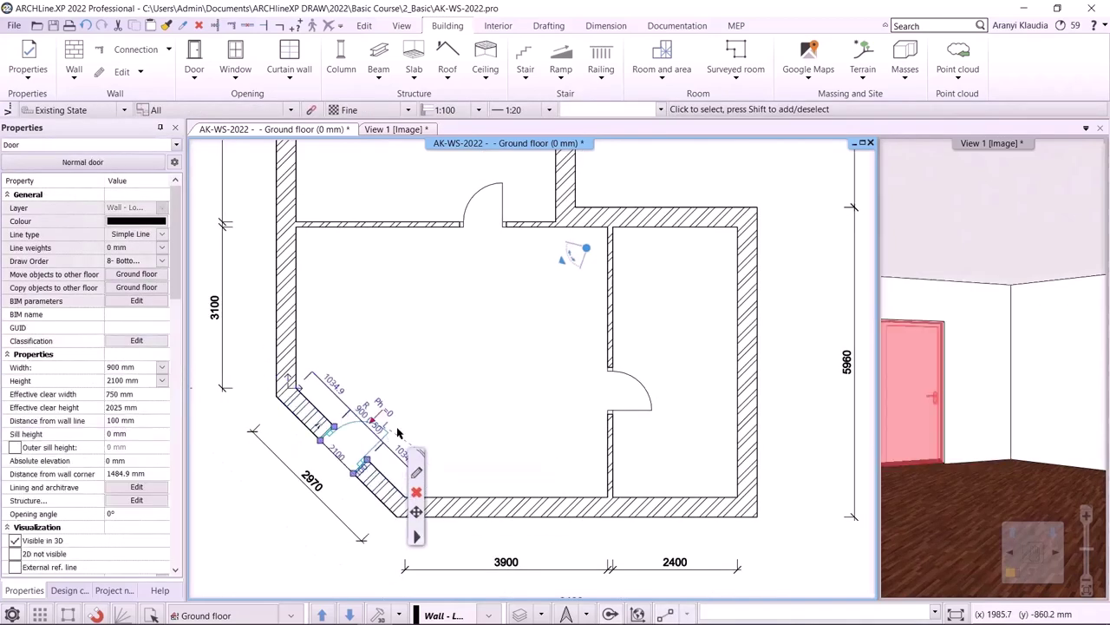
click(416, 472)
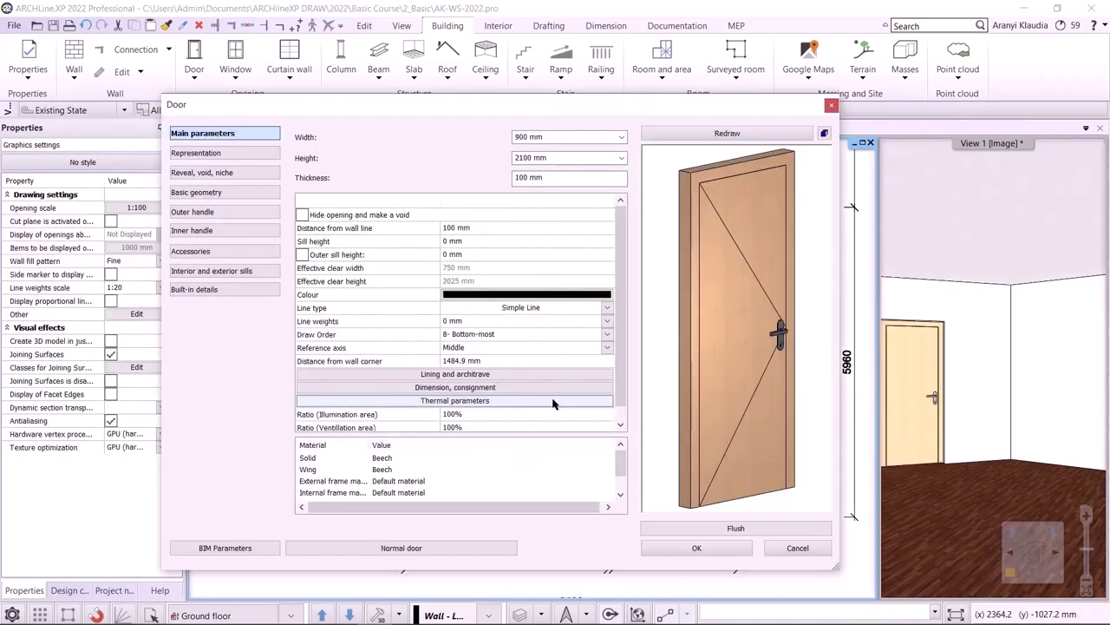
click(736, 527)
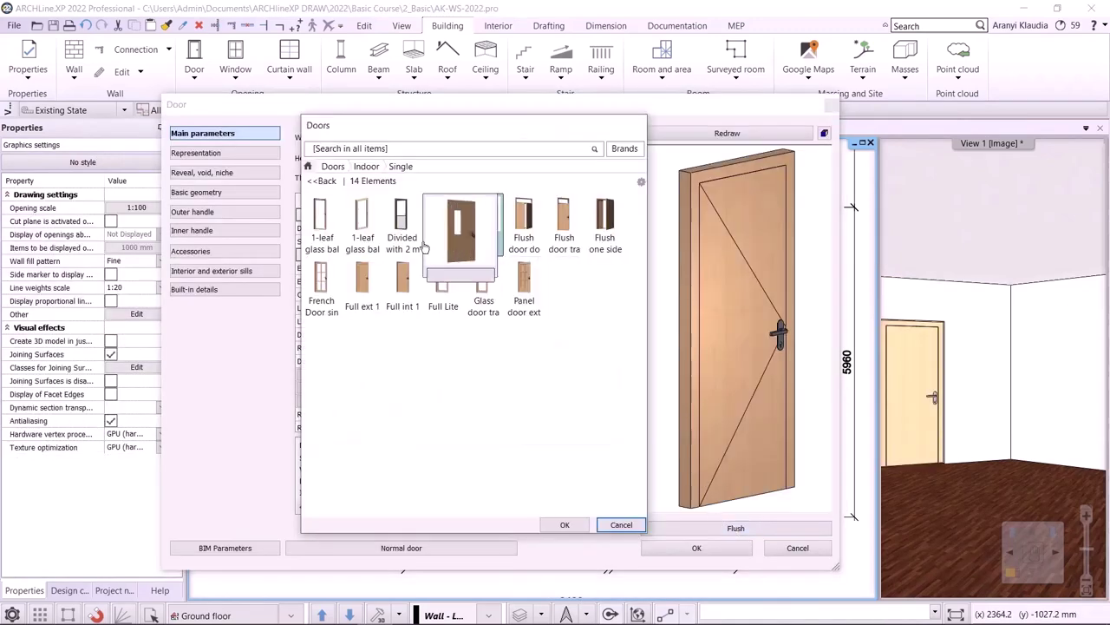
click(368, 166)
click(373, 266)
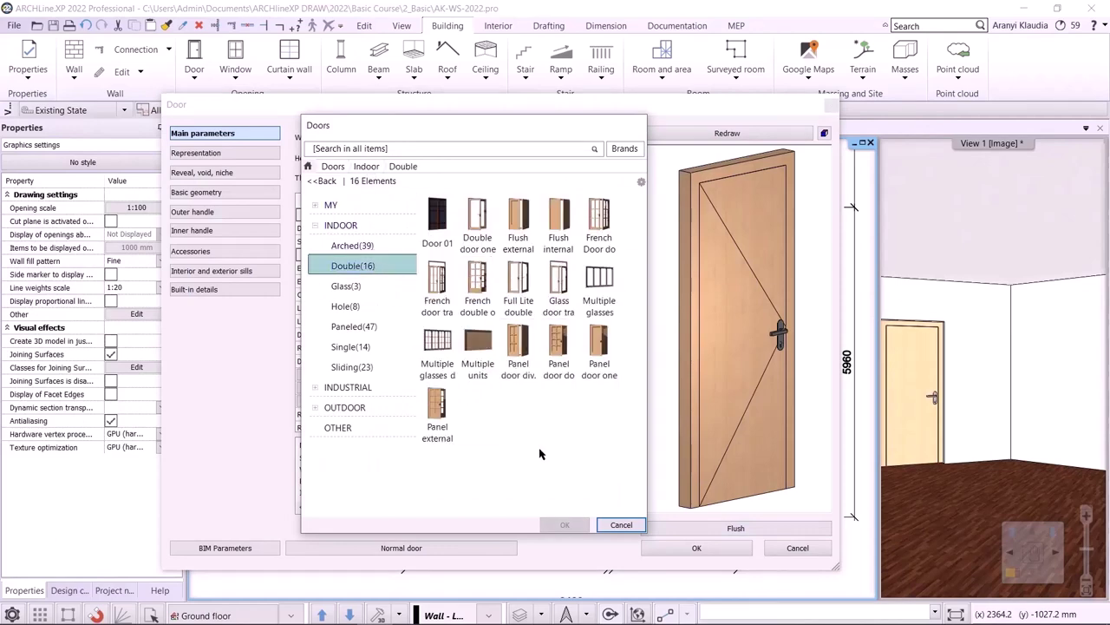
click(519, 216)
click(565, 524)
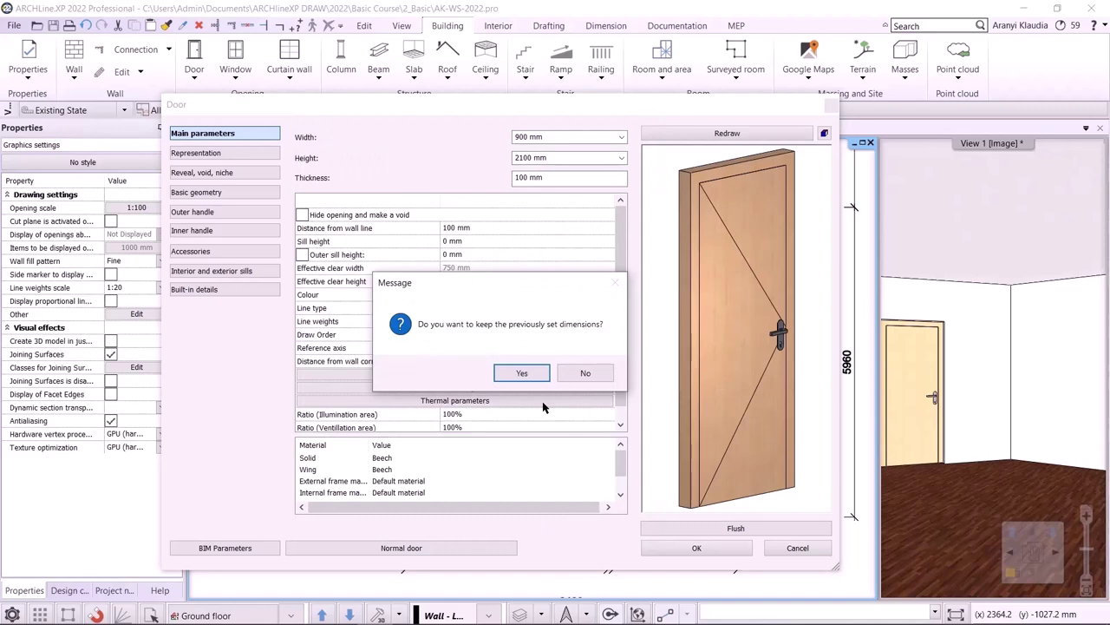
click(588, 374)
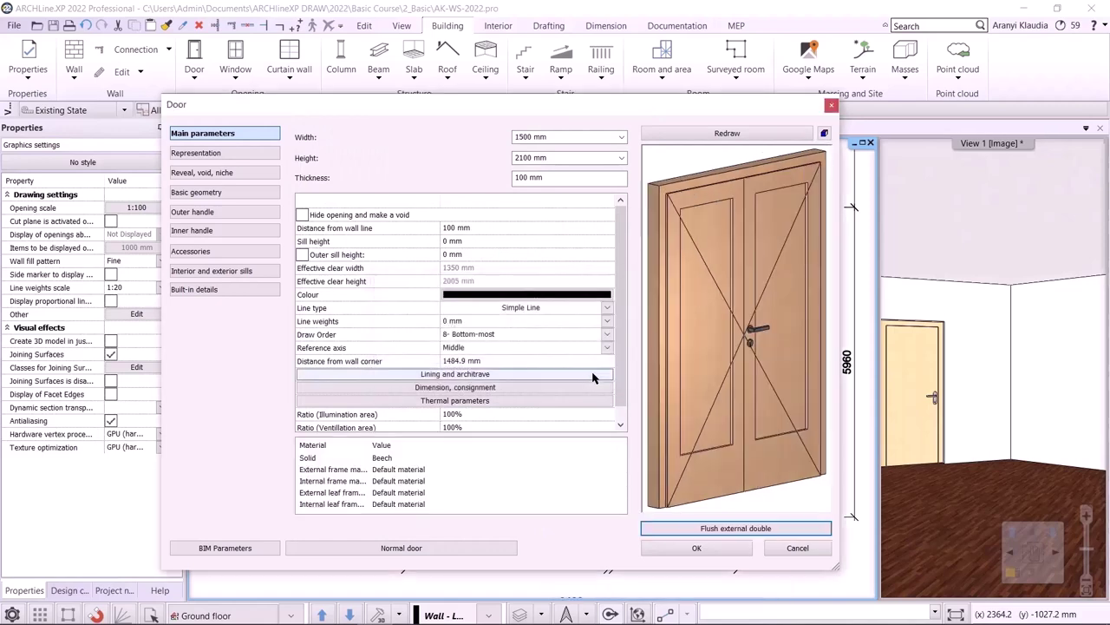
Set the double door's width to 1400 mm and apply the door settings.
click(521, 135)
click(519, 137)
key(Delete)
text(4)
click(570, 176)
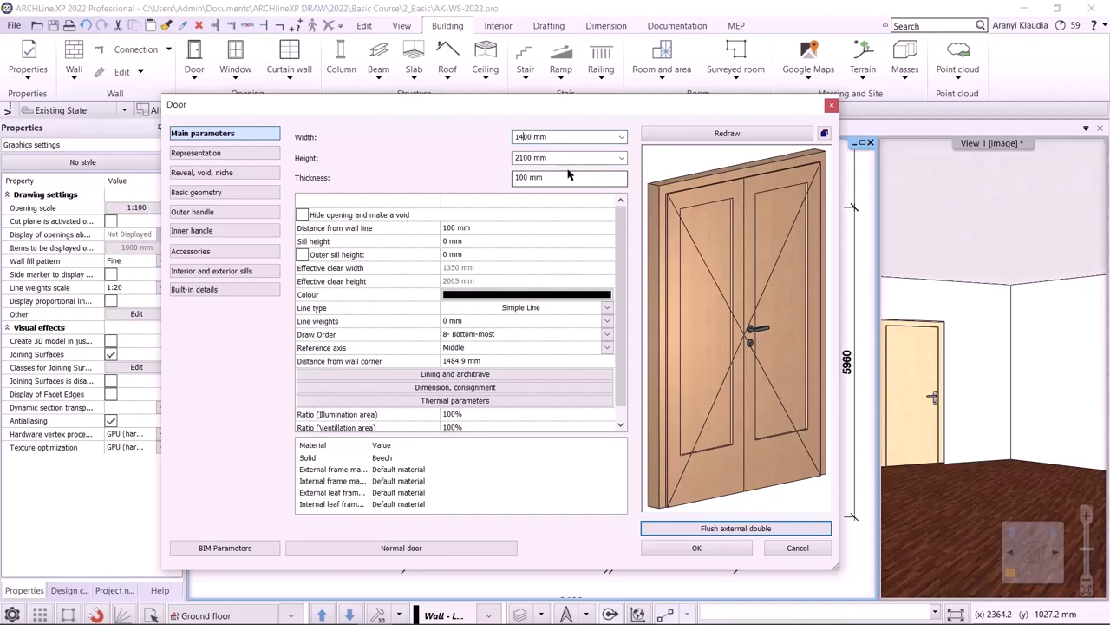
click(714, 551)
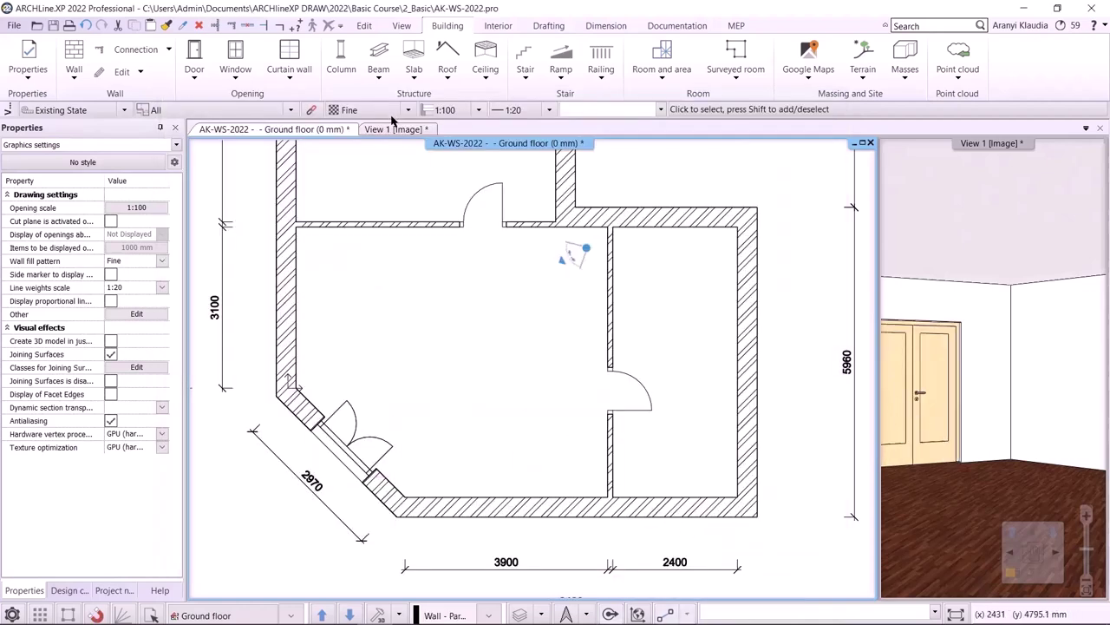
Activate the interior 3D view and step down to saved view View_00 to inspect the placed doors.
click(388, 130)
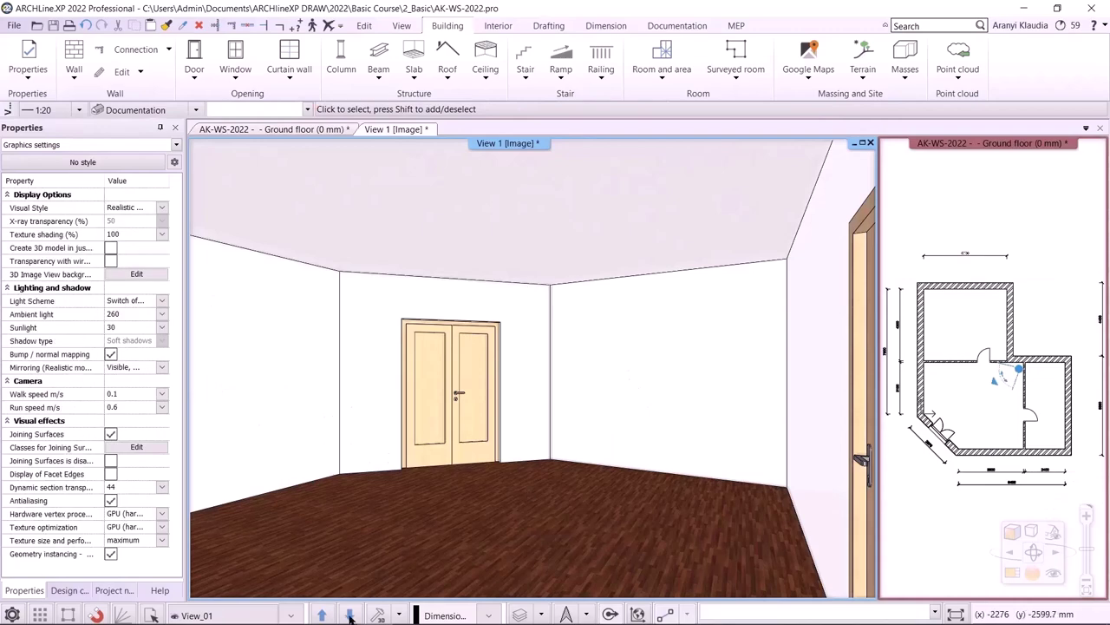
click(350, 615)
click(349, 615)
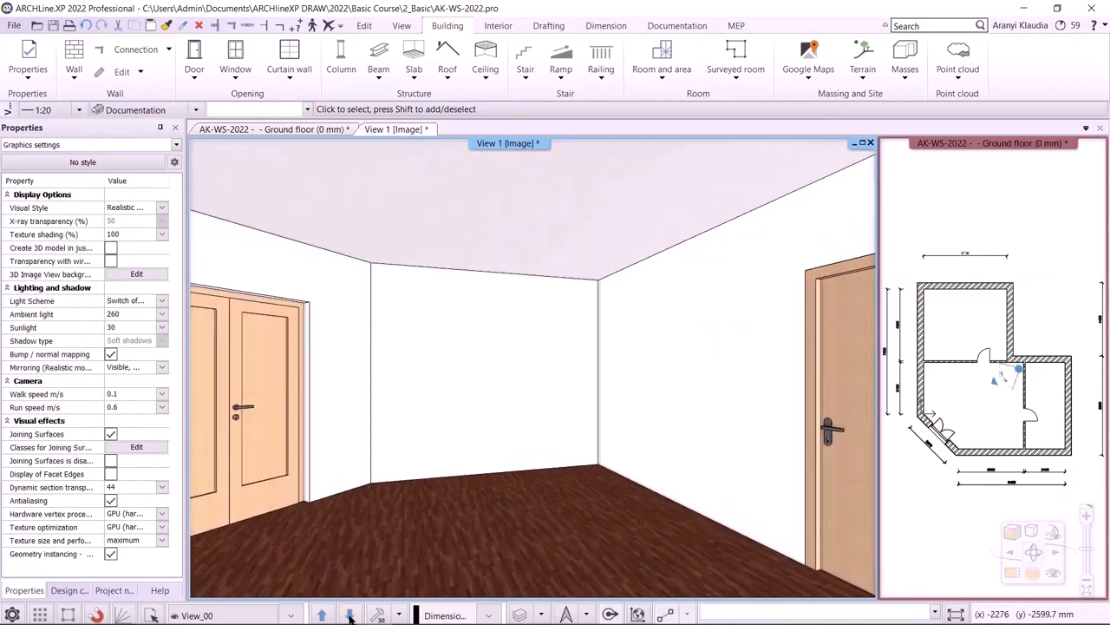
Check the window positions on the reference floor plan Alapozo_WS_alaprajz.pdf, and return to the Ground floor plan.
click(303, 616)
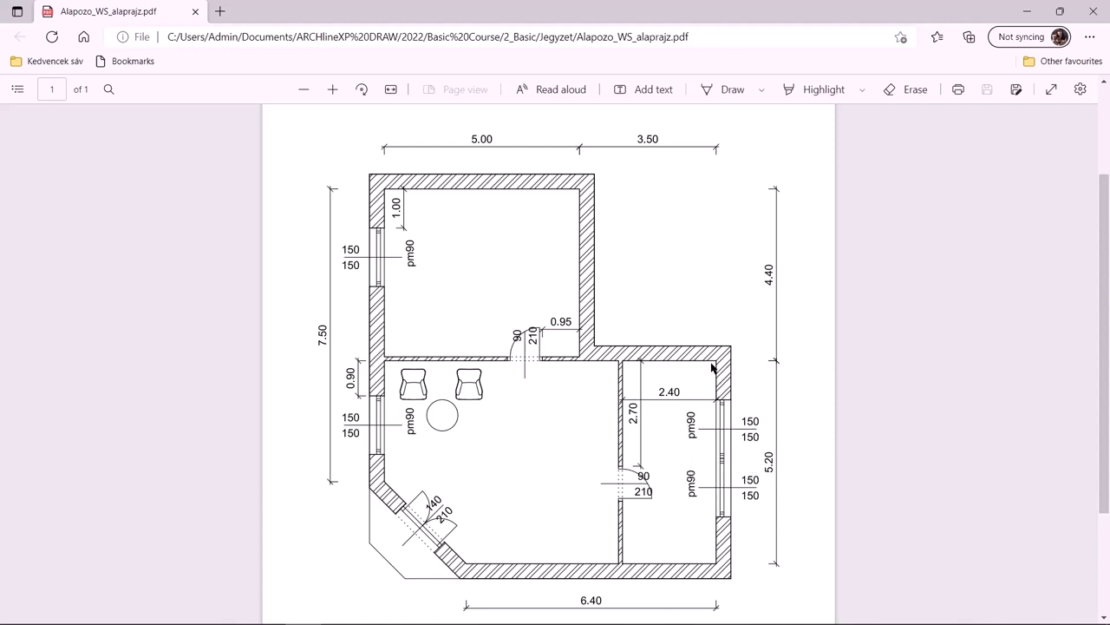
click(1027, 11)
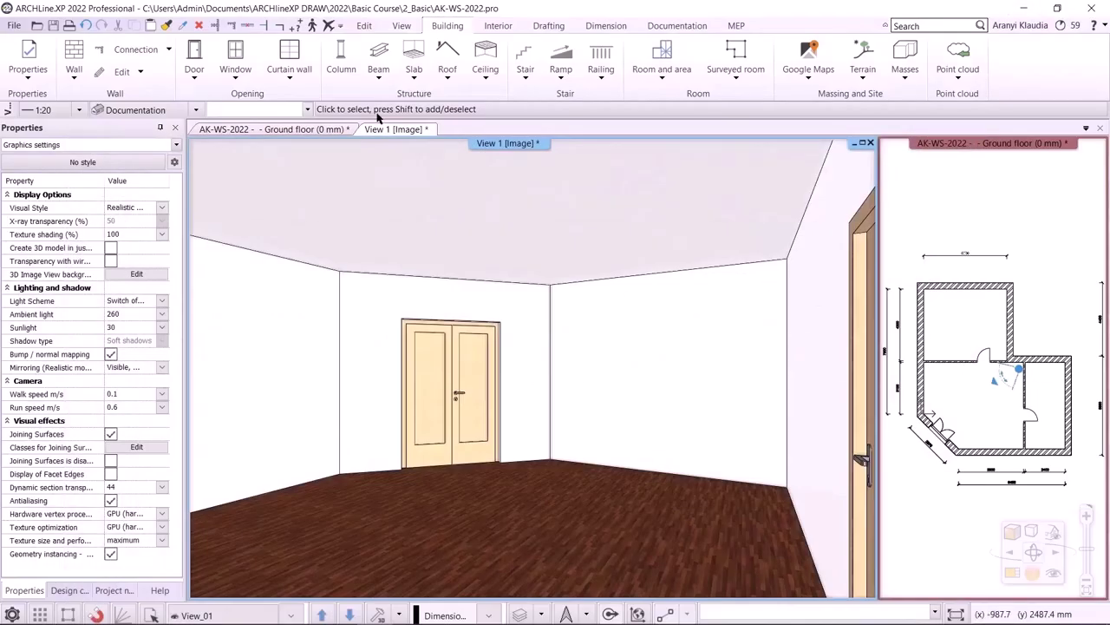
click(274, 129)
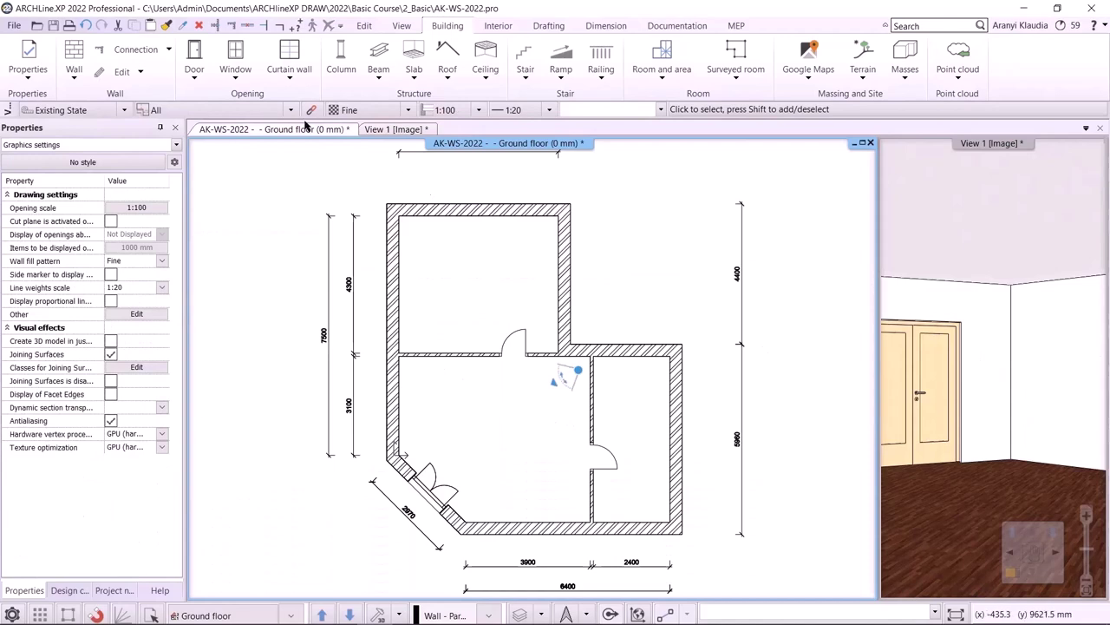
Place two 1200 mm x 1500 mm windows in the vertical left exterior wall, 1000 mm below the upper room's corner and 900 mm below the partition.
click(235, 74)
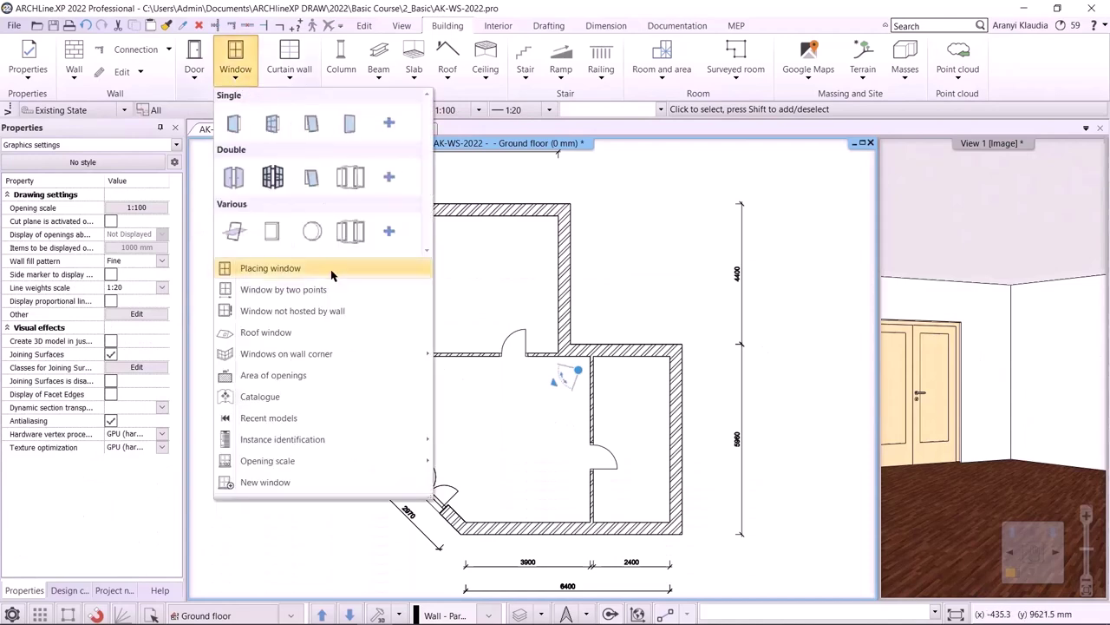
click(270, 268)
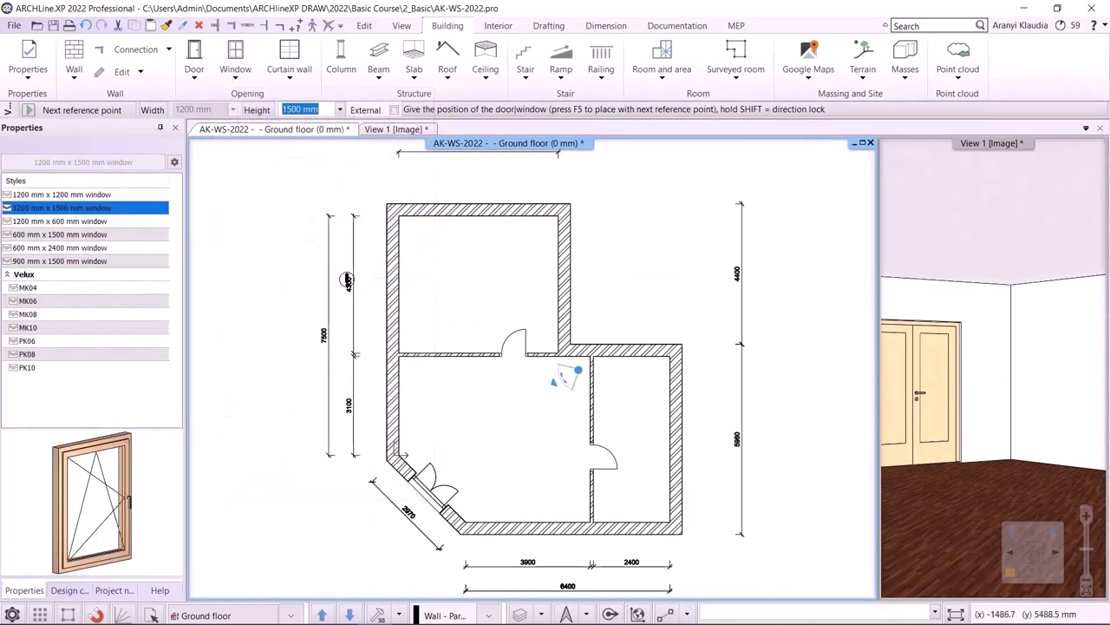
scroll(351, 260, up, 2)
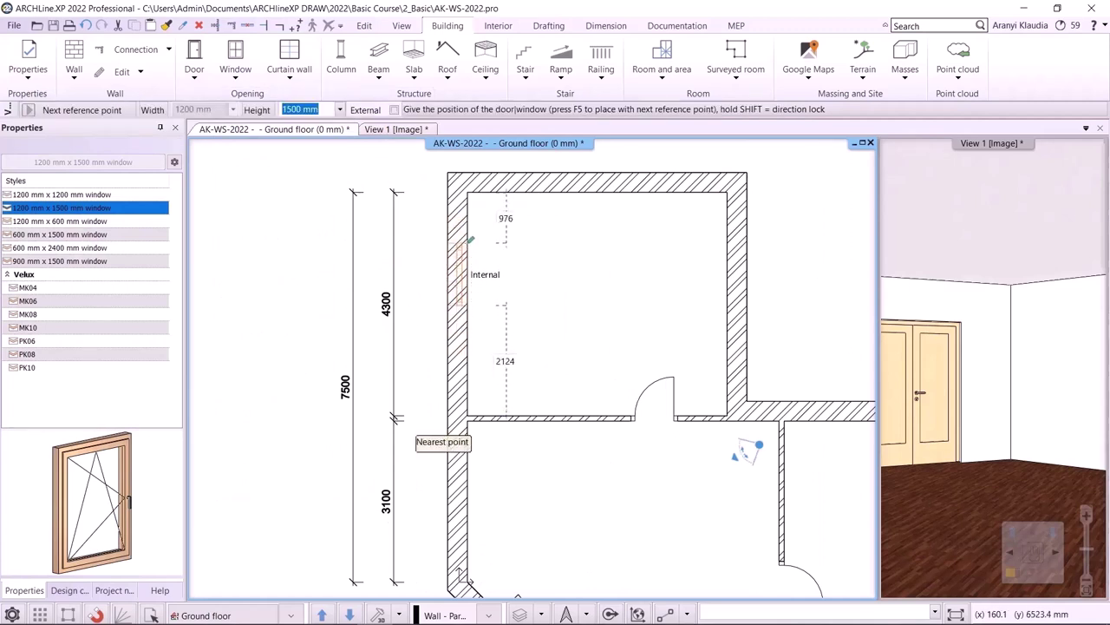
text(1000)
key(Return)
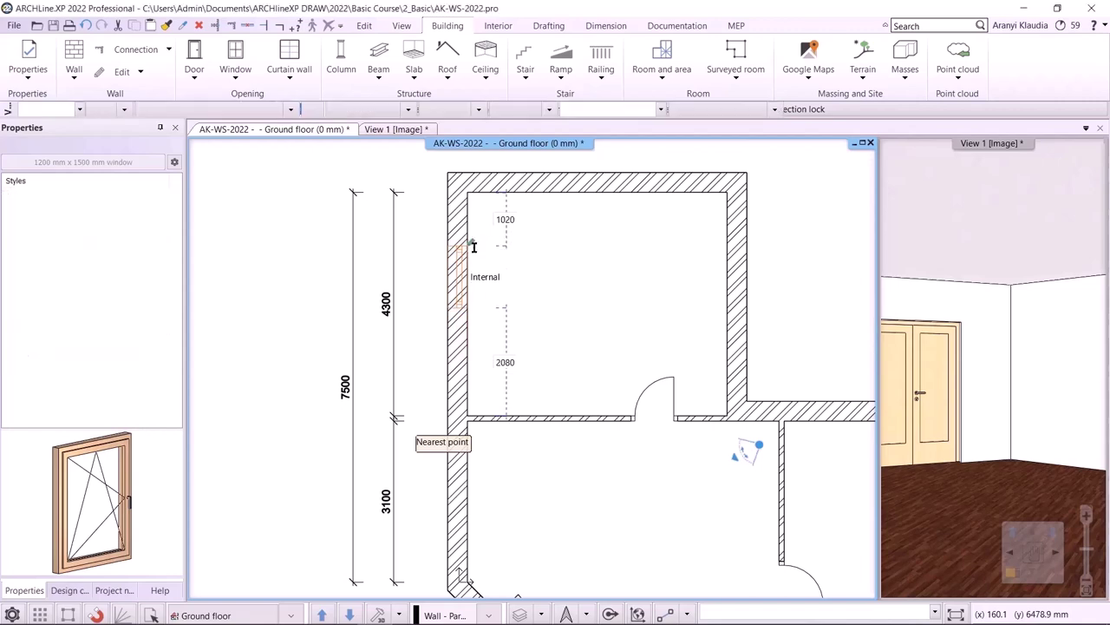
middle_drag(463, 473, 446, 387)
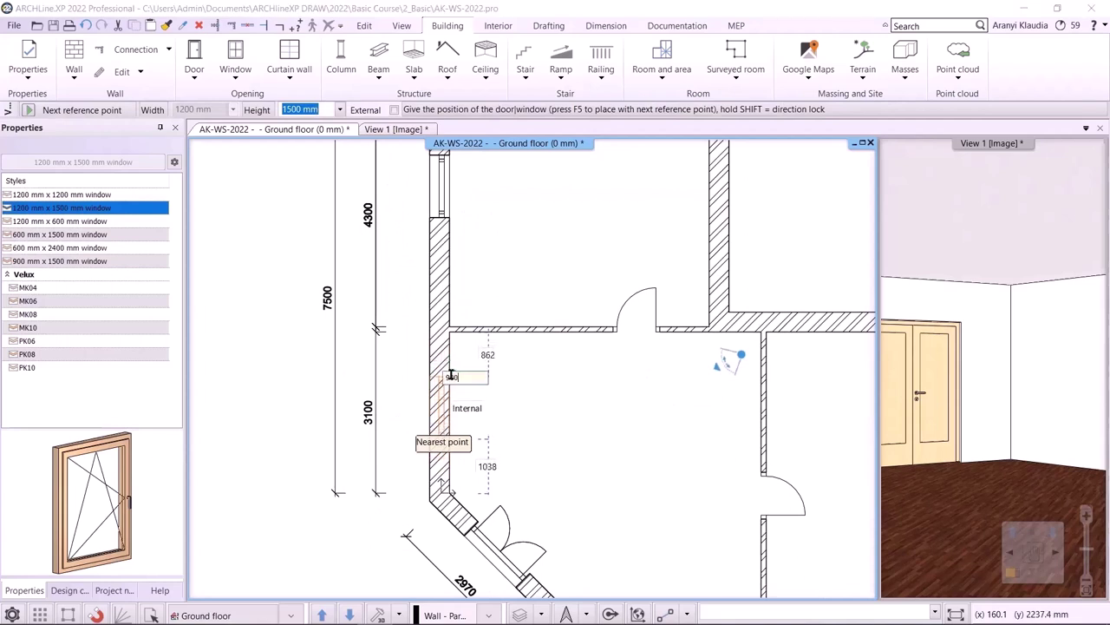
key(Return)
Place two adjoining 1200 mm x 1500 mm windows in the small room's right exterior wall, starting 1000 mm below its upper corner, and check the interior 3D view.
scroll(520, 381, down, 3)
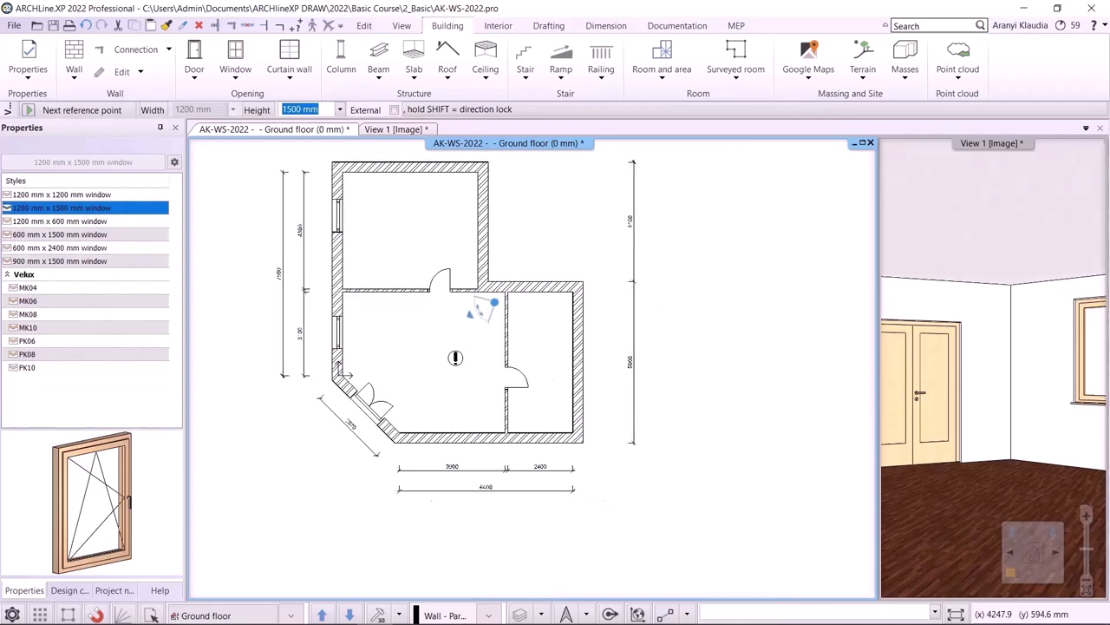
scroll(600, 351, up, 3)
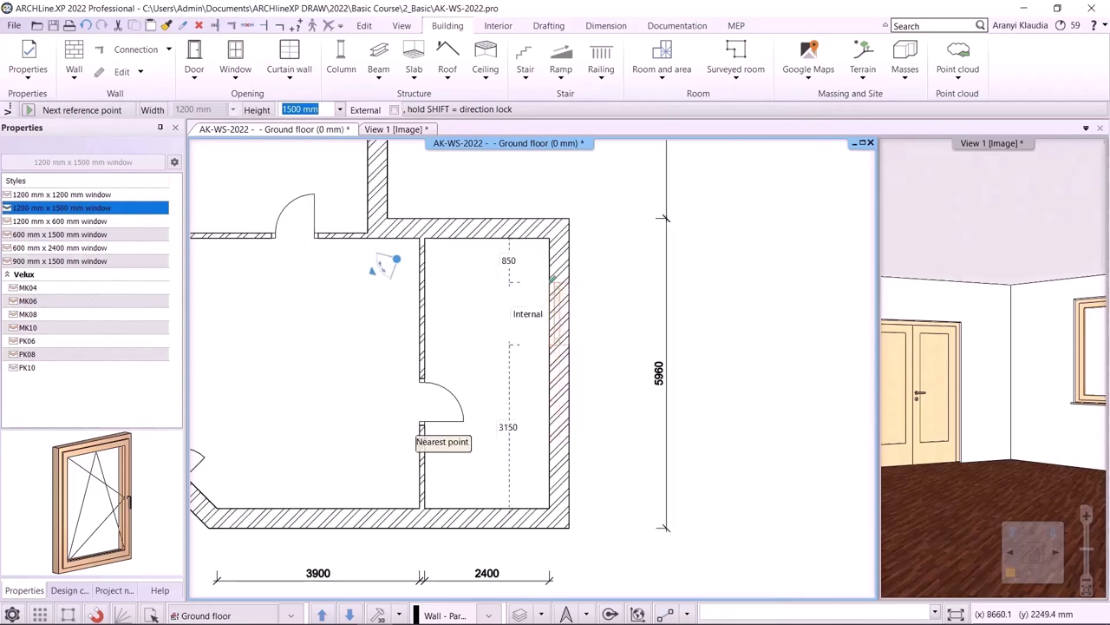
text(1000)
key(Return)
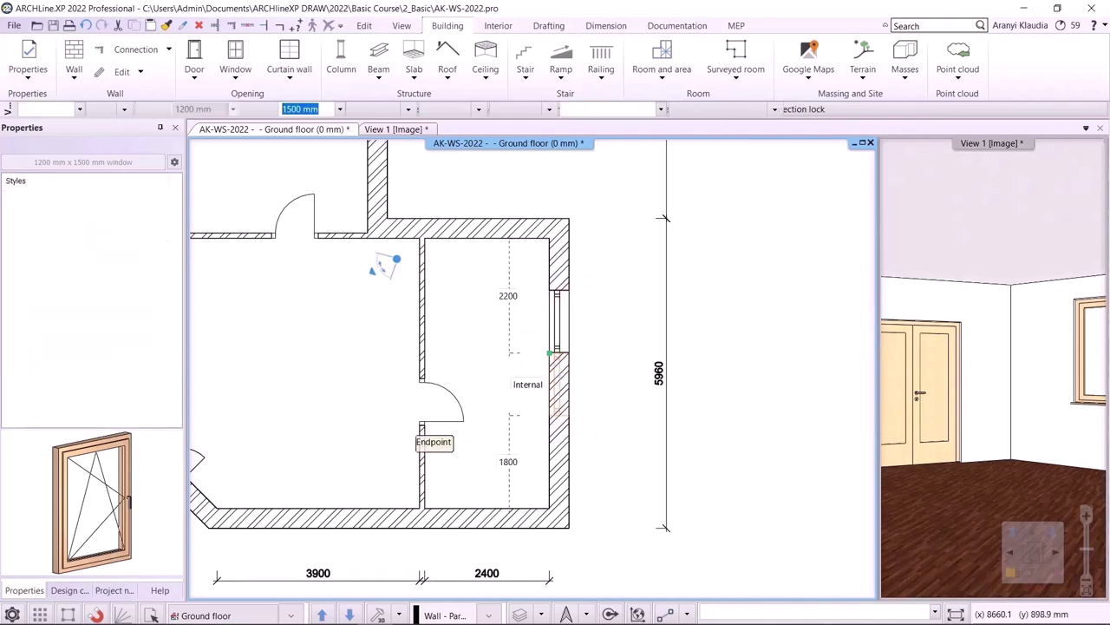
click(537, 353)
key(Escape)
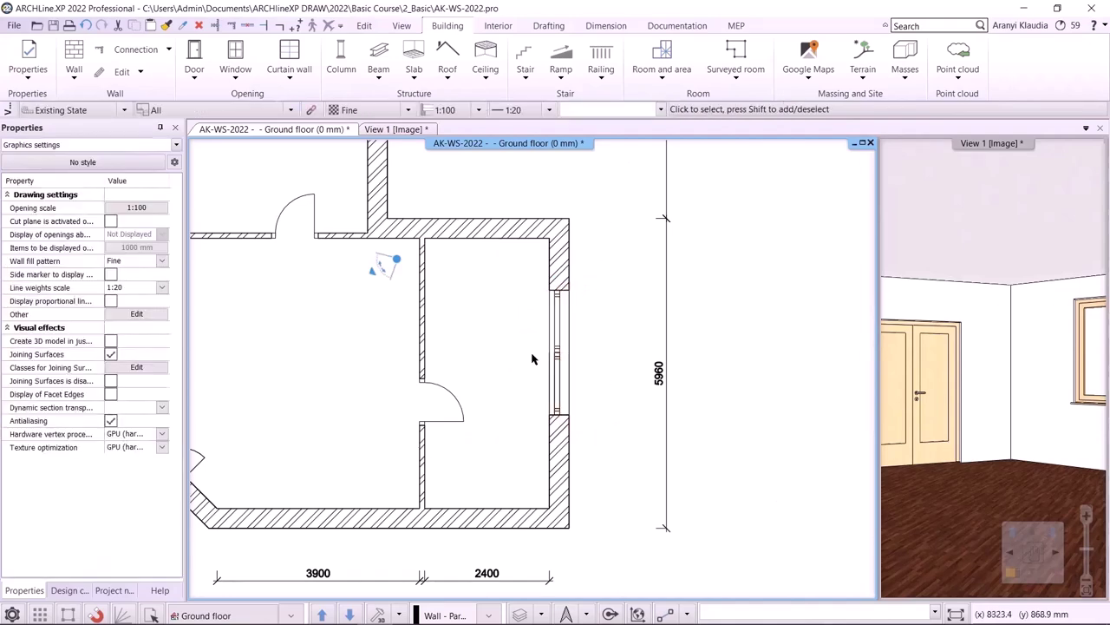
click(380, 130)
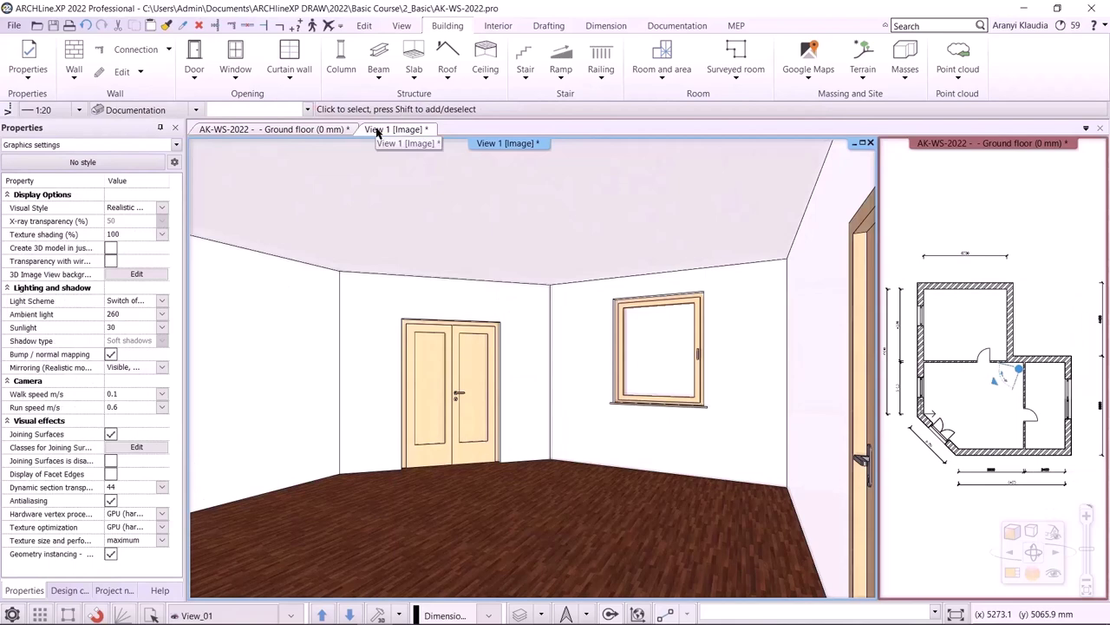
Return to the Ground floor plan, search the Design center objects for "armchair", and open the light rounded Armchair model.
click(320, 132)
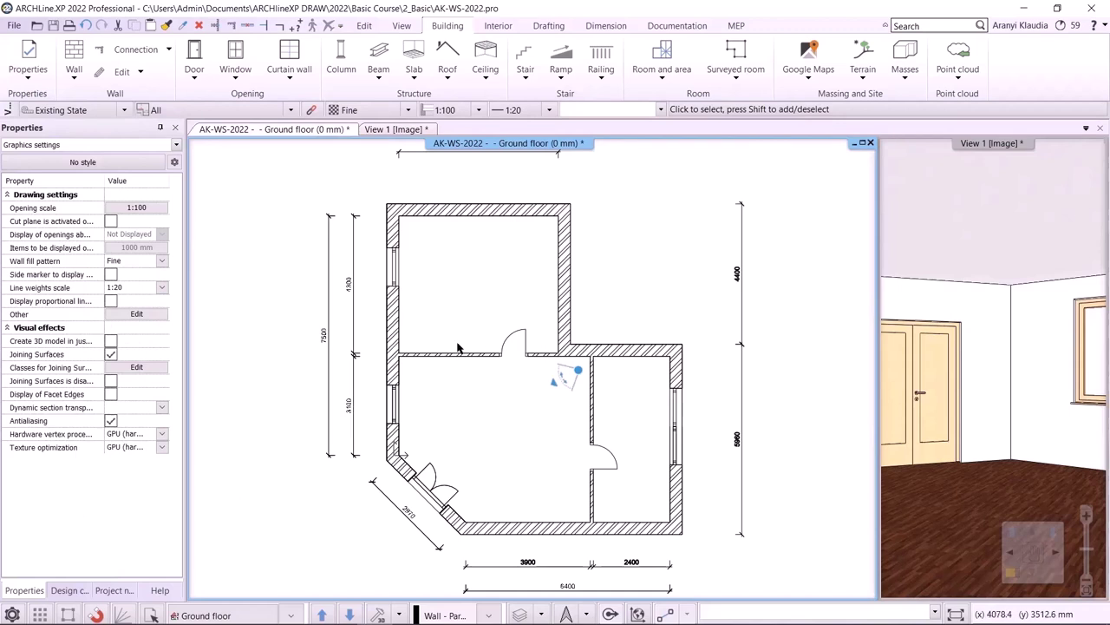
click(69, 590)
click(12, 275)
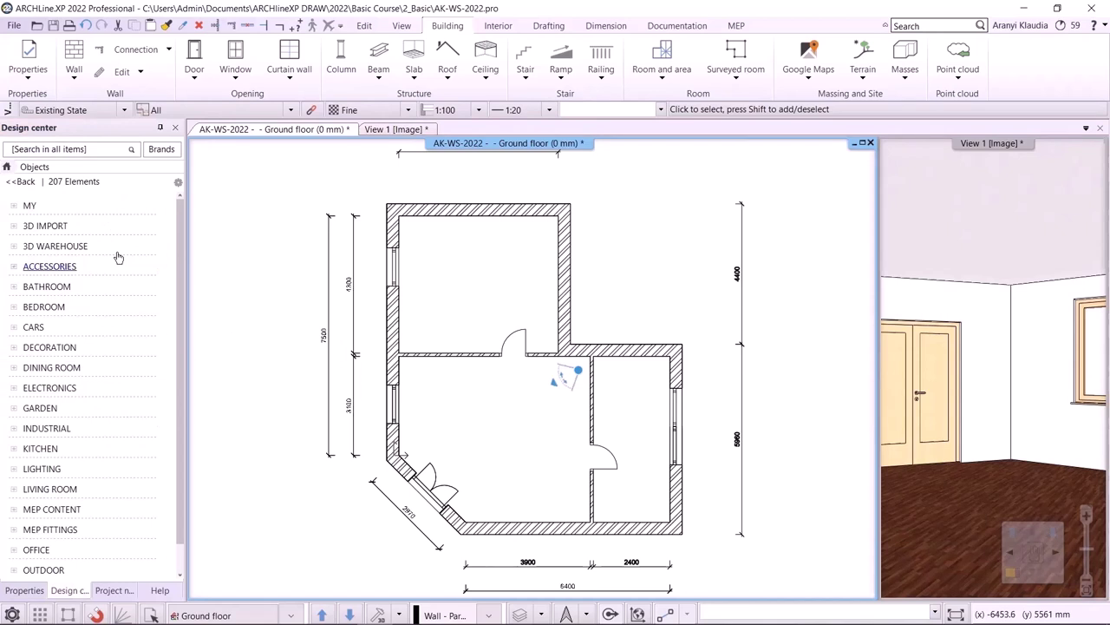
click(14, 149)
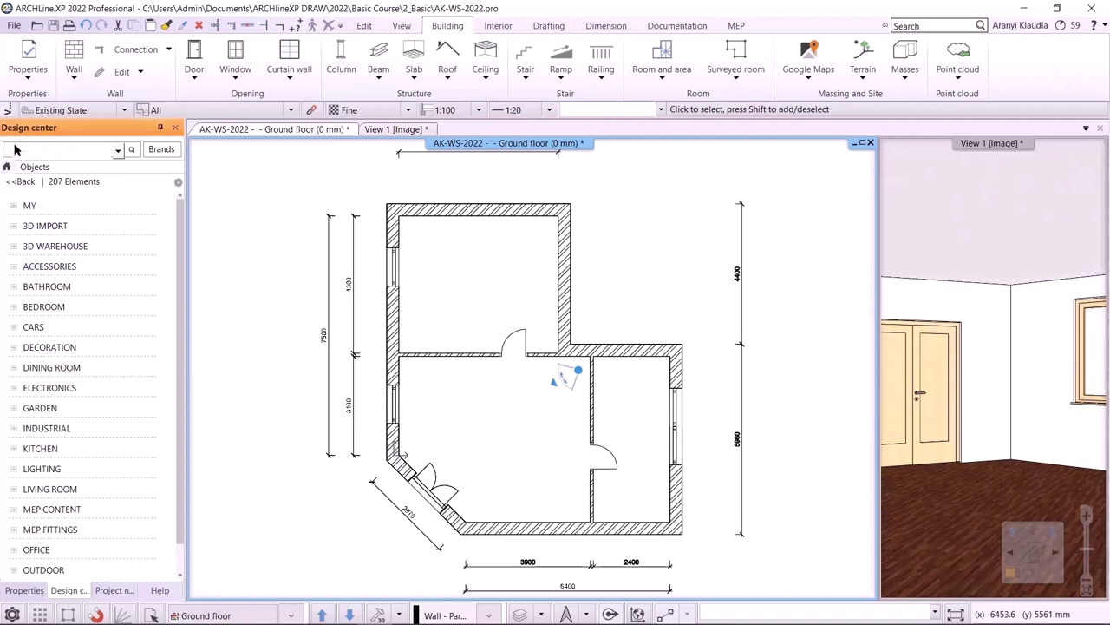
text(armchair)
key(Return)
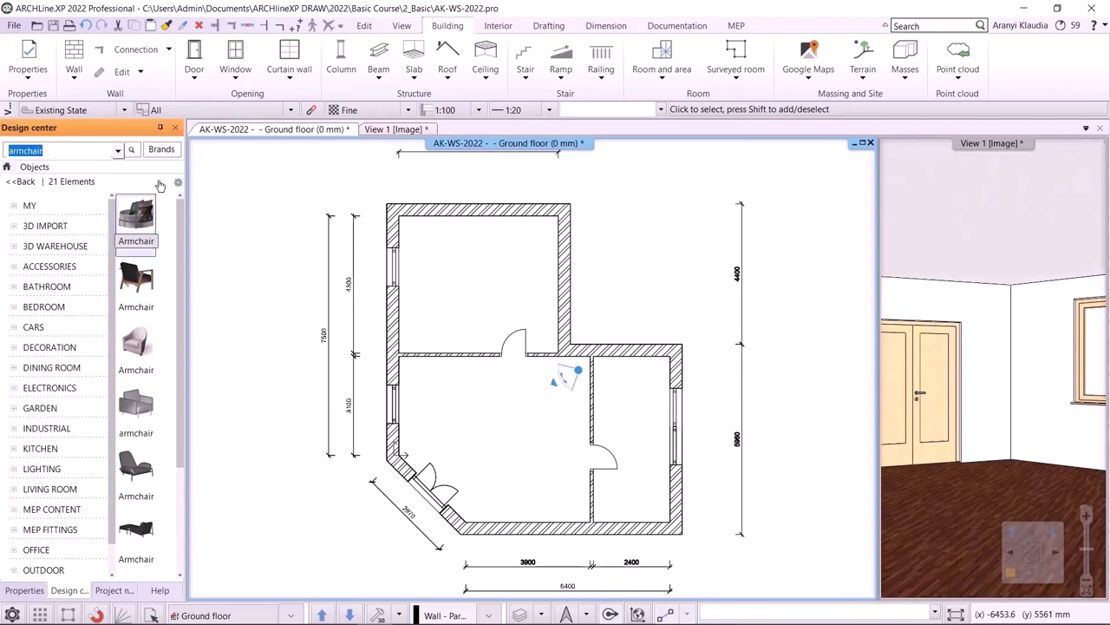
drag(185, 128, 211, 127)
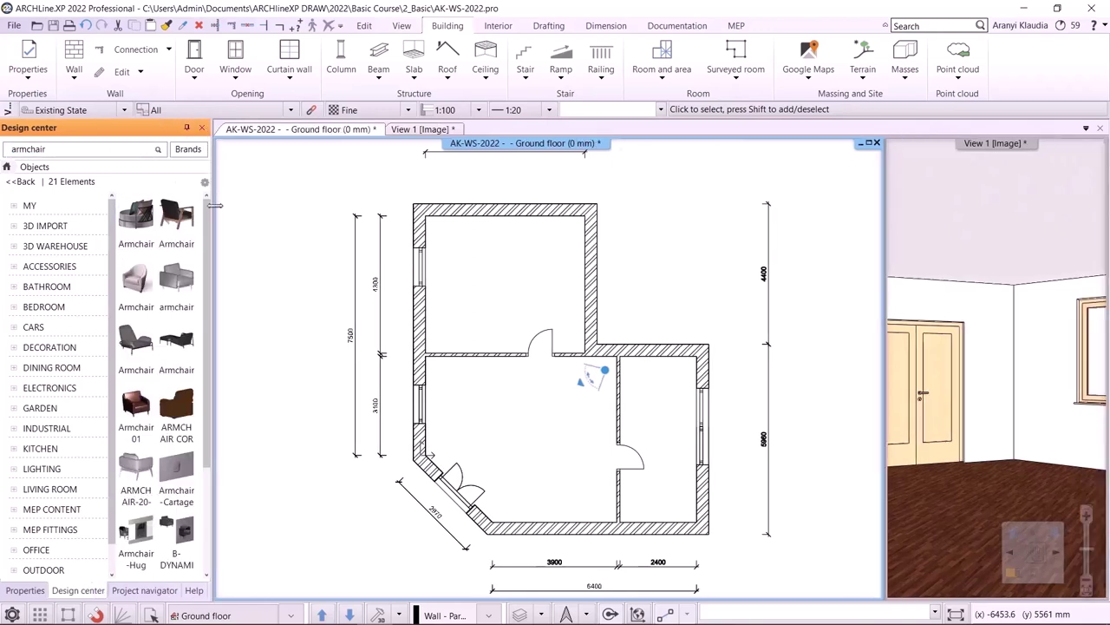
click(141, 288)
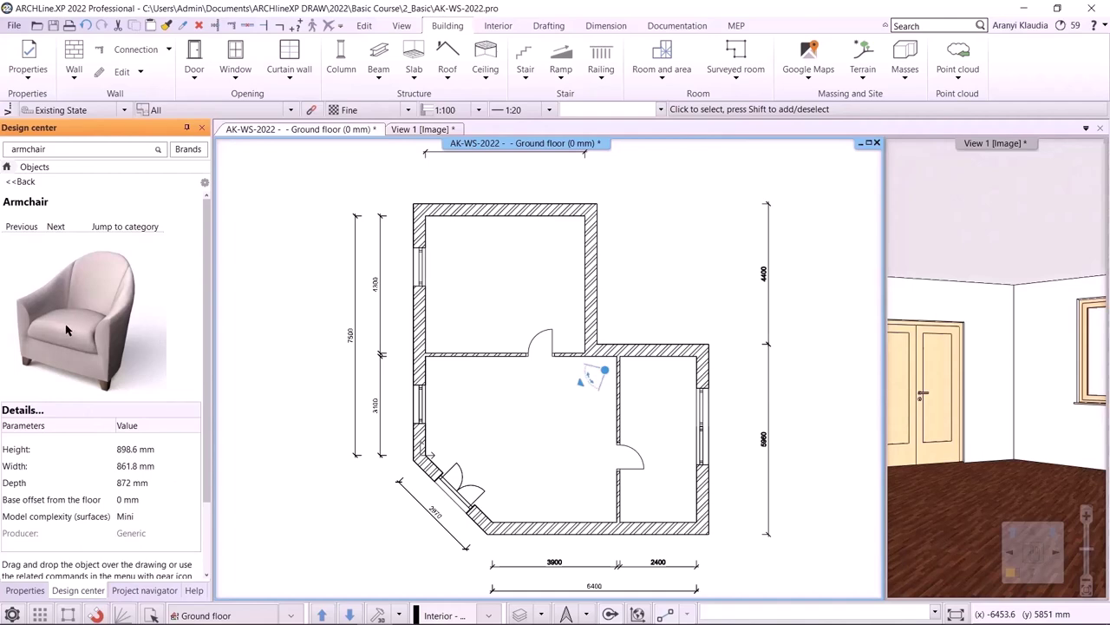
Place two of the armchairs side by side near the upper left corner of the large room.
drag(68, 330, 447, 371)
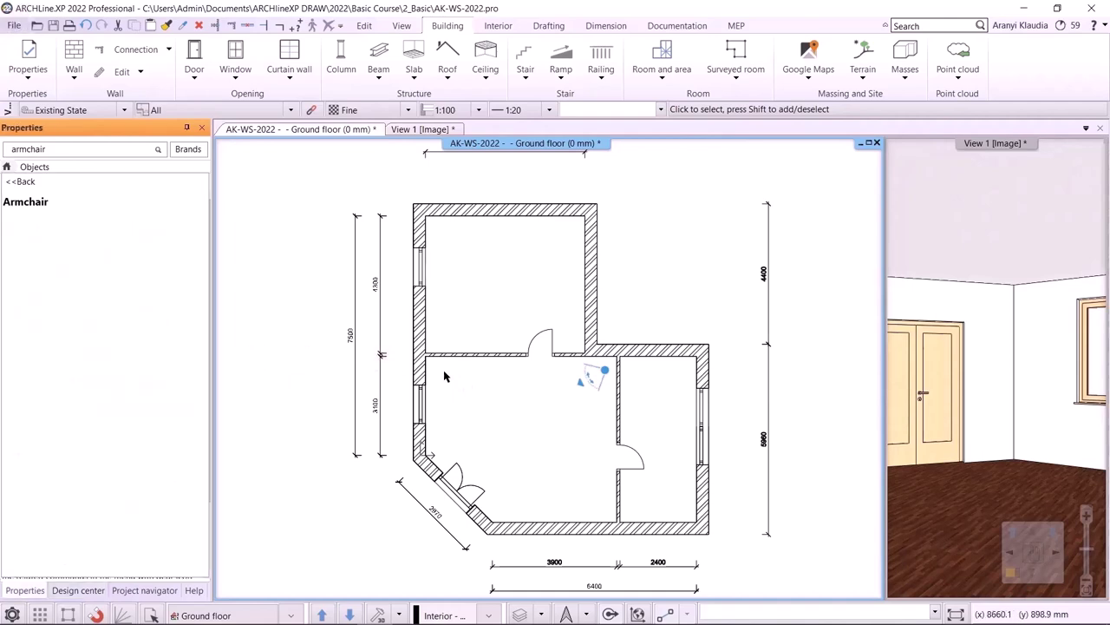
scroll(447, 372, up, 2)
click(506, 342)
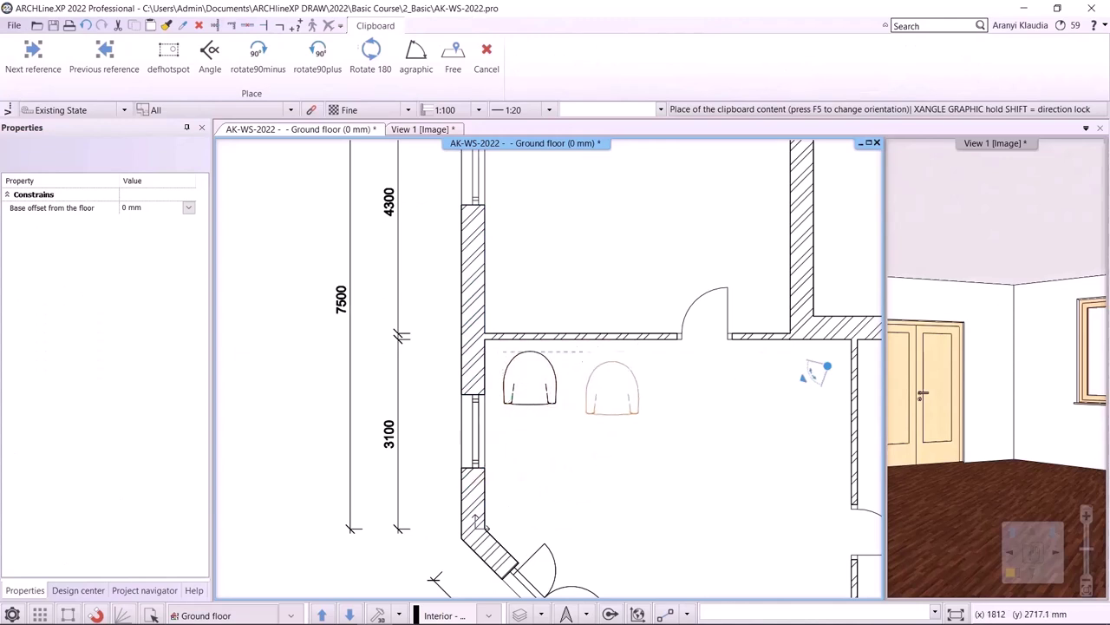
click(598, 395)
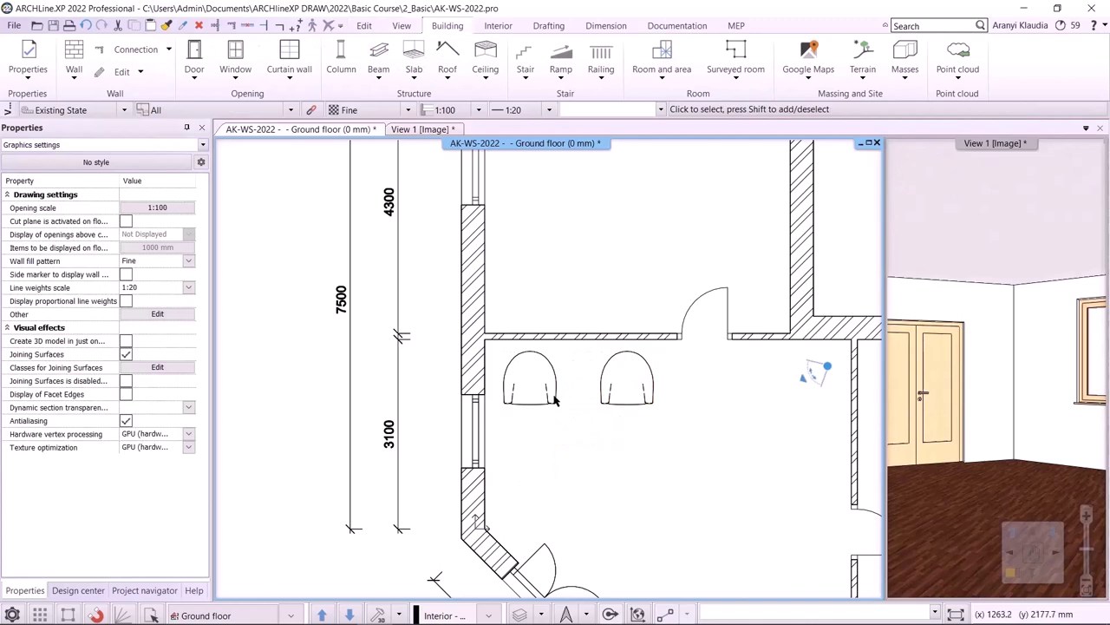
Rotate both armchairs slightly so their fronts angle toward each other, and check them in saved view View_00.
click(527, 401)
click(531, 408)
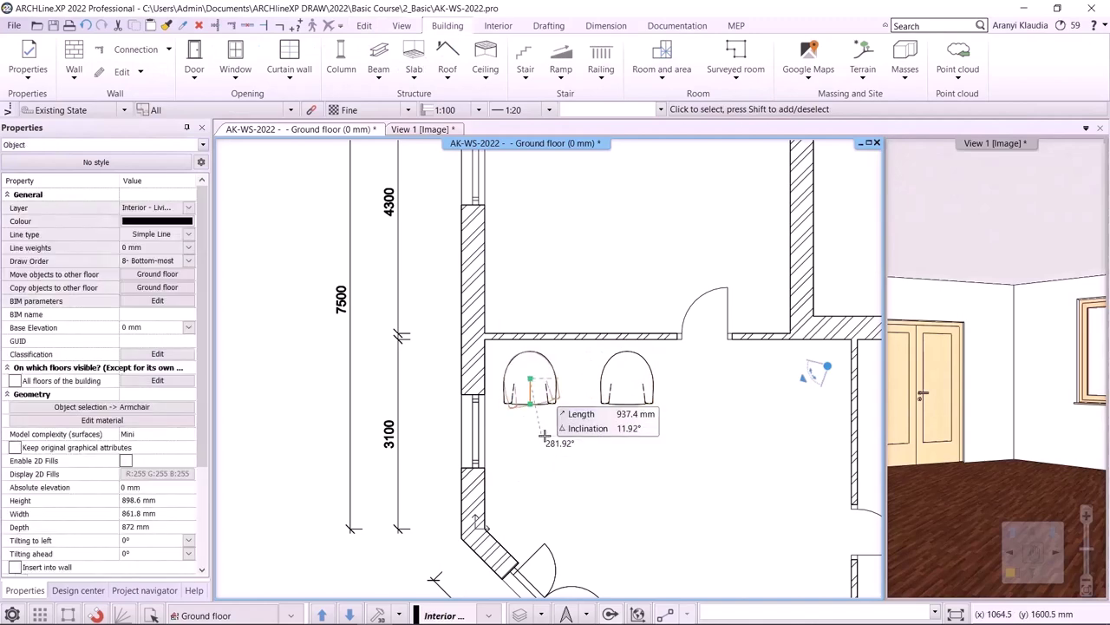
click(602, 400)
click(606, 398)
click(601, 404)
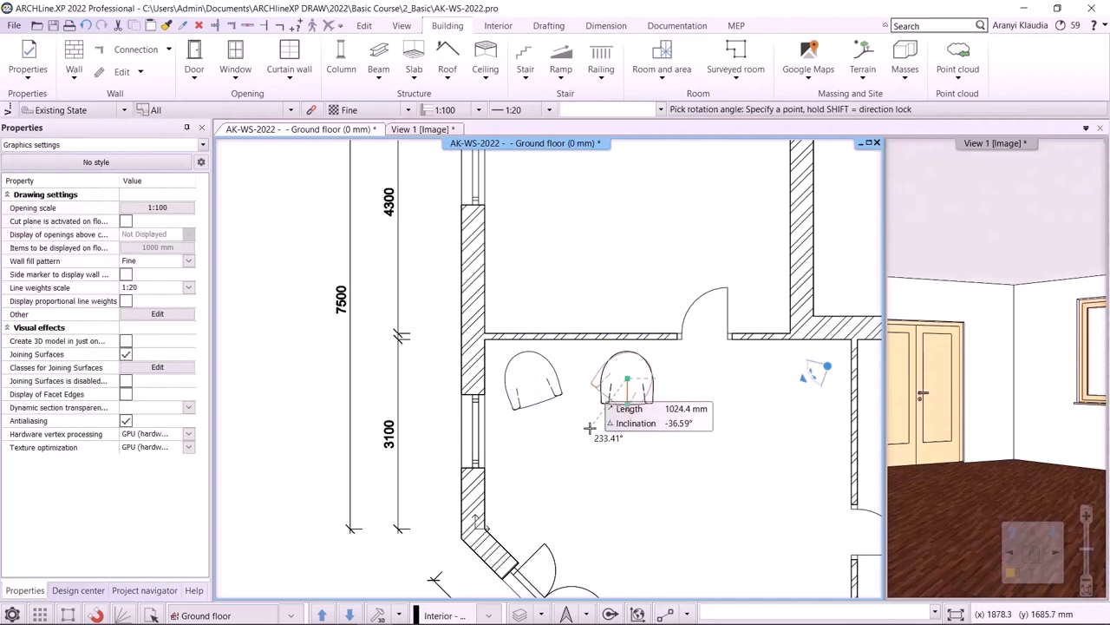
click(559, 459)
click(559, 459)
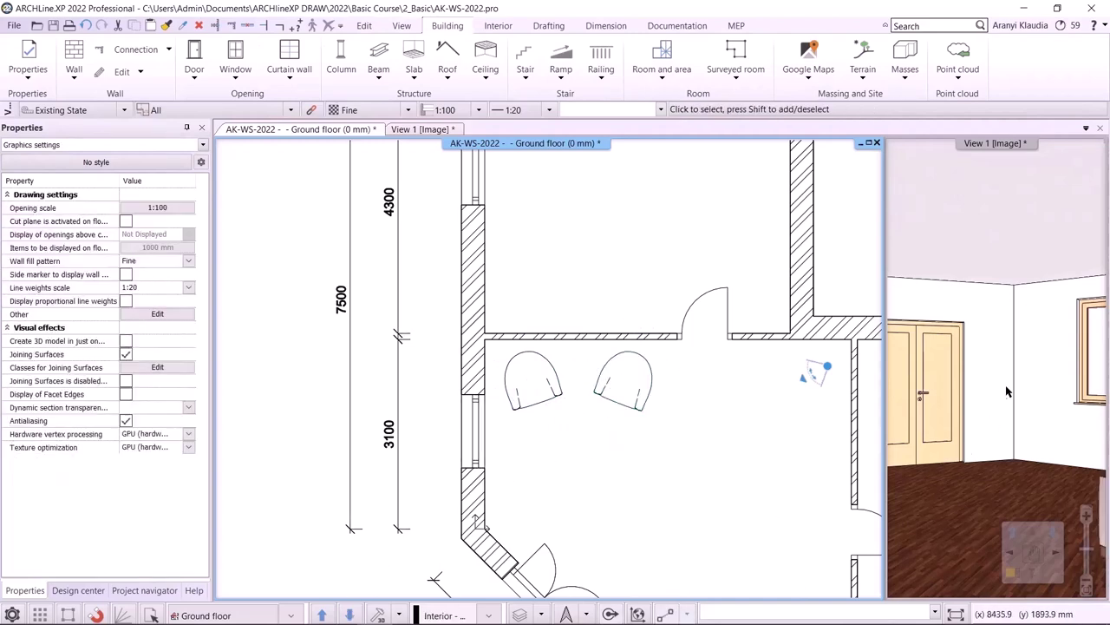
click(321, 614)
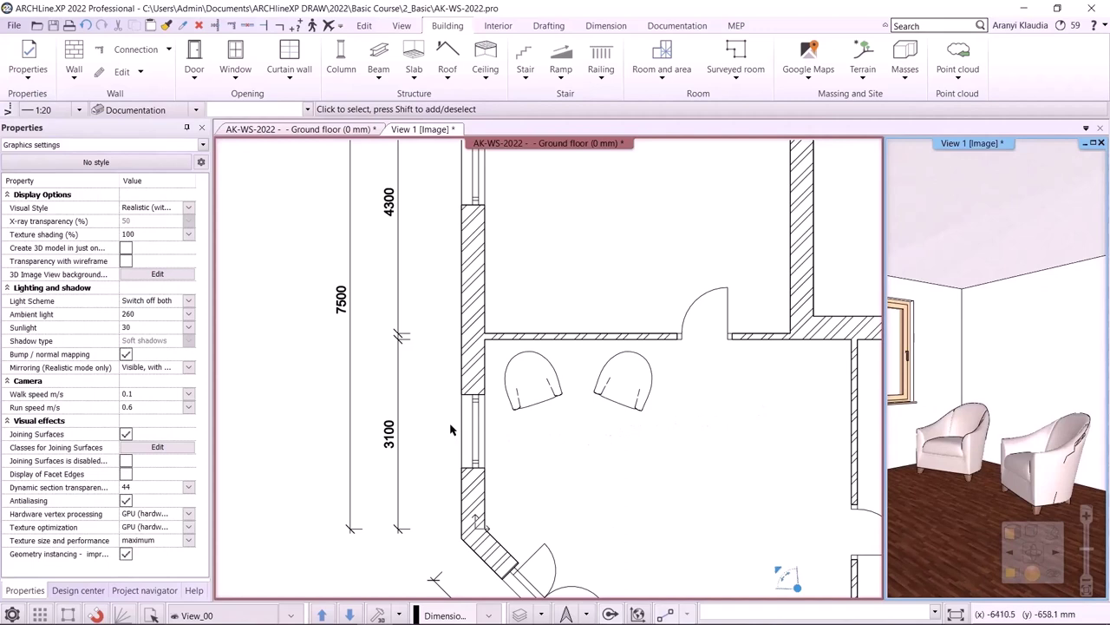
Open 3D Warehouse from the Design center catalog using Direct download, and check the signed-in account.
click(85, 590)
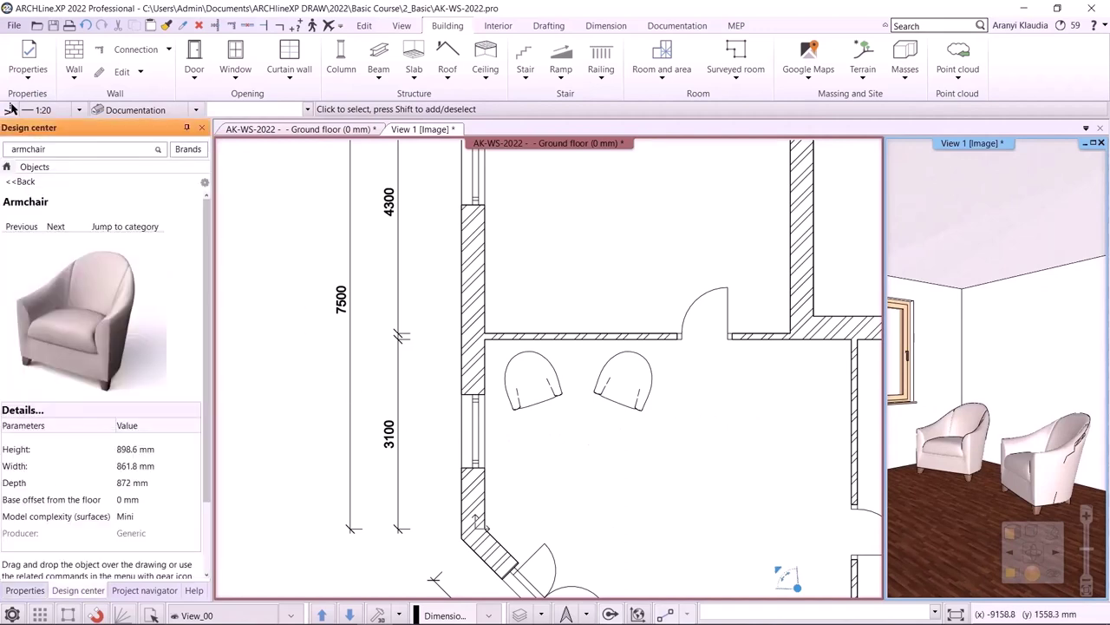
click(6, 166)
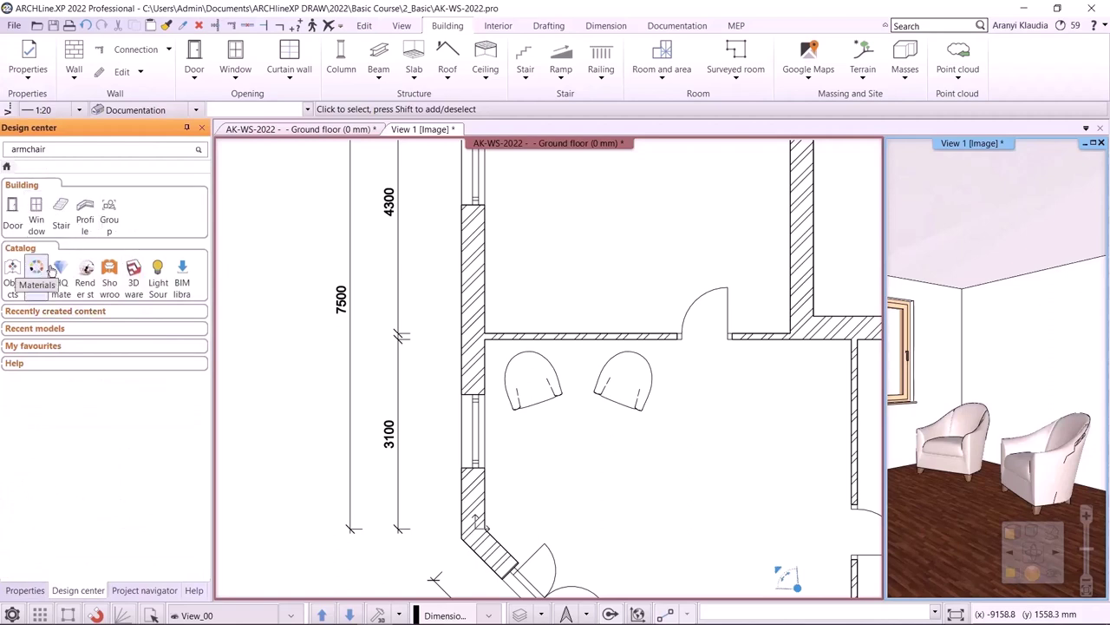
click(134, 271)
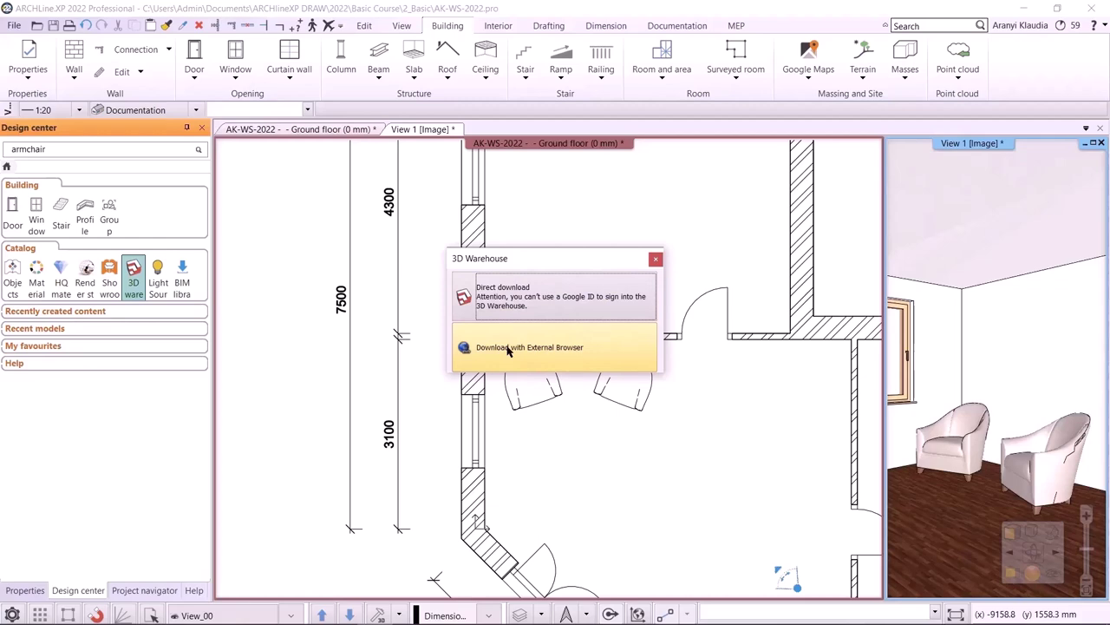
click(510, 305)
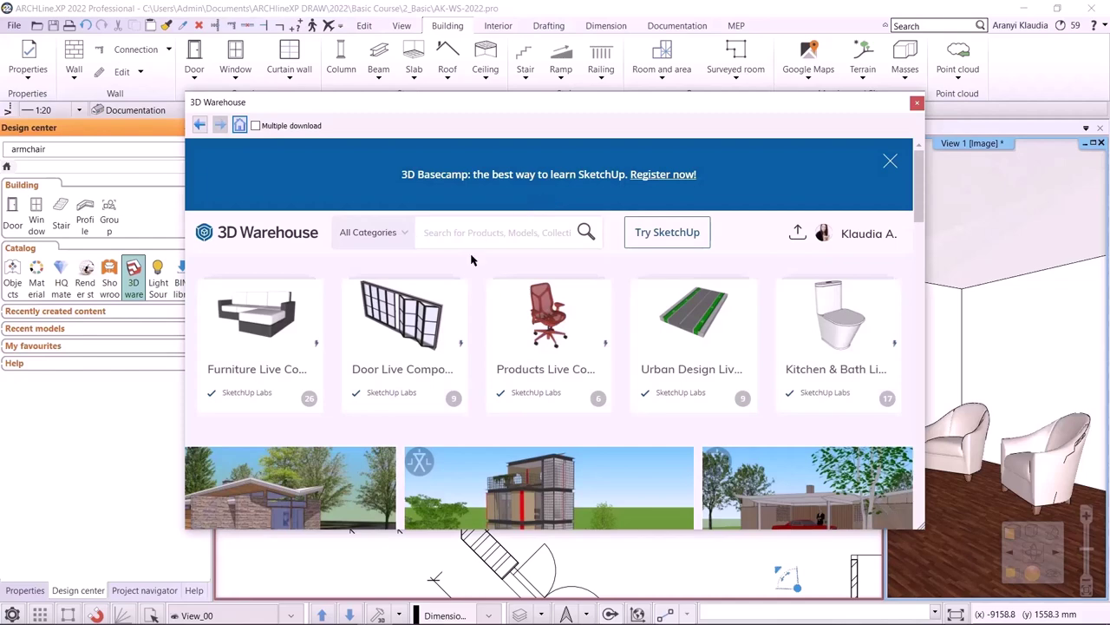
click(823, 233)
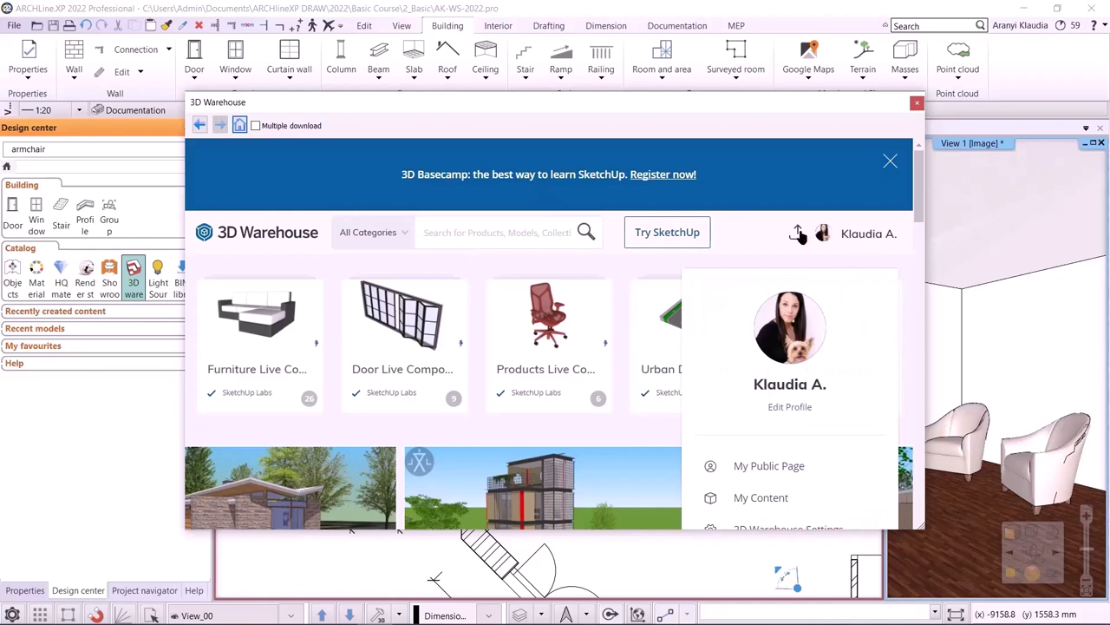
Search 3D Warehouse for "table" and browse the product results.
click(502, 242)
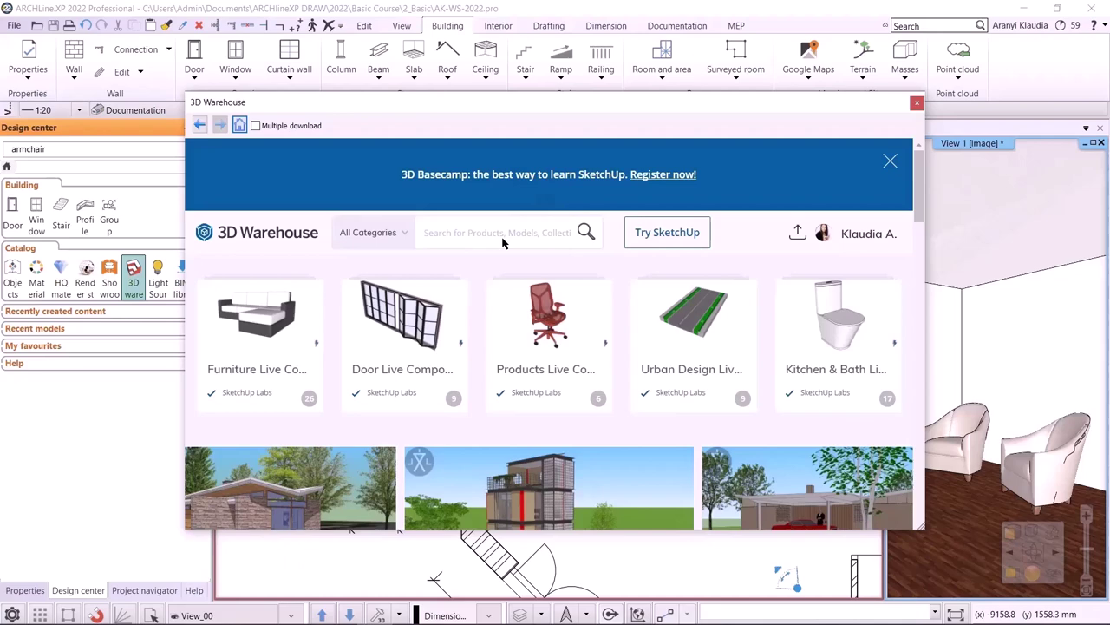
text(table)
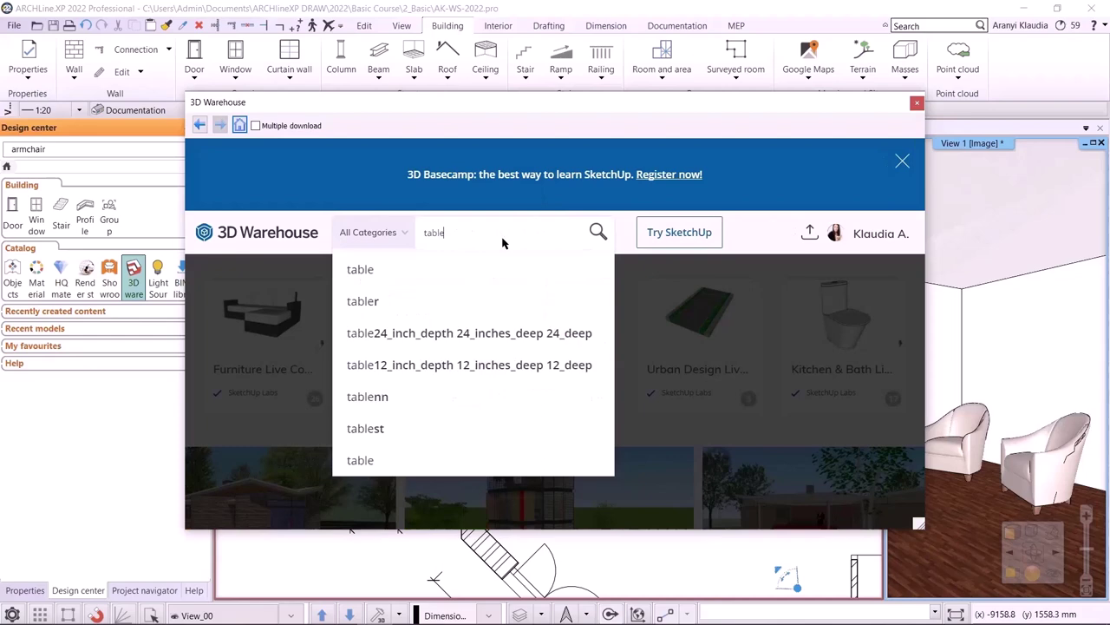
click(597, 231)
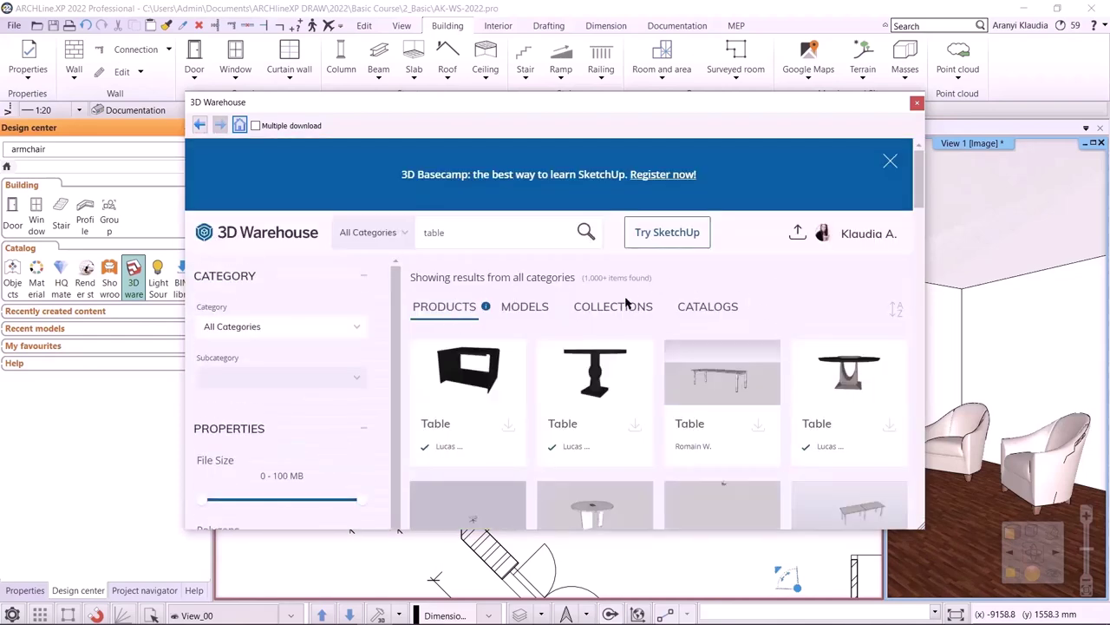
scroll(408, 342, down, 1)
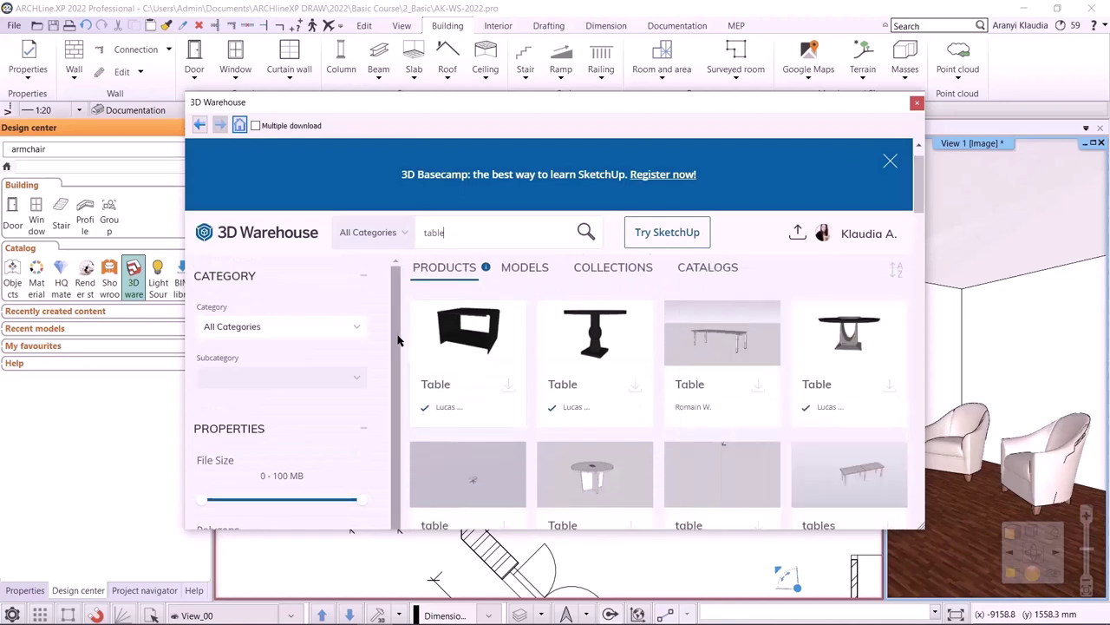
Limit the table search results to 0 - 54 K polygons and browse the remaining products.
scroll(398, 340, down, 2)
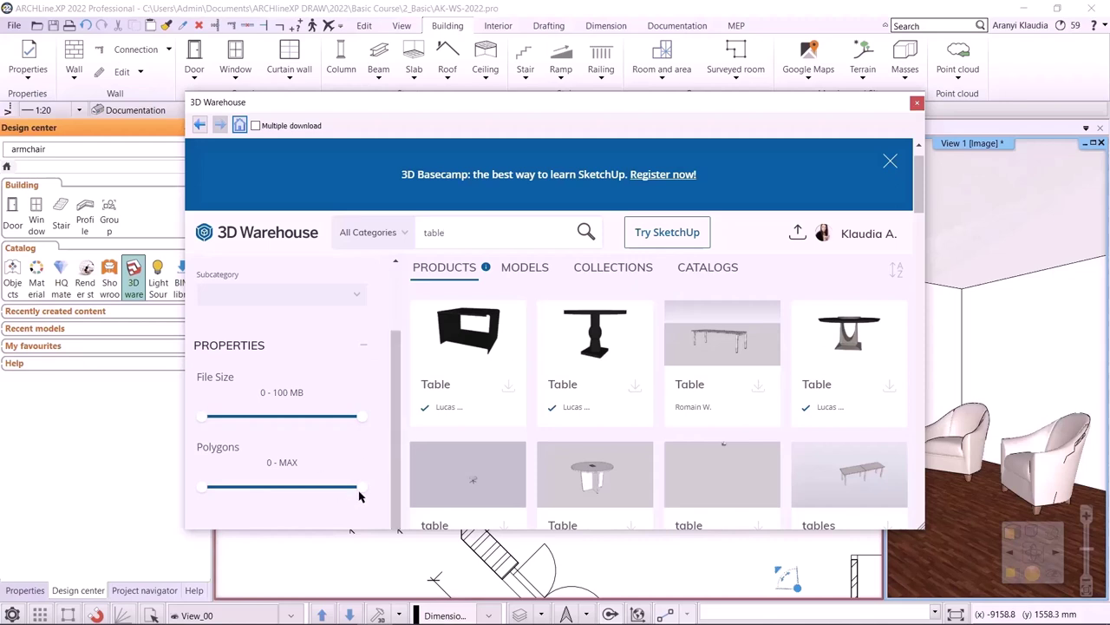
drag(359, 488, 303, 500)
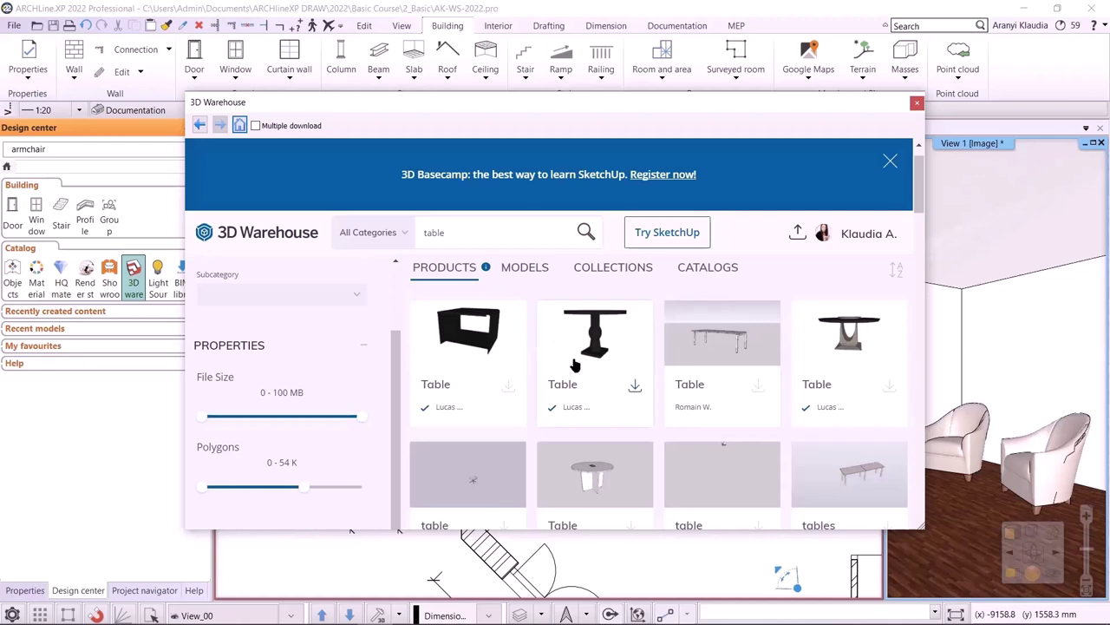
scroll(574, 365, down, 5)
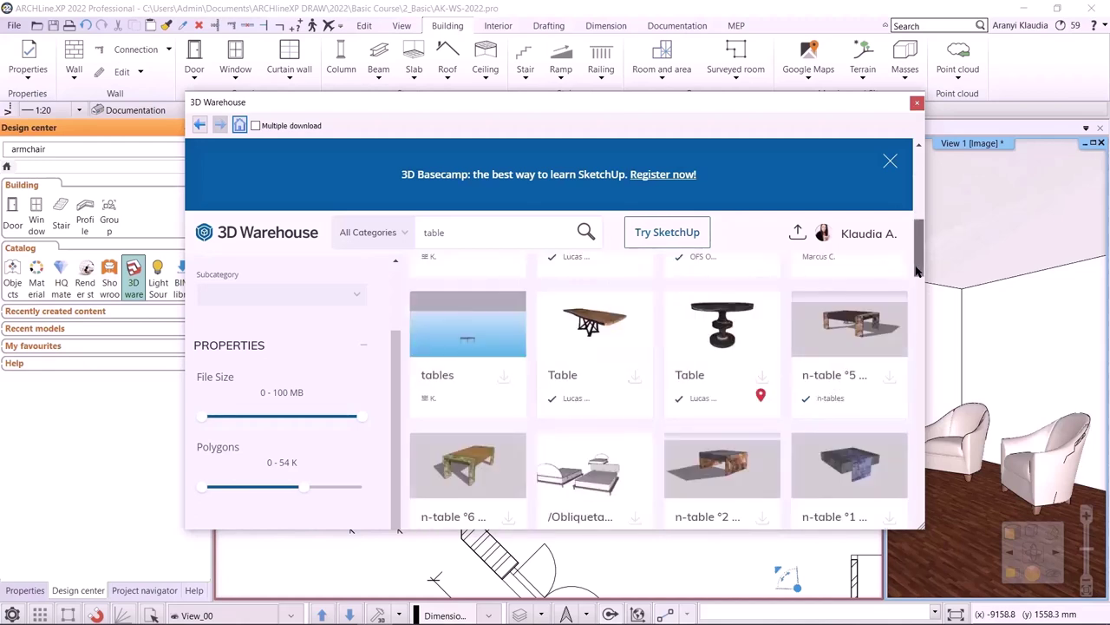
drag(916, 272, 918, 274)
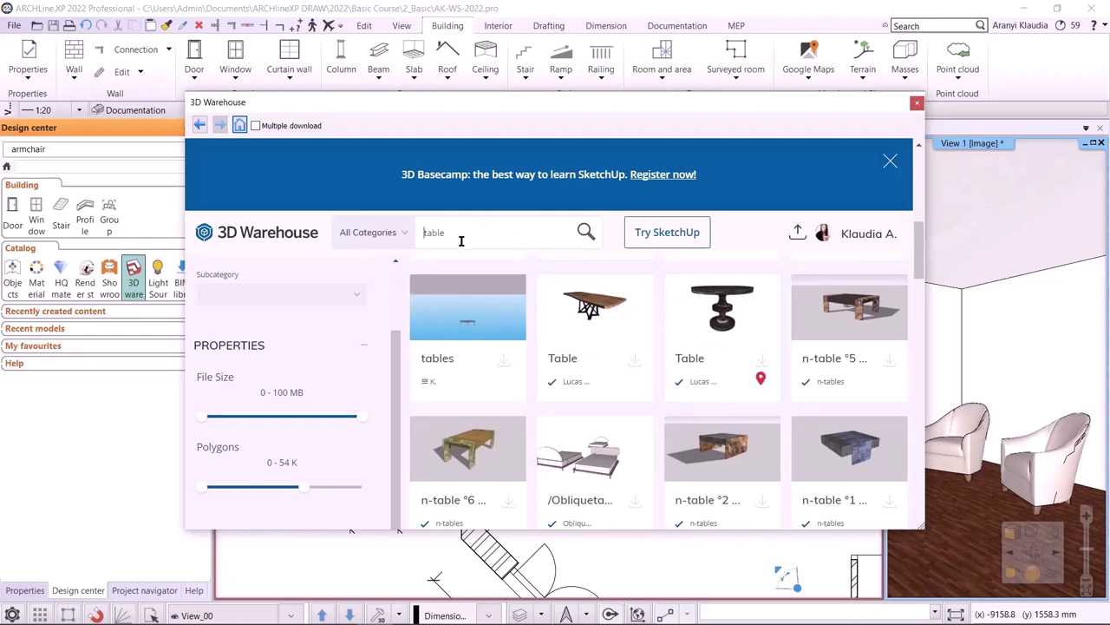
Refine the 3D Warehouse search to "coffee table" and browse the product results.
text(coffee)
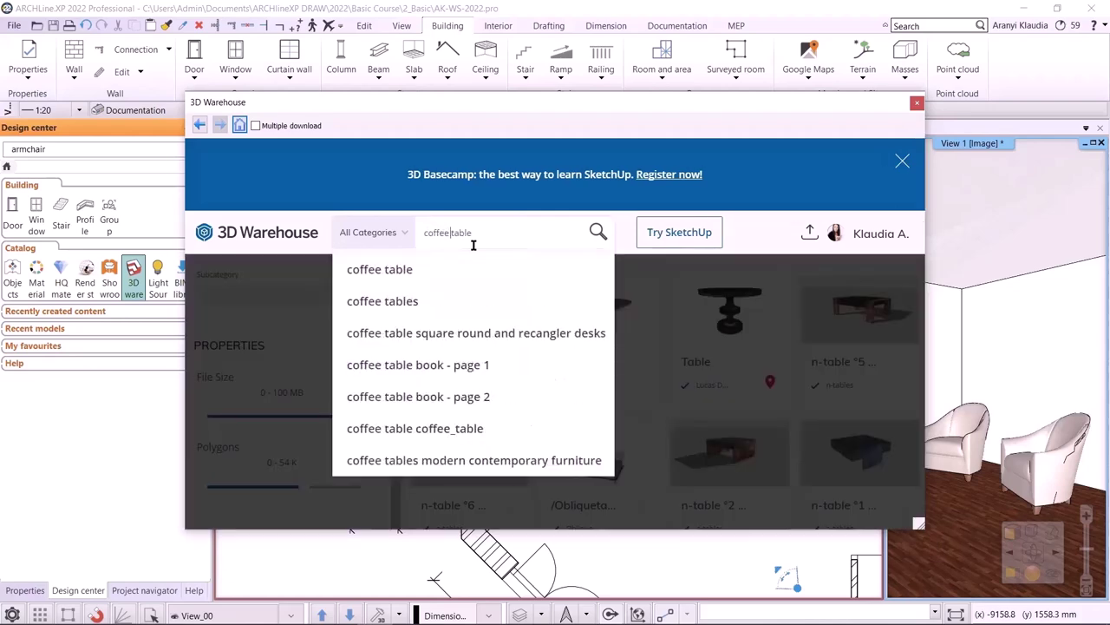
key(Return)
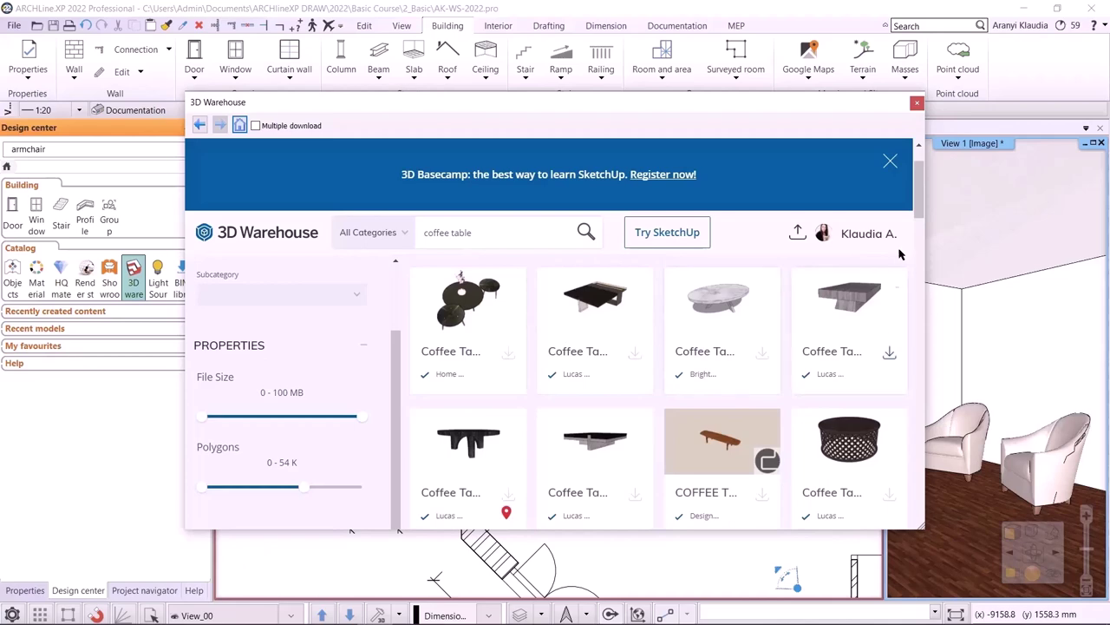
scroll(902, 247, down, 3)
scroll(902, 261, down, 5)
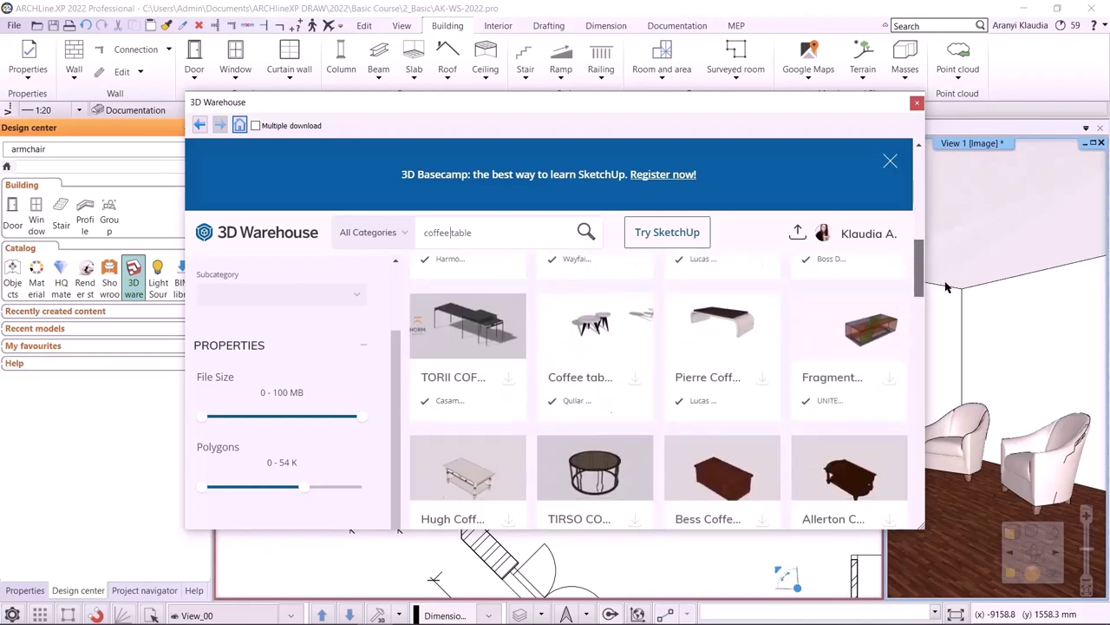
Download the TIRSO COFFEE TABLE as a SketchUp 2022 Model and place it on the floor in front of the two armchairs.
click(588, 282)
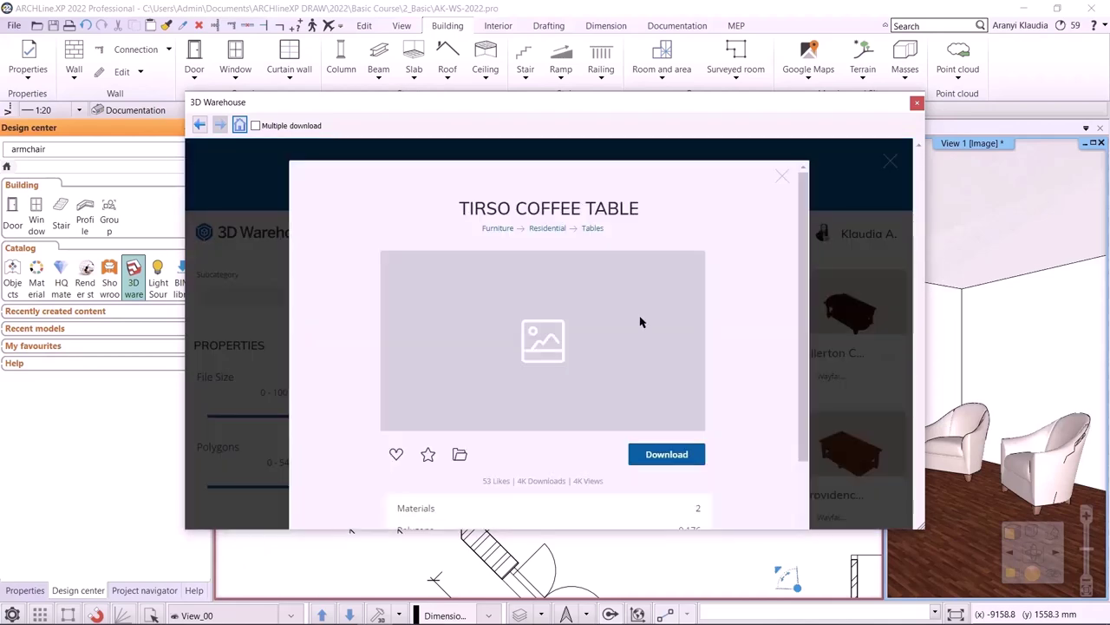
scroll(642, 319, down, 3)
click(661, 347)
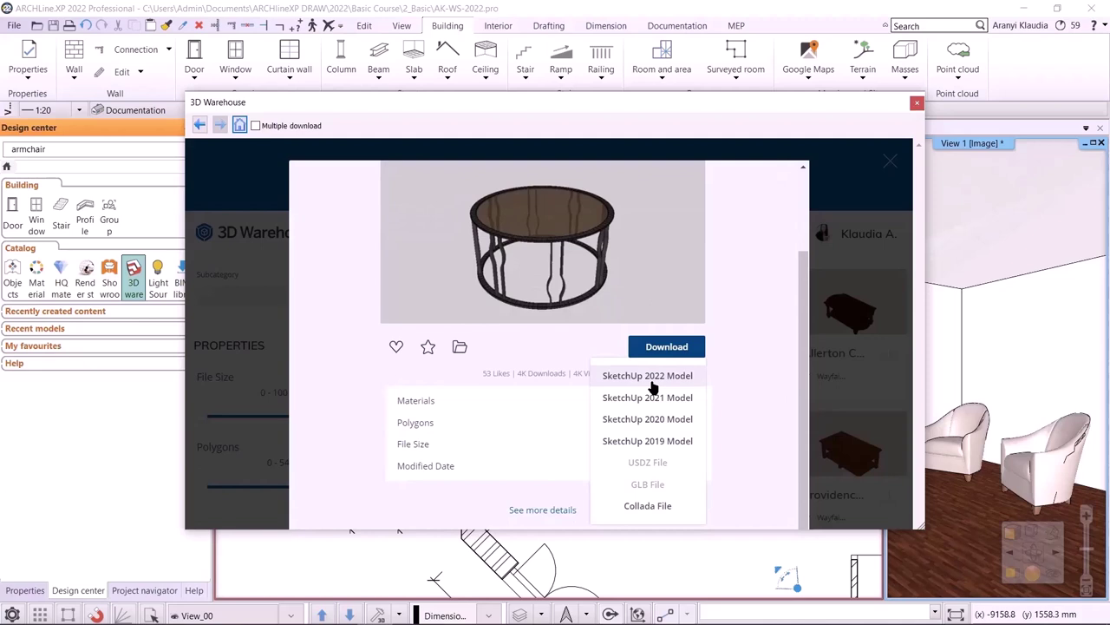
click(650, 380)
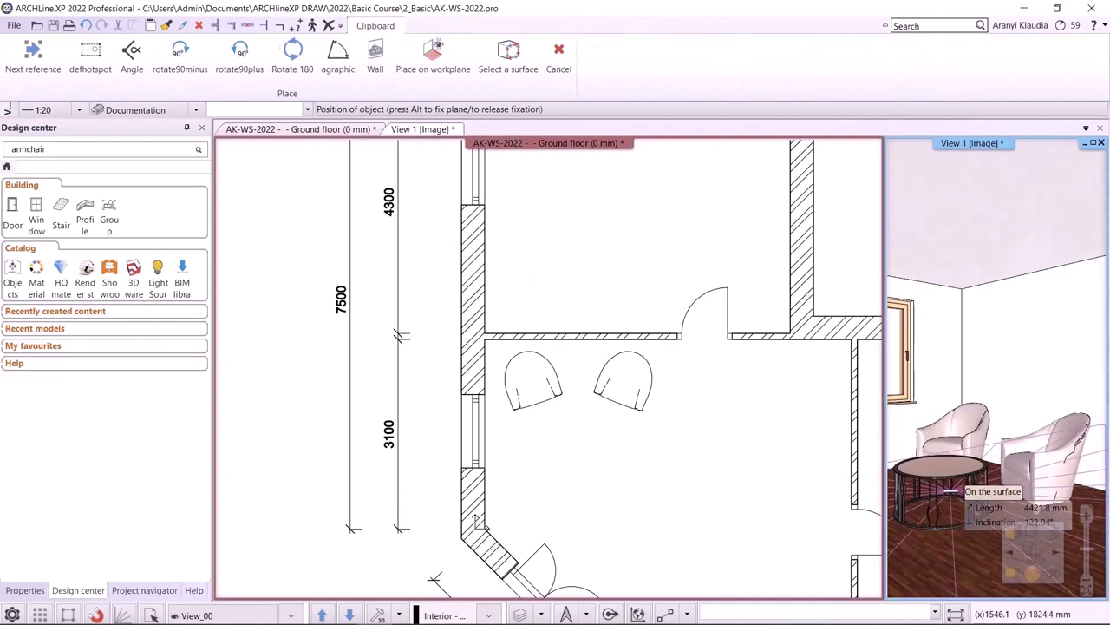
click(951, 494)
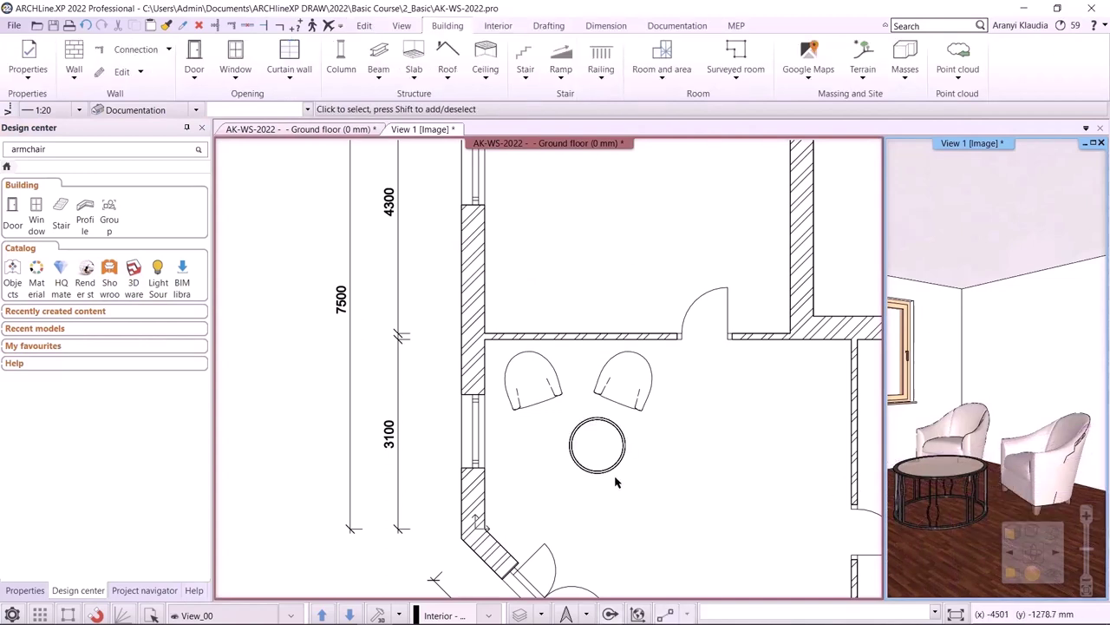
Locate the placed coffee table in the Design center and examine its details.
click(593, 441)
click(594, 440)
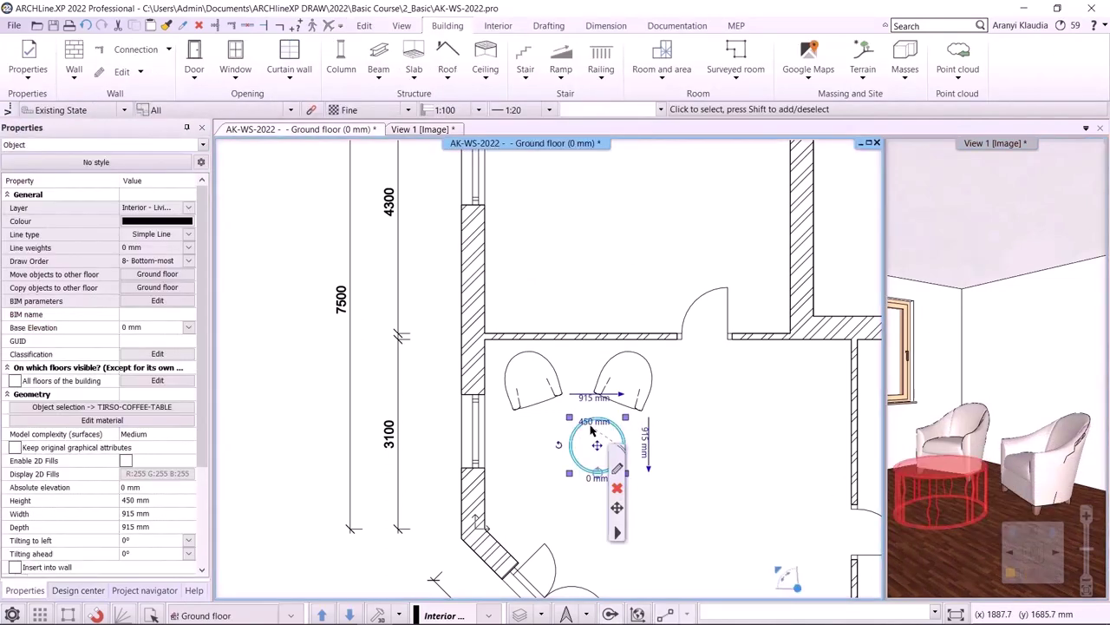
right_click(589, 434)
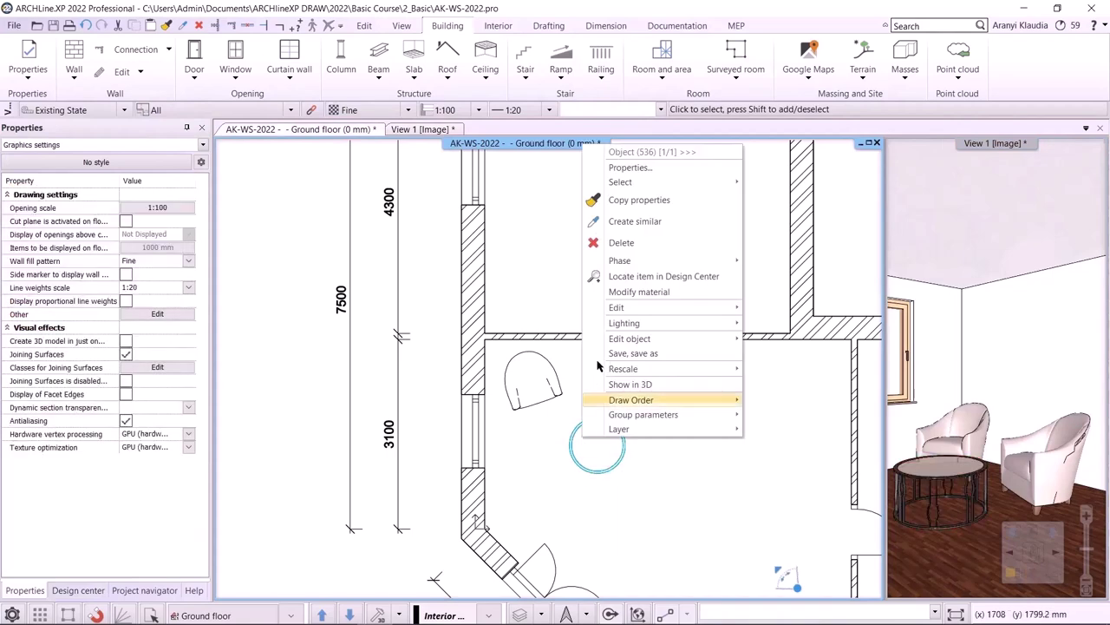
key(Escape)
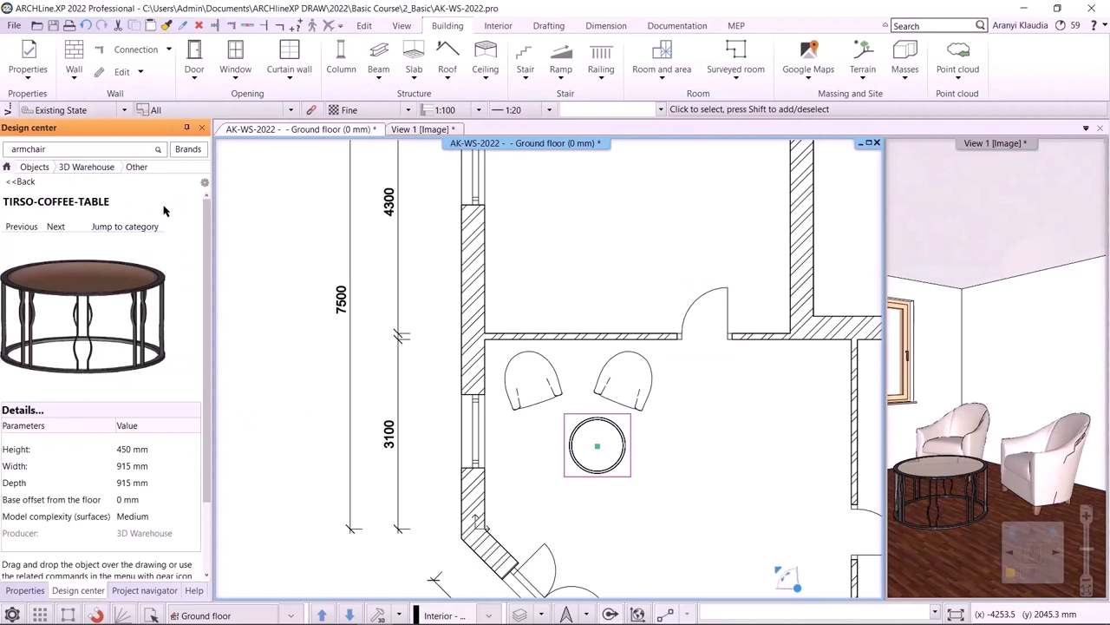
click(624, 503)
Open 3D Warehouse from the Design center catalog with the external browser, check its start page, and return to the project.
click(7, 167)
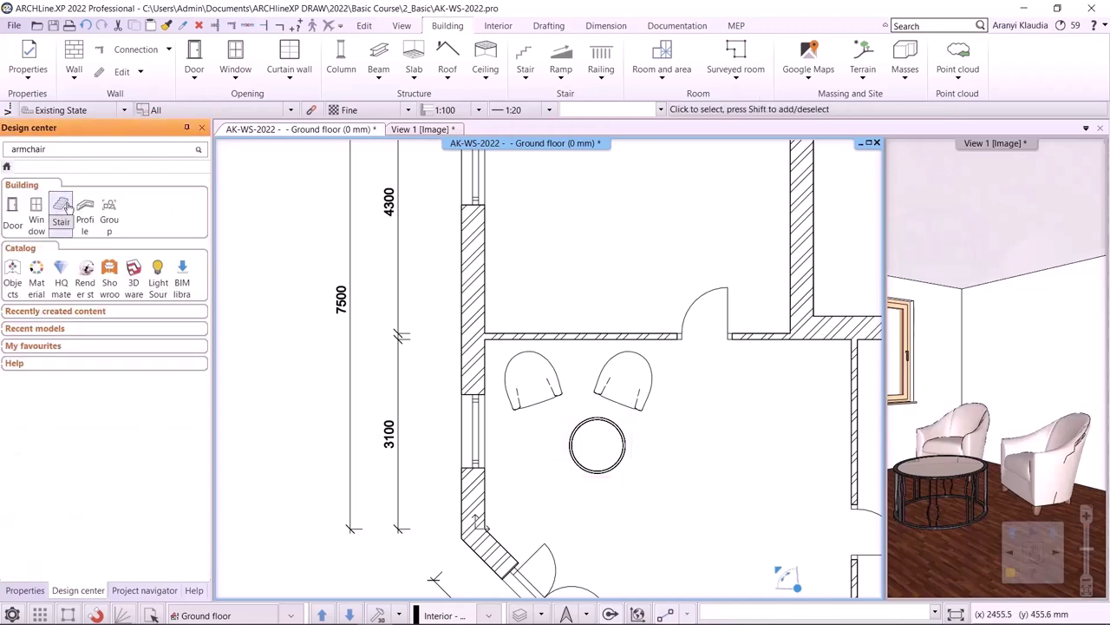
click(134, 278)
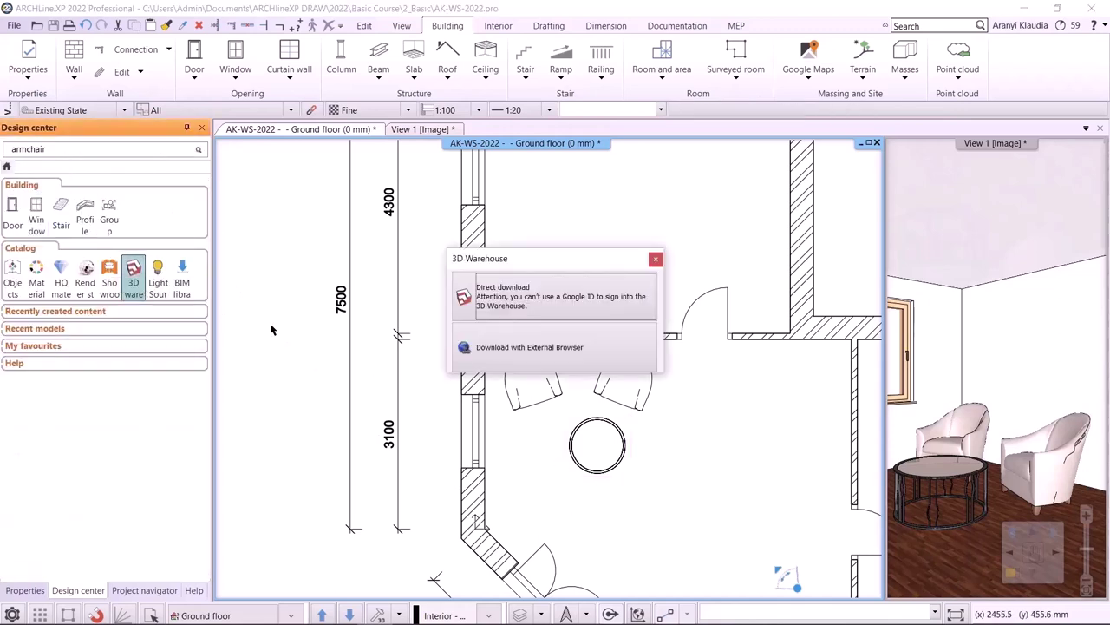
click(491, 348)
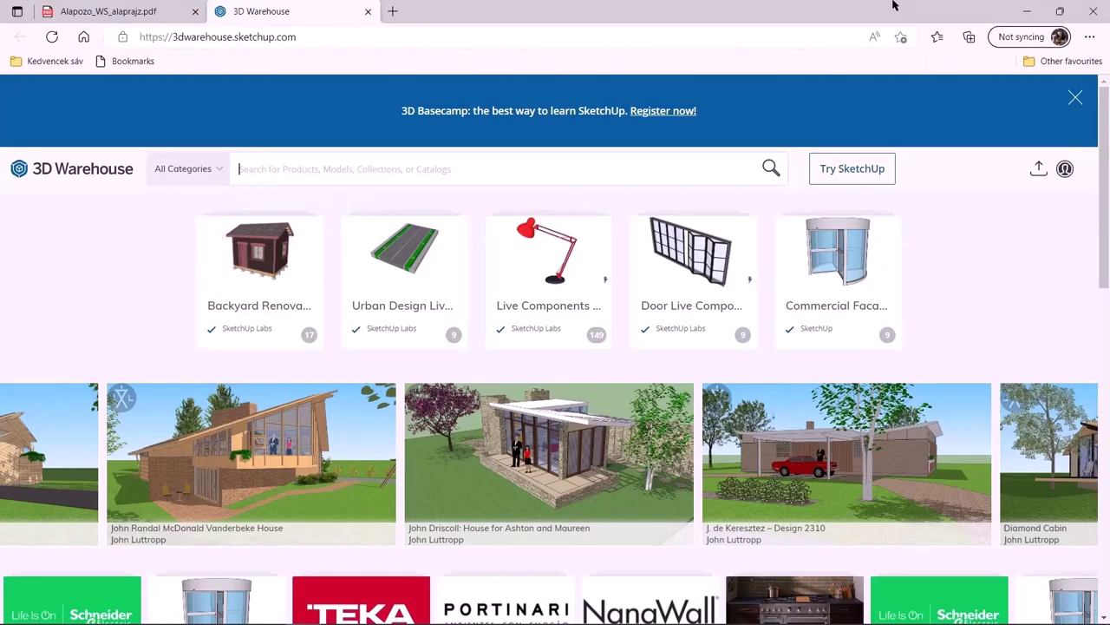
click(1027, 10)
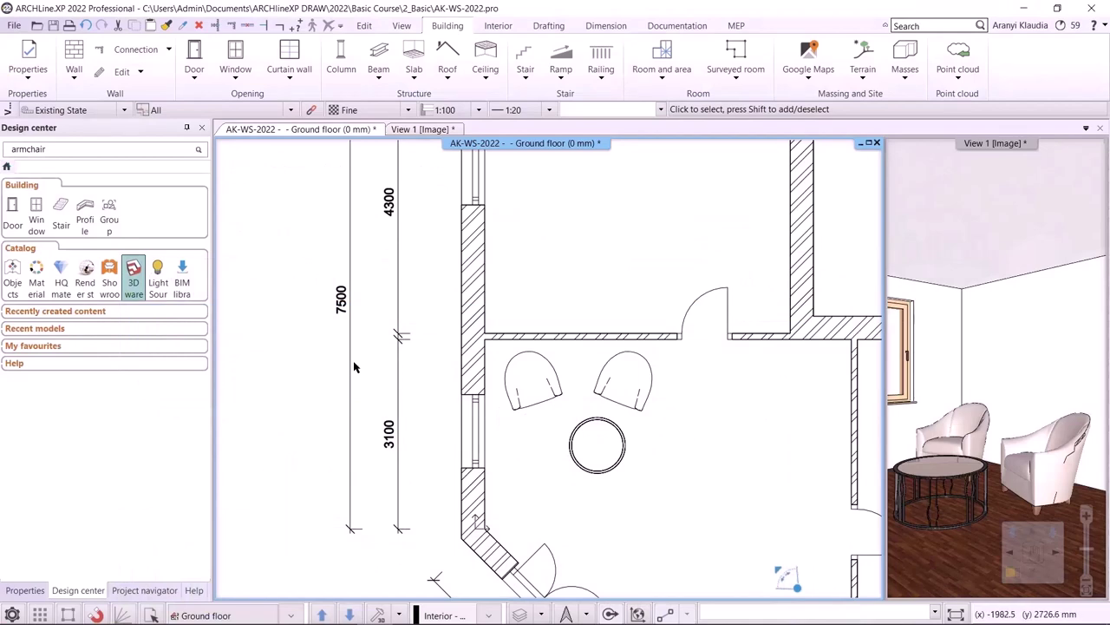
Examine the SketchUp entry among the file import options, leaving without importing anything.
click(14, 25)
mouse_move(71, 197)
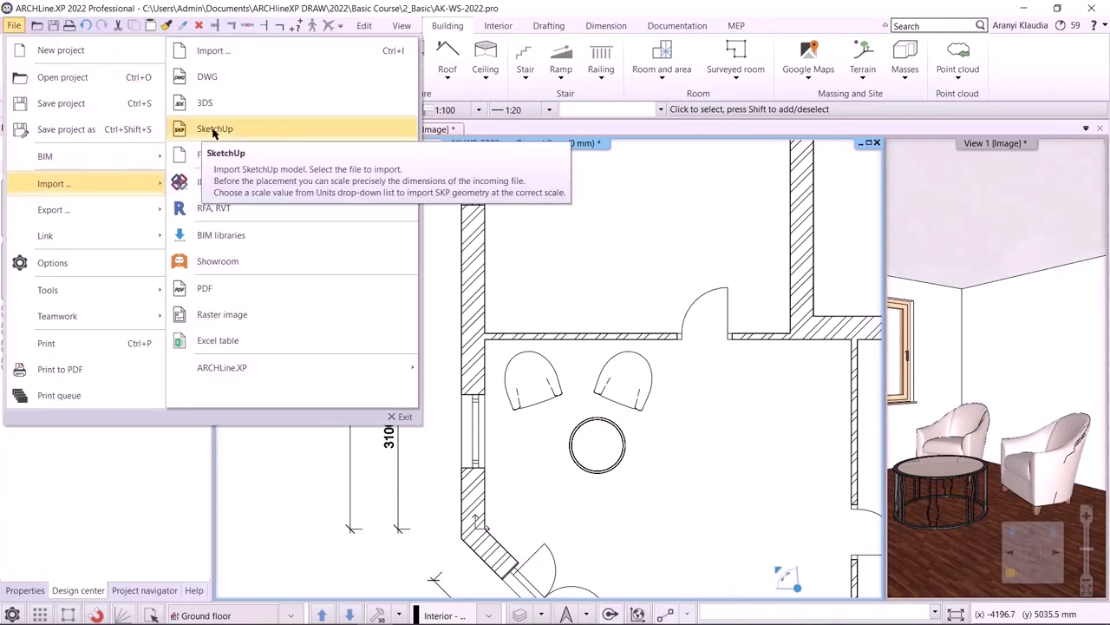
click(640, 445)
Open 3D Warehouse using Direct download, search for "marthcool", and browse the results down to the Chair model.
click(133, 278)
click(472, 306)
text(marthcool)
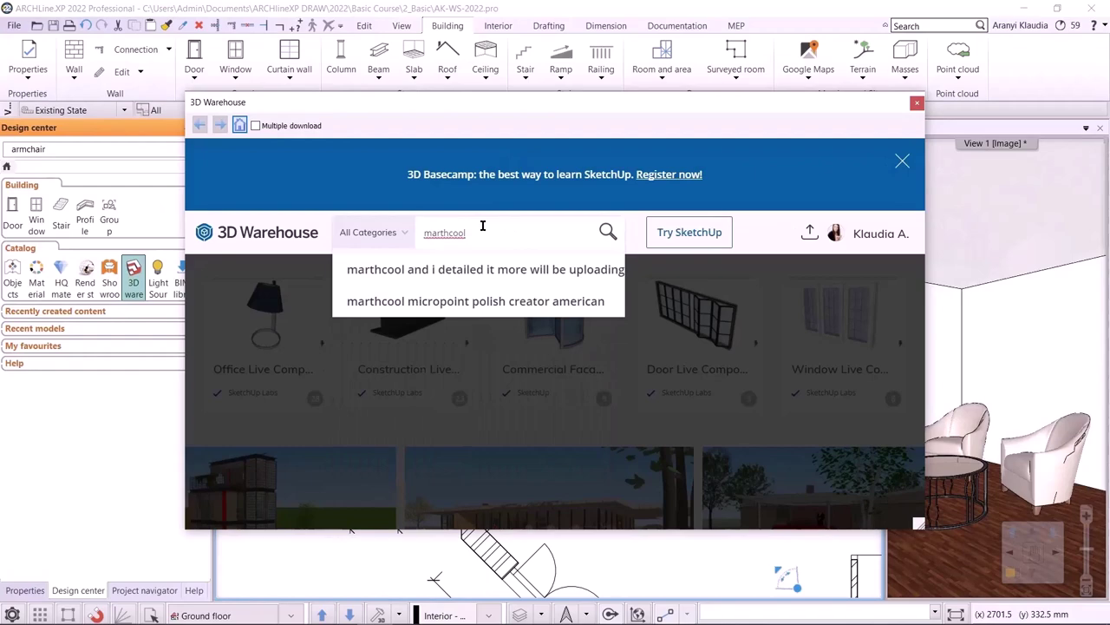
key(Return)
click(524, 308)
drag(918, 173, 955, 499)
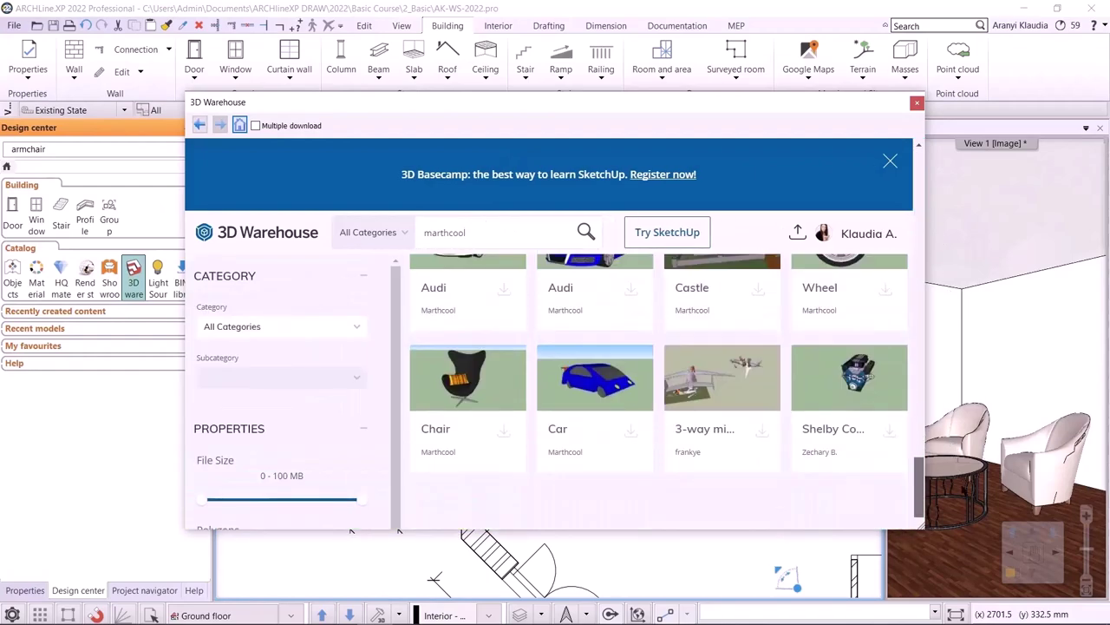
Download the black Chair model with the striped pillow and place it near the upper right corner of the large room.
click(499, 279)
click(504, 429)
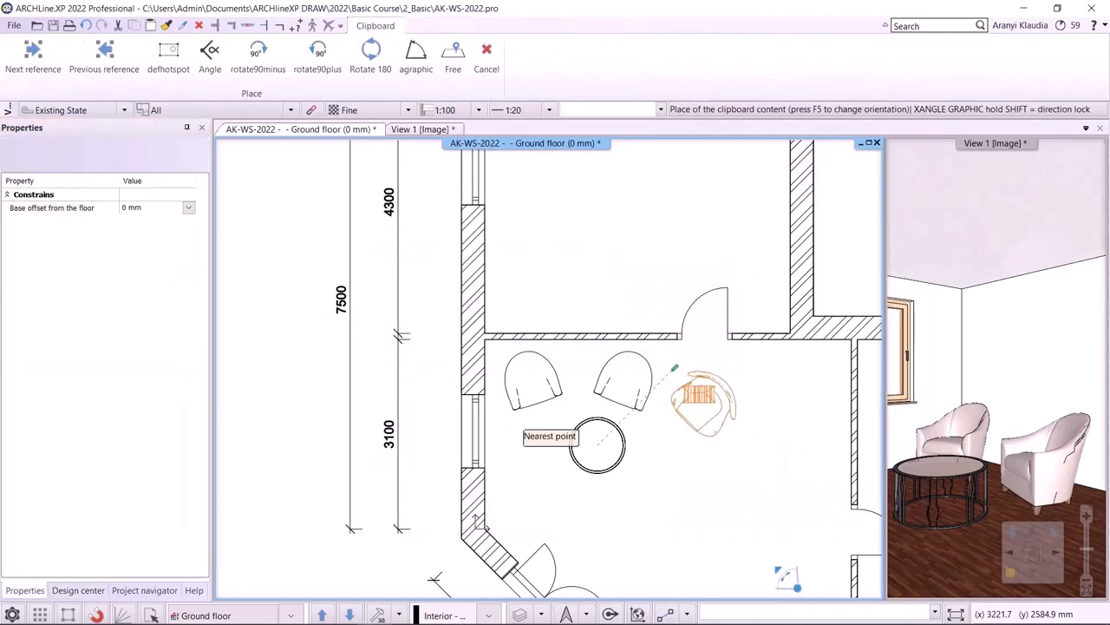
click(739, 357)
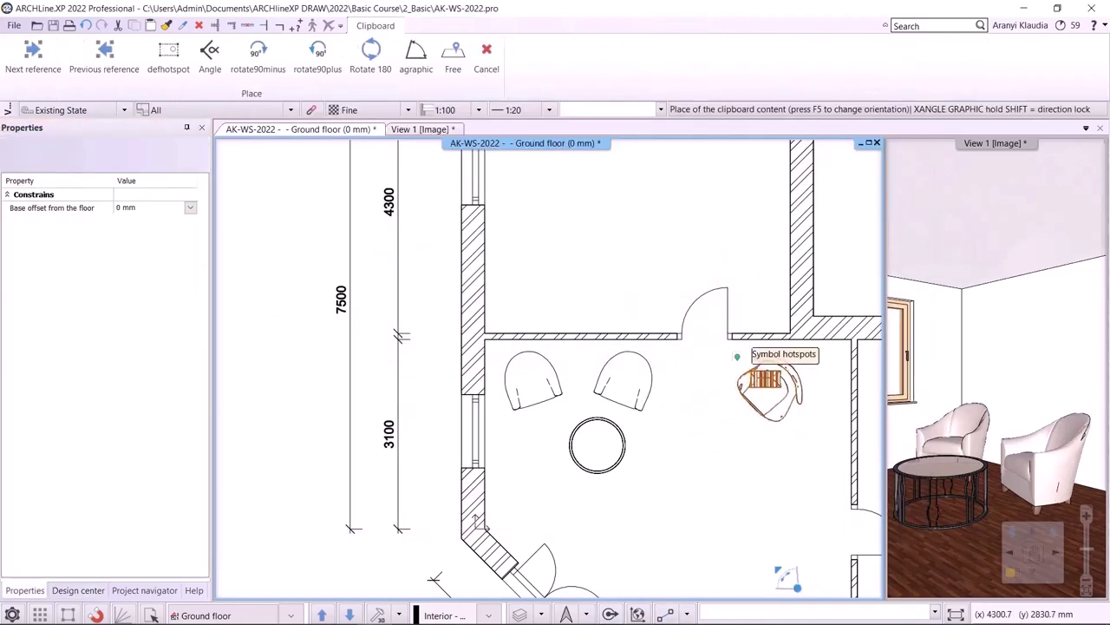
Isolate the new chair in the 3D view and display it in Axonometric view.
click(792, 419)
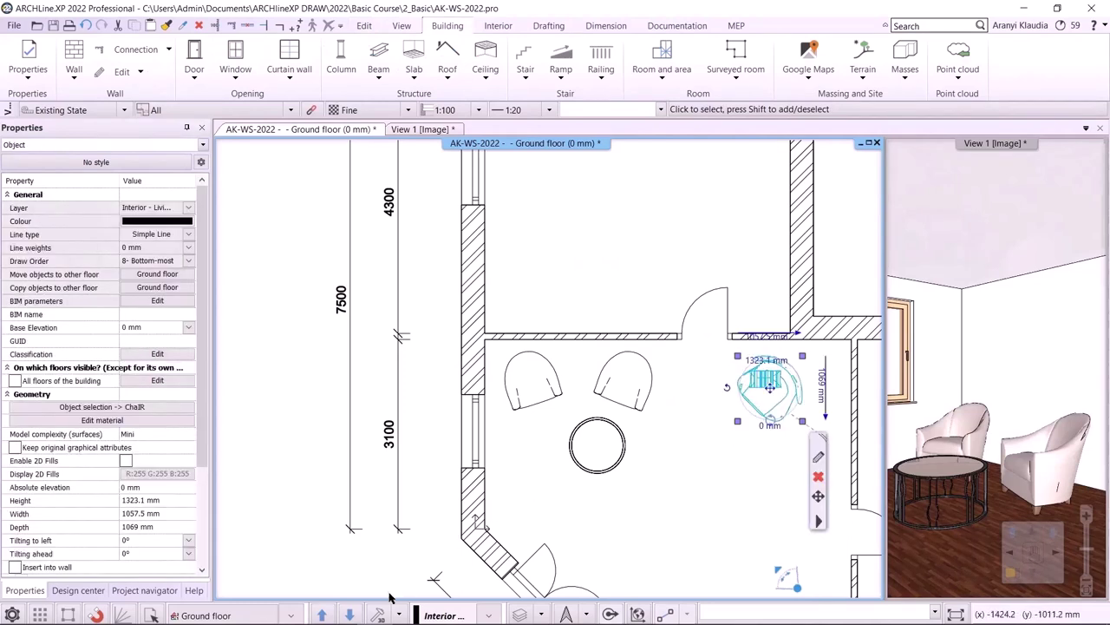
click(377, 614)
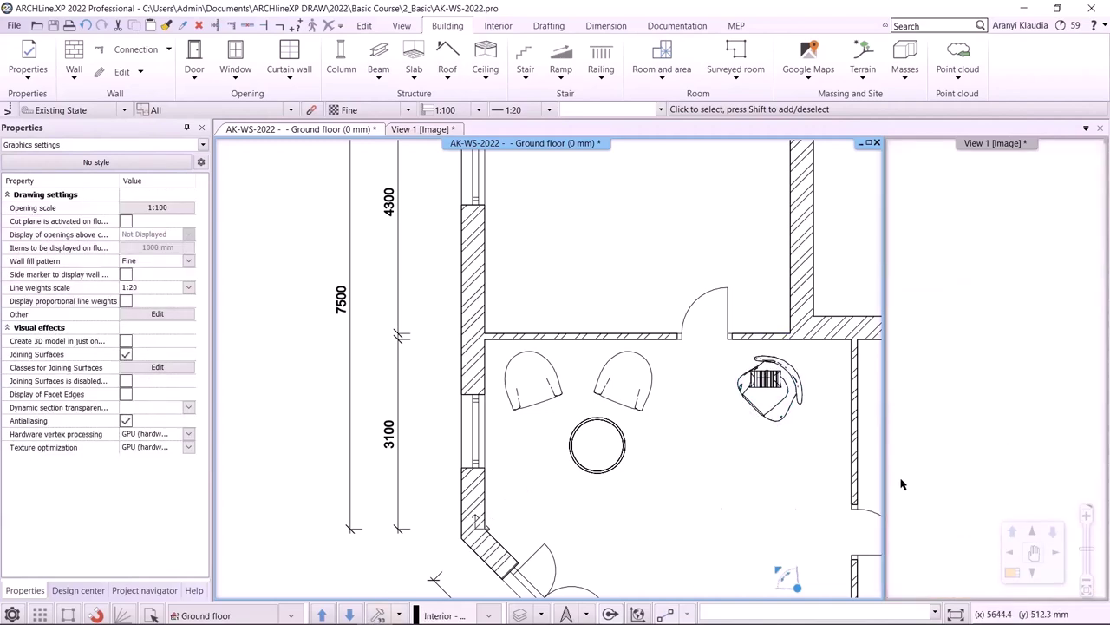
click(1024, 526)
click(1053, 533)
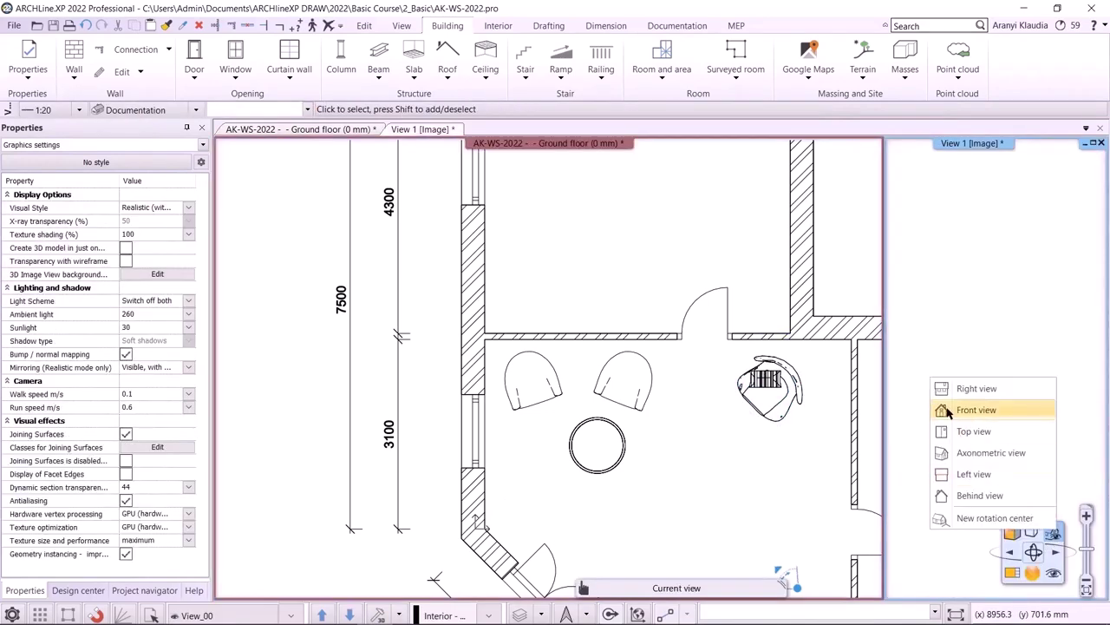
click(983, 453)
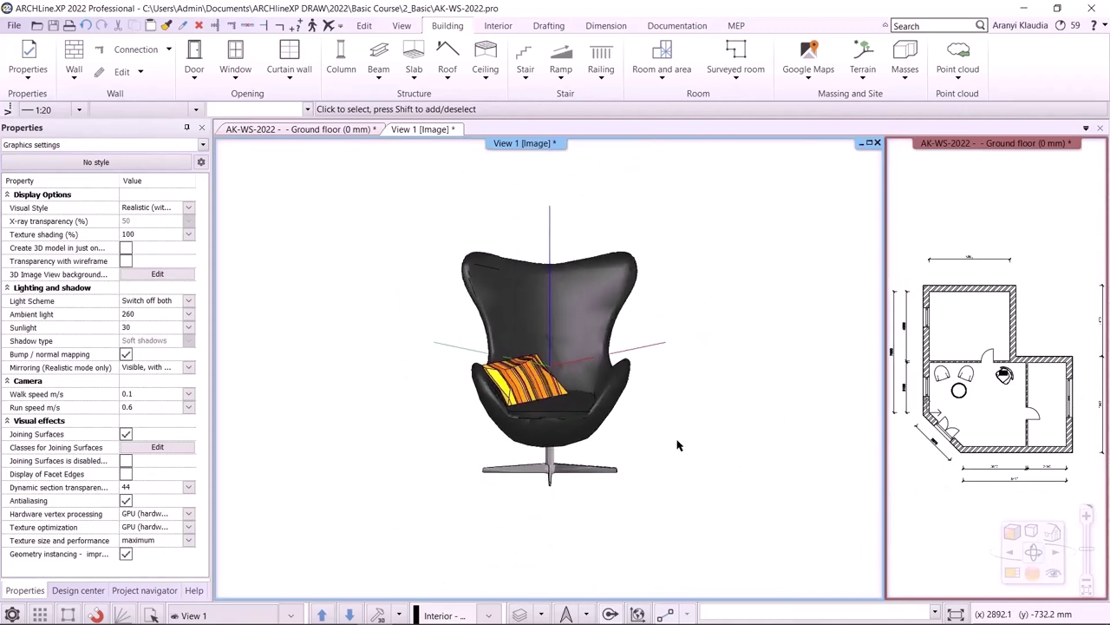
Open the isolated chair in Sketch Mode for editing.
click(516, 380)
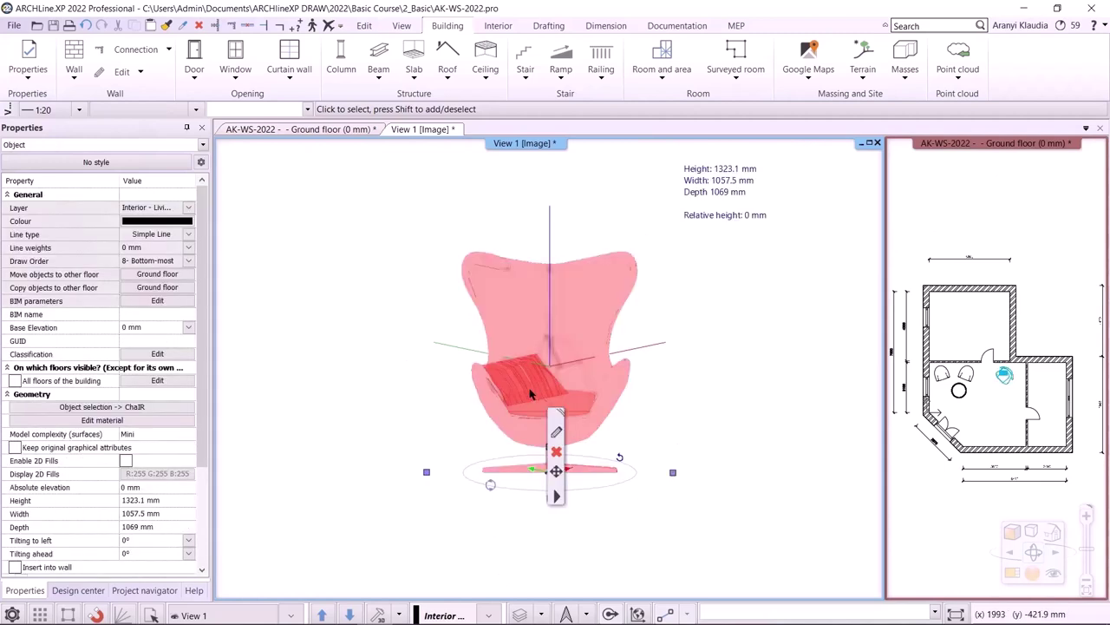
right_click(583, 338)
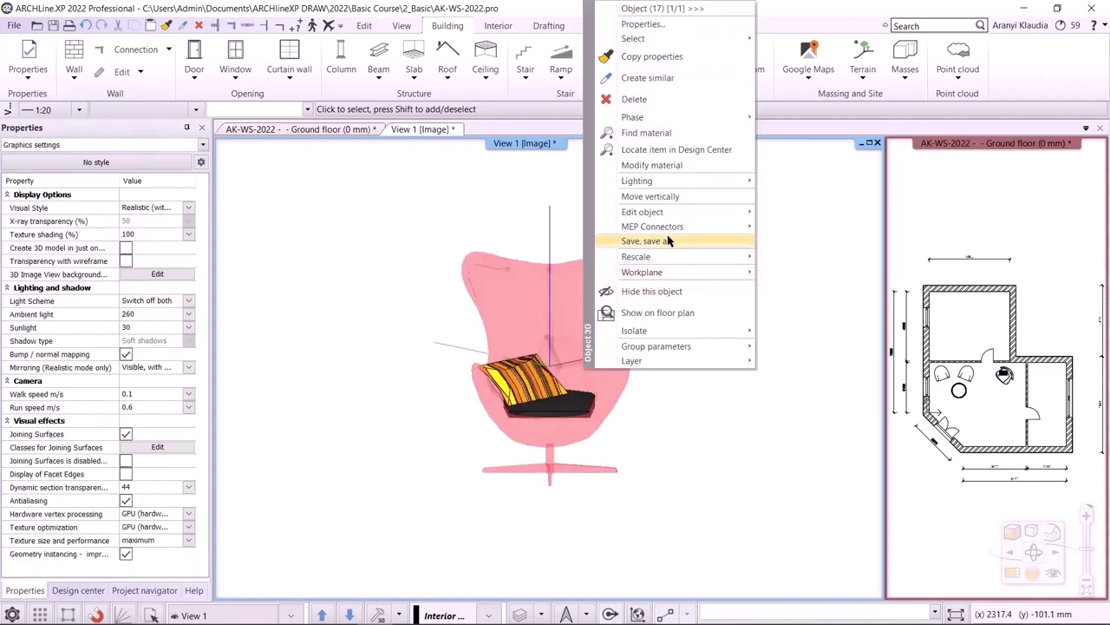
mouse_move(675, 217)
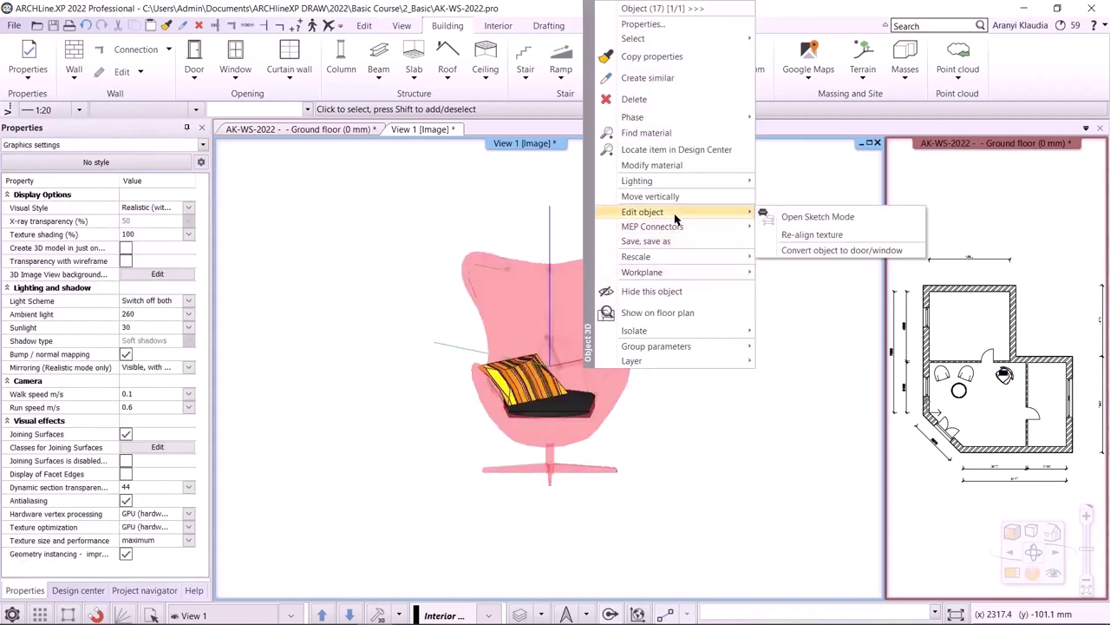
click(811, 217)
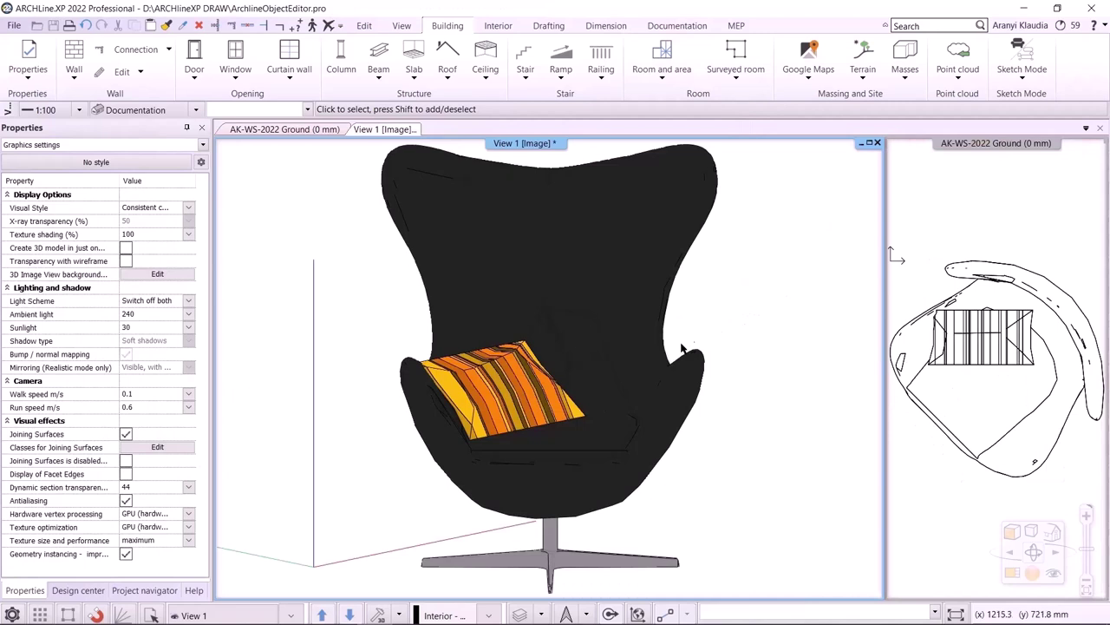
Select the chair's shell and seat cushion in turn to check that they are separate solids.
click(526, 382)
click(562, 525)
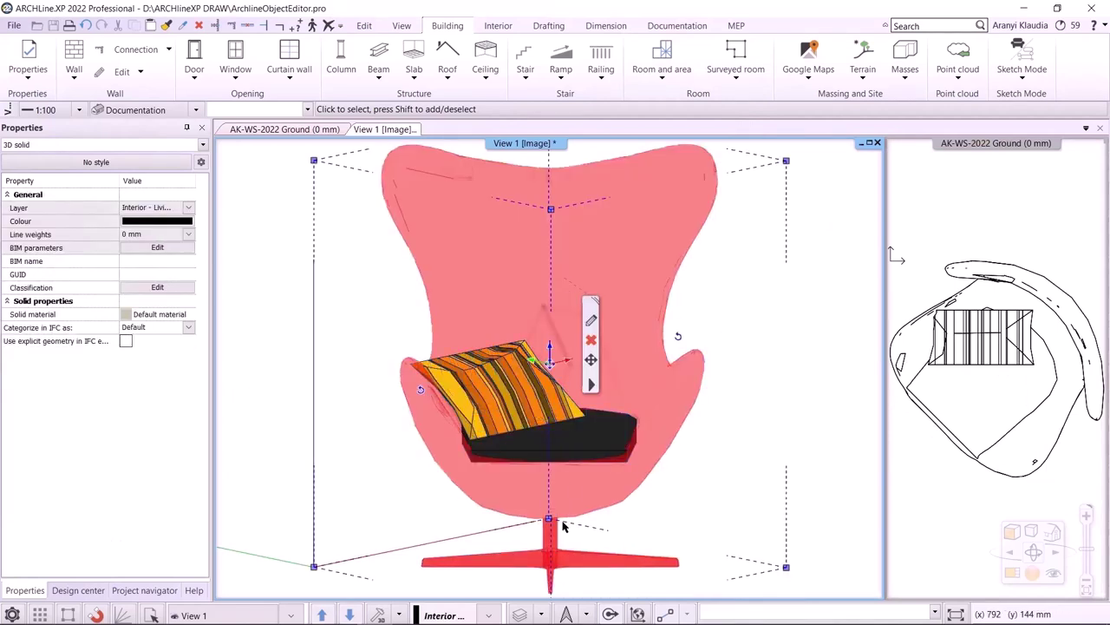
click(562, 525)
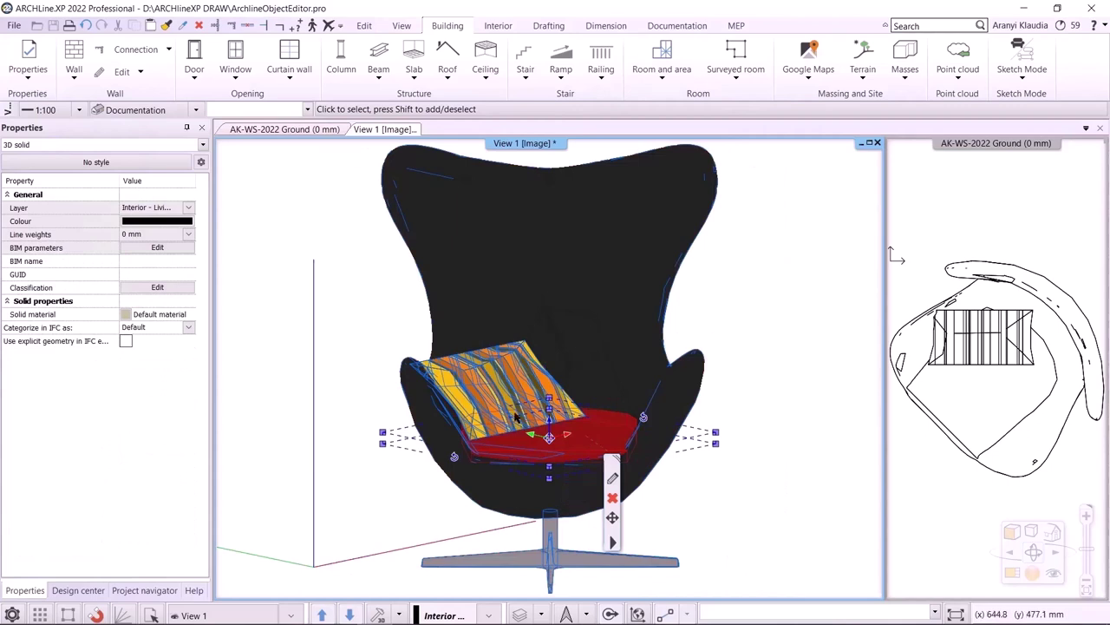
Remove the striped pillow from the black chair model.
scroll(517, 418, down, 2)
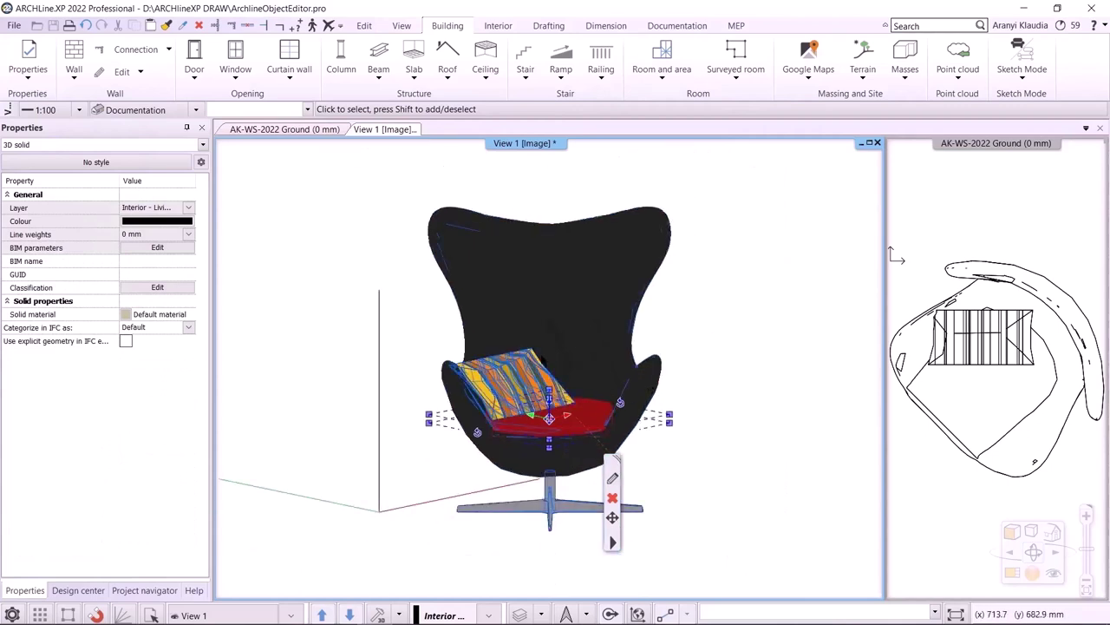
drag(517, 383, 495, 388)
right_click(494, 387)
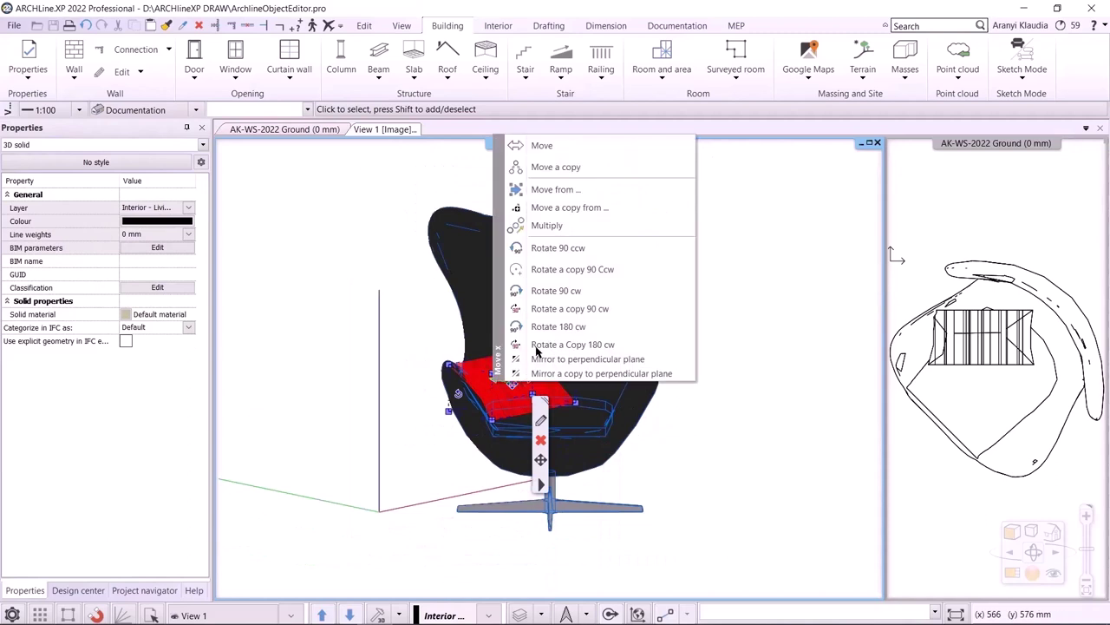
click(556, 146)
click(736, 436)
key(Escape)
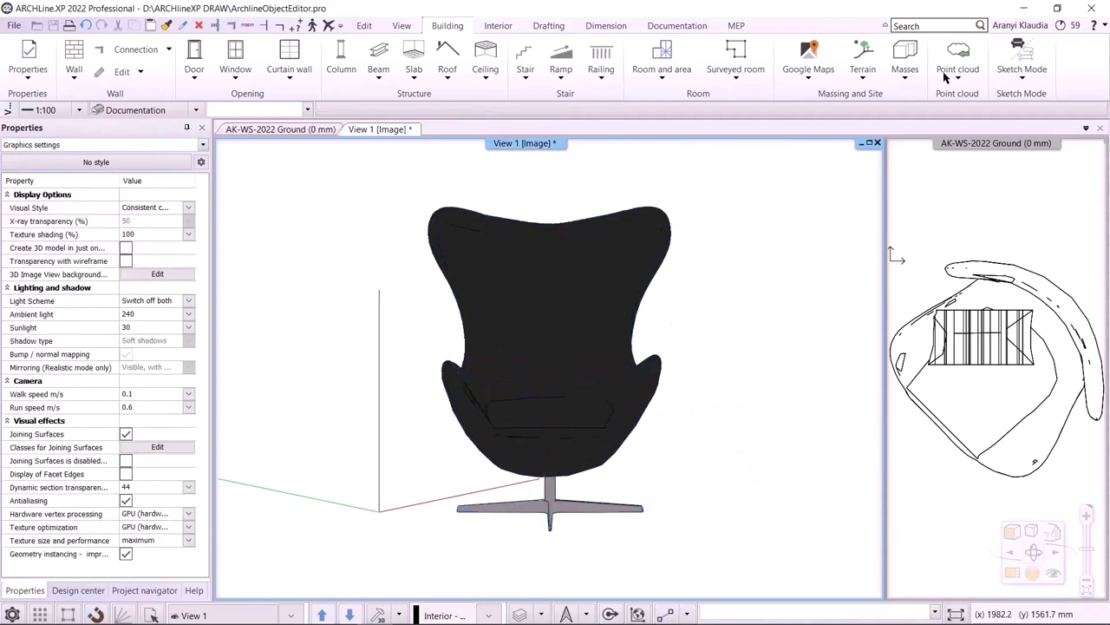
Close Sketch Mode and return to the project, saving all the elements as an object and overwriting the existing file.
click(1023, 80)
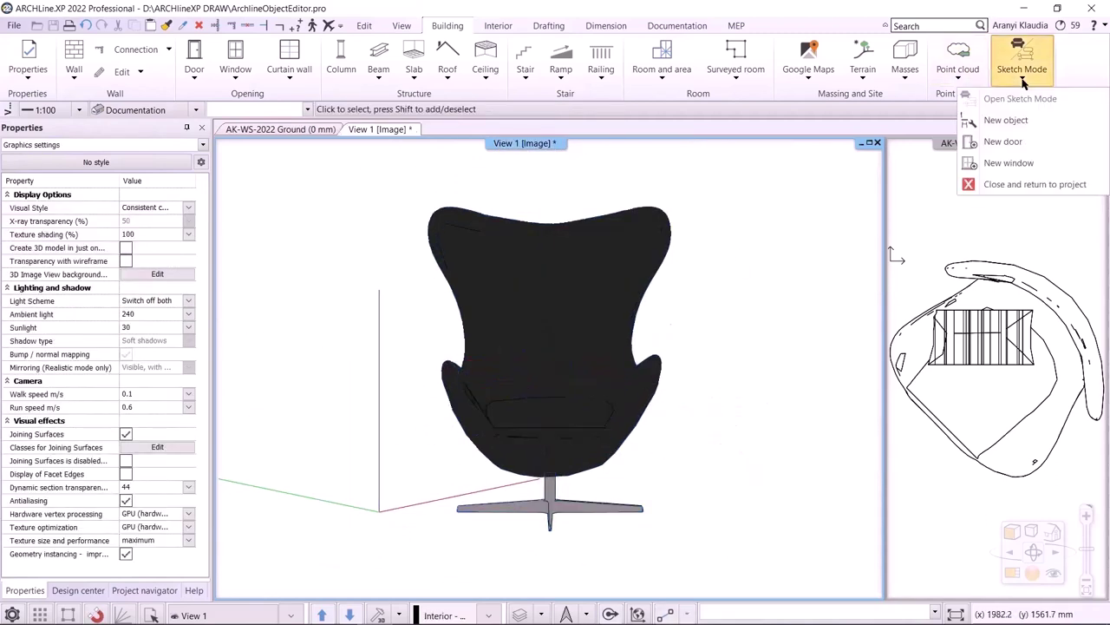
click(1006, 185)
click(616, 352)
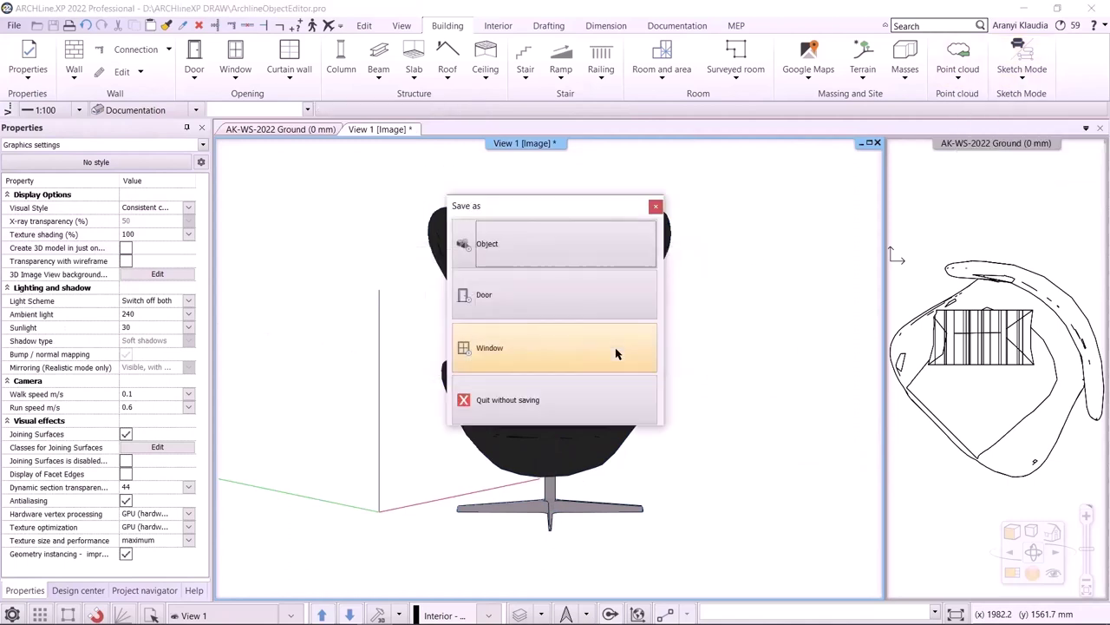
click(547, 247)
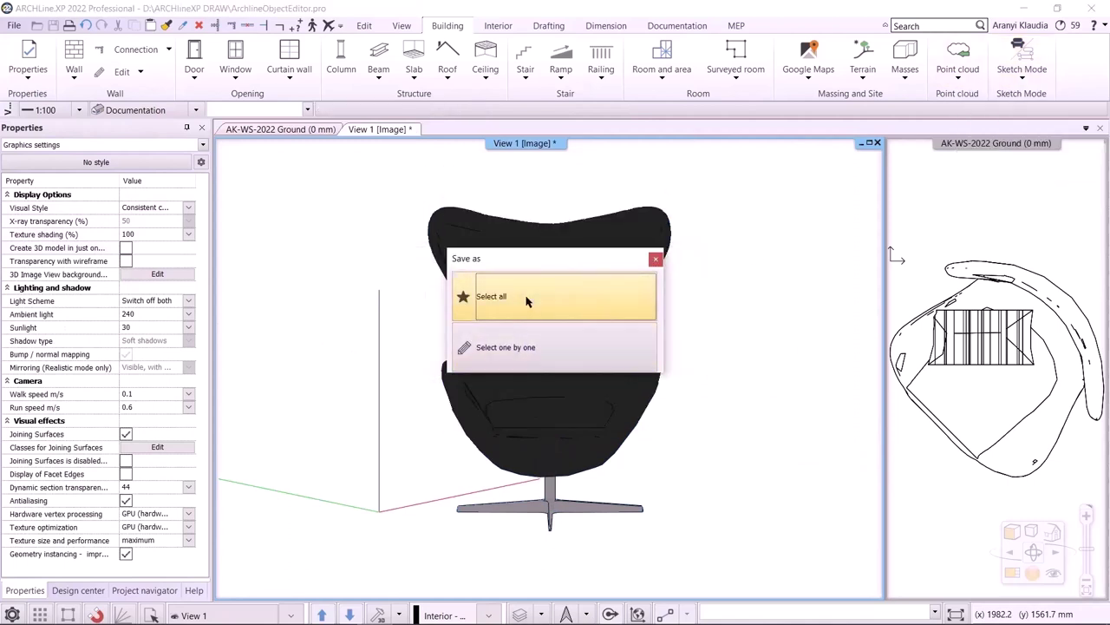
click(528, 301)
click(531, 350)
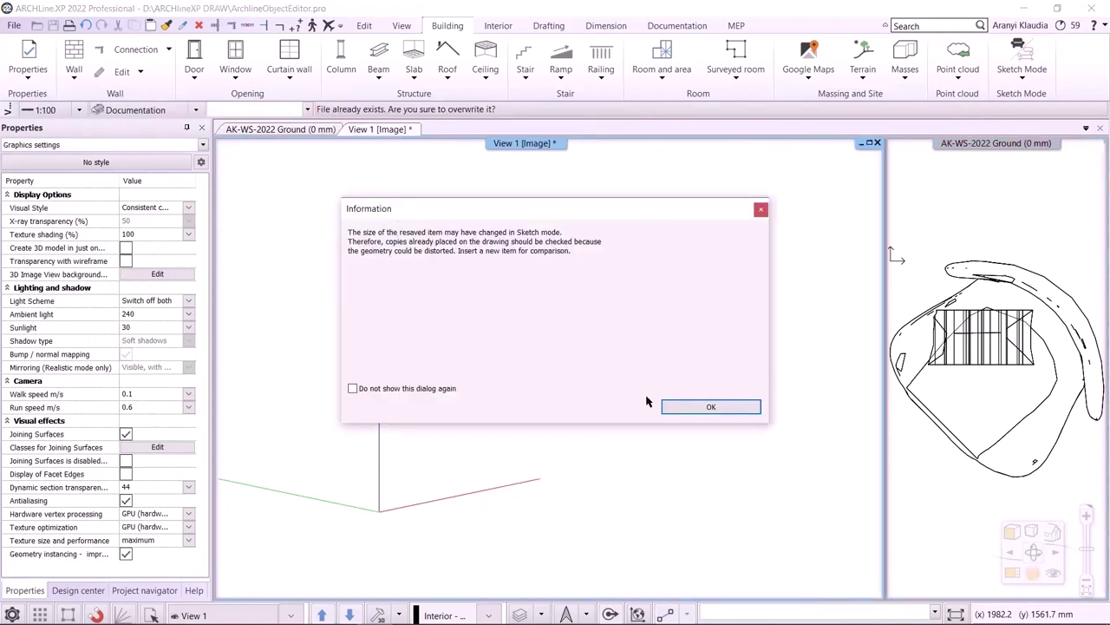
click(689, 407)
click(598, 352)
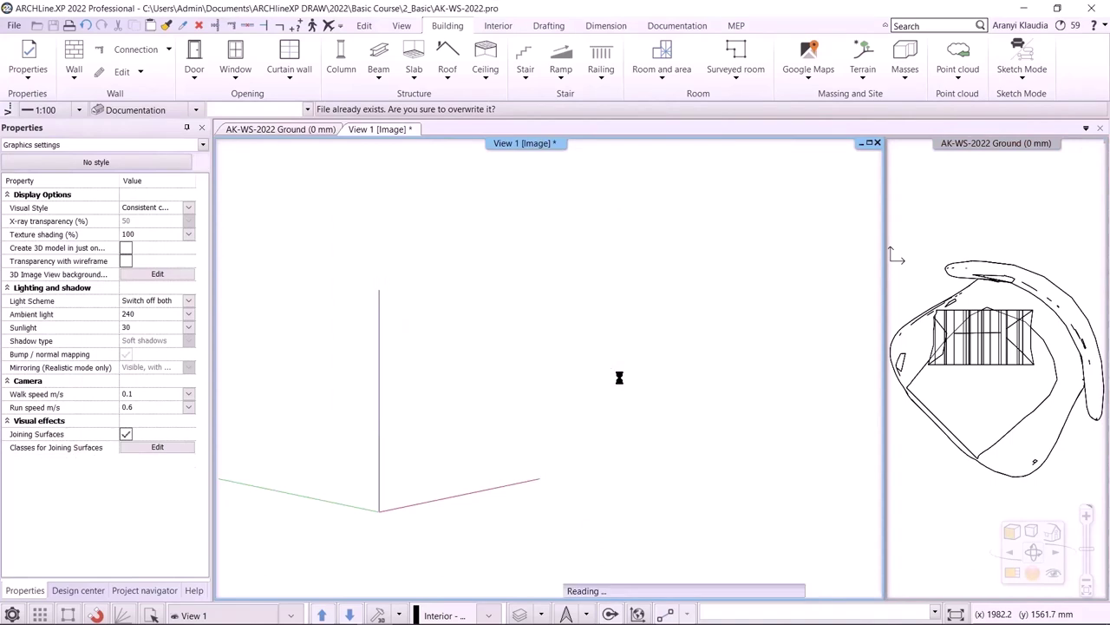
Display the saved interior view View_00 in the 3D window.
click(382, 614)
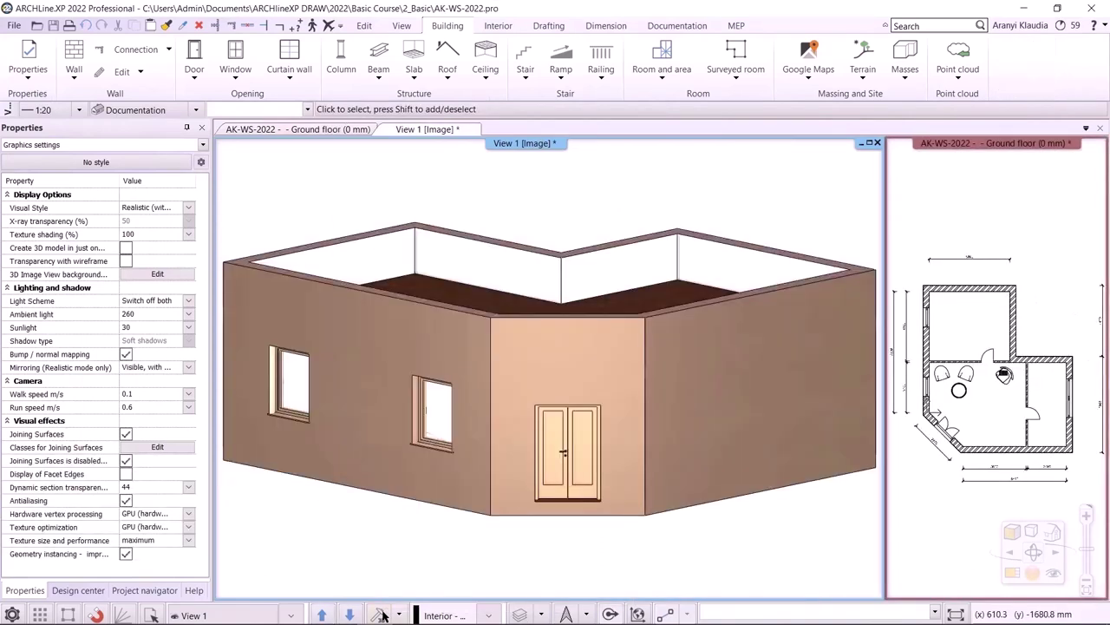
click(290, 615)
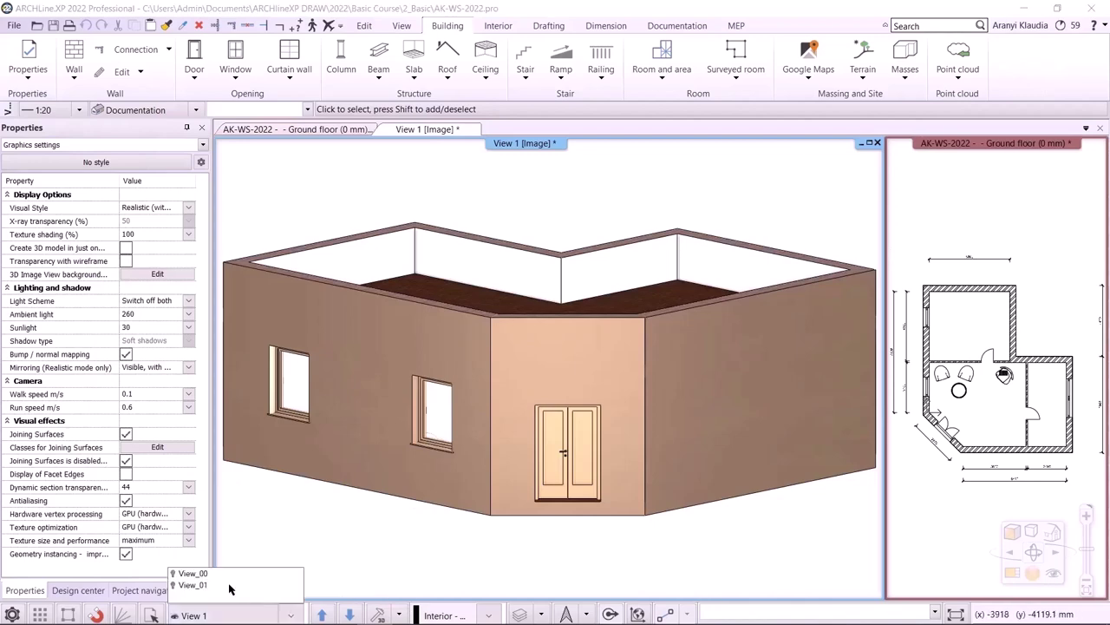
click(230, 571)
click(290, 615)
click(257, 587)
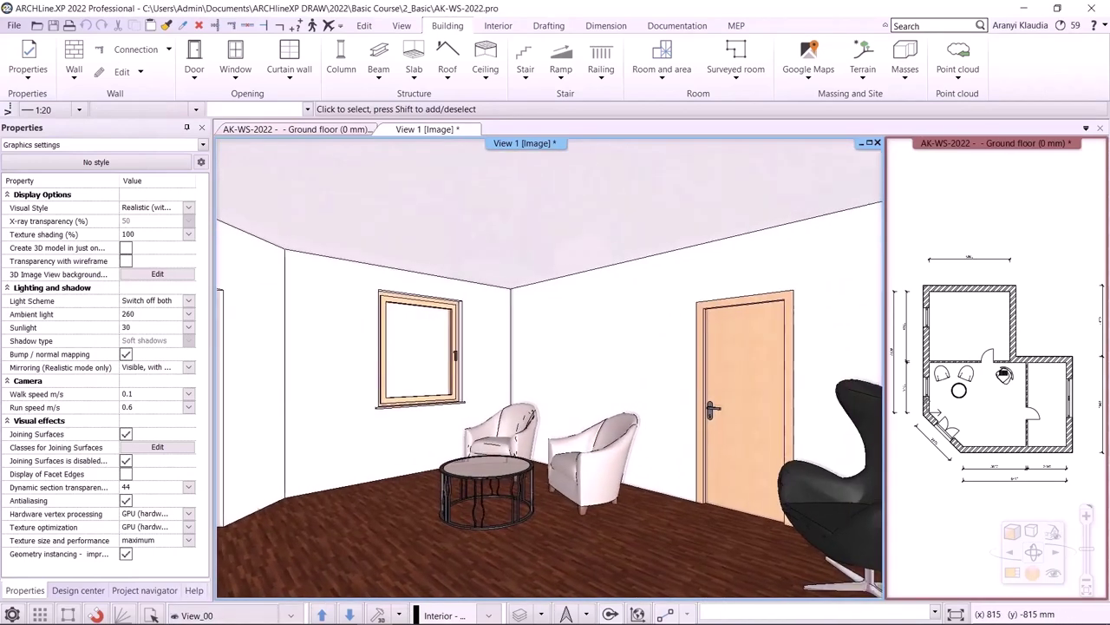
Locate the black chair from the floor plan in the Design Center.
click(1002, 418)
scroll(1004, 373, up, 5)
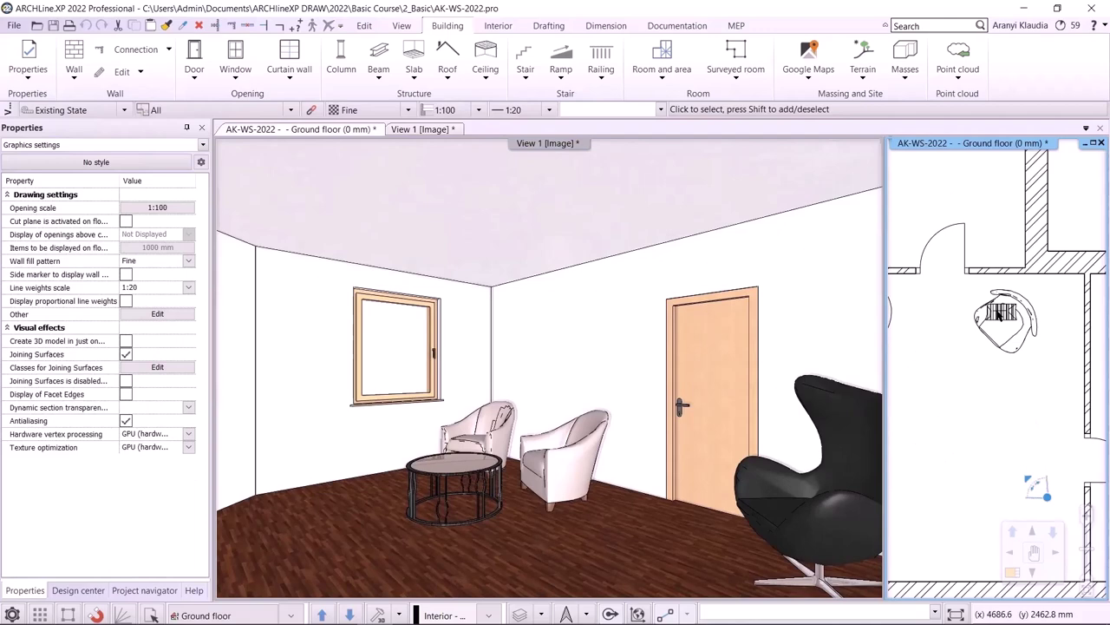
right_click(1000, 314)
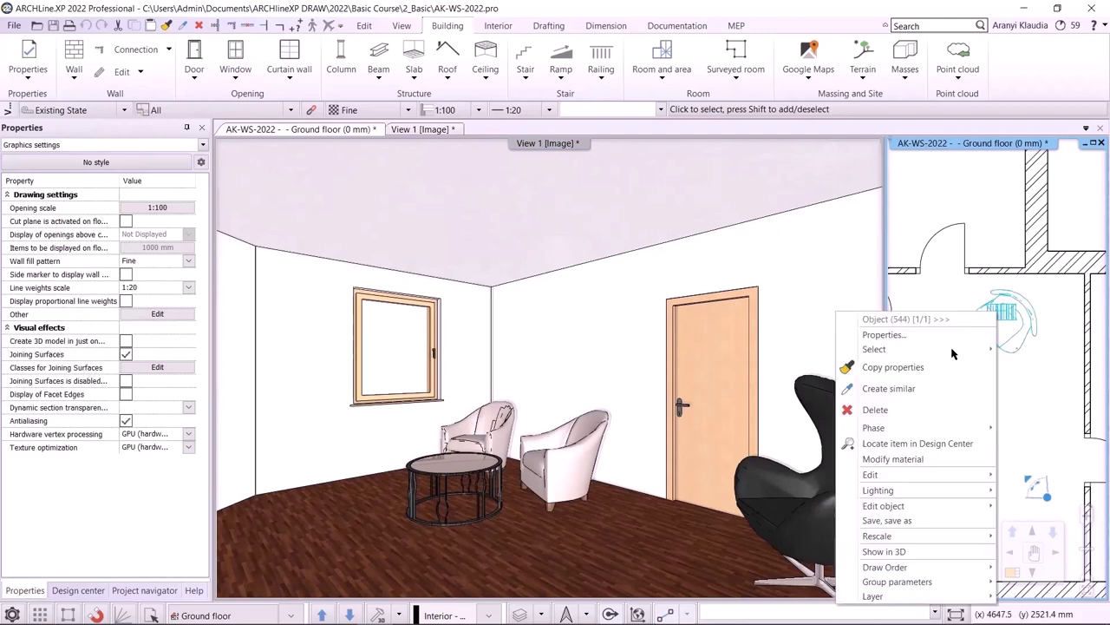
click(918, 444)
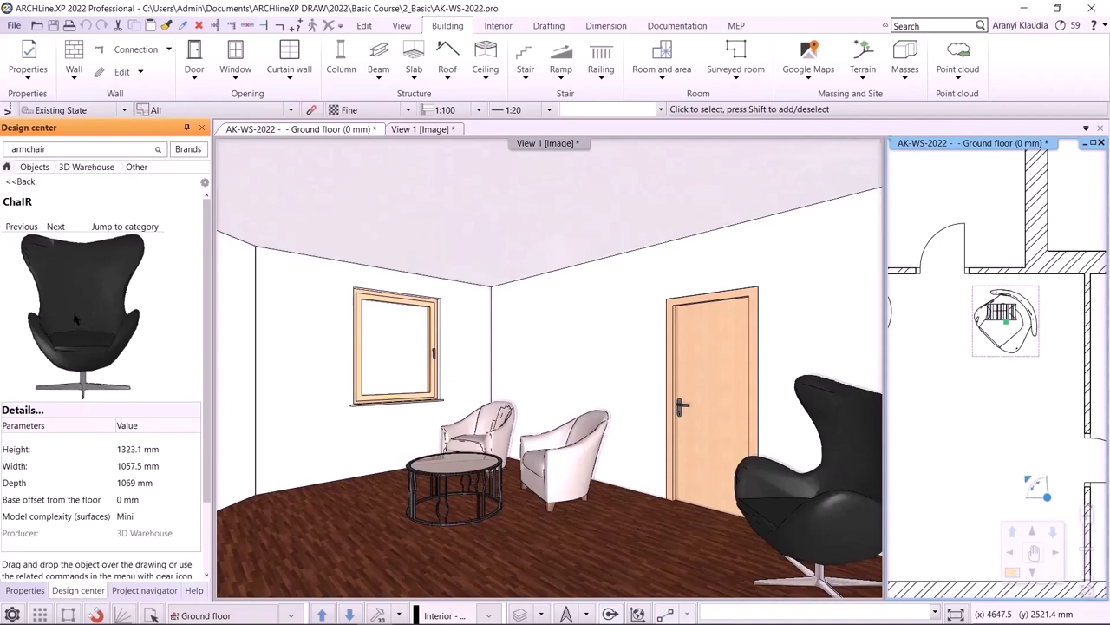
Delete the placed black chair and insert the resaved ChaIR model without the pillow in its place.
click(986, 345)
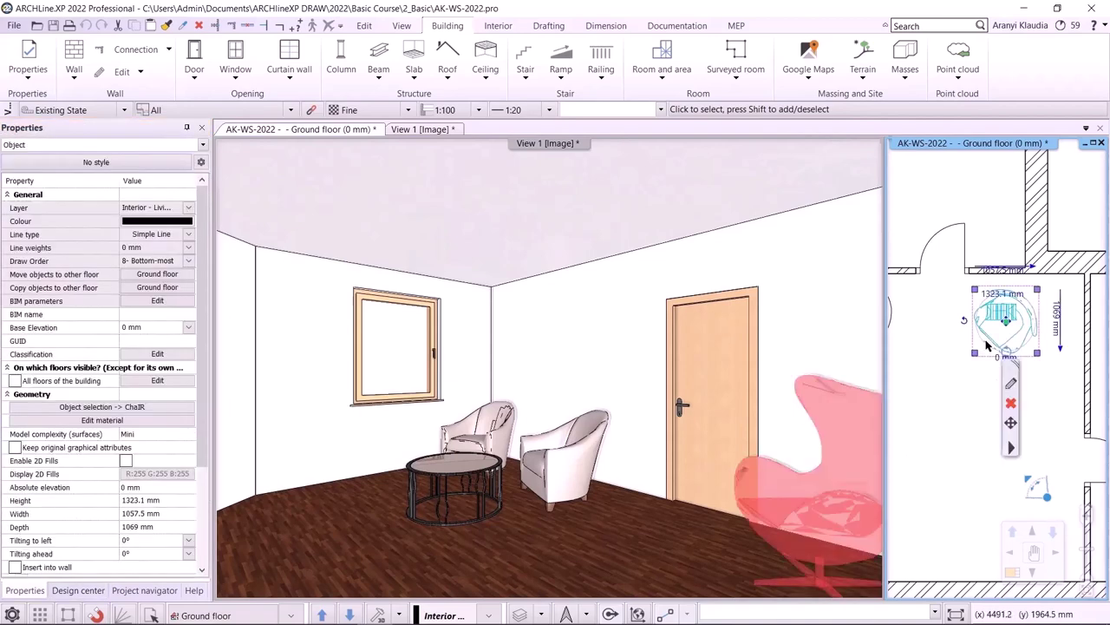
click(1010, 403)
click(77, 589)
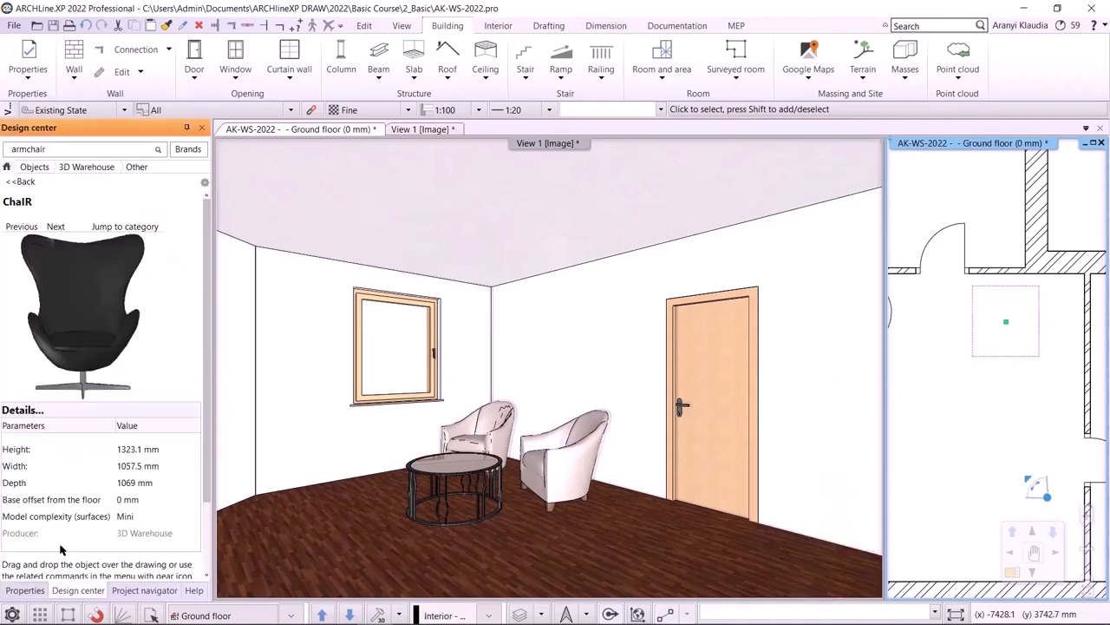
drag(89, 332, 1006, 322)
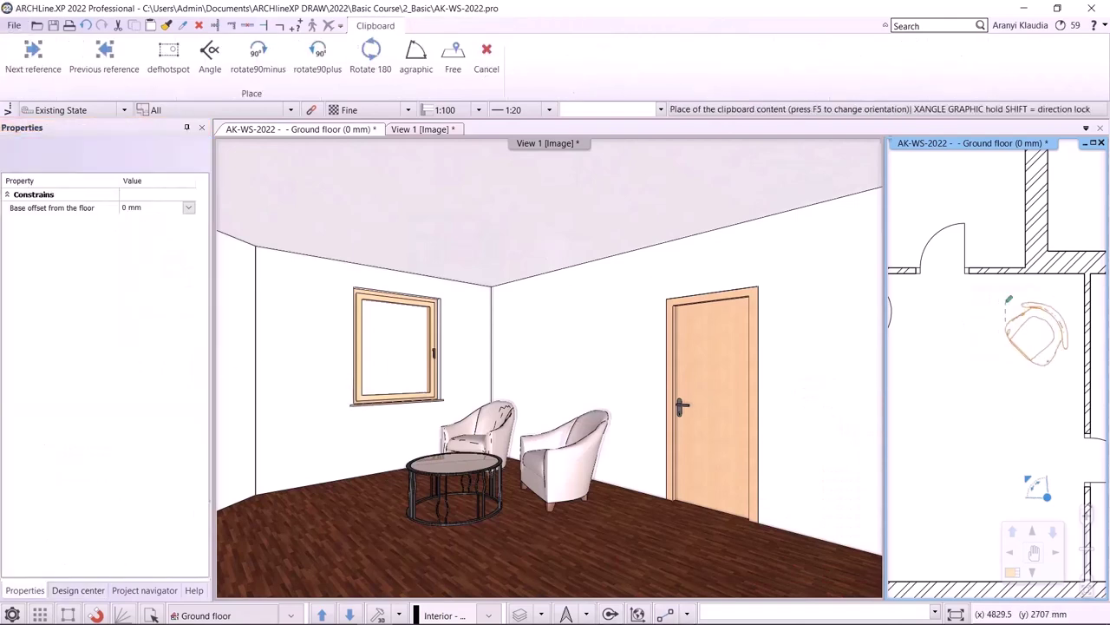
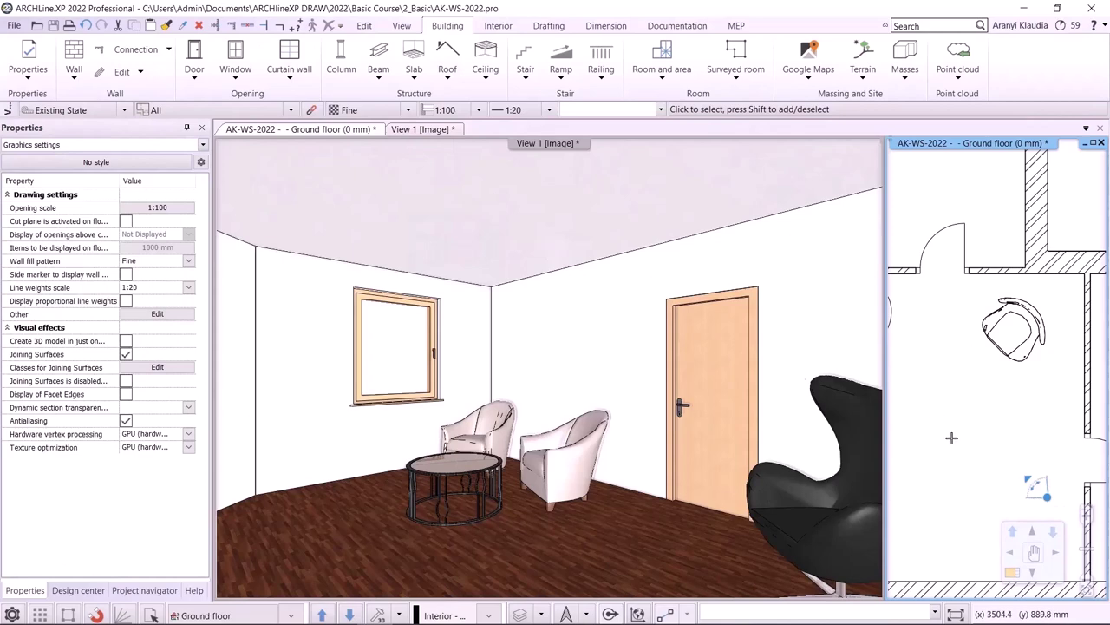
Make the floor plan the main view and browse the object library to Living Room > Coffee Tables.
click(1012, 572)
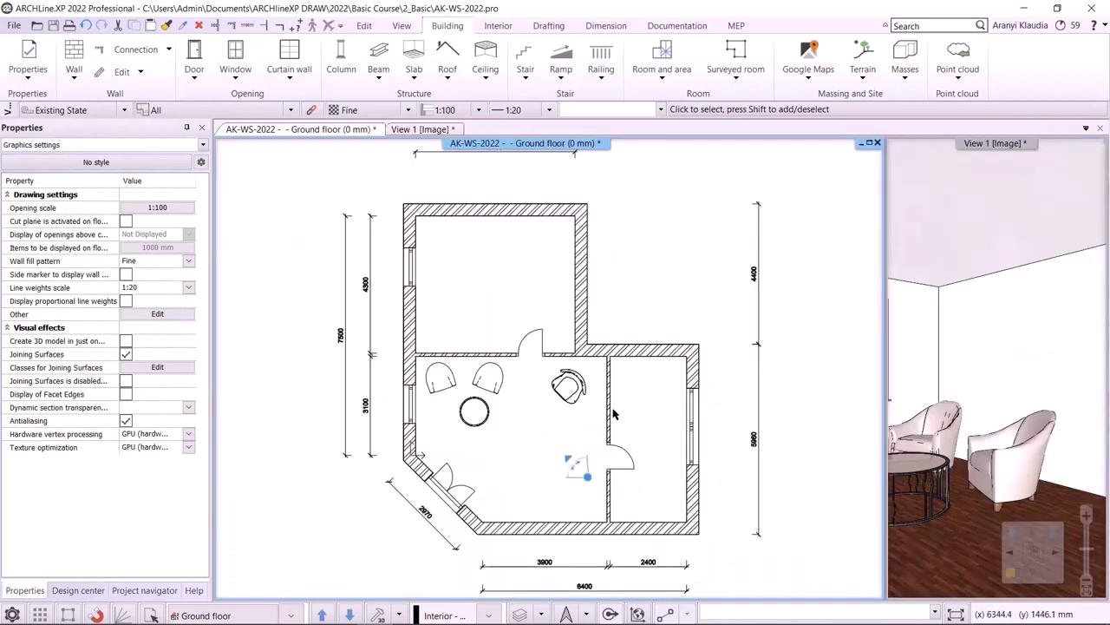
click(76, 590)
click(22, 181)
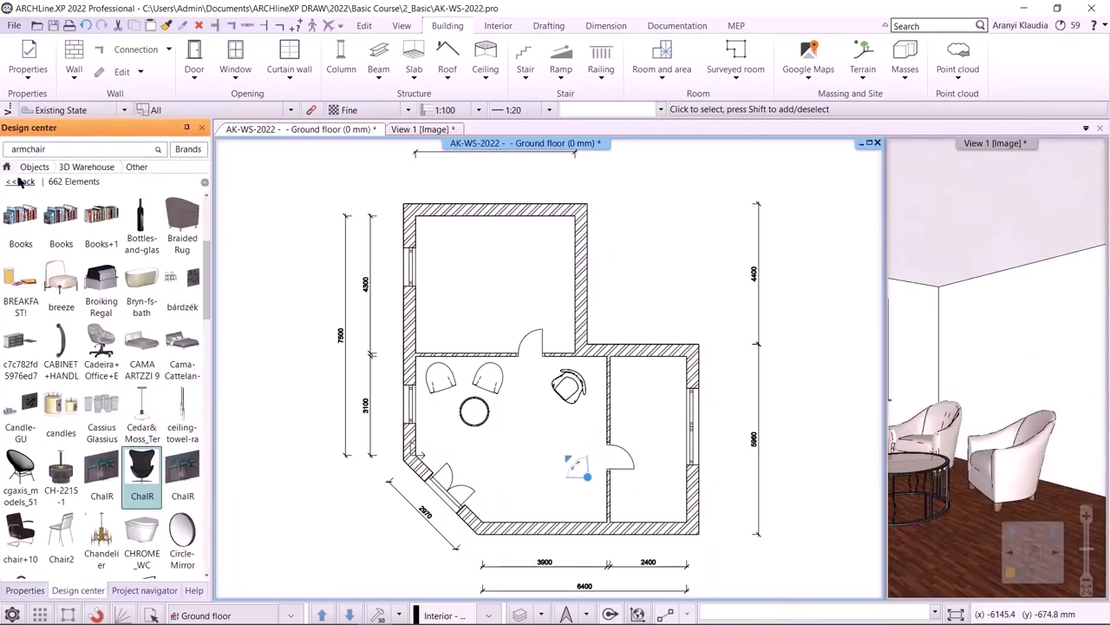
click(21, 182)
scroll(104, 391, down, 2)
click(108, 468)
scroll(105, 448, down, 3)
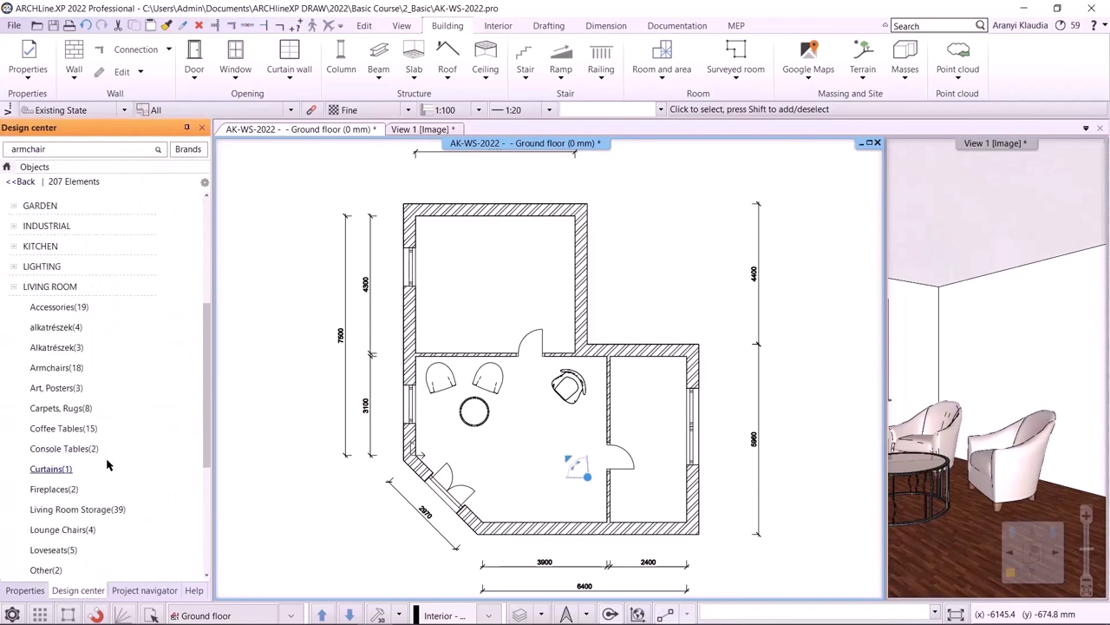
click(63, 428)
Place the coffee table made of two round tops in front of the black chair and rotate it diagonally.
drag(165, 295, 536, 408)
scroll(529, 417, up, 2)
scroll(537, 392, up, 2)
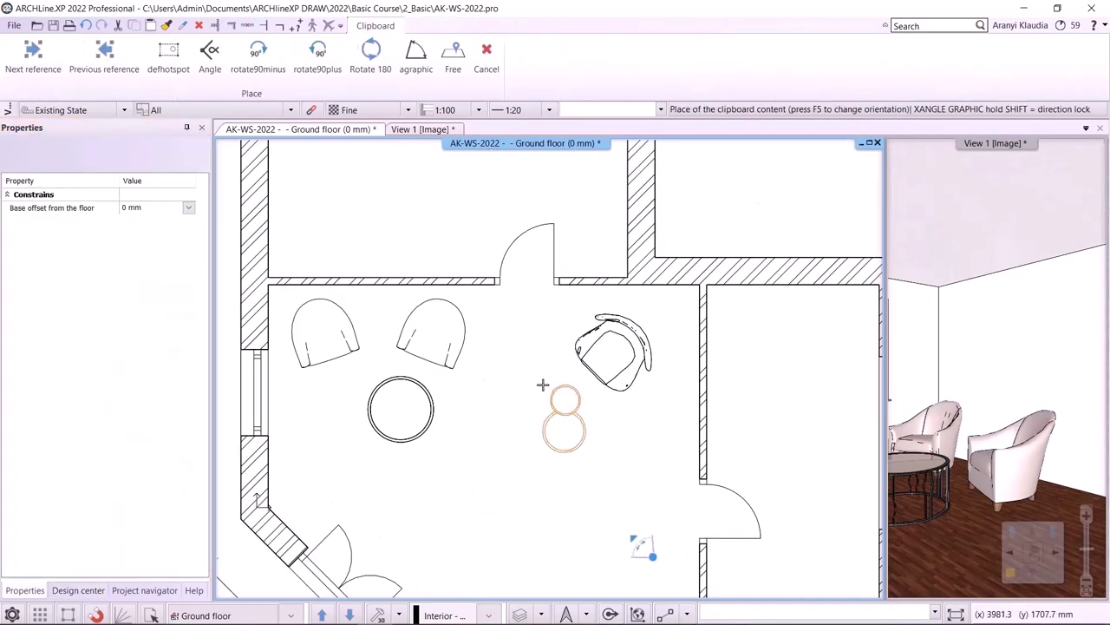
click(572, 408)
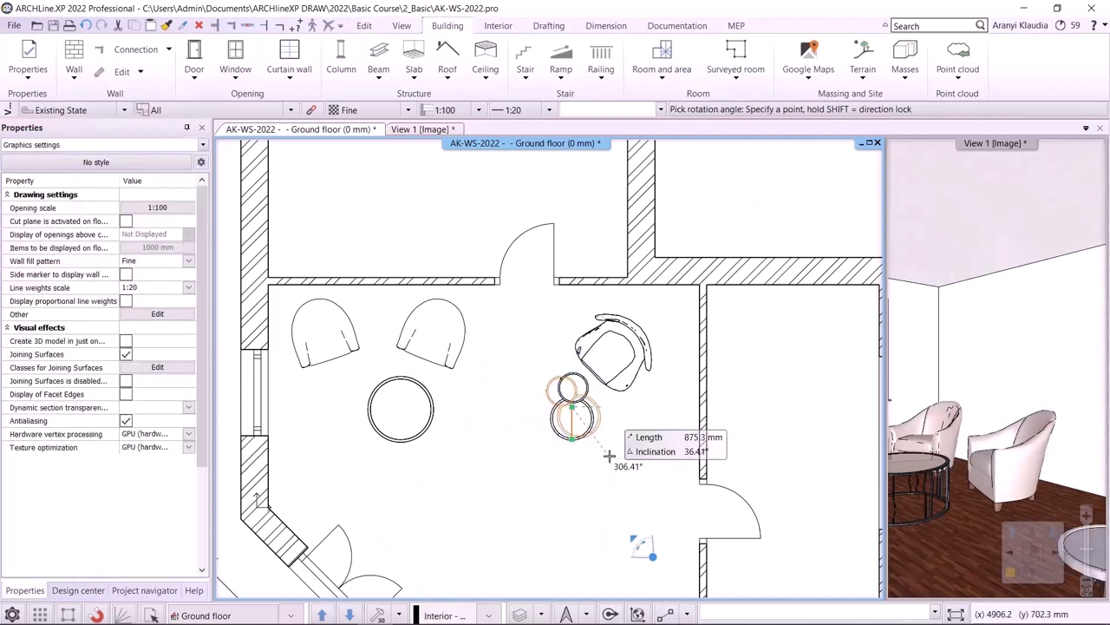
click(526, 465)
key(Escape)
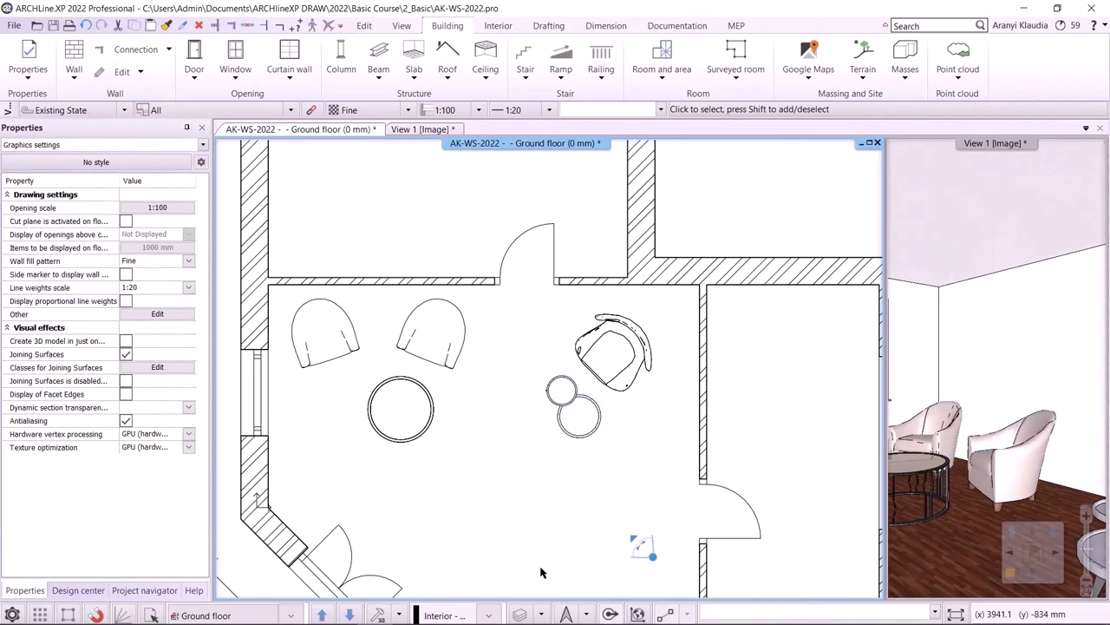
Open the Layer Manager, view only the used layers, and return to the list of all layers.
click(536, 611)
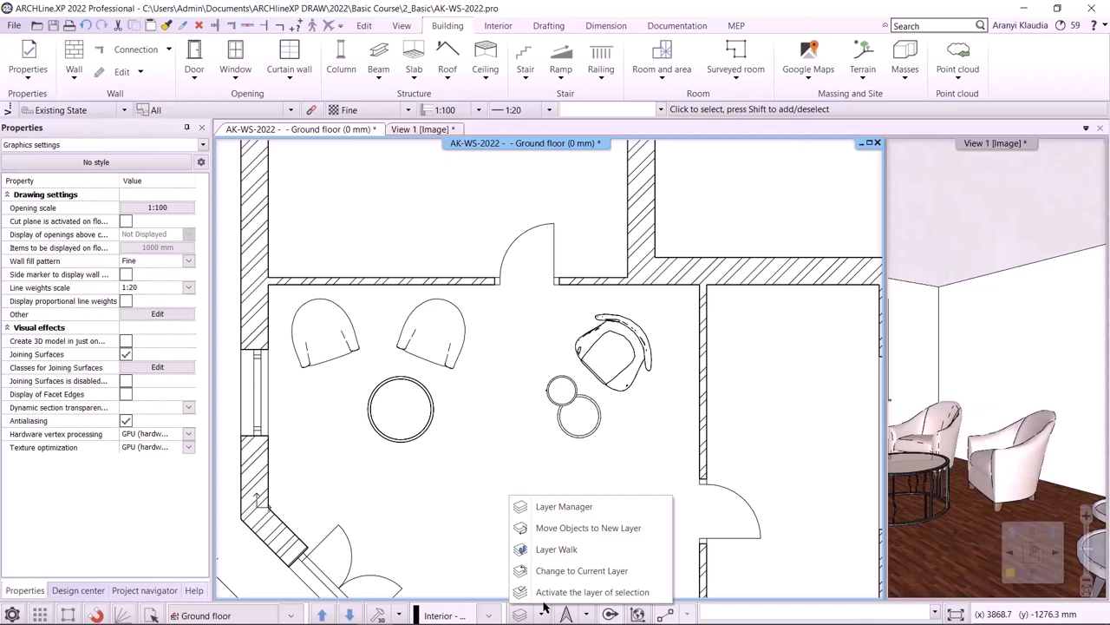
click(562, 507)
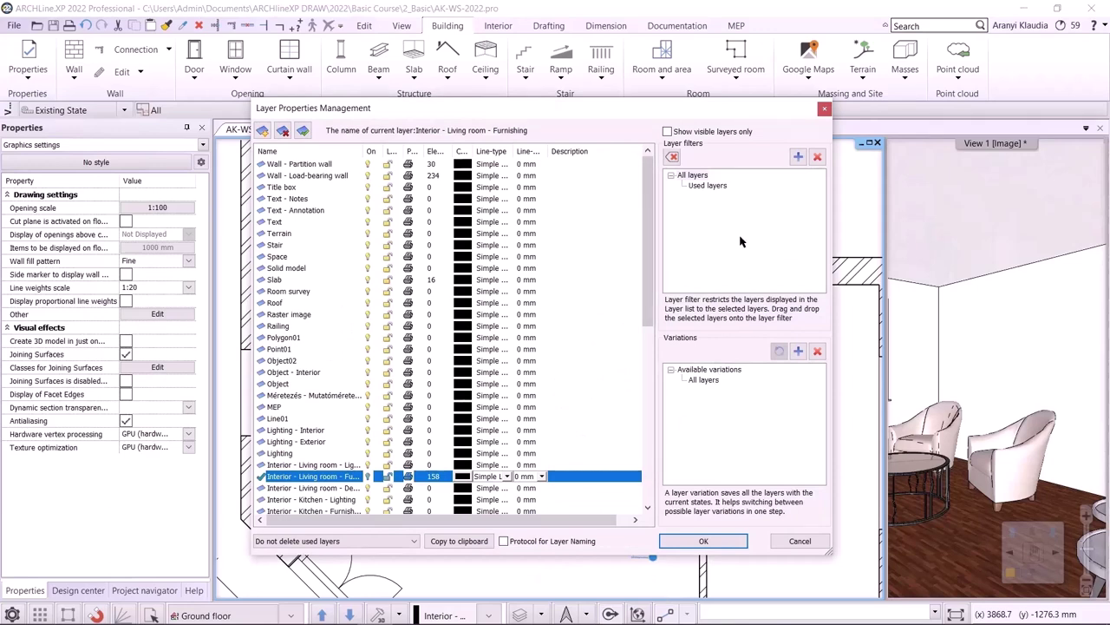
click(706, 187)
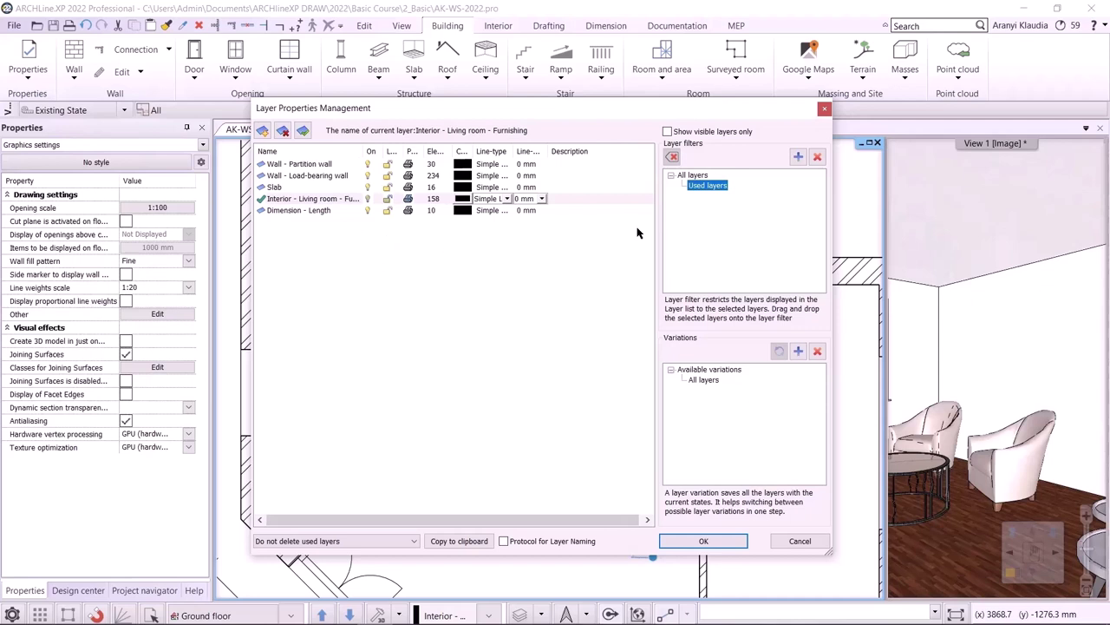
click(693, 176)
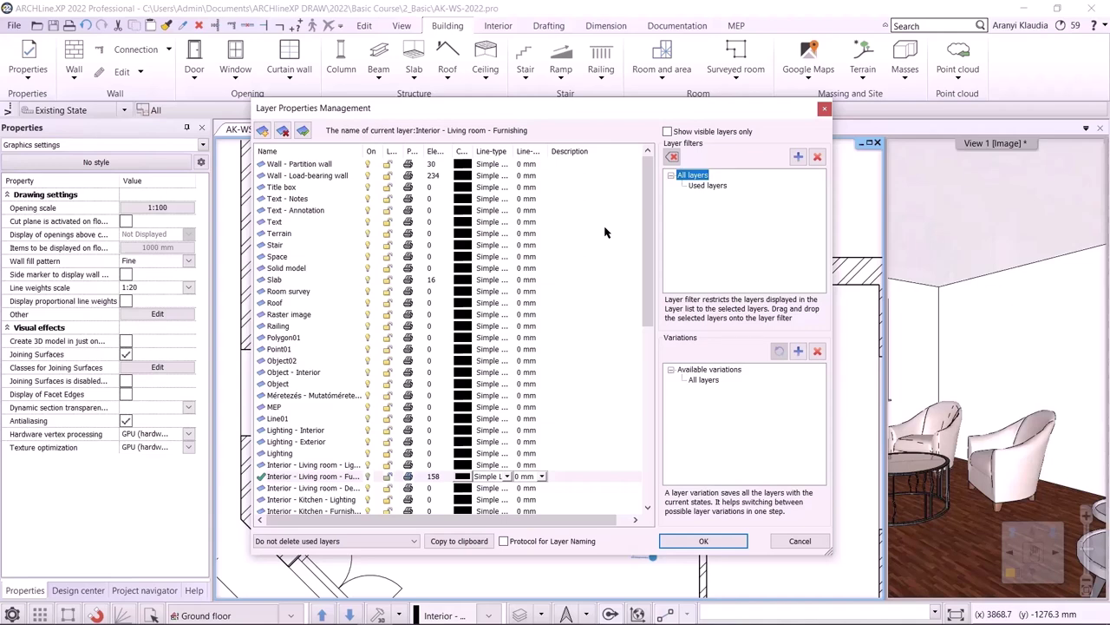
Create a new layer named "Interior - Hall - Furniture", based on the name of the Interior - Living room - Lighting layer.
click(262, 130)
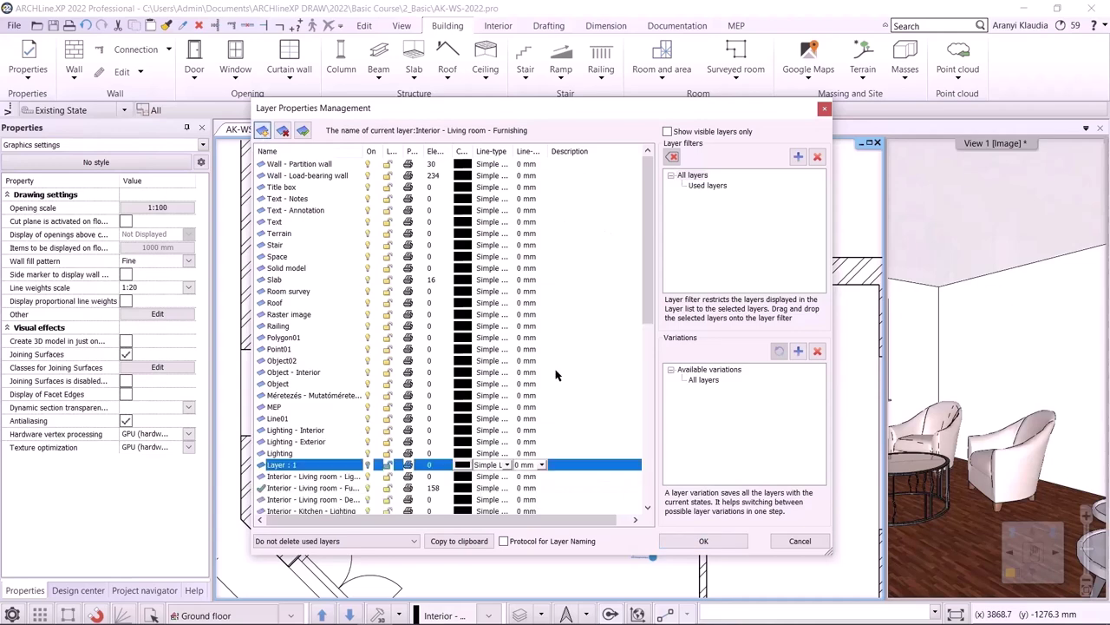
click(311, 476)
key(ctrl+c)
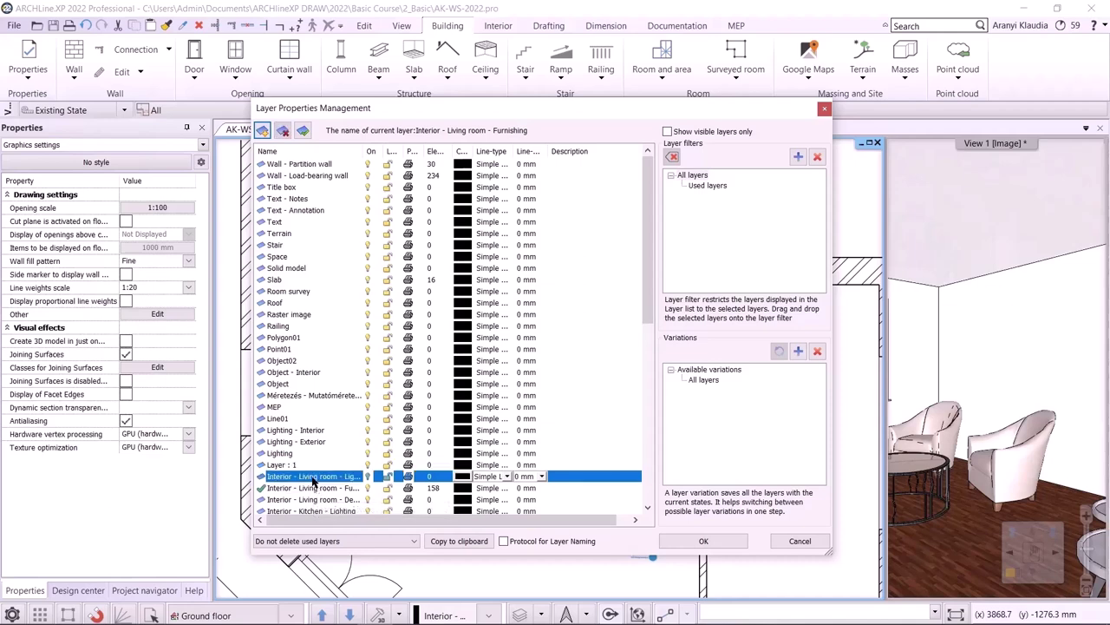
click(311, 464)
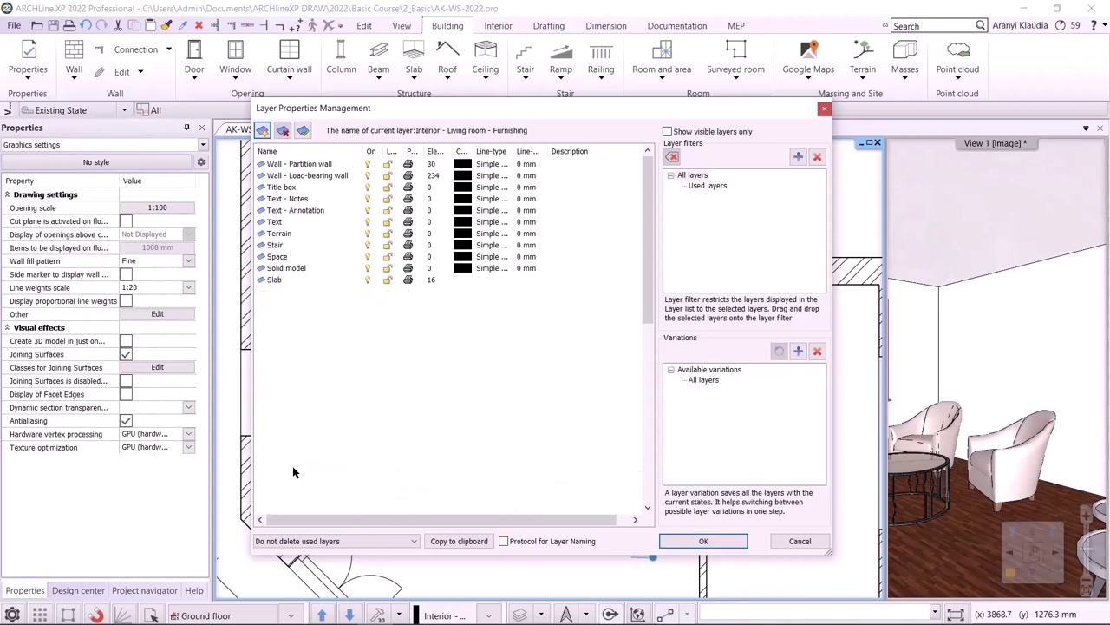
key(ctrl+v)
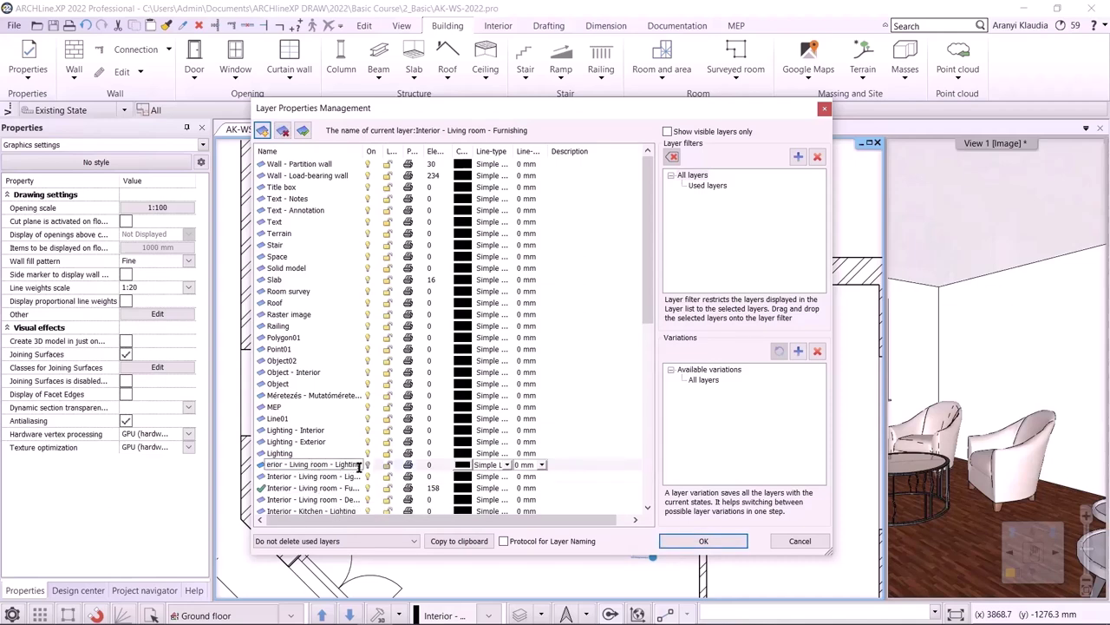
double_click(334, 468)
drag(334, 472, 292, 465)
text(Hall)
drag(330, 467, 307, 466)
text(Furniture)
key(Return)
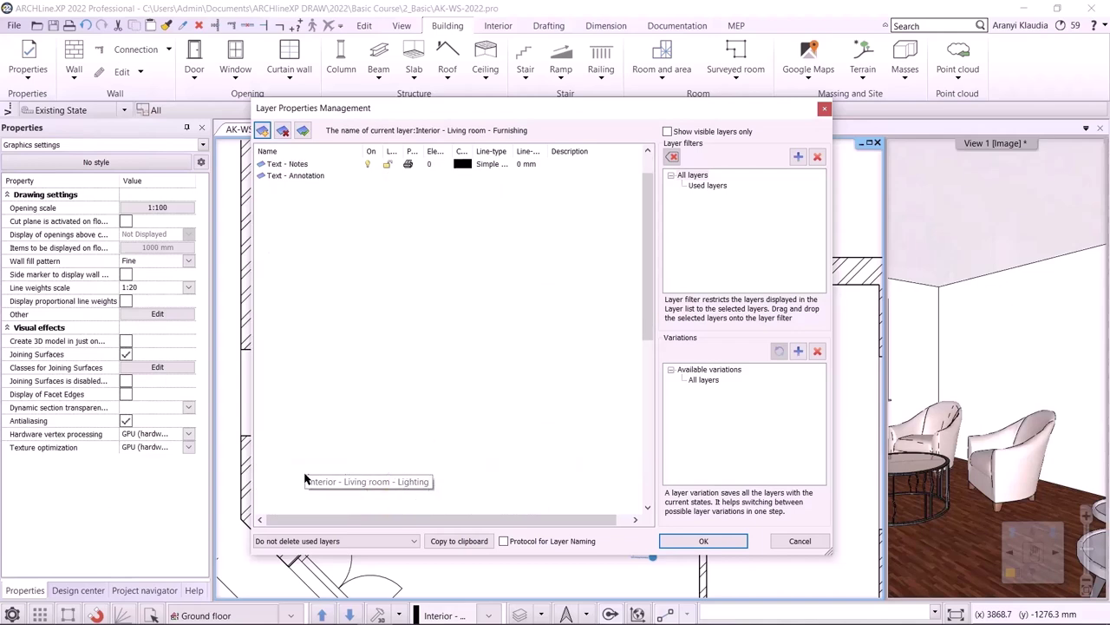
Create another layer named "Interior - Hall - Furniture_2", reusing the name copied from the Interior - Hall - Furniture layer.
scroll(312, 469, down, 6)
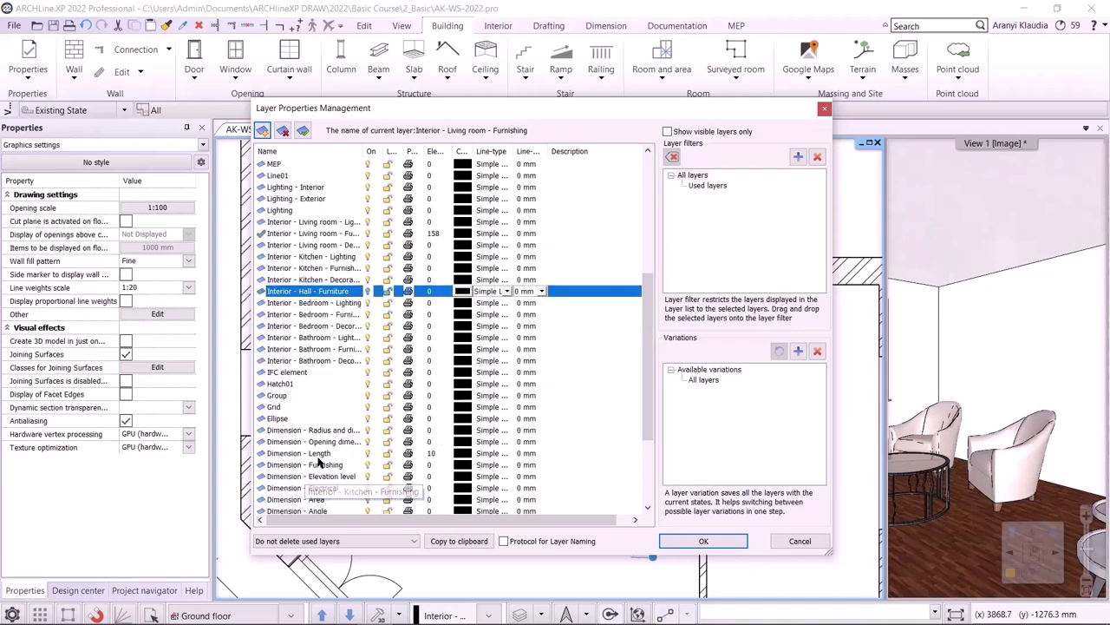
click(314, 295)
key(ctrl+c)
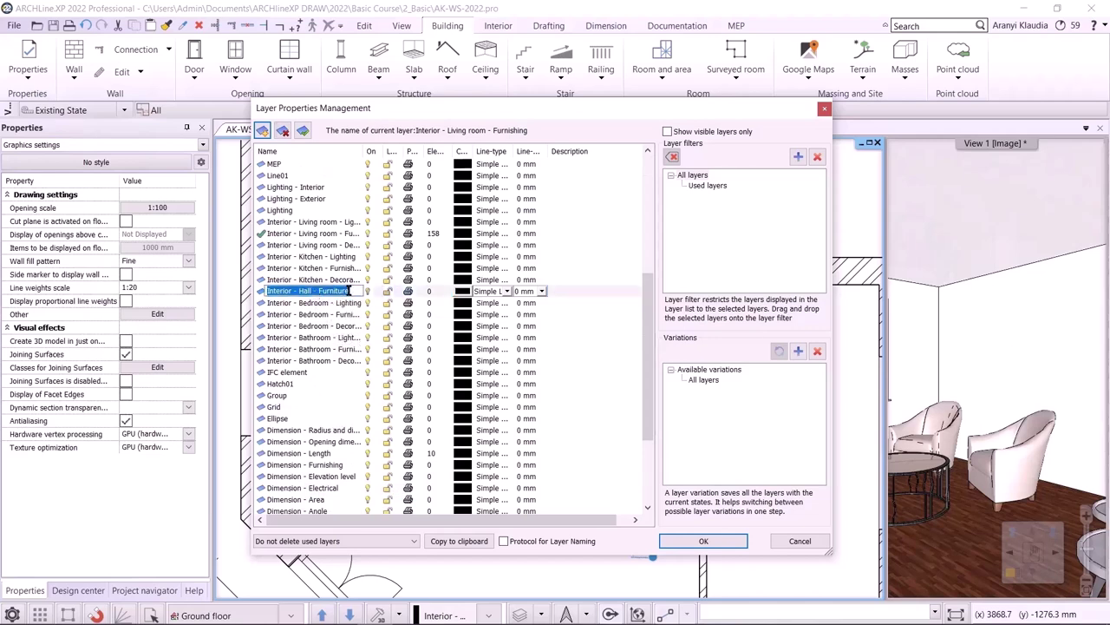
click(262, 130)
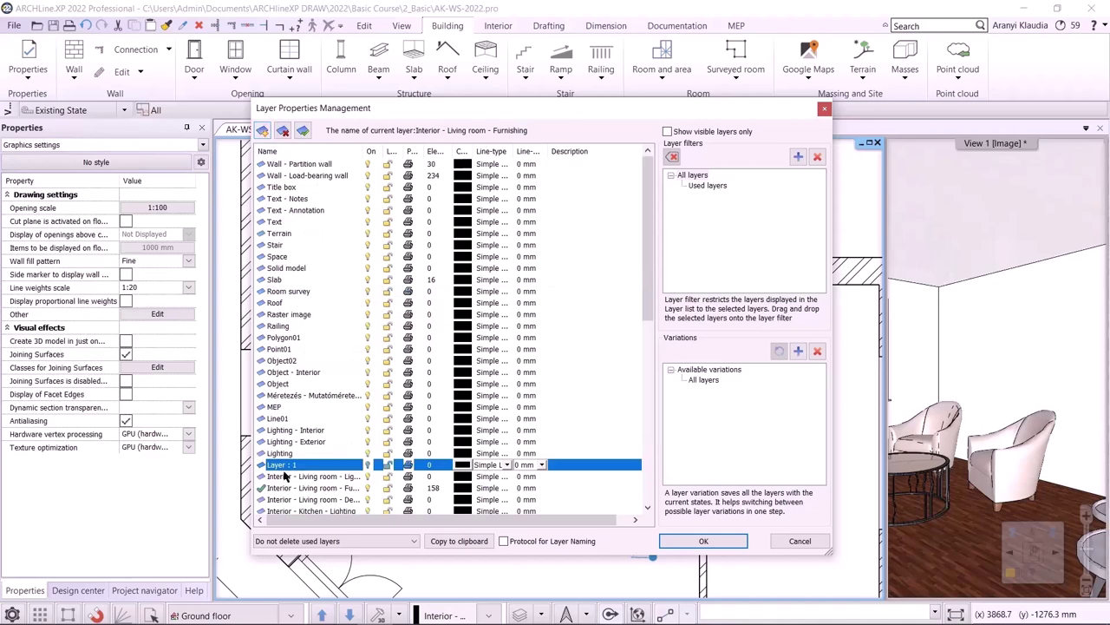
key(ctrl+v)
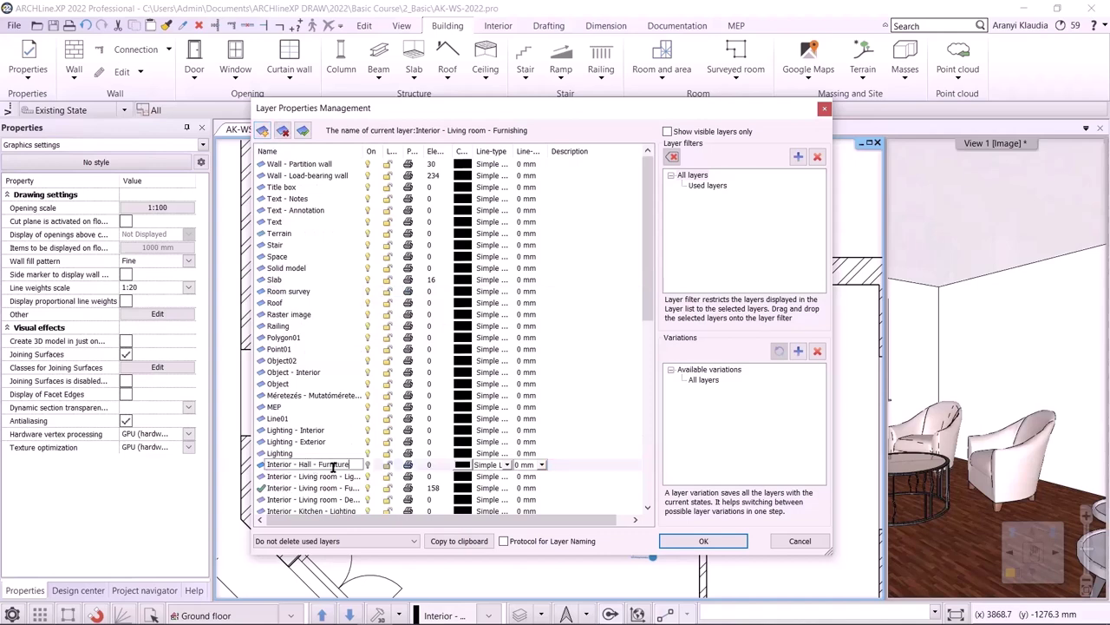
text(_2)
key(Return)
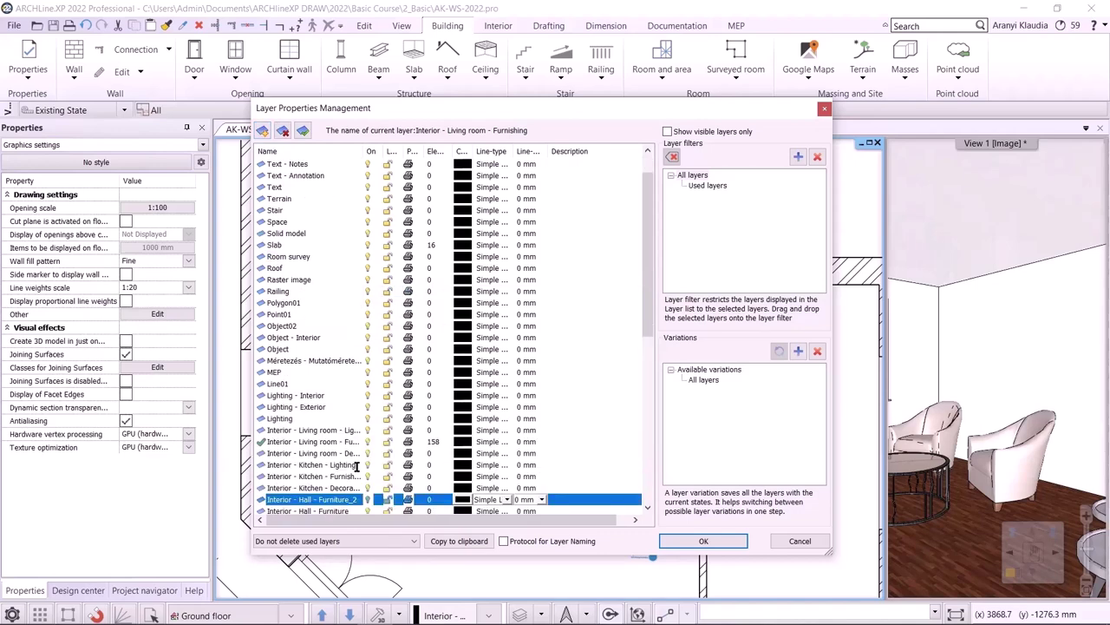
Rename the Interior - Hall - Furniture layer to "Interior - Hall - Furniture_1" and apply the layer changes.
scroll(355, 473, down, 6)
click(347, 306)
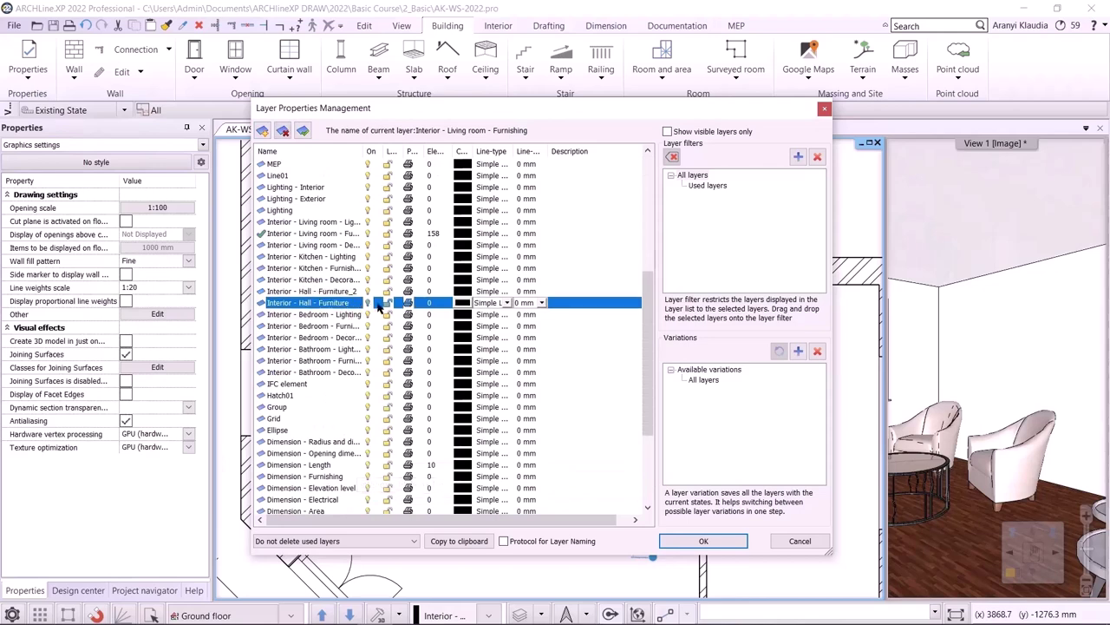
click(356, 302)
click(351, 301)
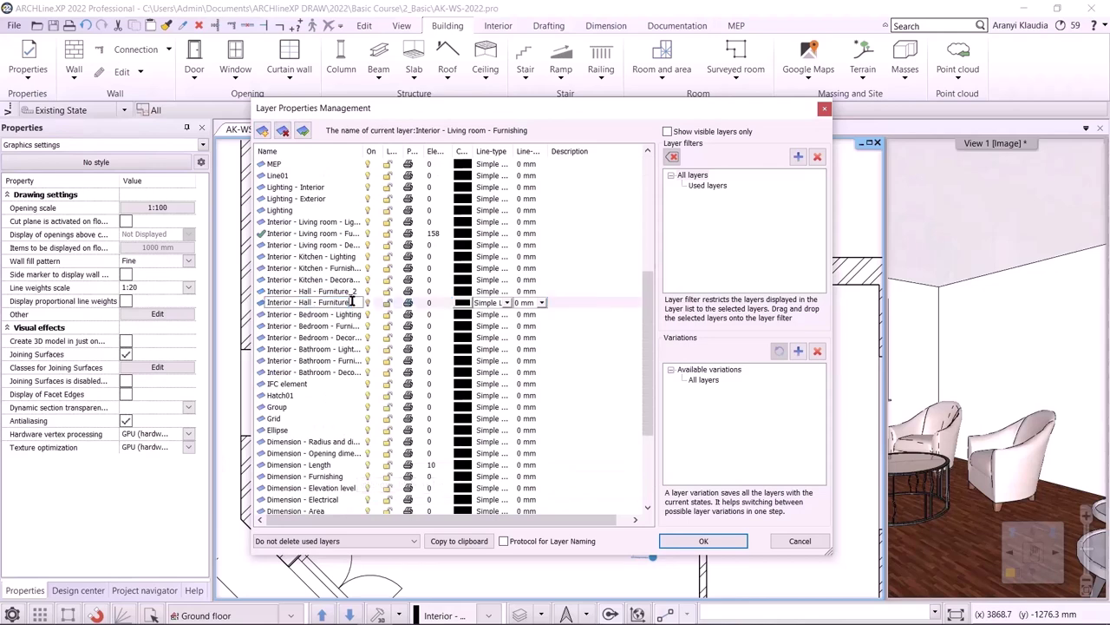
text(_1)
key(Return)
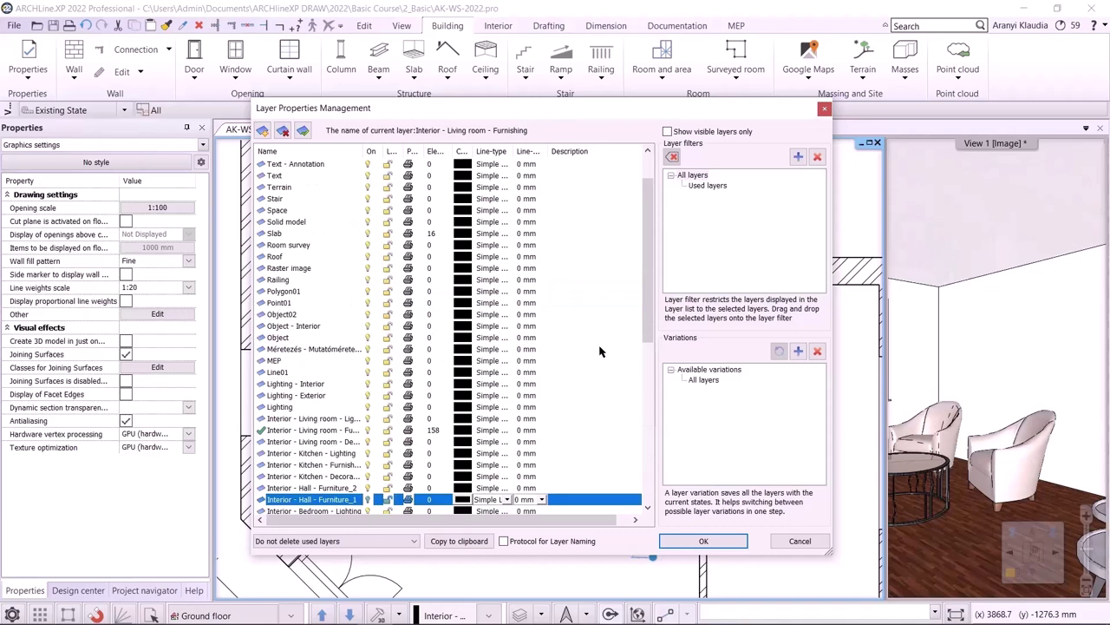
click(703, 540)
Assign the large round coffee table and the two matching armchairs to the Interior - Hall - Furniture_1 layer.
click(412, 437)
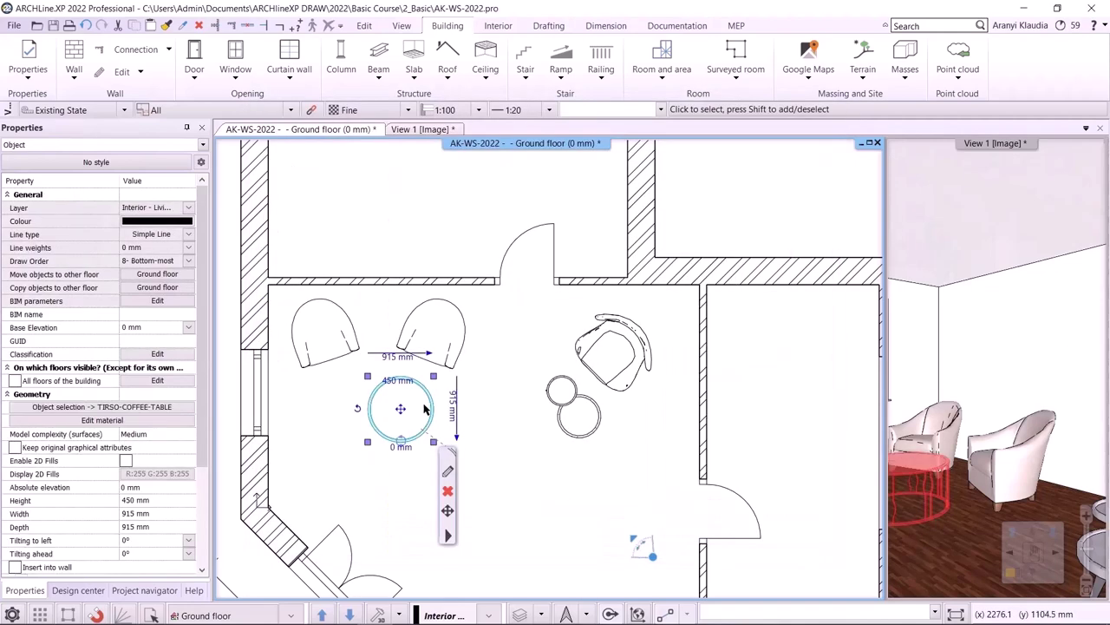
shift+click(421, 324)
shift+click(343, 310)
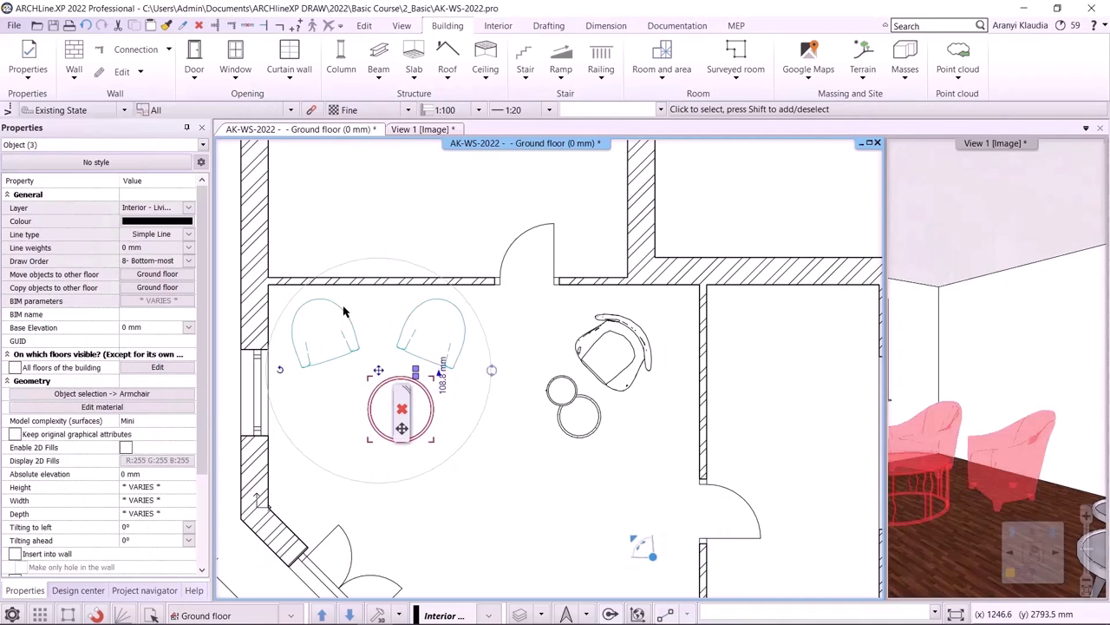
click(188, 208)
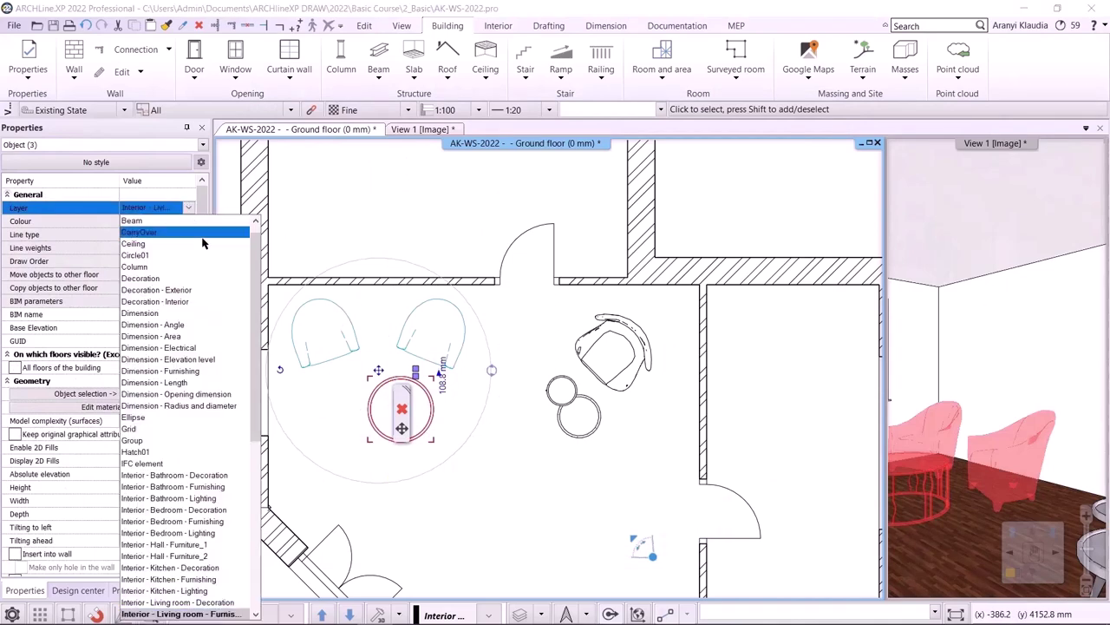
click(206, 545)
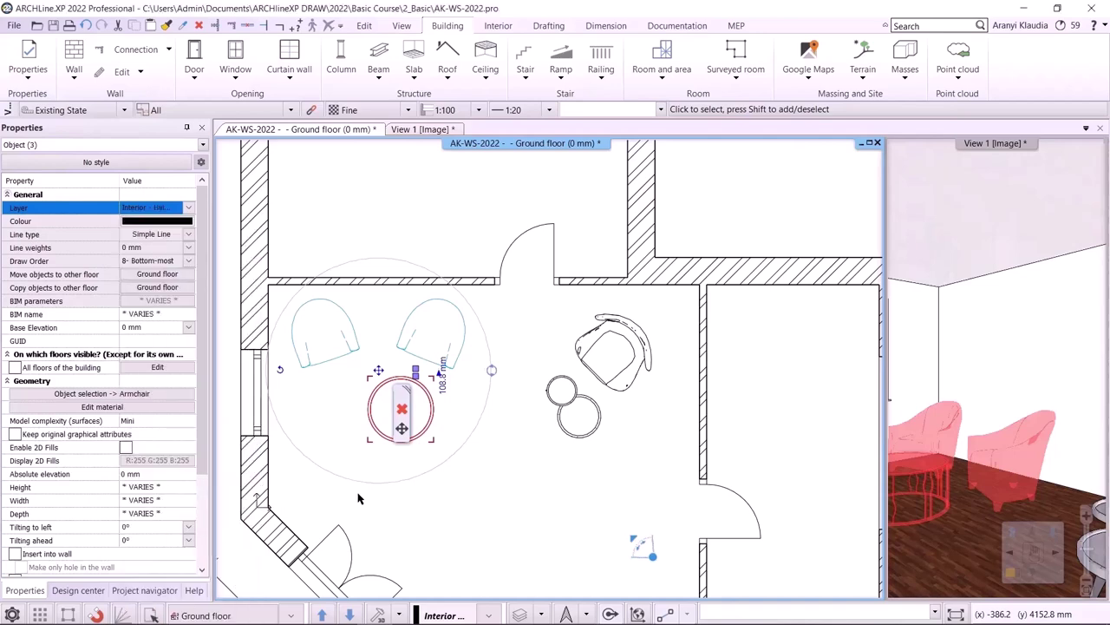
click(509, 466)
Assign the black chair and the coffee table with two round tops to the Interior - Hall - Furniture_2 layer.
click(562, 418)
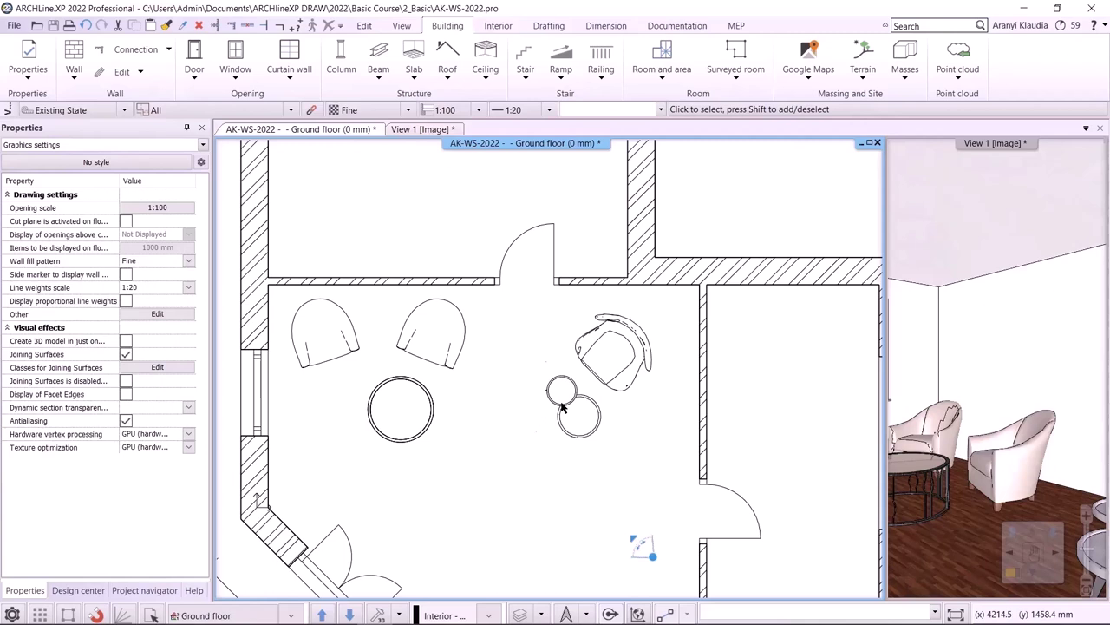
click(562, 407)
shift+click(604, 393)
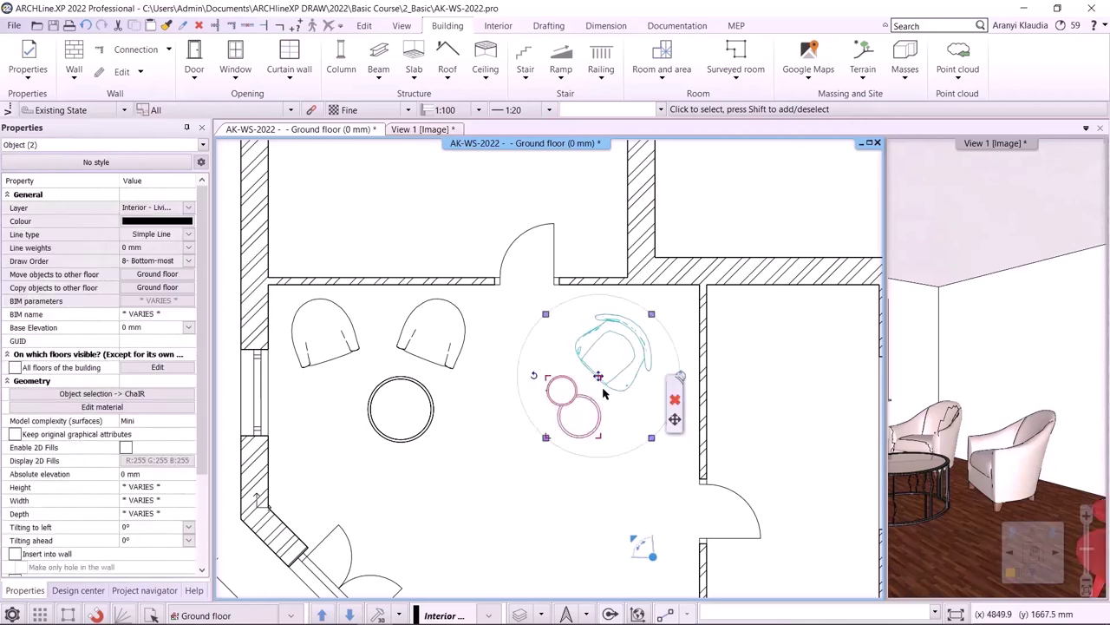
click(494, 612)
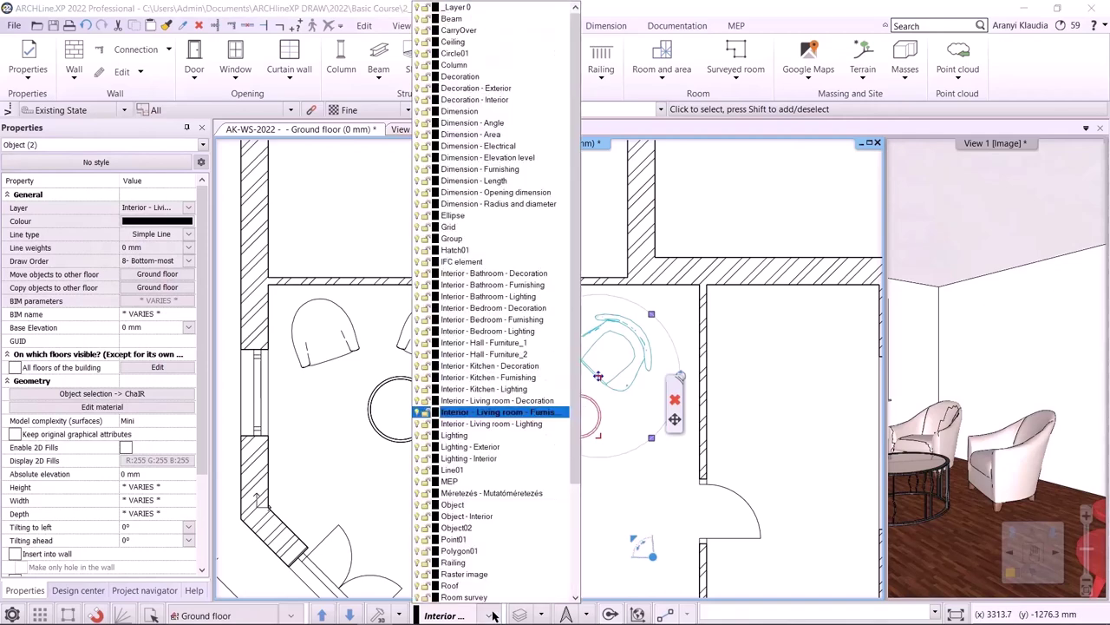
click(517, 354)
key(Escape)
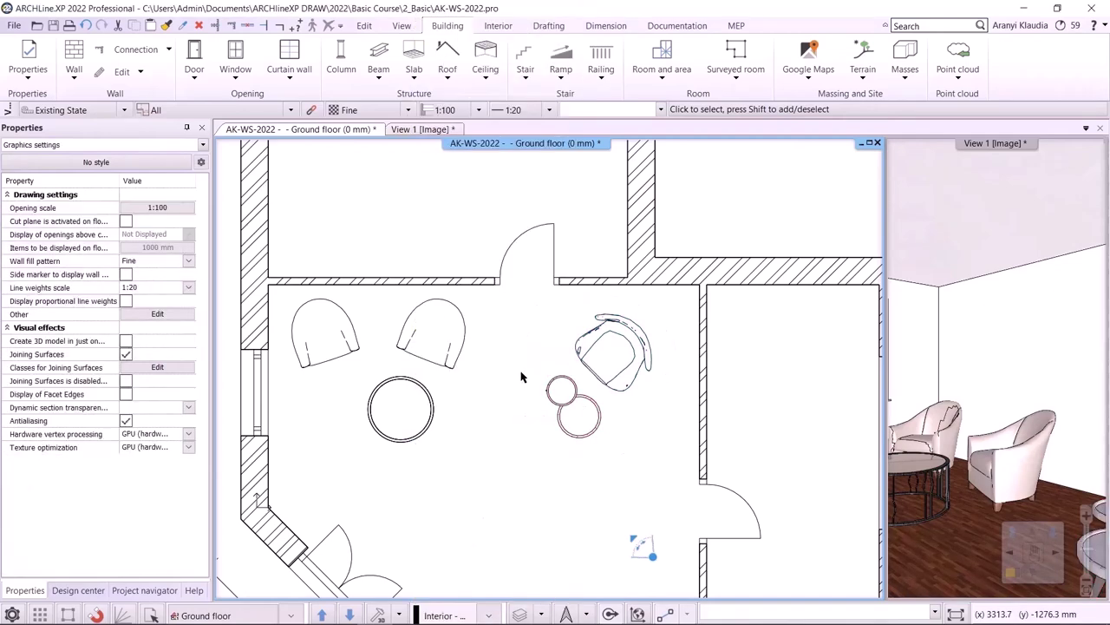
Hide the Interior - Hall - Furniture_1 layer on the floor plan using Layer Walk.
click(541, 614)
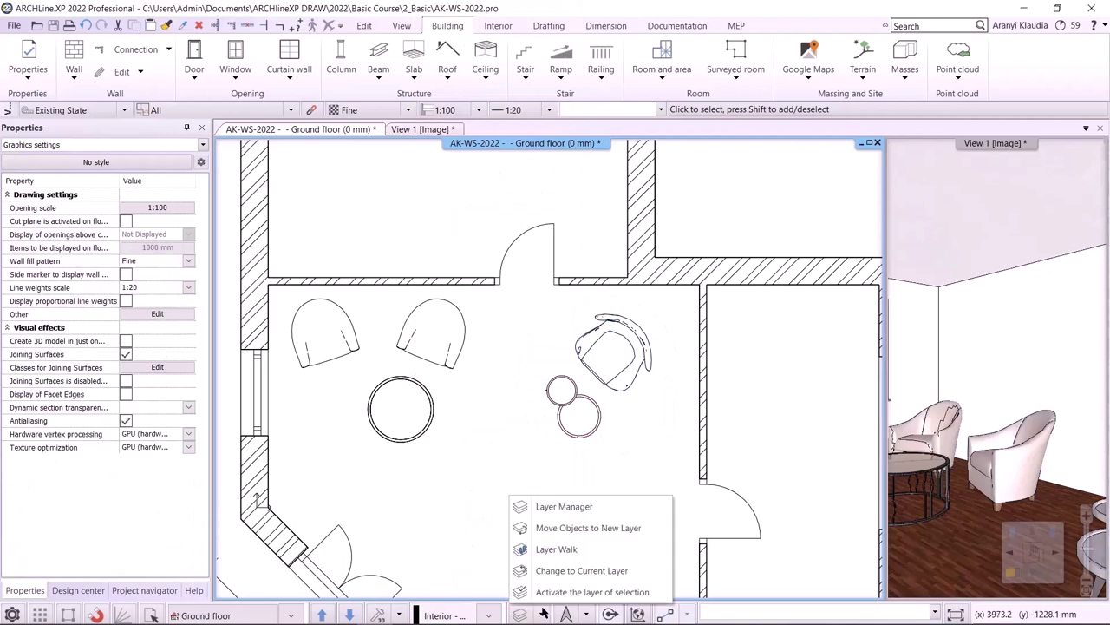
click(574, 550)
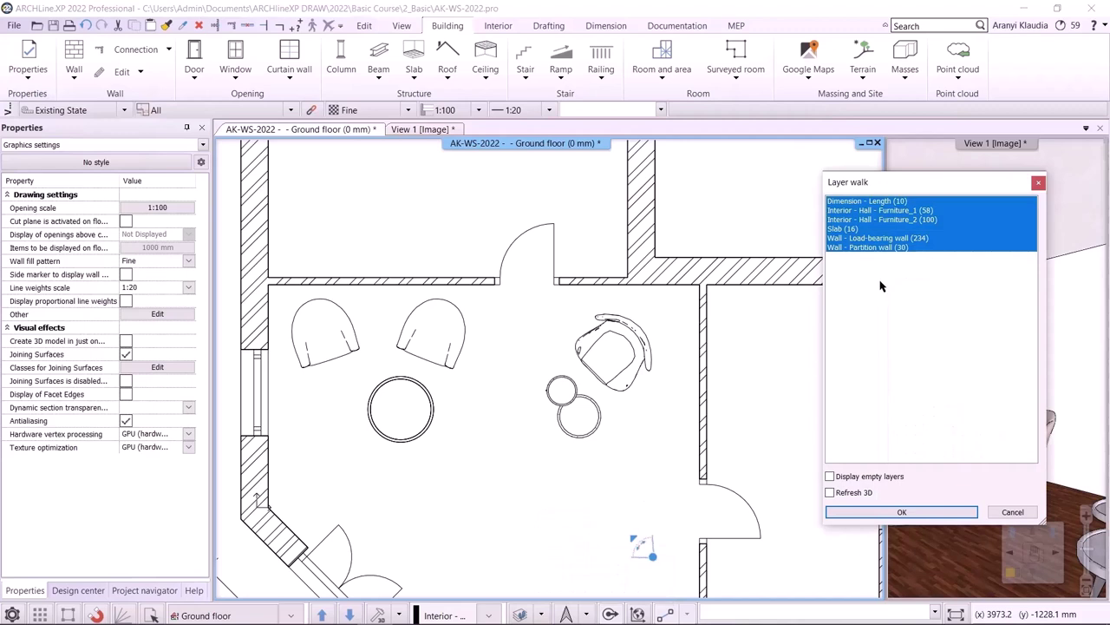
ctrl+click(890, 213)
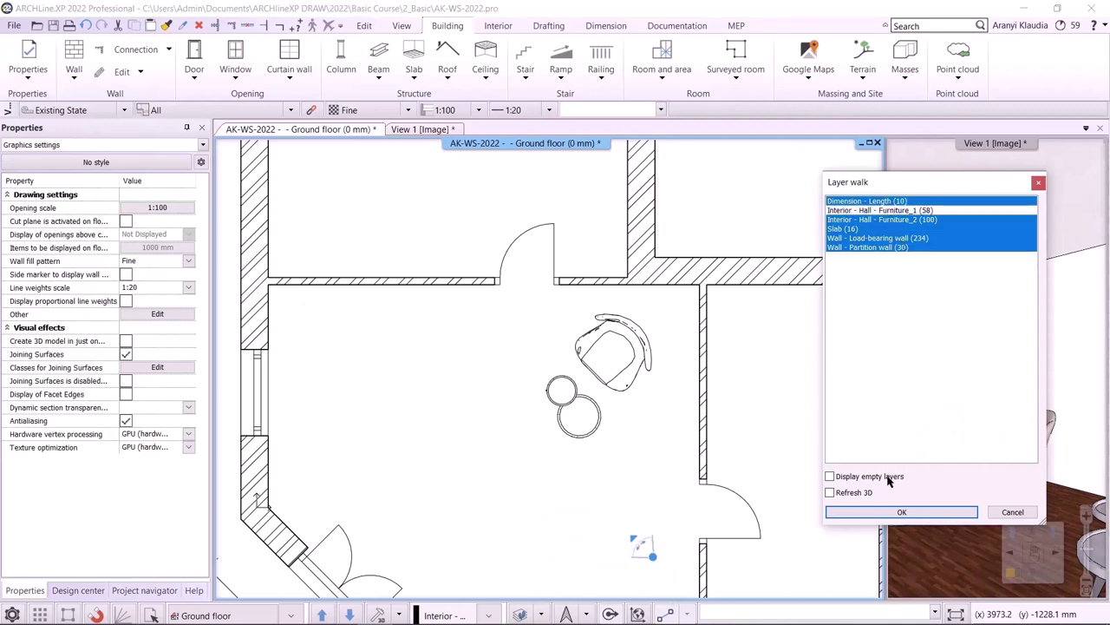
click(902, 510)
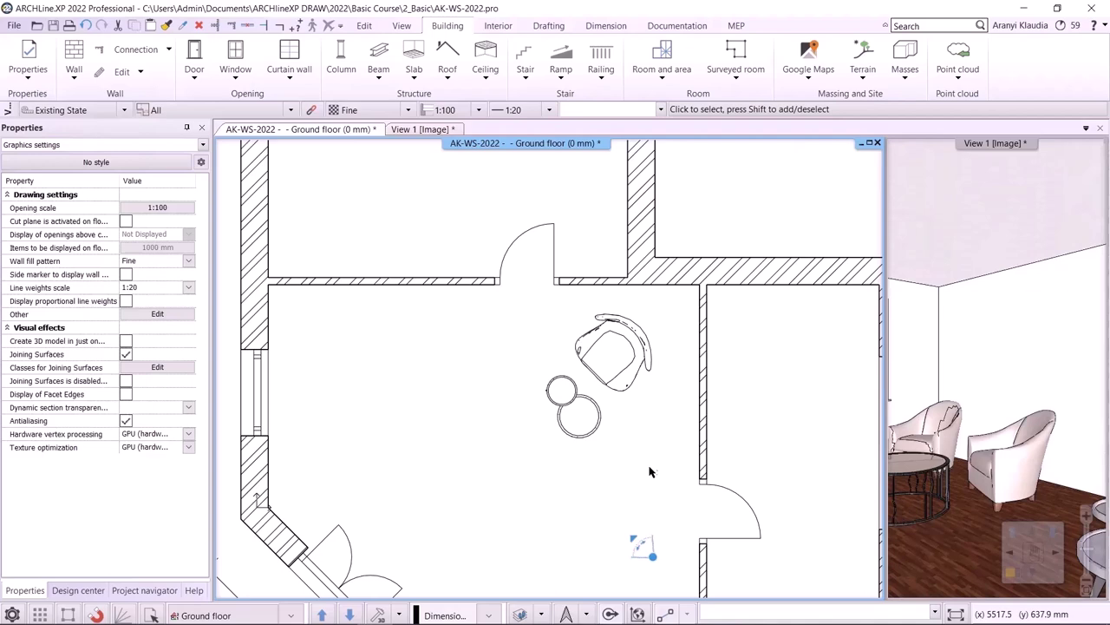
Move the black chair and its two-top coffee table together into the room's corner beside the window.
drag(649, 471, 521, 309)
right_click(598, 374)
key(Escape)
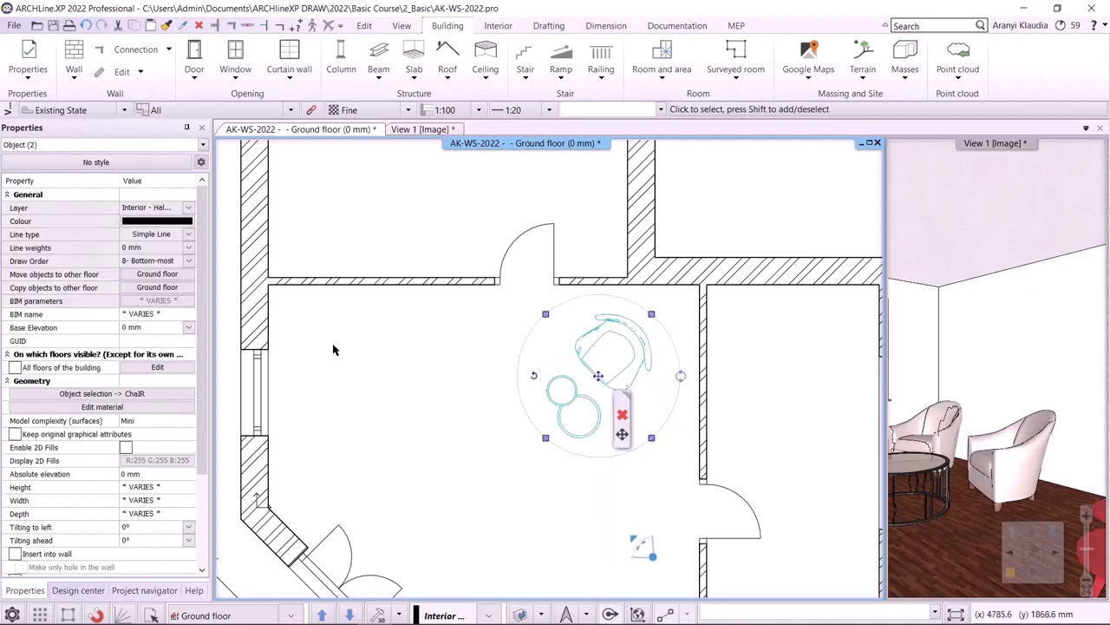
click(622, 434)
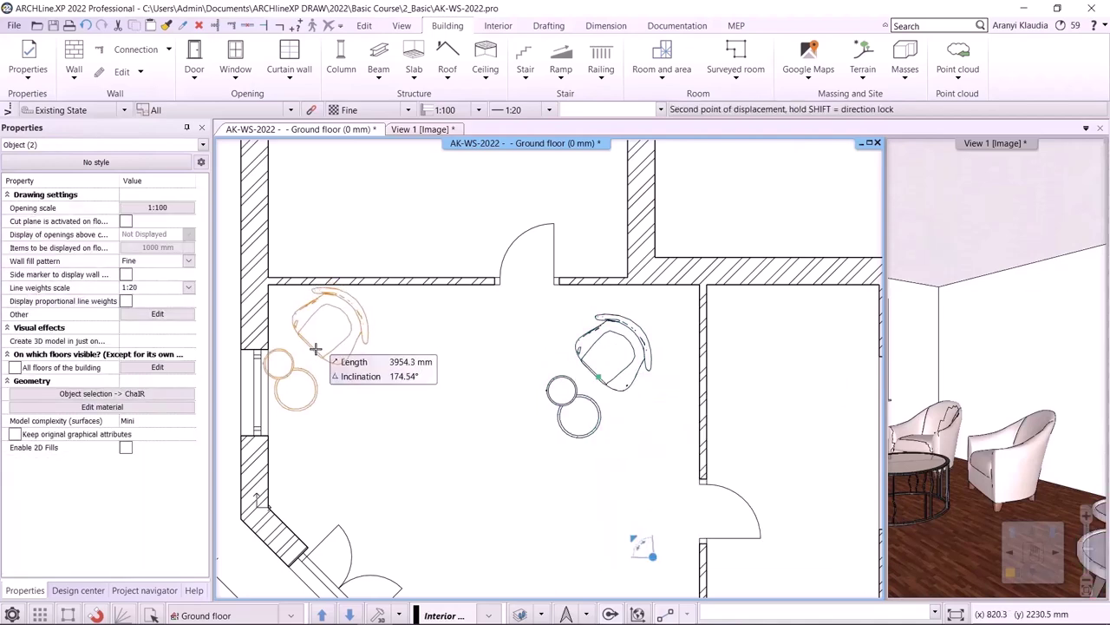
click(338, 418)
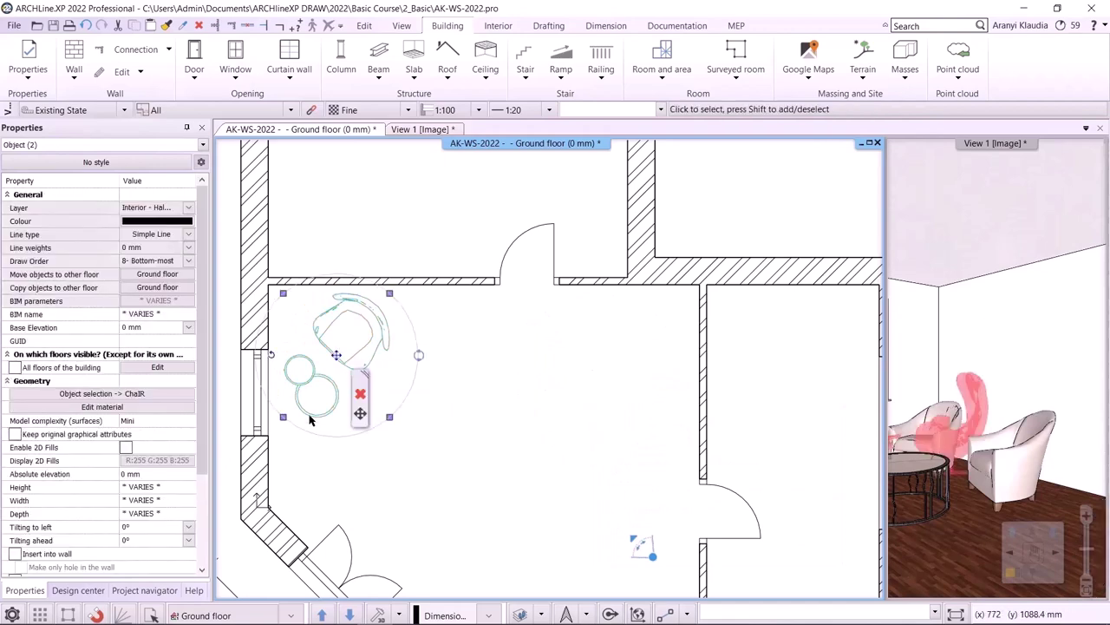
Rotate the black chair and its coffee table together by about 65° counterclockwise so they face into the room.
click(334, 209)
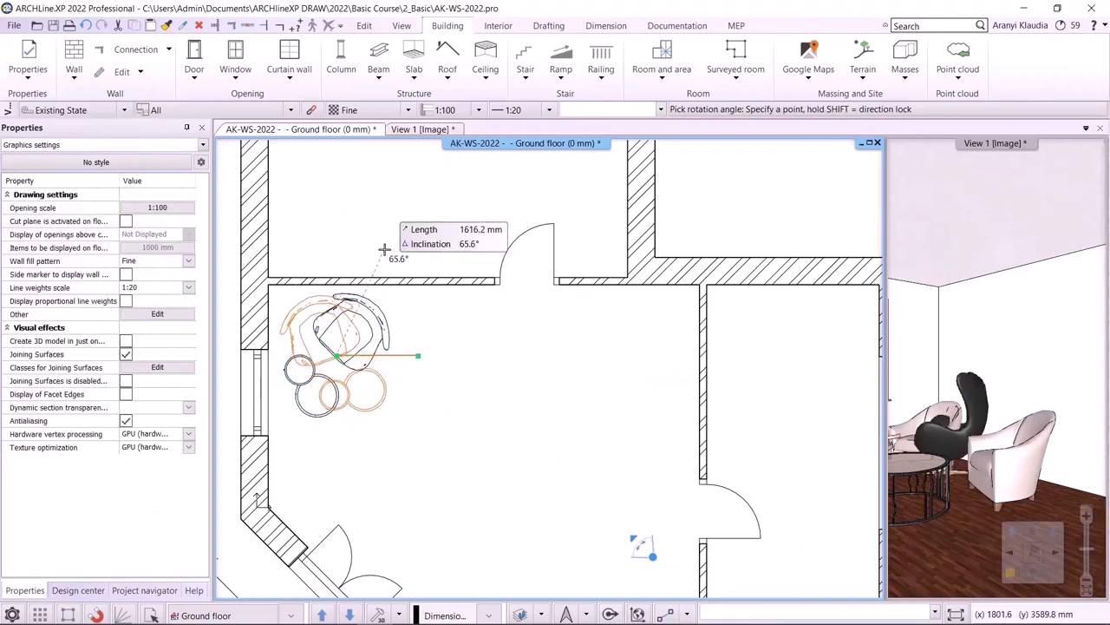
click(398, 232)
click(407, 217)
click(443, 266)
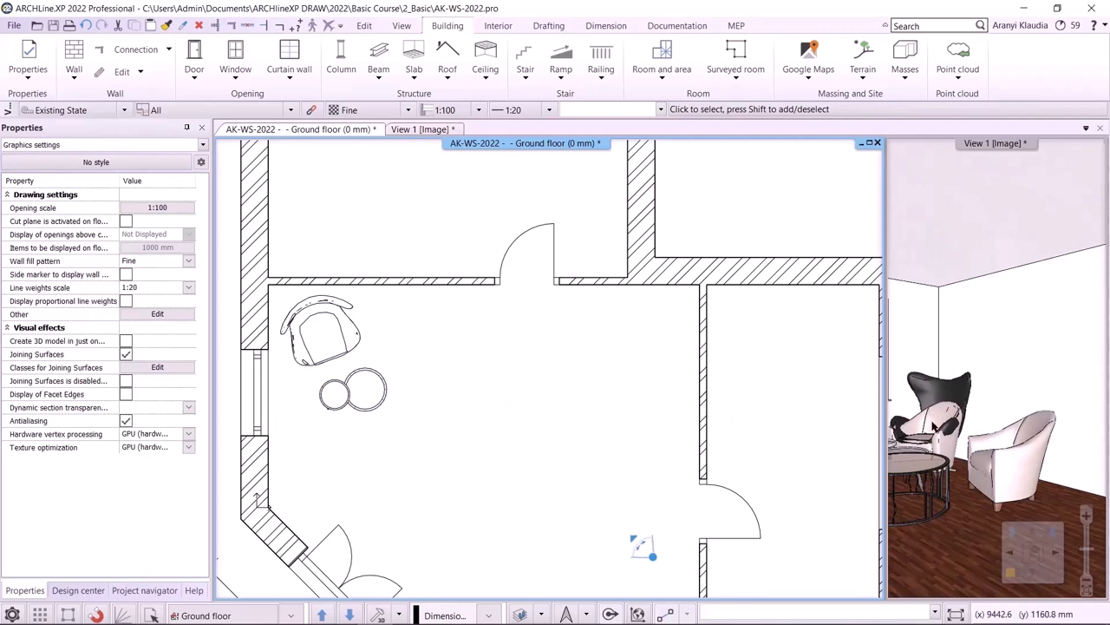
Turn the 3D view slightly toward the furniture, make it the main view, and rebuild the 3D model.
click(932, 425)
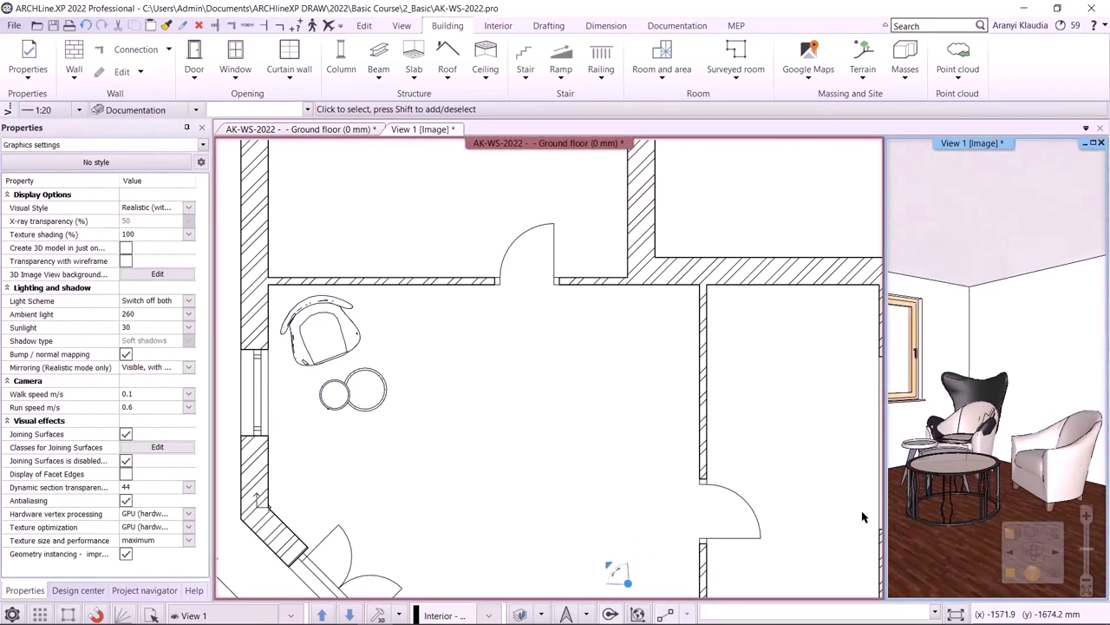
key(Right)
key(Right)
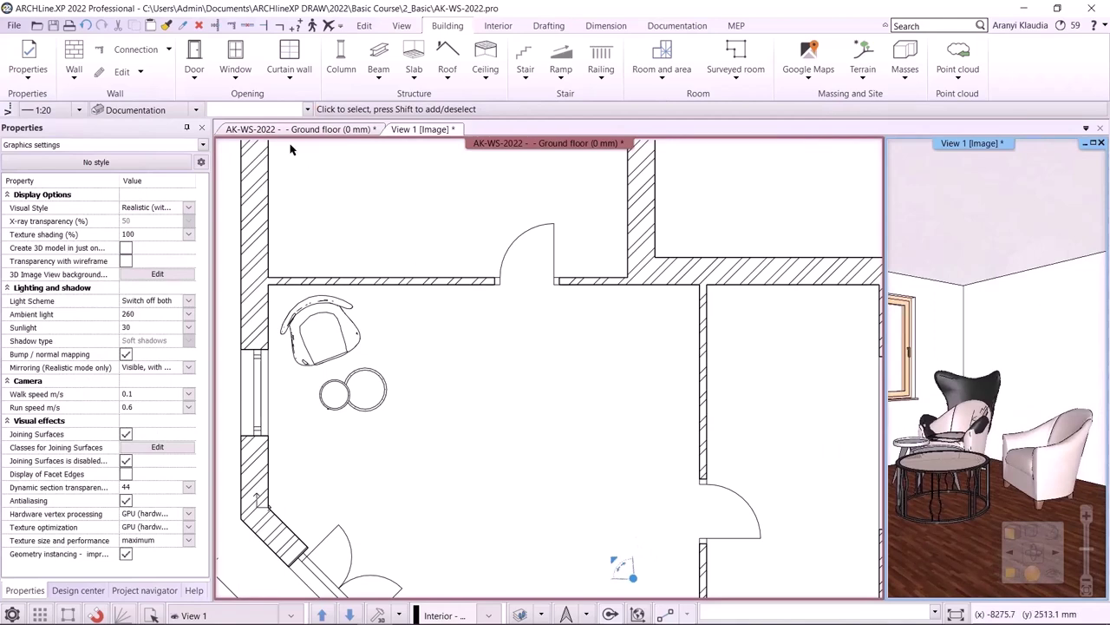
click(402, 130)
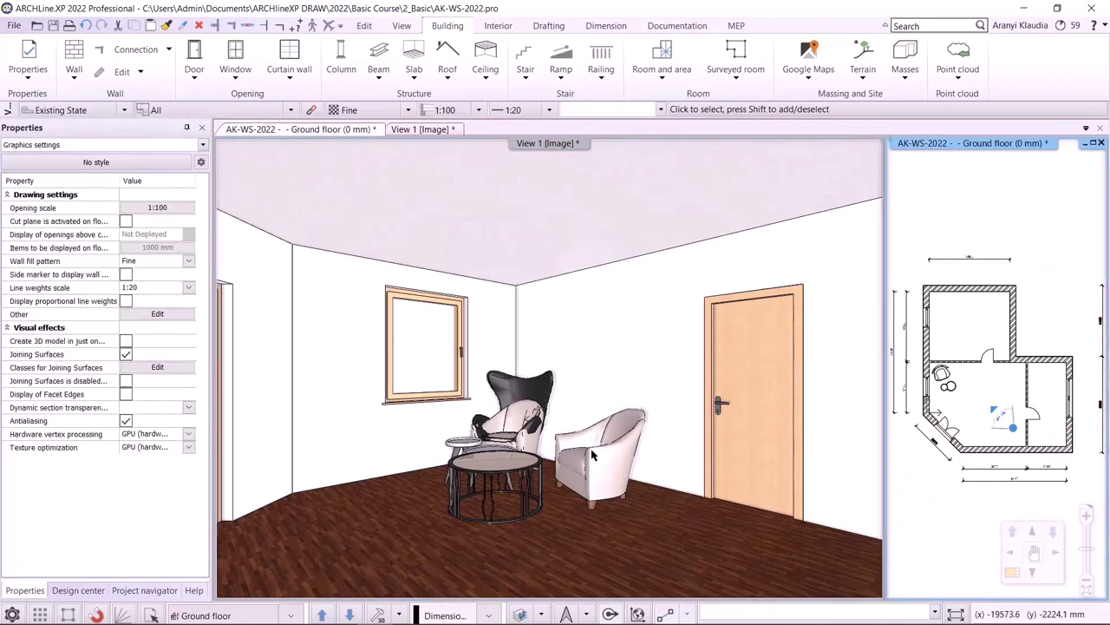
click(378, 614)
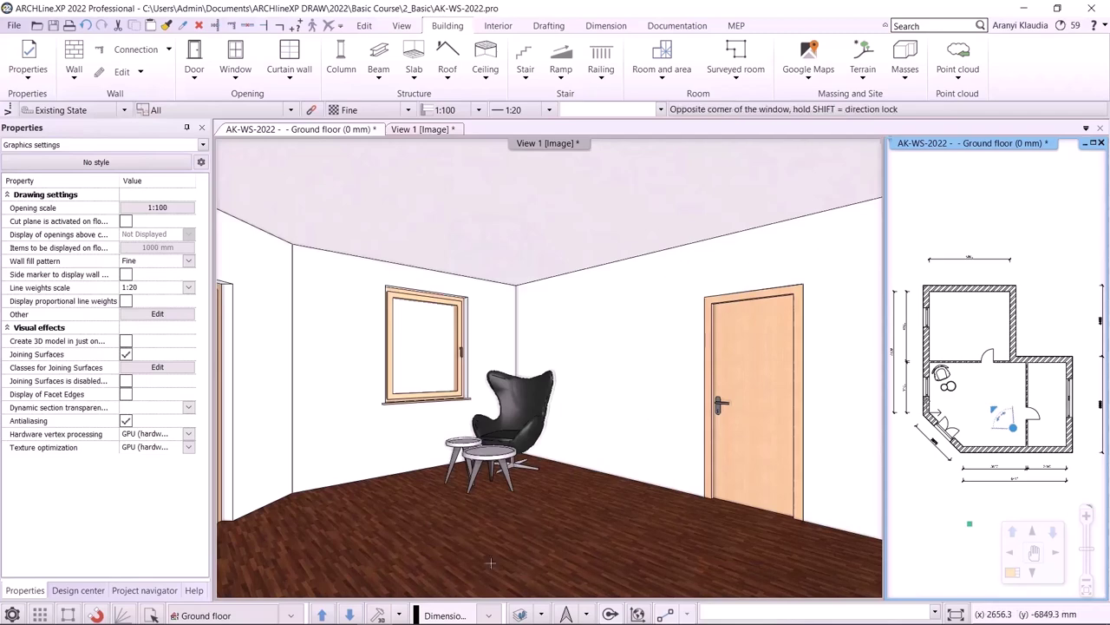
Use Layer Walk to show the Interior - Hall - Furniture_1 layer and hide Interior - Hall - Furniture_2.
click(541, 614)
click(556, 548)
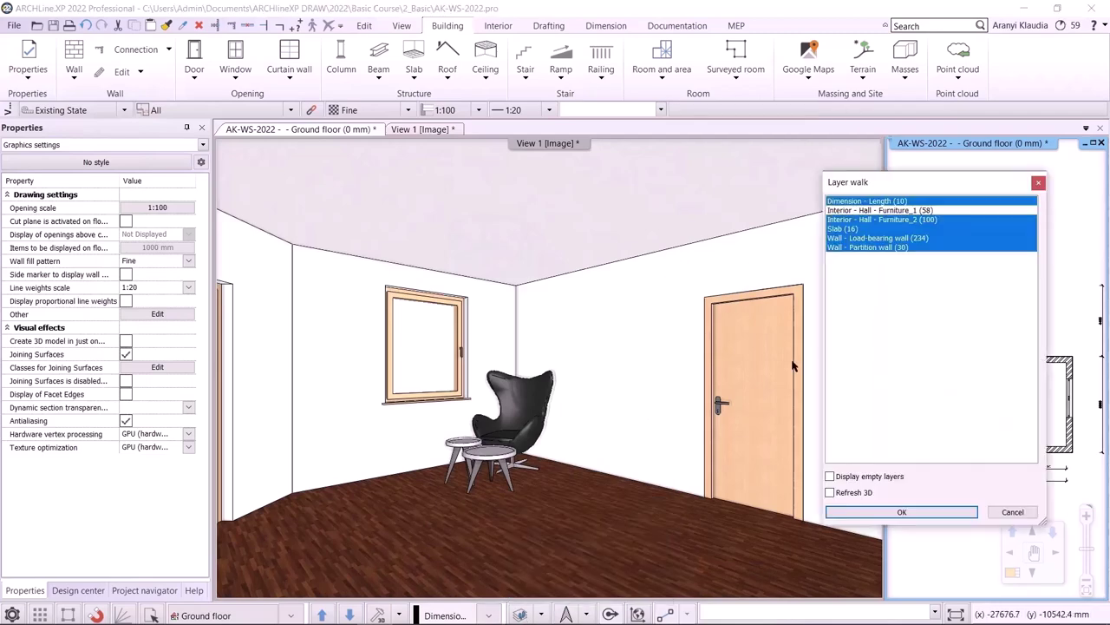
click(906, 213)
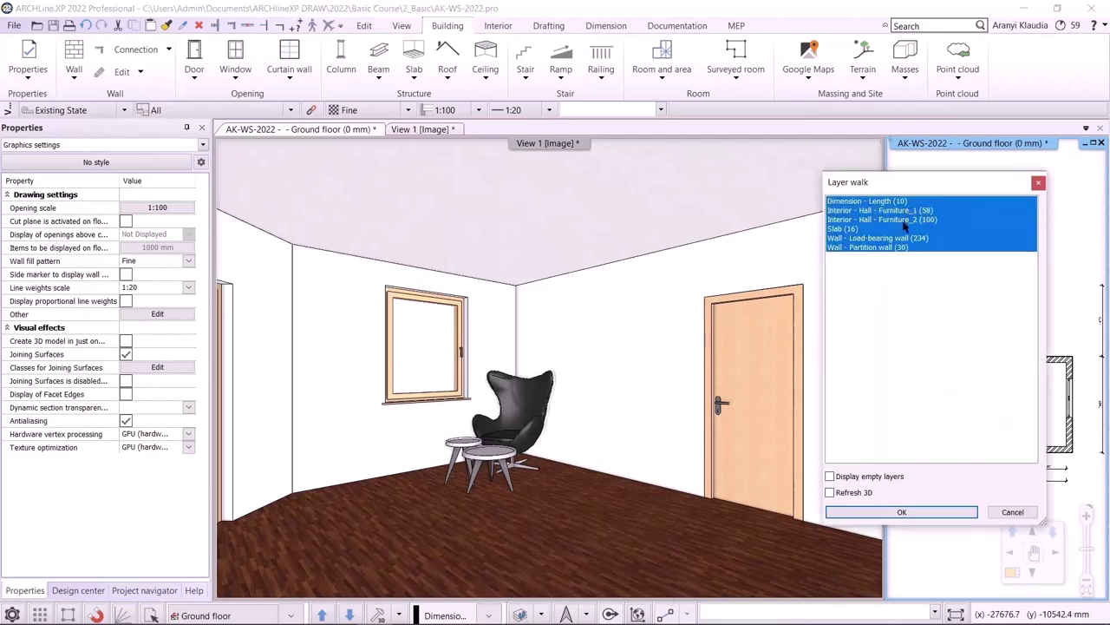
ctrl+click(904, 220)
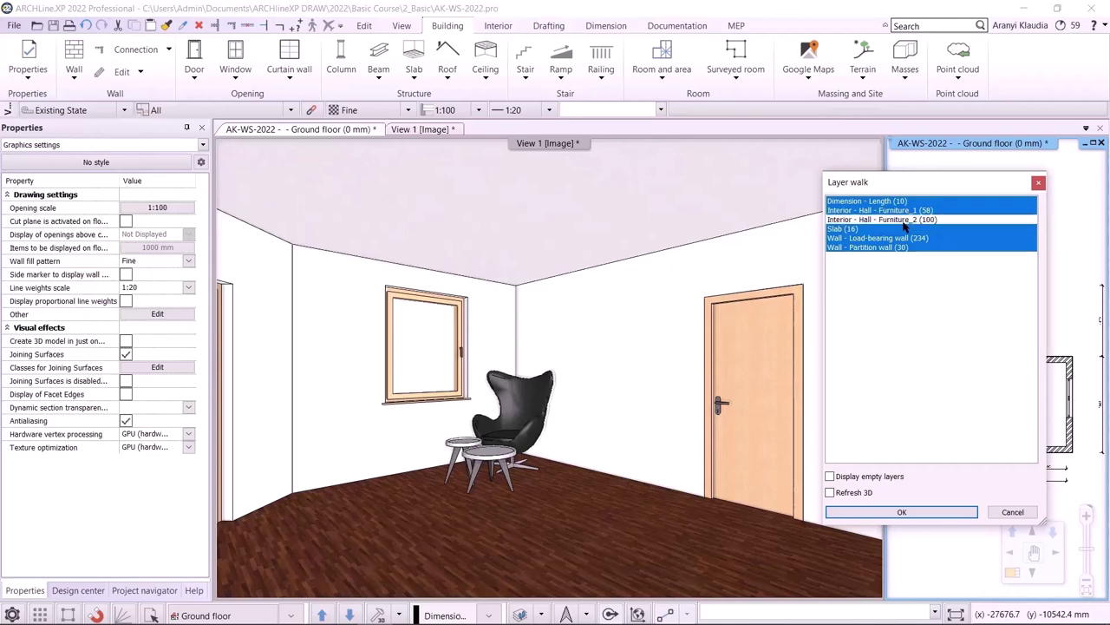
click(925, 511)
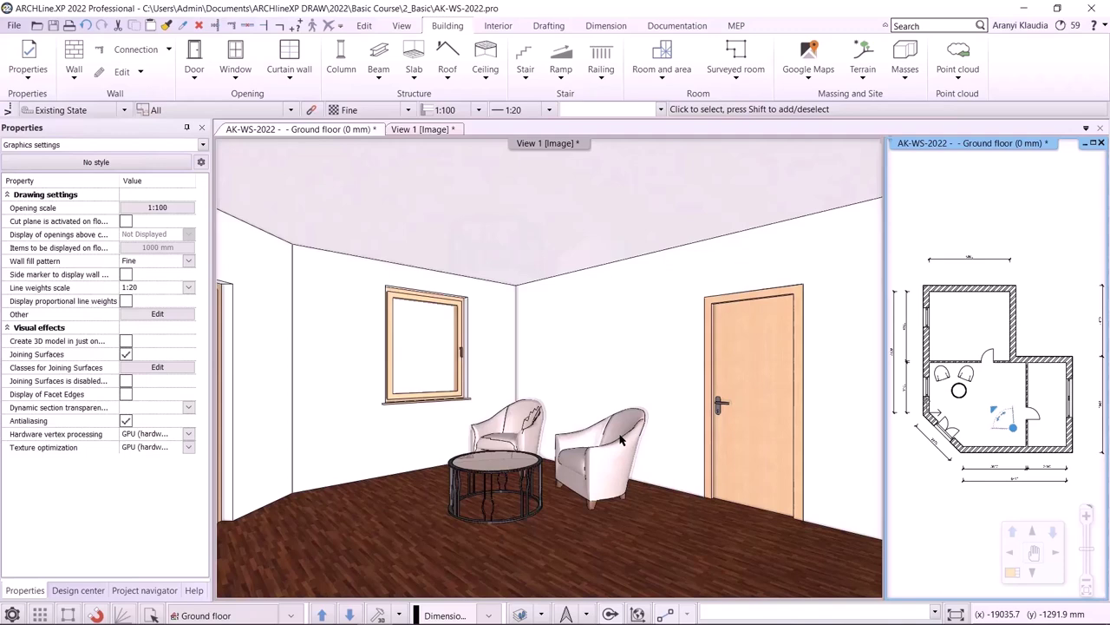
click(831, 268)
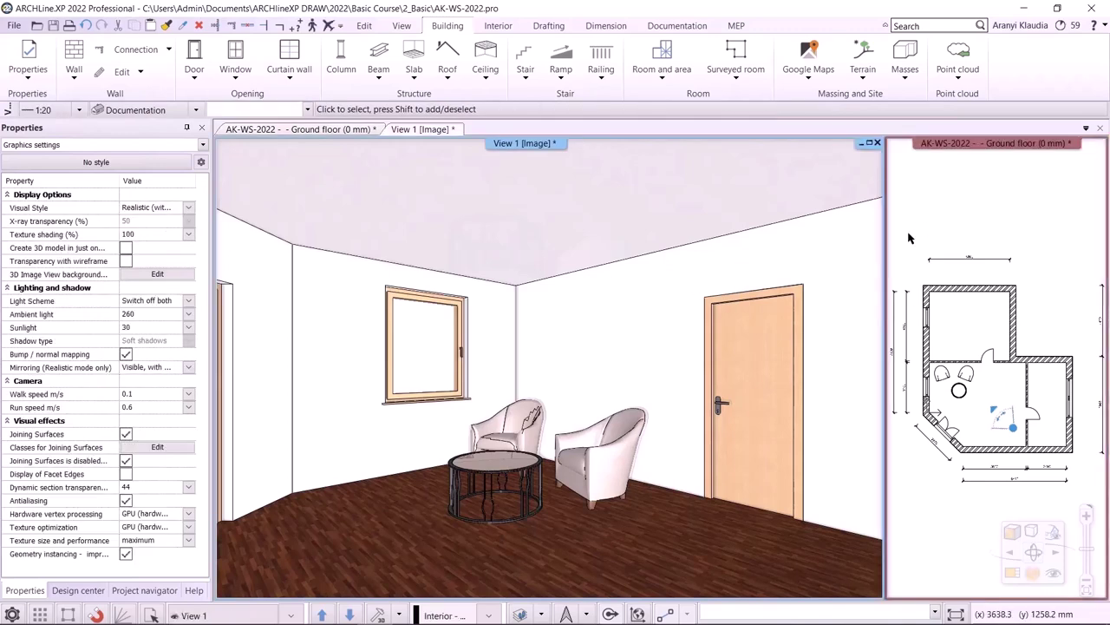
click(973, 342)
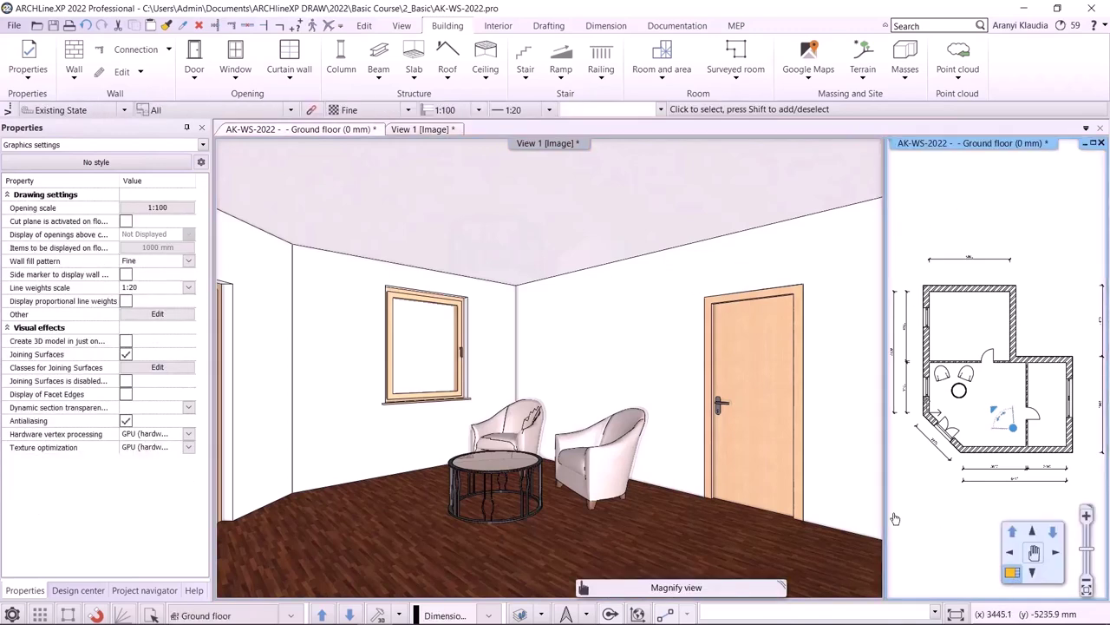
Make the ground floor plan the main view and create a cut-away 3D view from a rectangle around the furnished part of the large room.
click(1013, 577)
scroll(607, 485, down, 2)
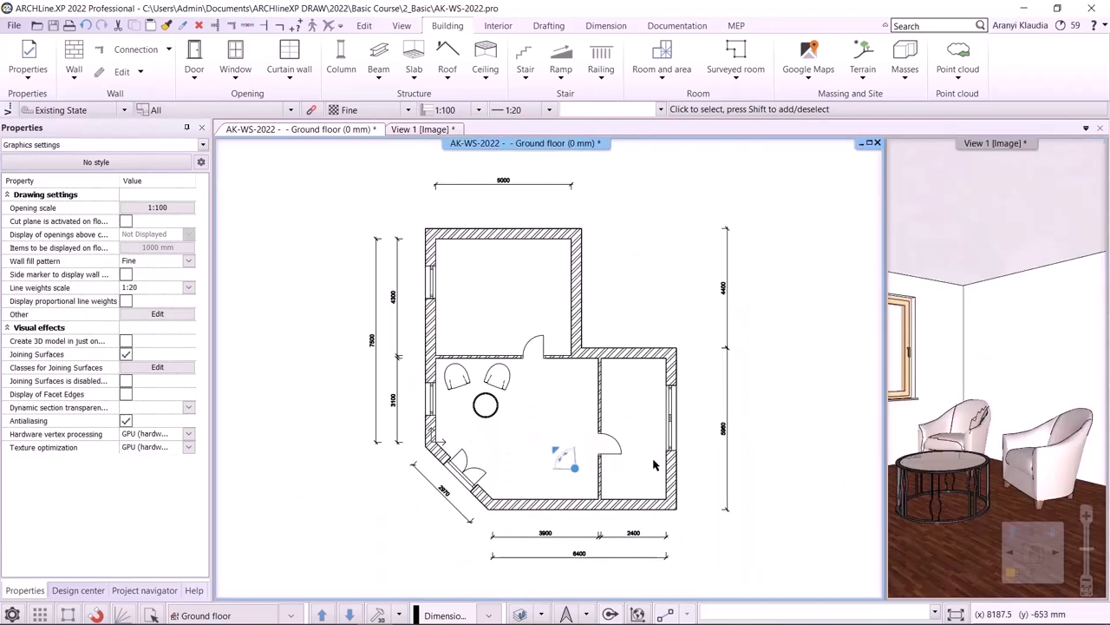
click(398, 615)
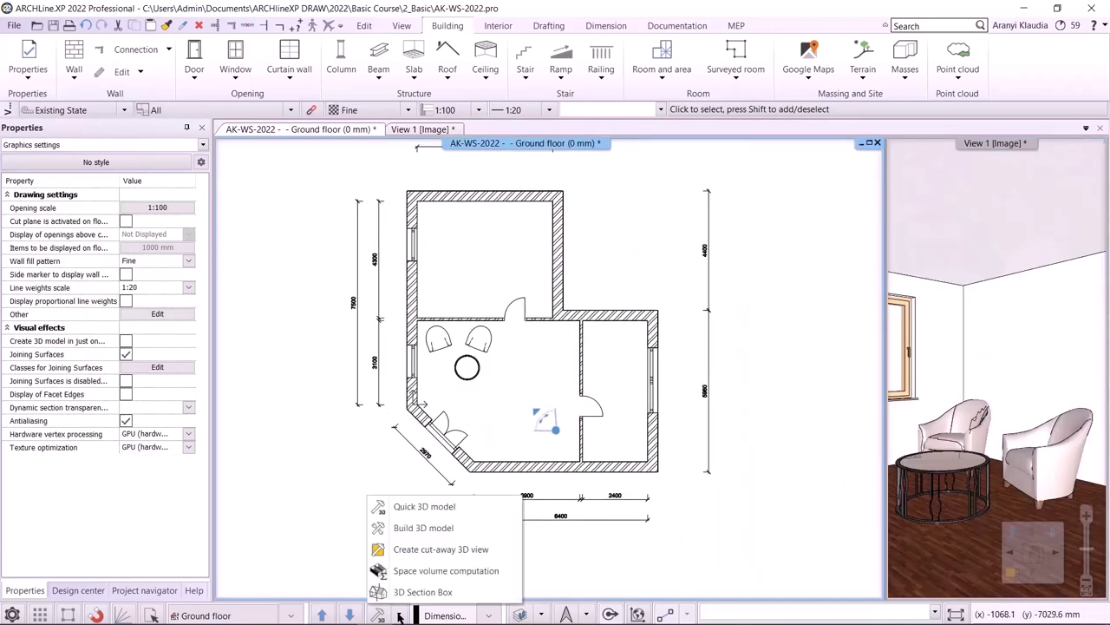
click(440, 549)
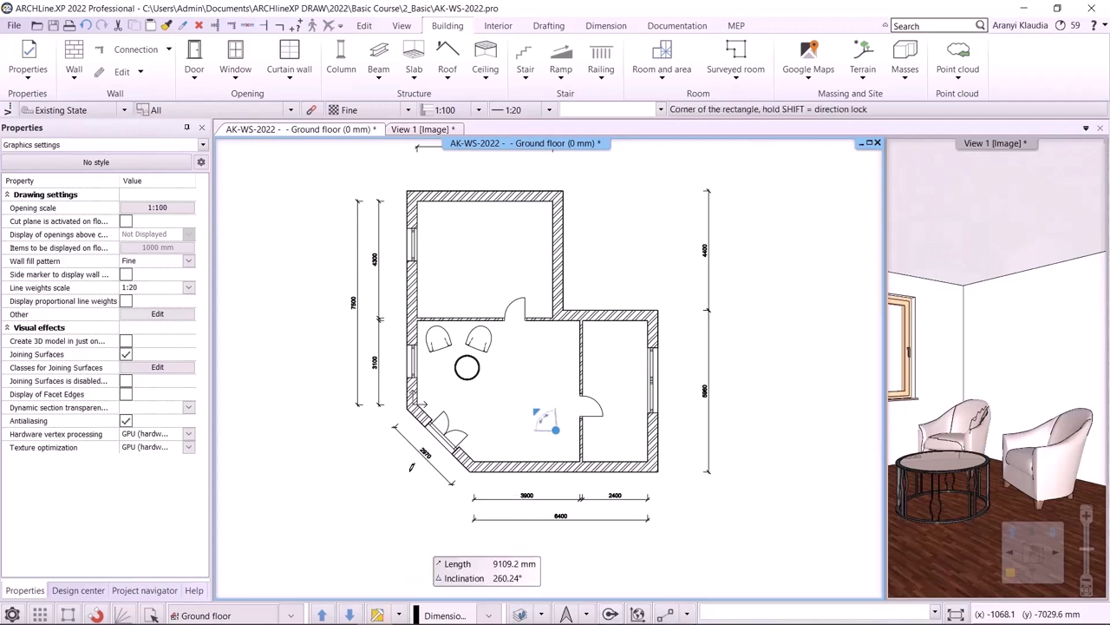
click(335, 286)
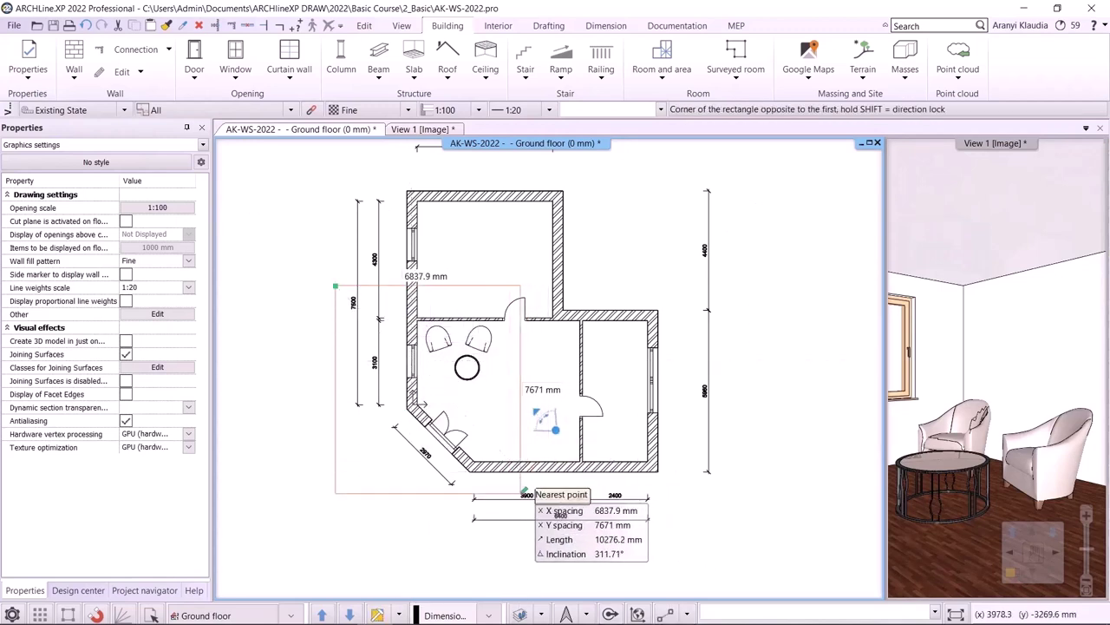
scroll(530, 590, up, 2)
click(529, 449)
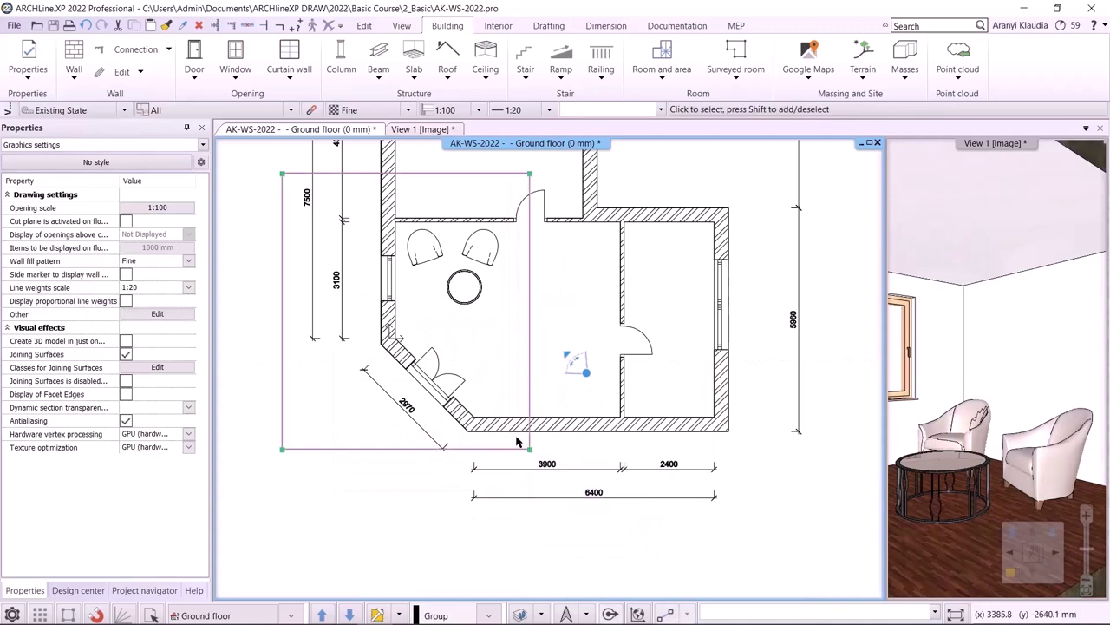
Make the 3D view the main one, set it to axonometric, and examine the cut-away model from the open side showing the chairs.
click(429, 130)
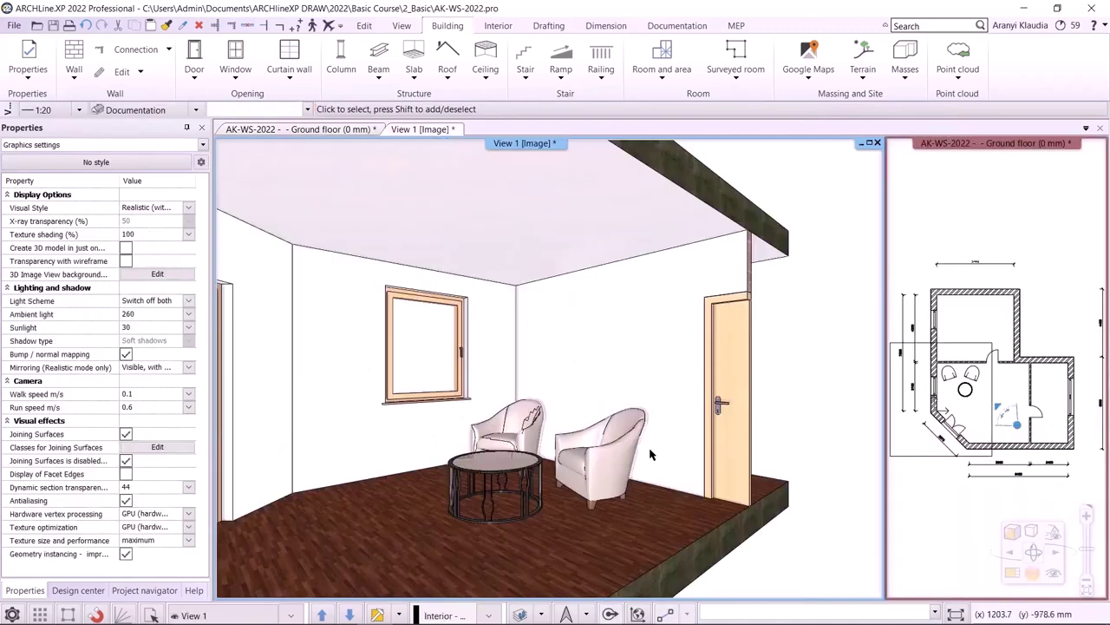
click(1013, 532)
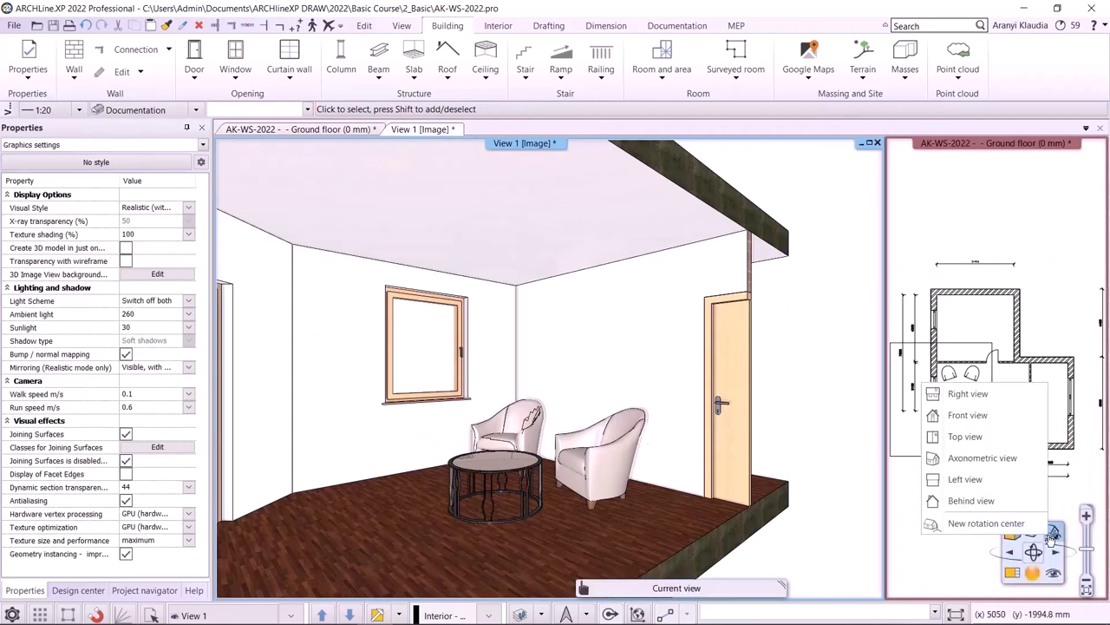
click(1003, 457)
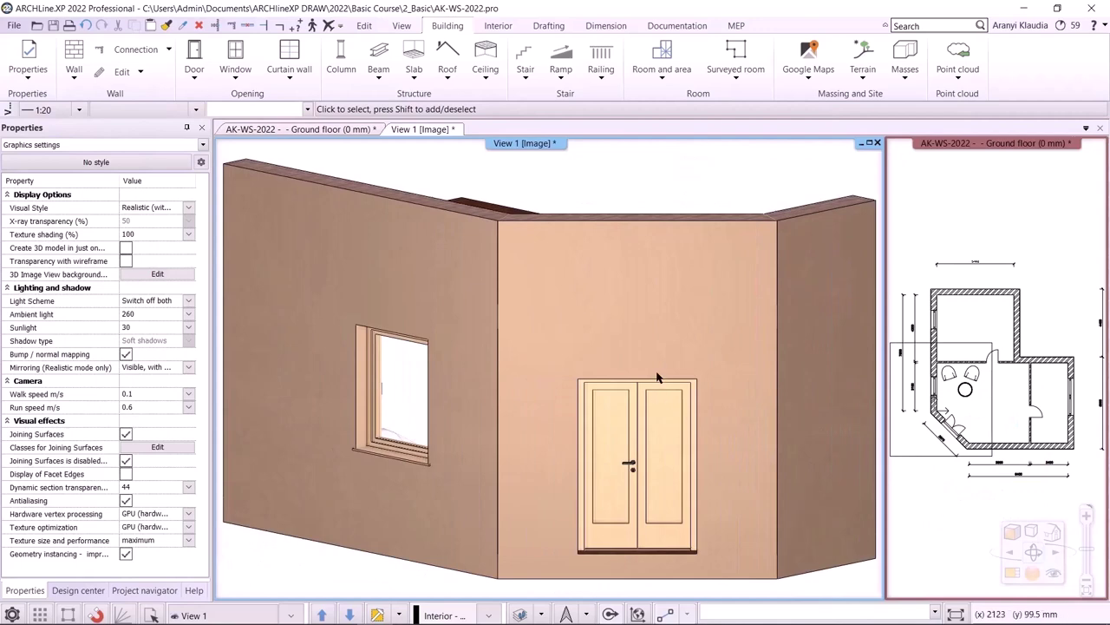
scroll(725, 365, down, 6)
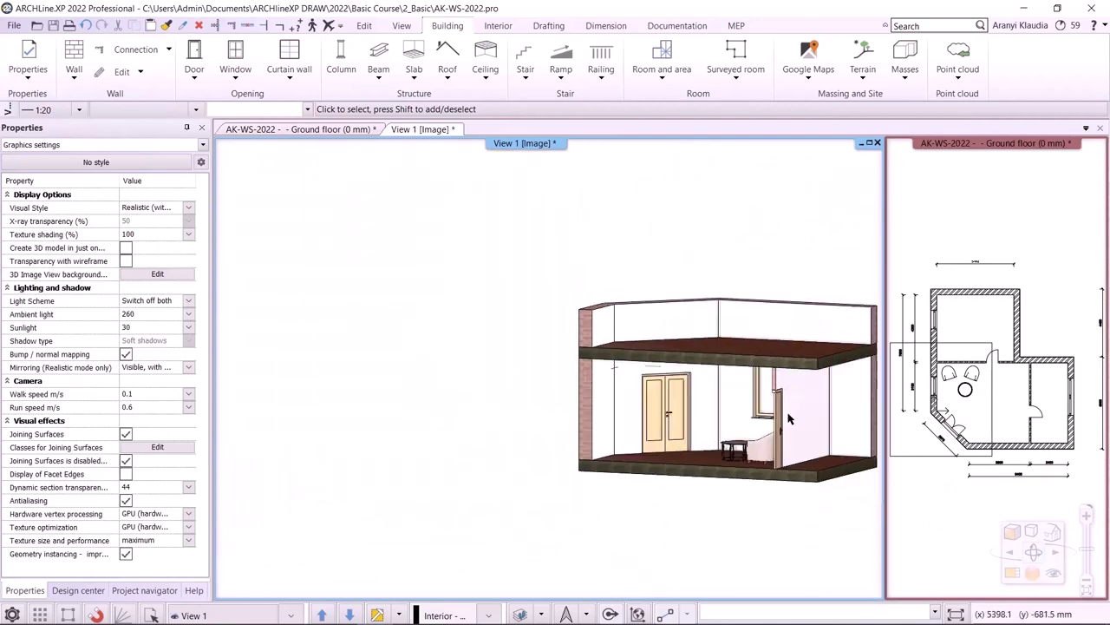
scroll(518, 339, up, 4)
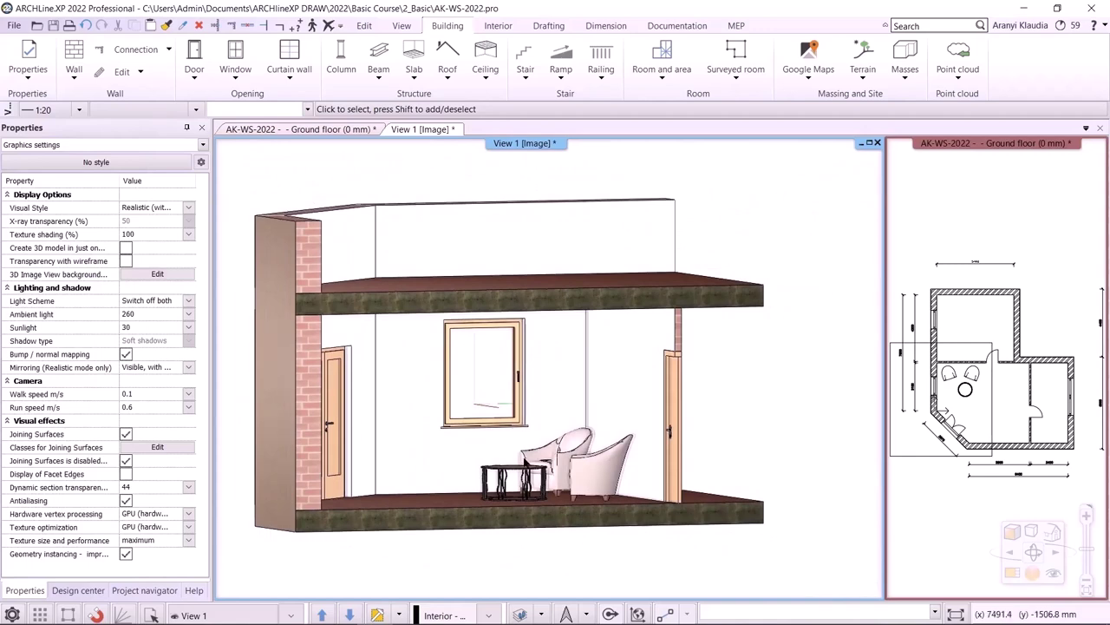
middle_drag(524, 460, 526, 463)
scroll(521, 356, up, 2)
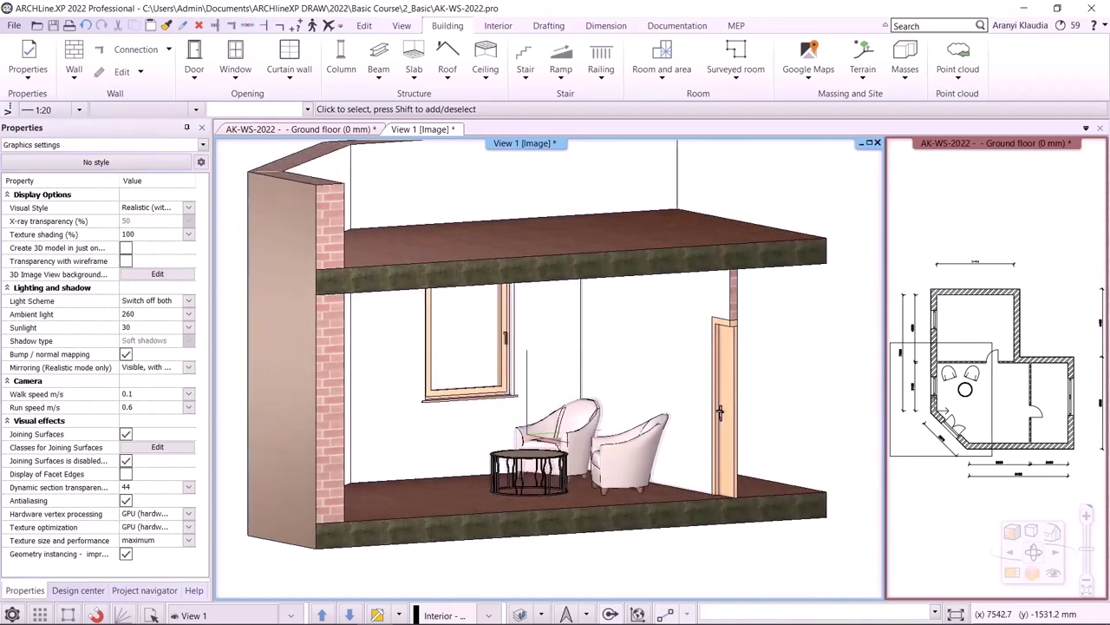
Rebuild the full house with Quick 3D model, and recall the saved interior views View_01 and View_00.
click(399, 615)
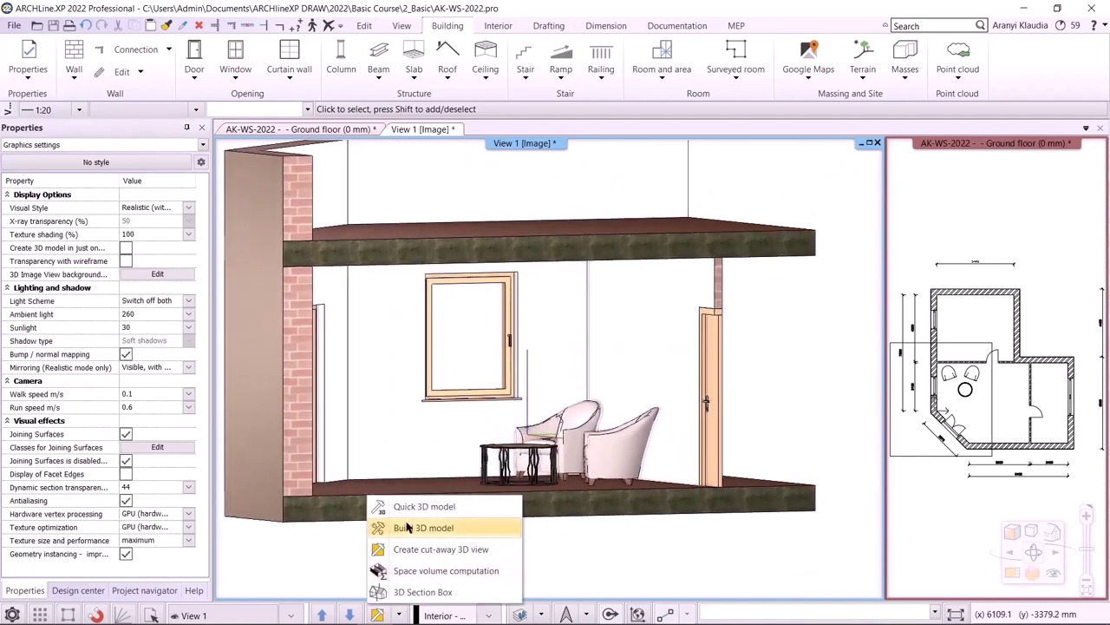
click(408, 510)
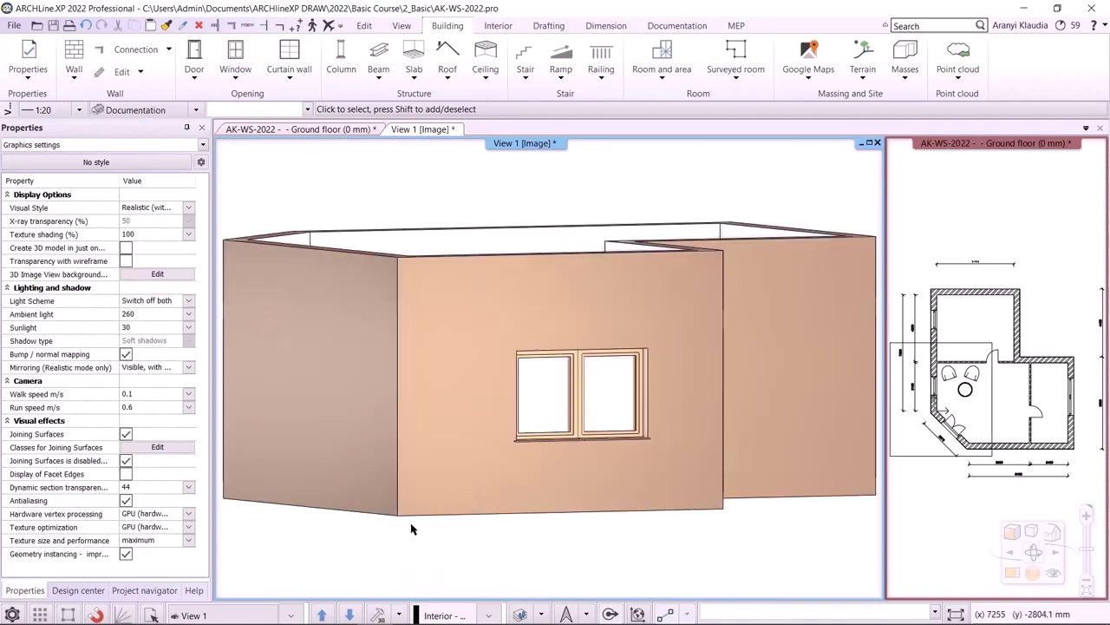
click(293, 615)
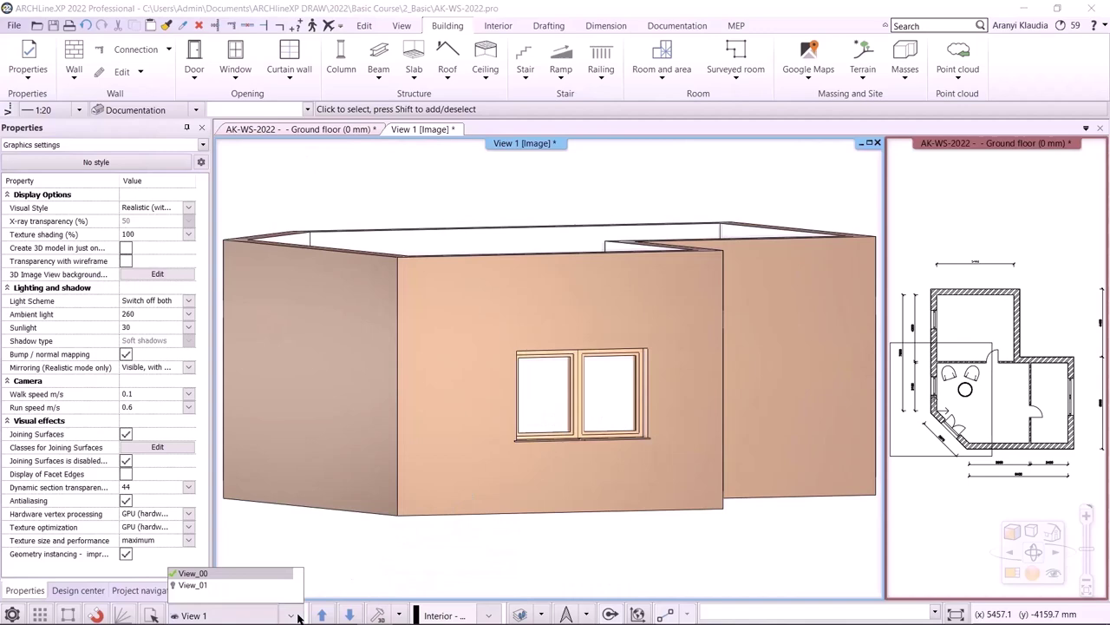
click(249, 585)
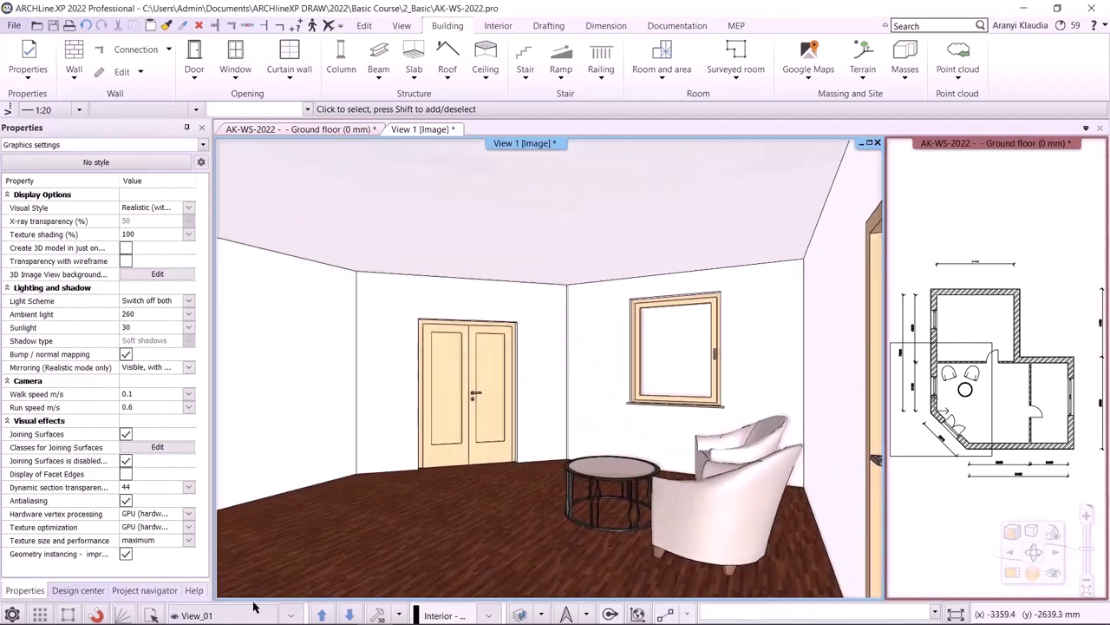
middle_drag(258, 576, 451, 564)
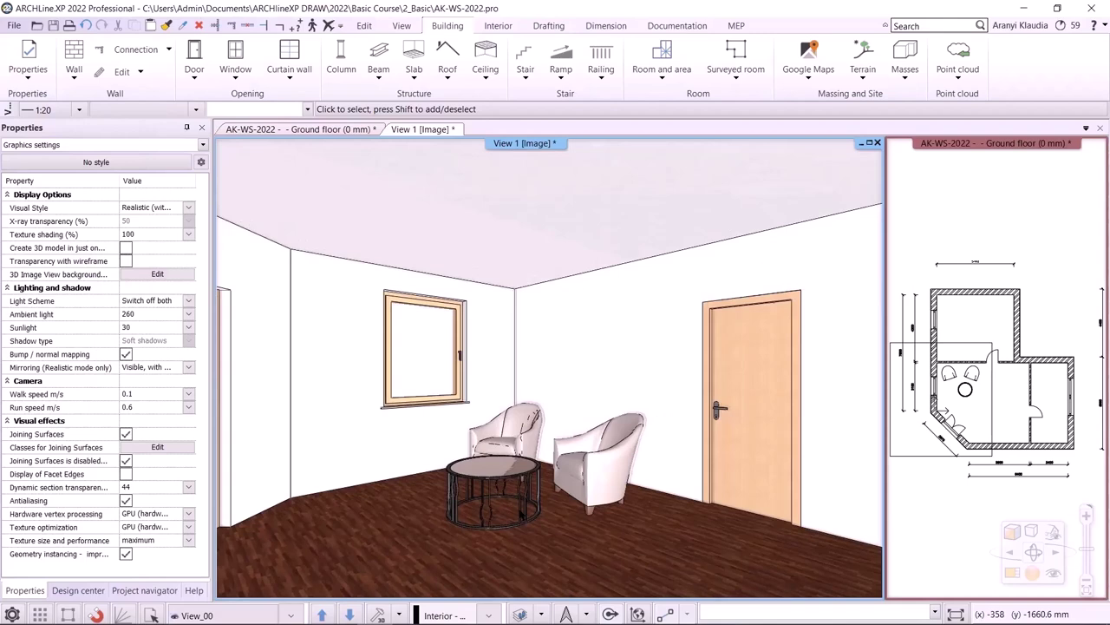